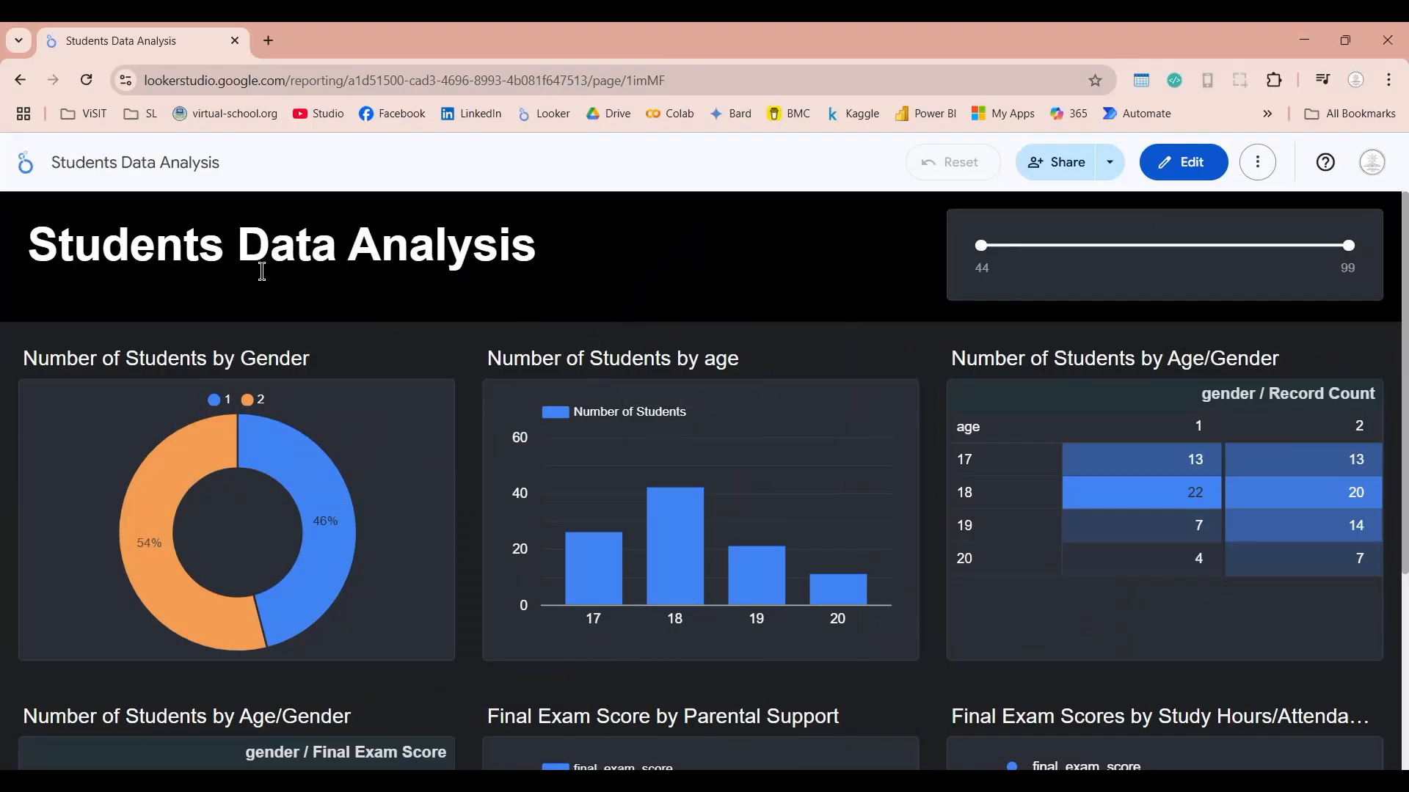
# Step: Examine the Students Data Analysis dashboard's gender, age and final exam score charts, including their coded gender and parental support categories
pyautogui.scroll(-3, 714, 285)
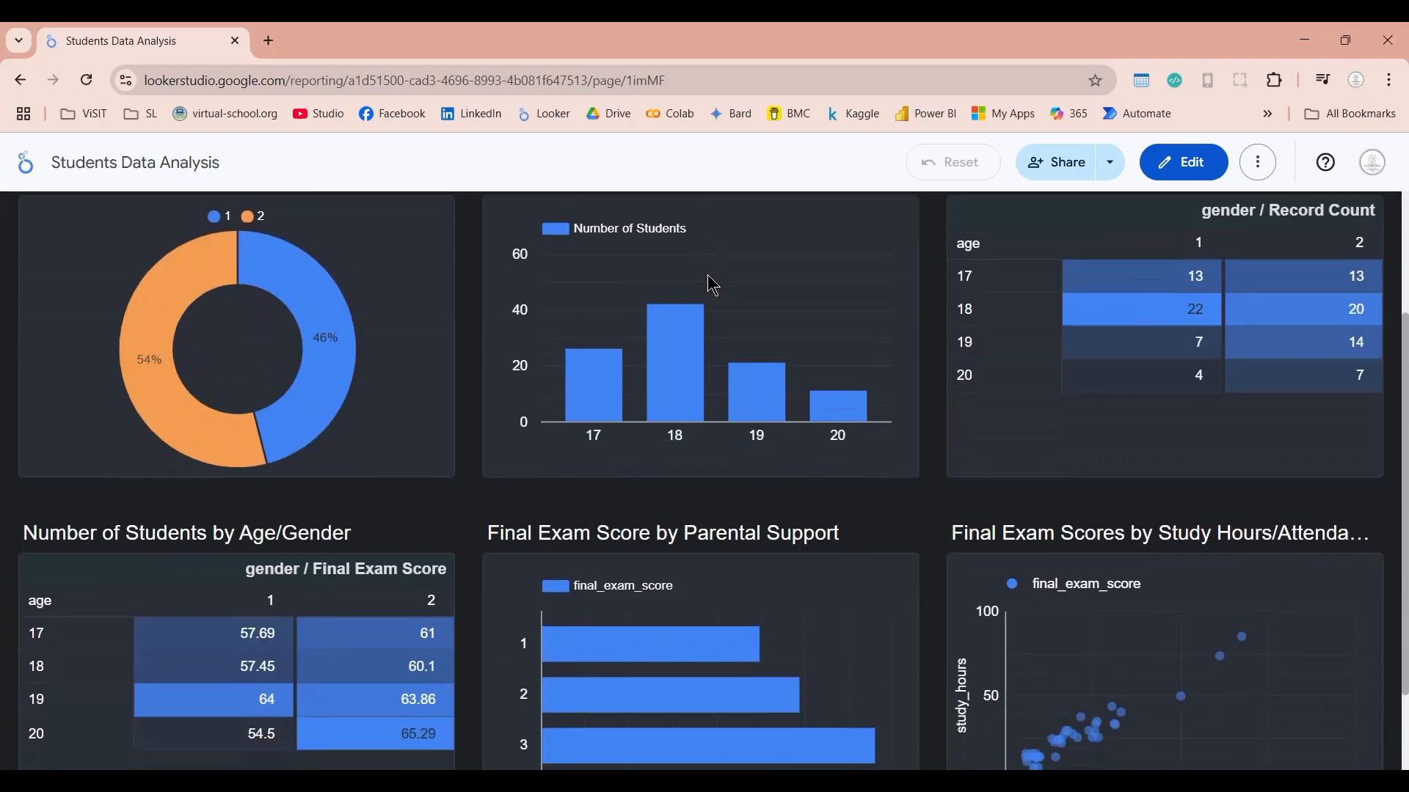
pyautogui.scroll(2, 629, 569)
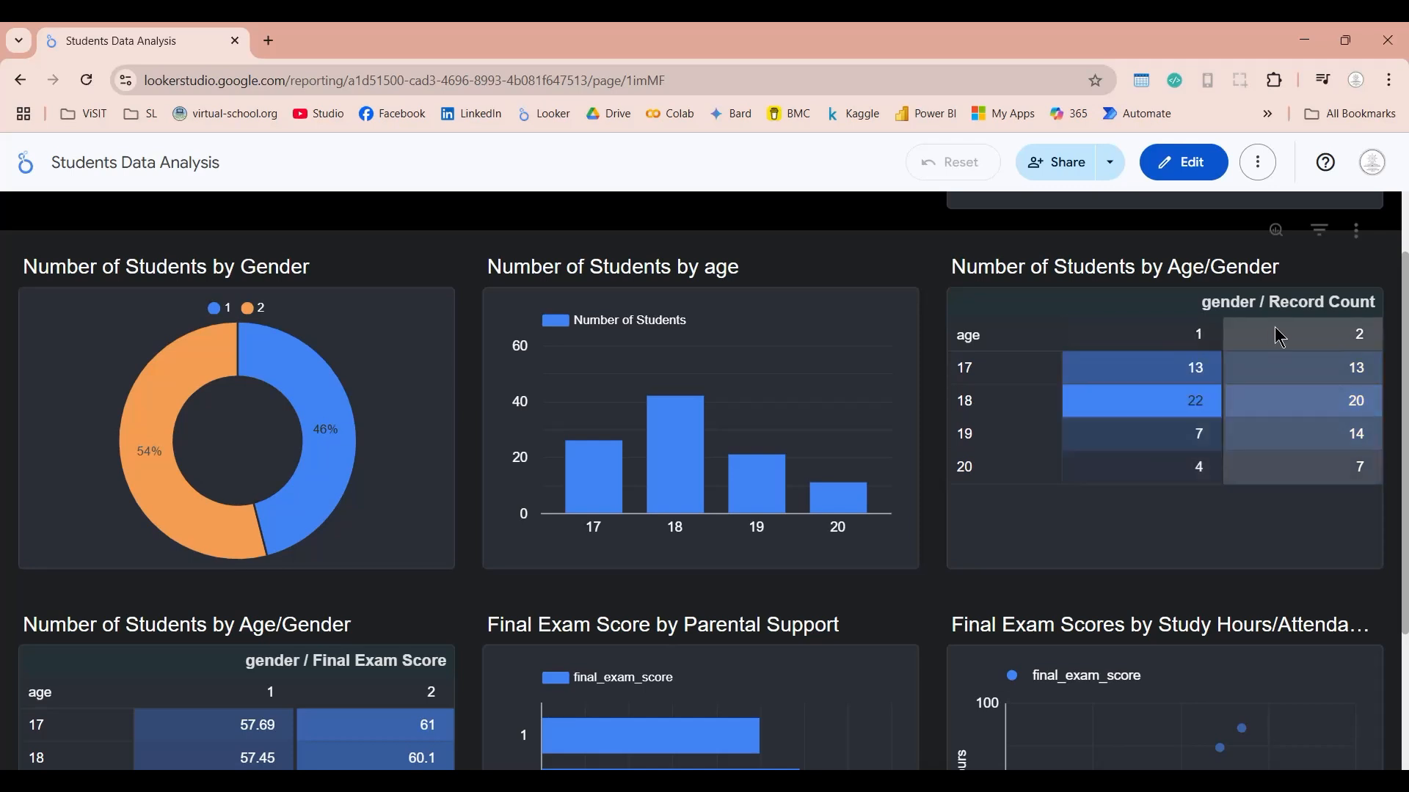
pyautogui.scroll(-3, 930, 518)
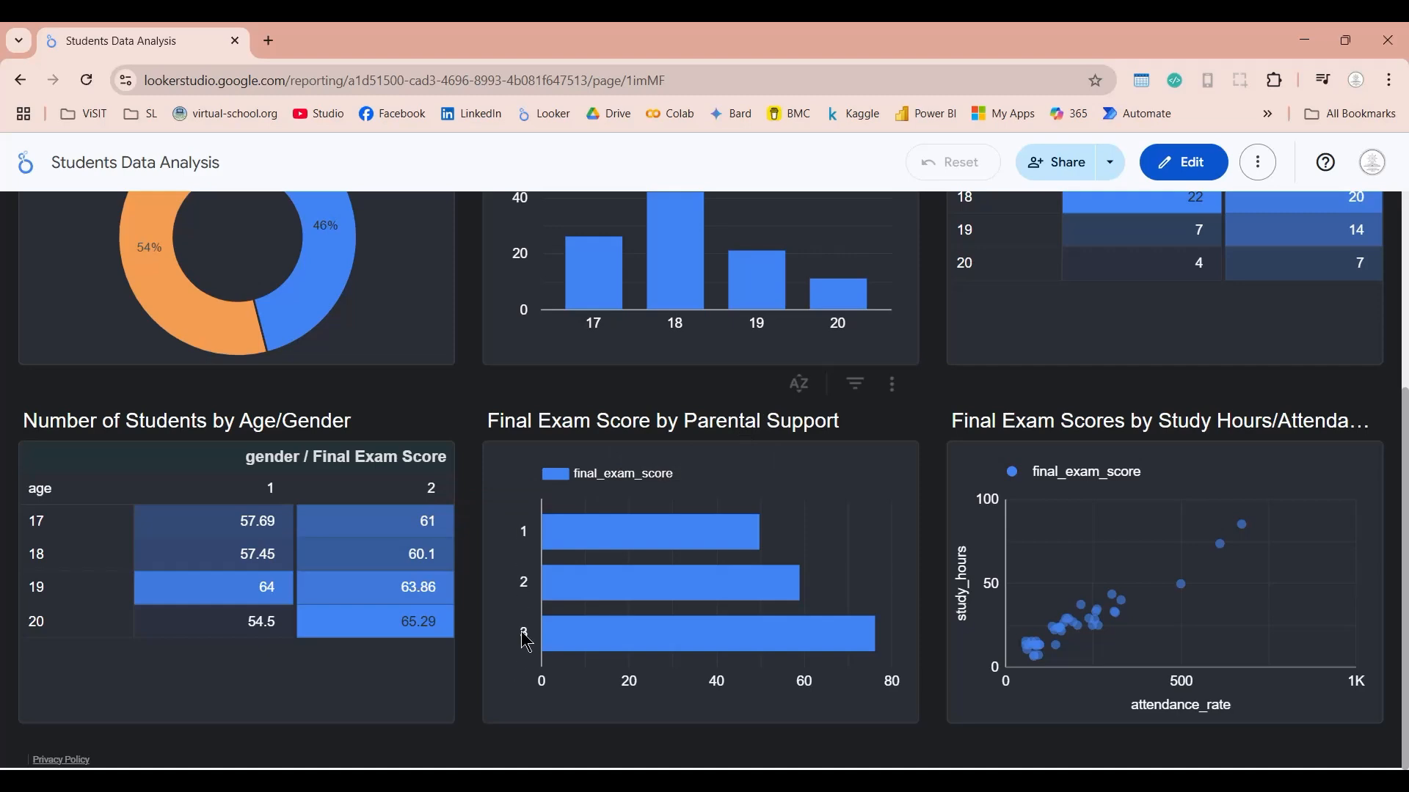
pyautogui.scroll(3, 1064, 470)
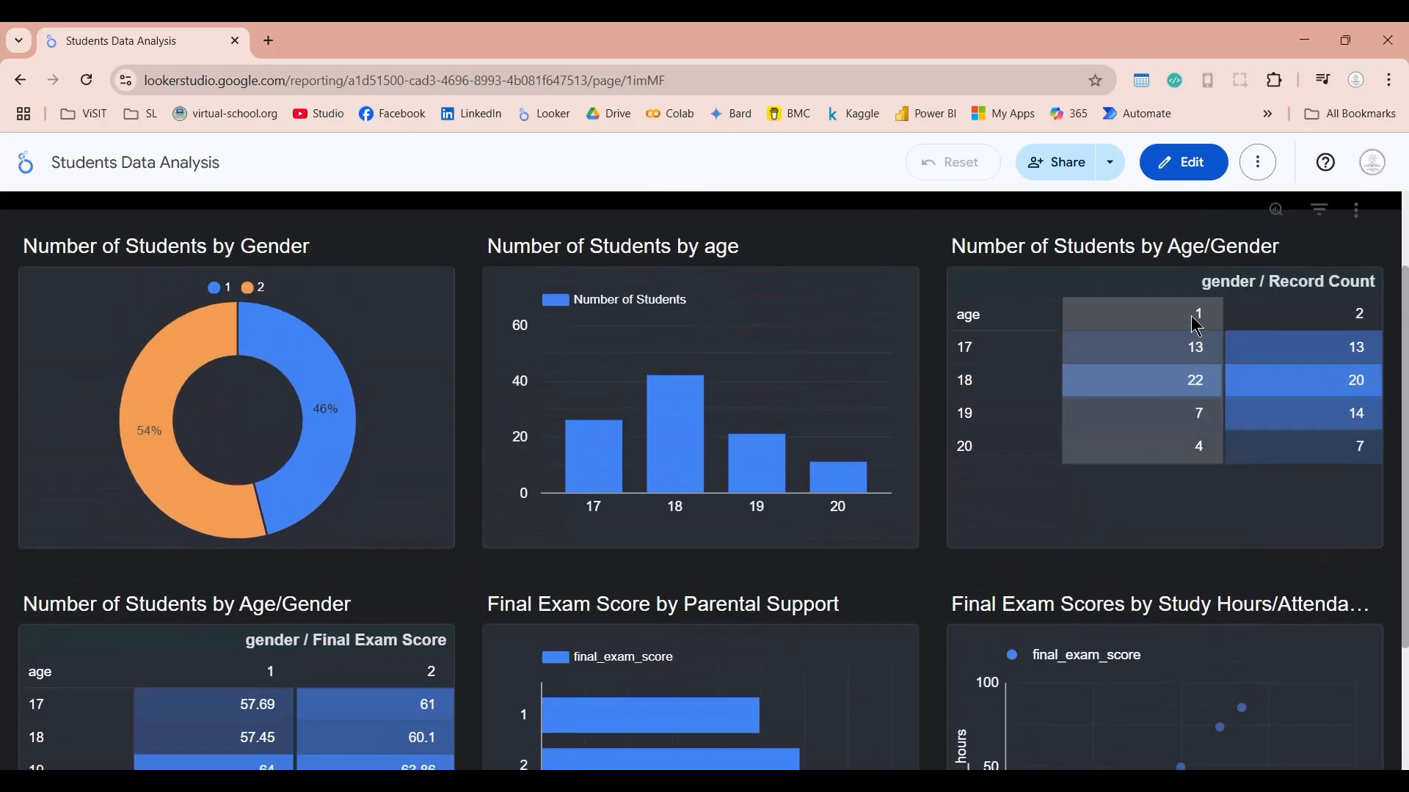
pyautogui.scroll(-3, 1085, 470)
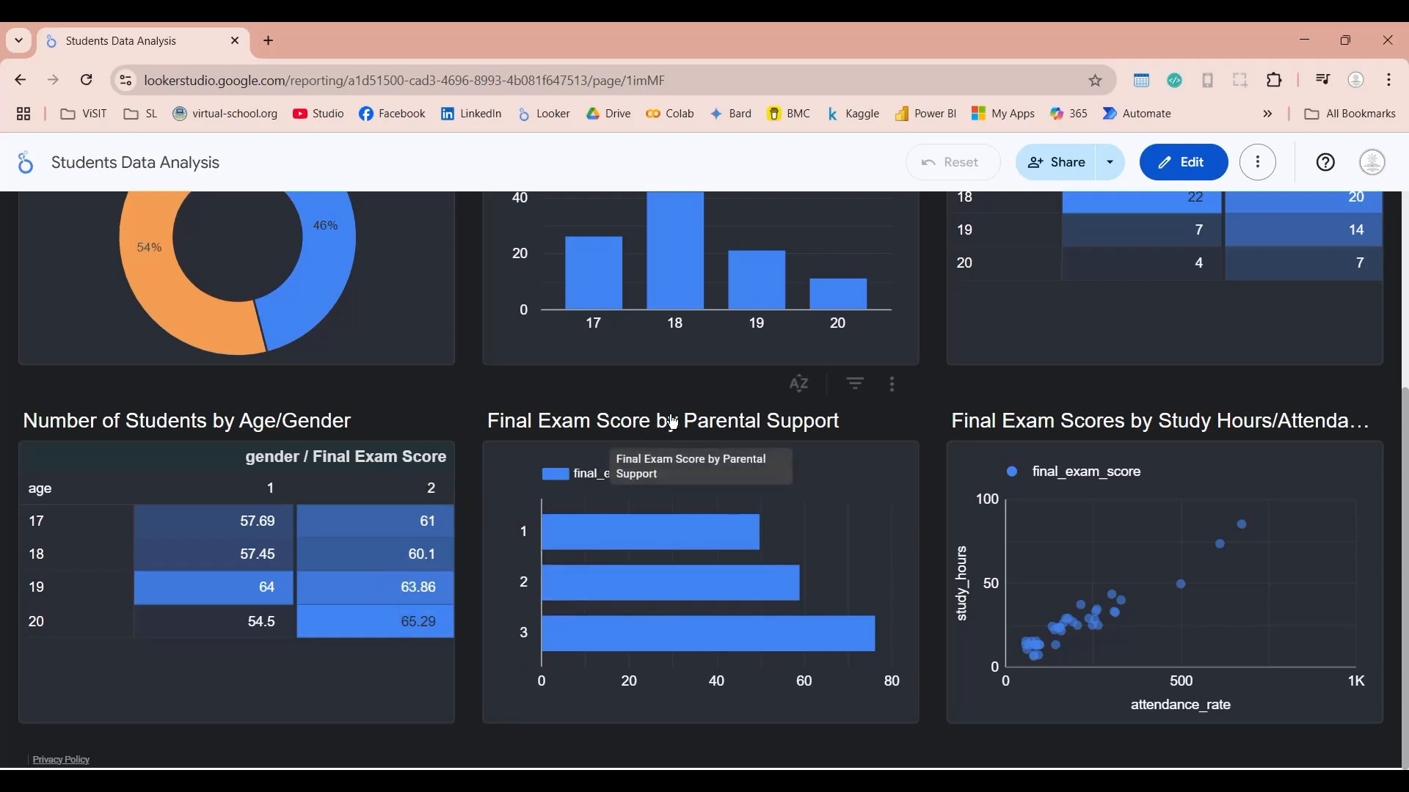
pyautogui.scroll(5, 945, 433)
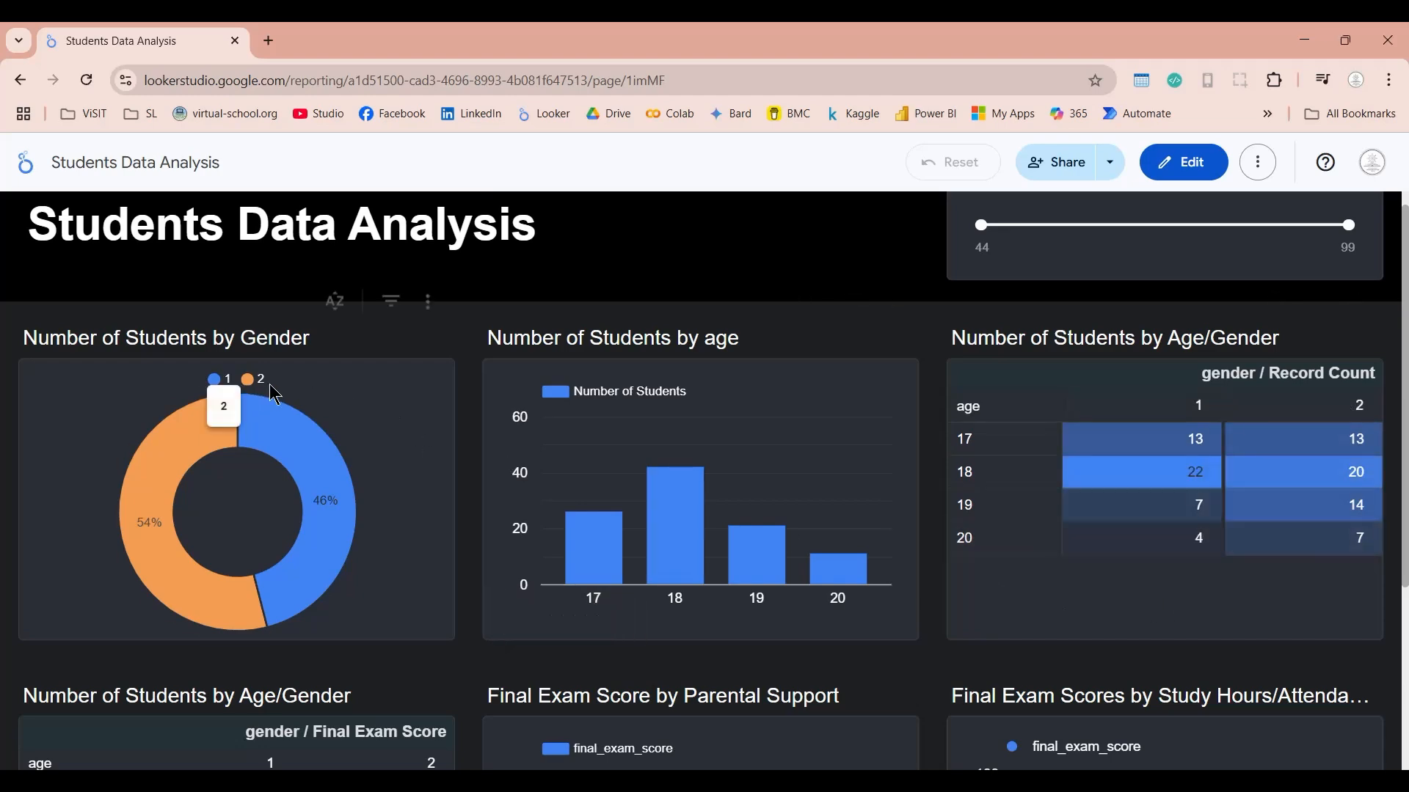
pyautogui.scroll(-3, 470, 435)
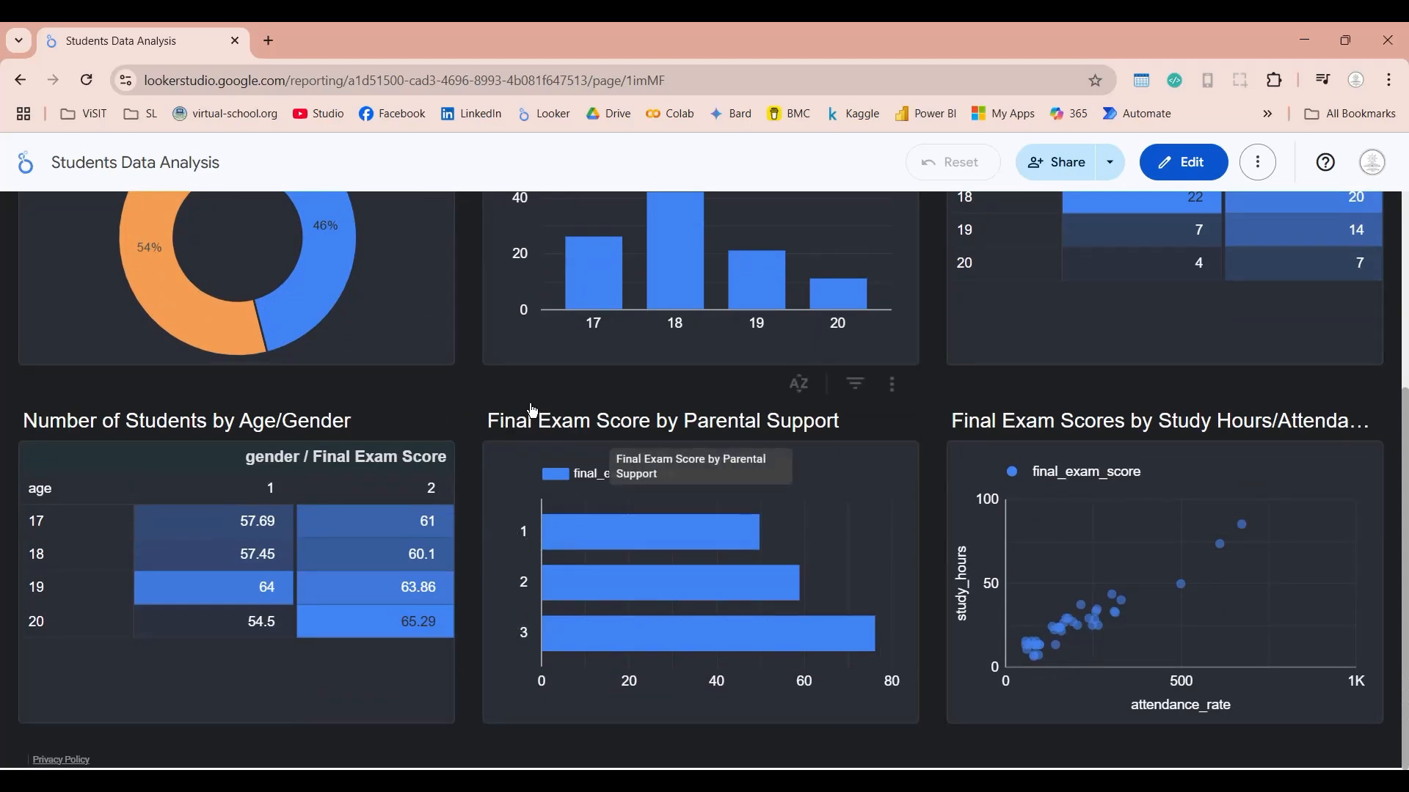
pyautogui.scroll(3, 532, 411)
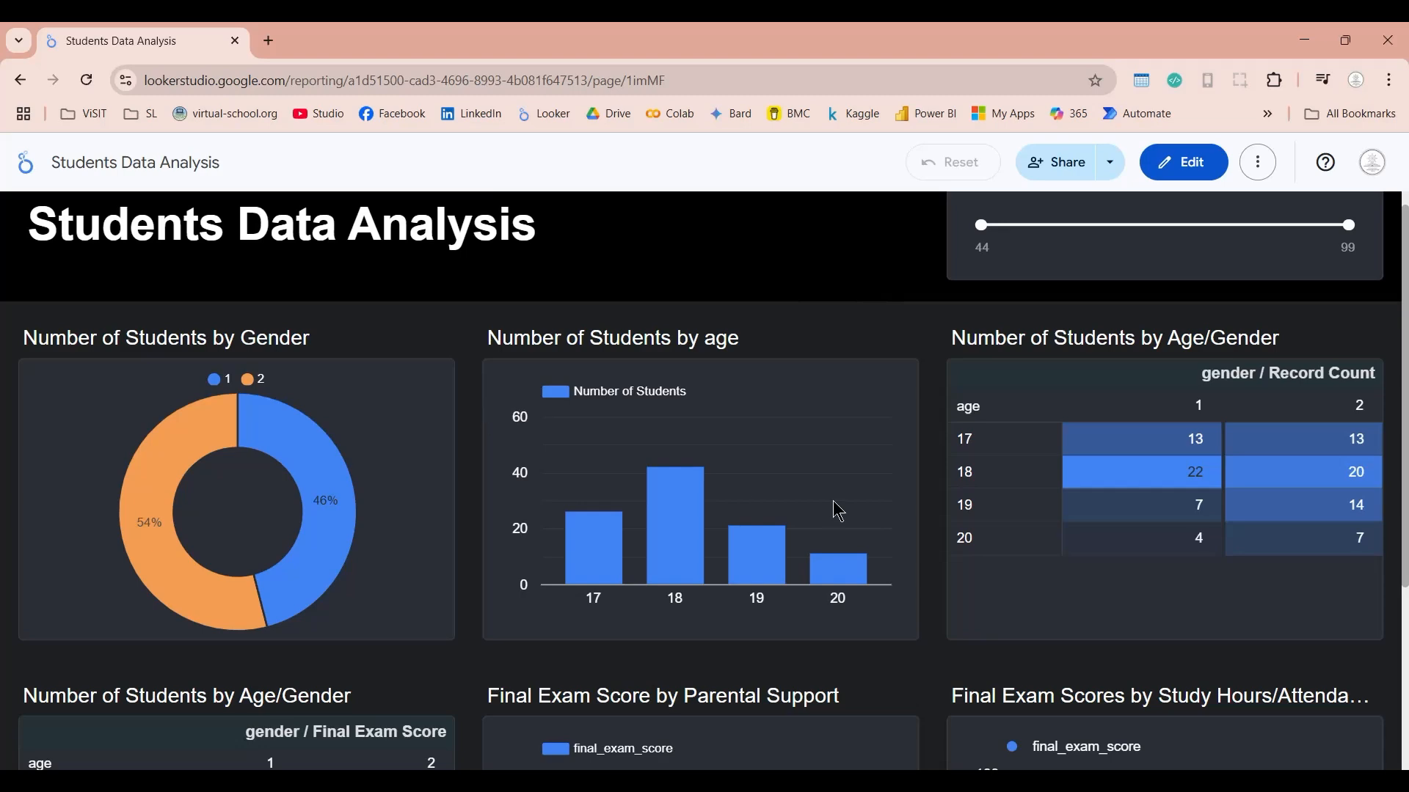
pyautogui.scroll(-3, 914, 665)
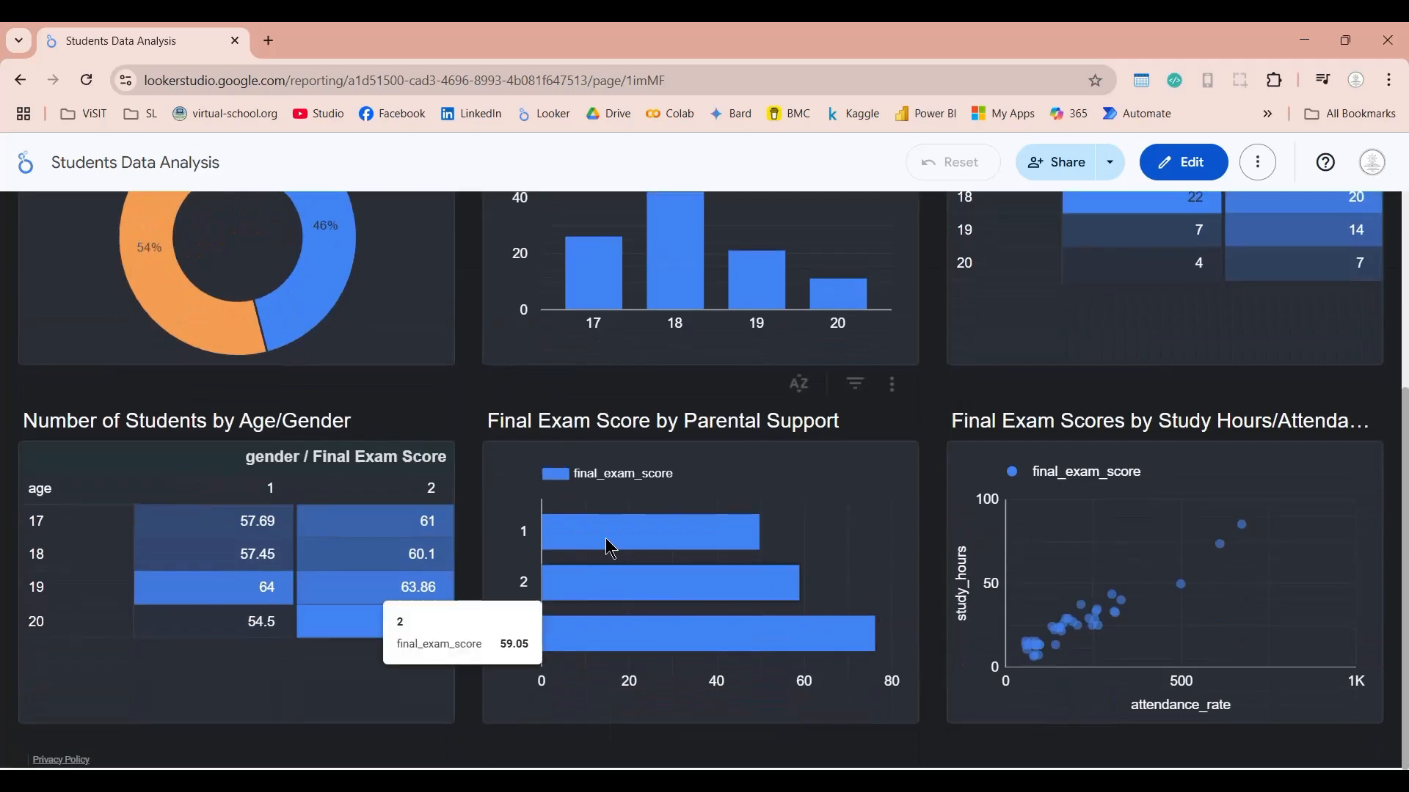
pyautogui.scroll(3, 478, 403)
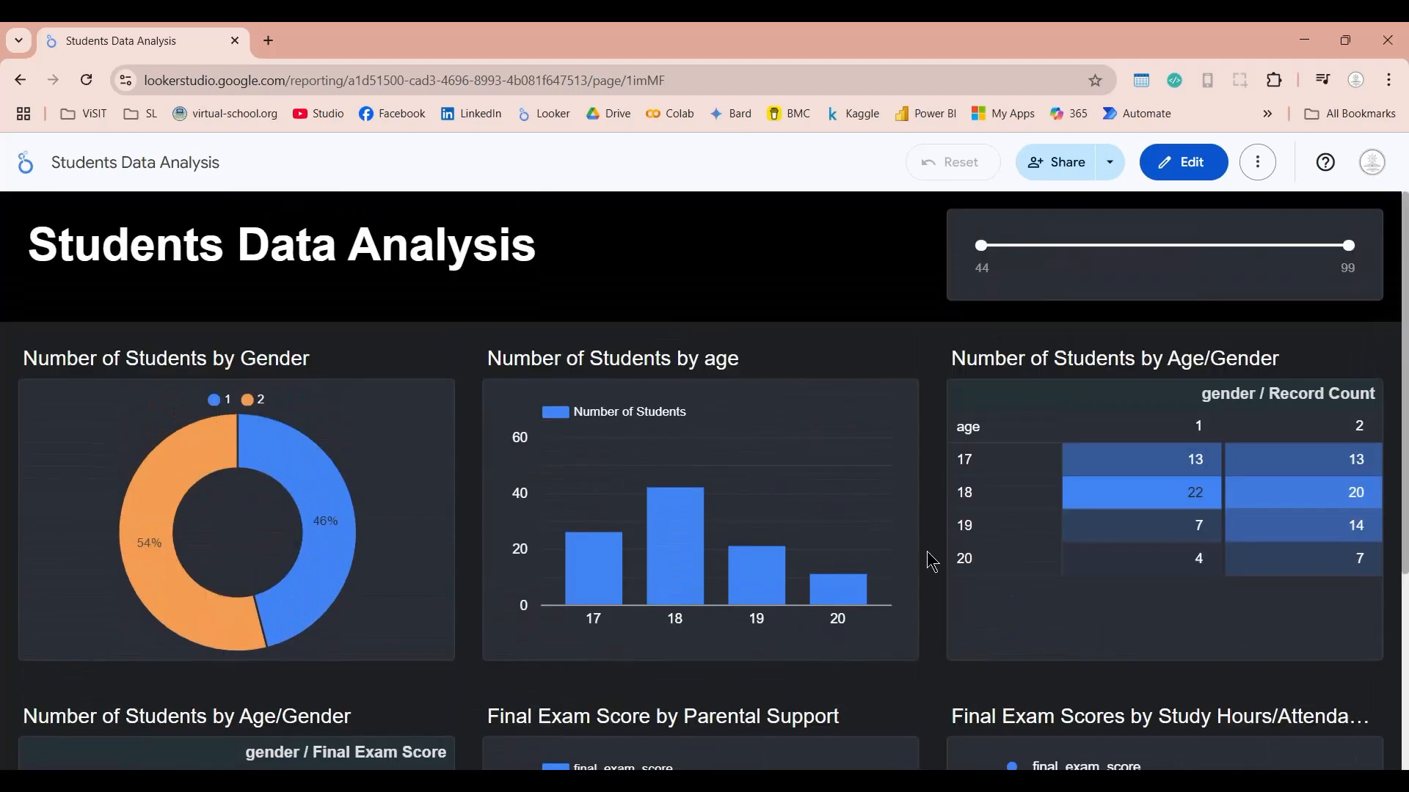
pyautogui.scroll(-2, 932, 561)
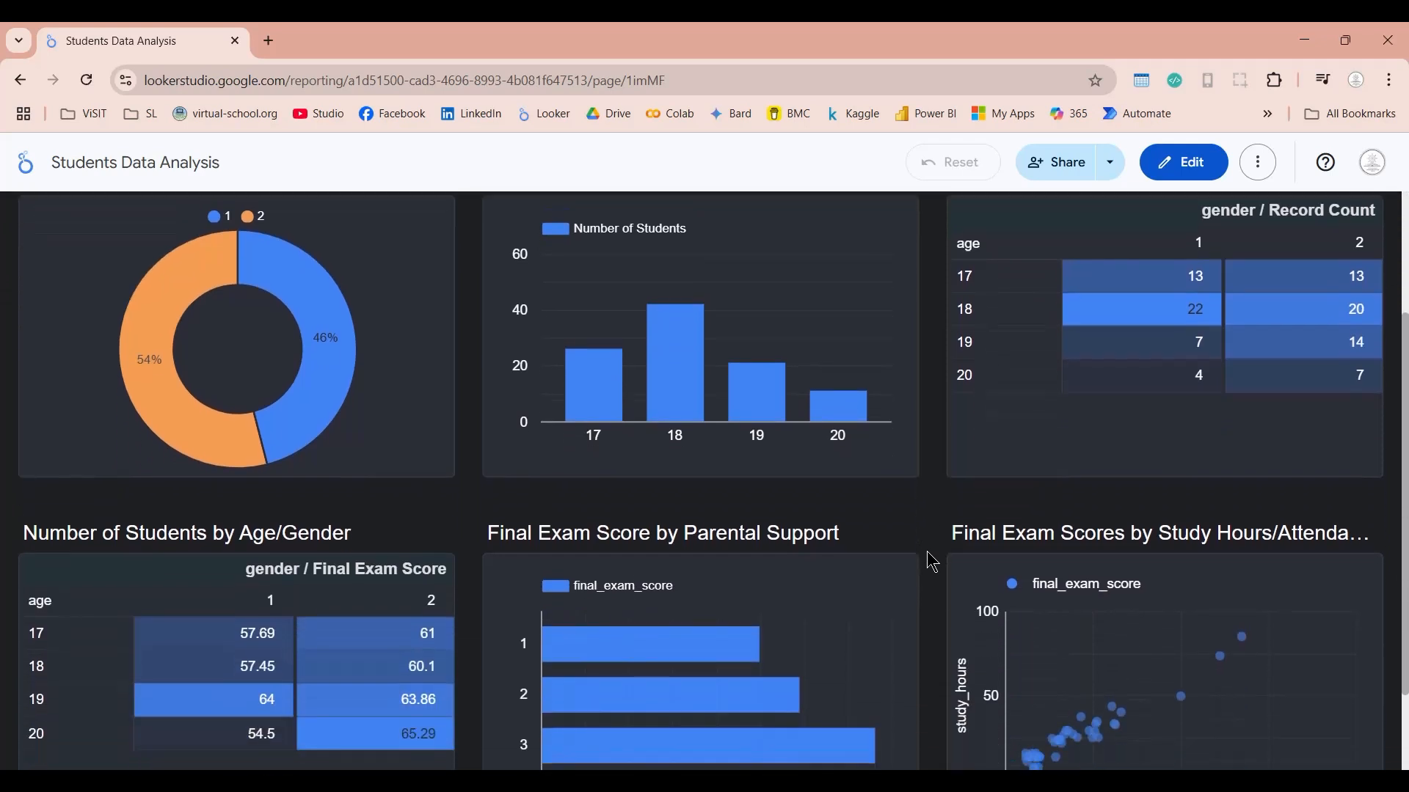
pyautogui.scroll(-1, 932, 561)
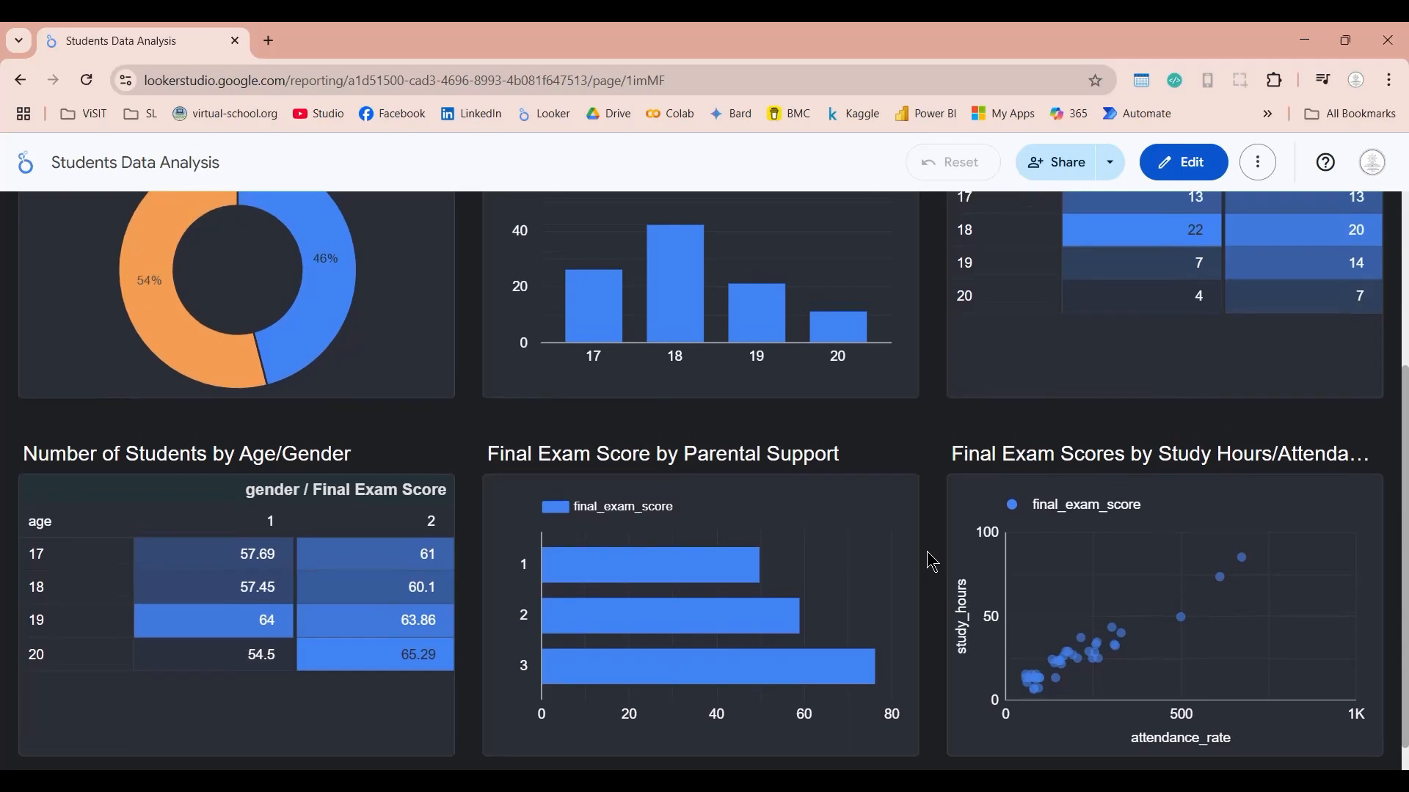
pyautogui.scroll(2, 931, 561)
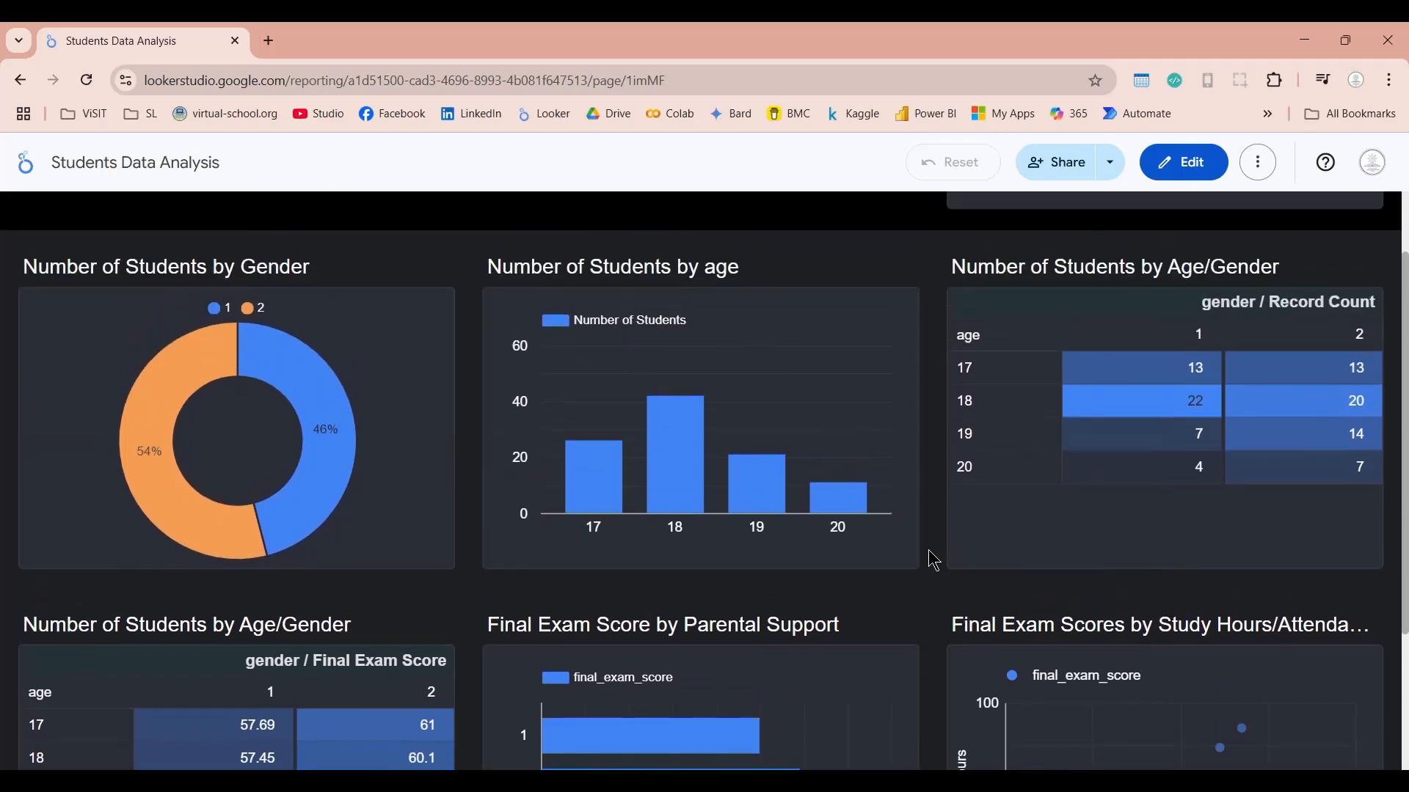
pyautogui.scroll(1, 934, 561)
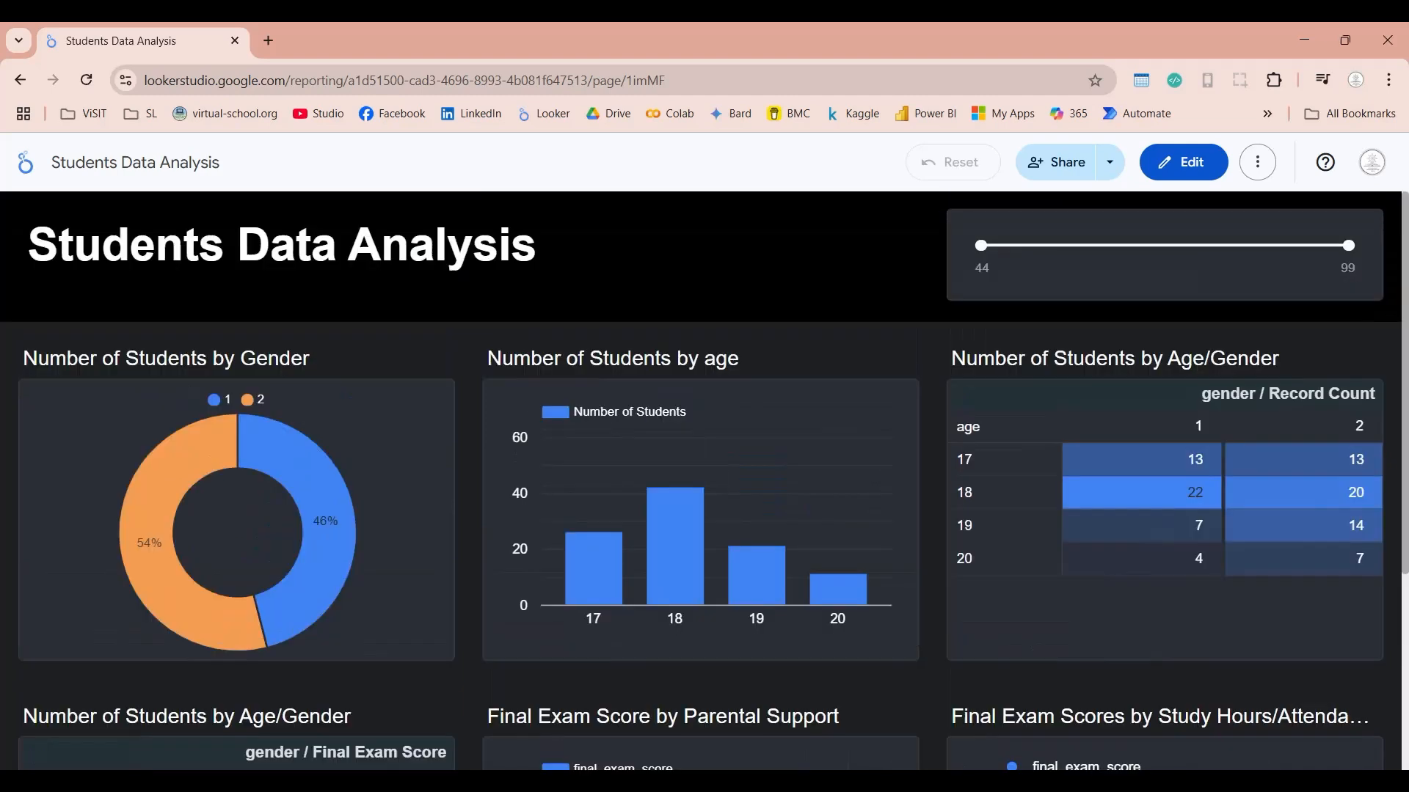
# Step: Open the report for editing and make a copy of it with Students.csv as the new data source
pyautogui.click(1201, 162)
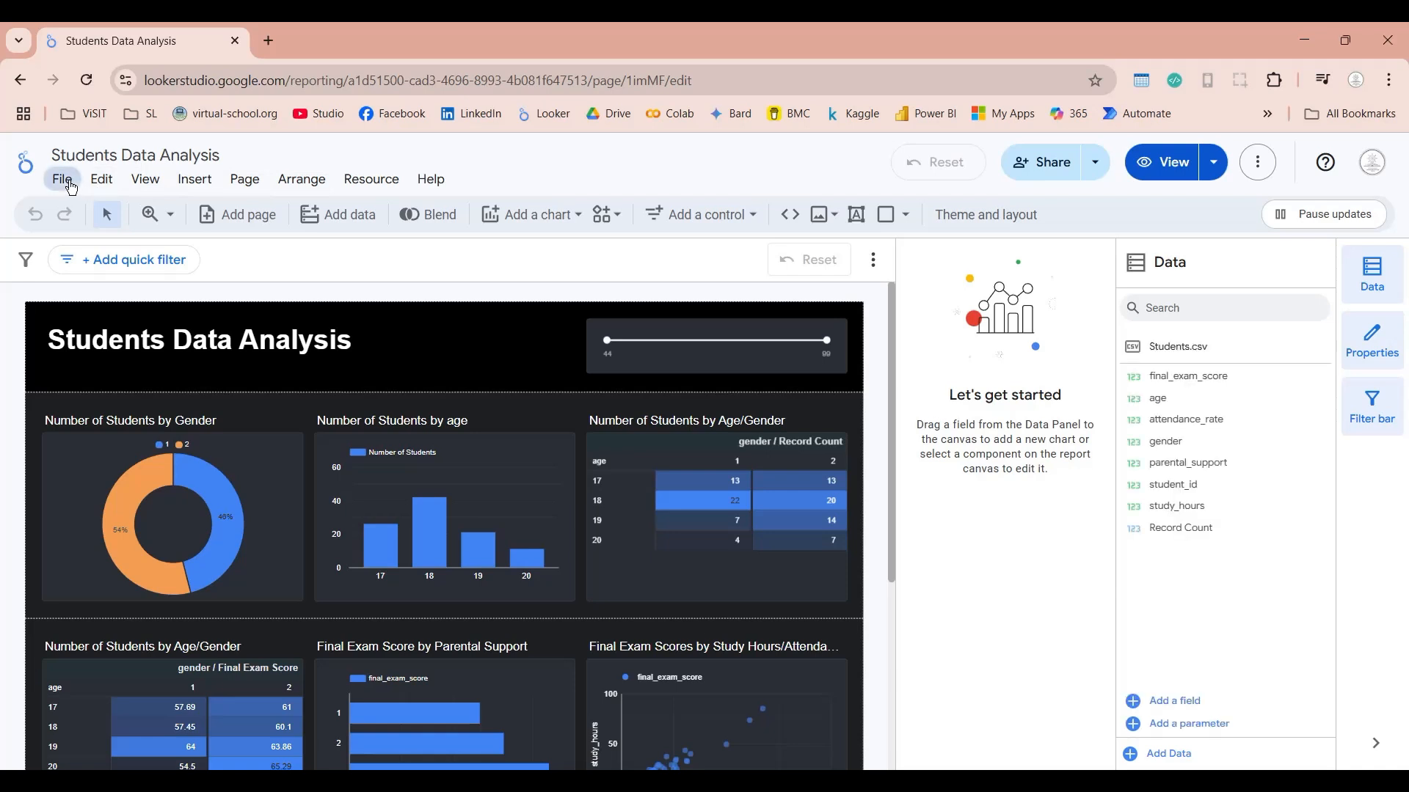
pyautogui.click(63, 180)
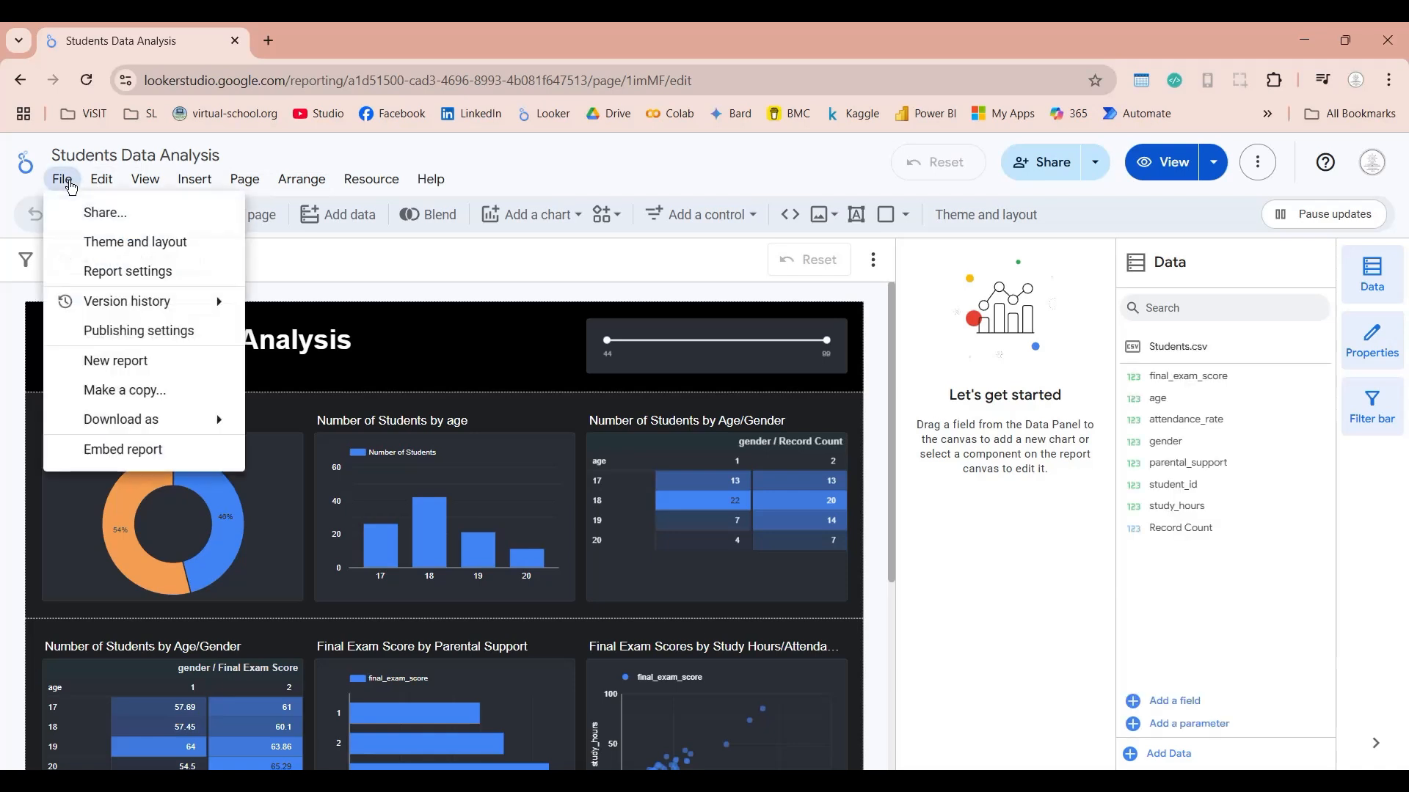
pyautogui.click(145, 391)
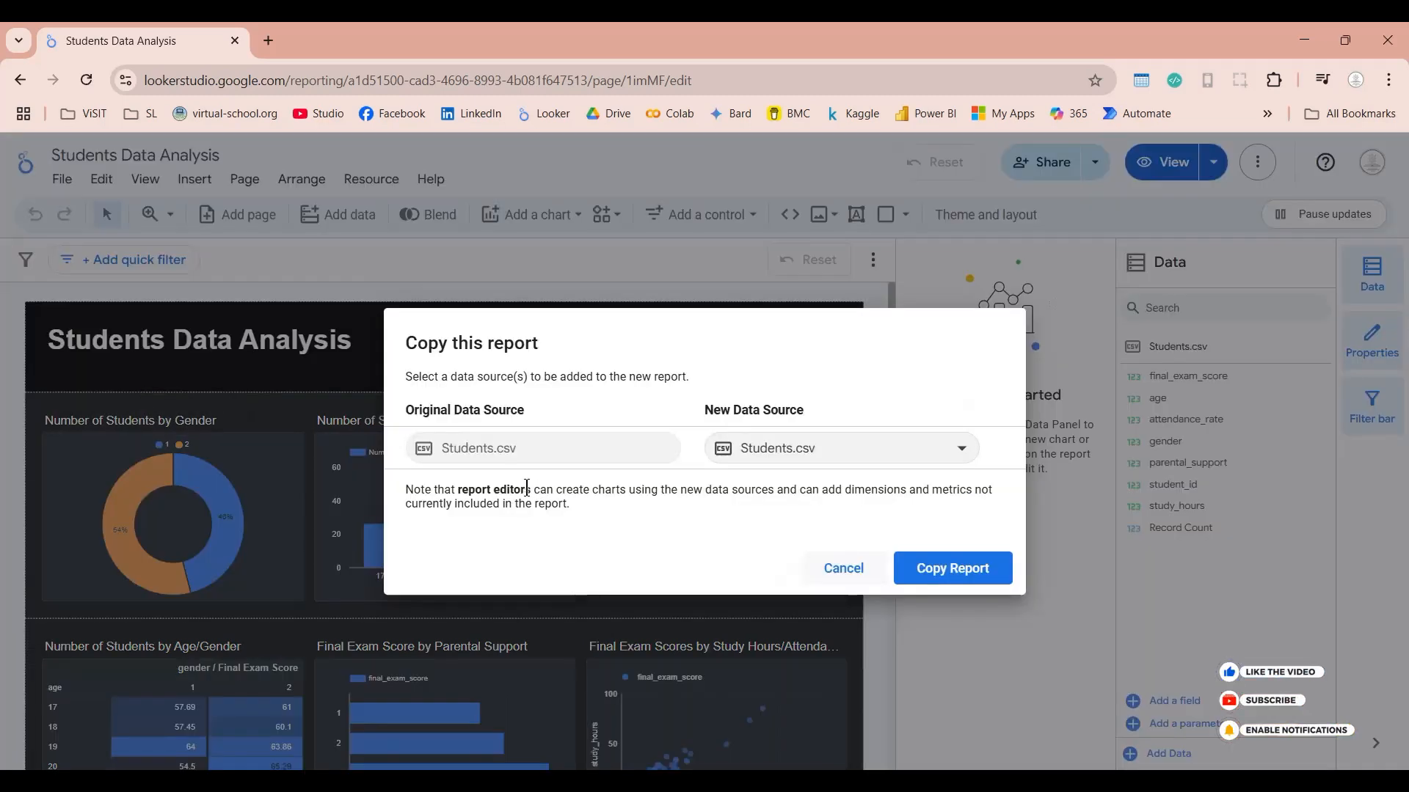
pyautogui.click(946, 583)
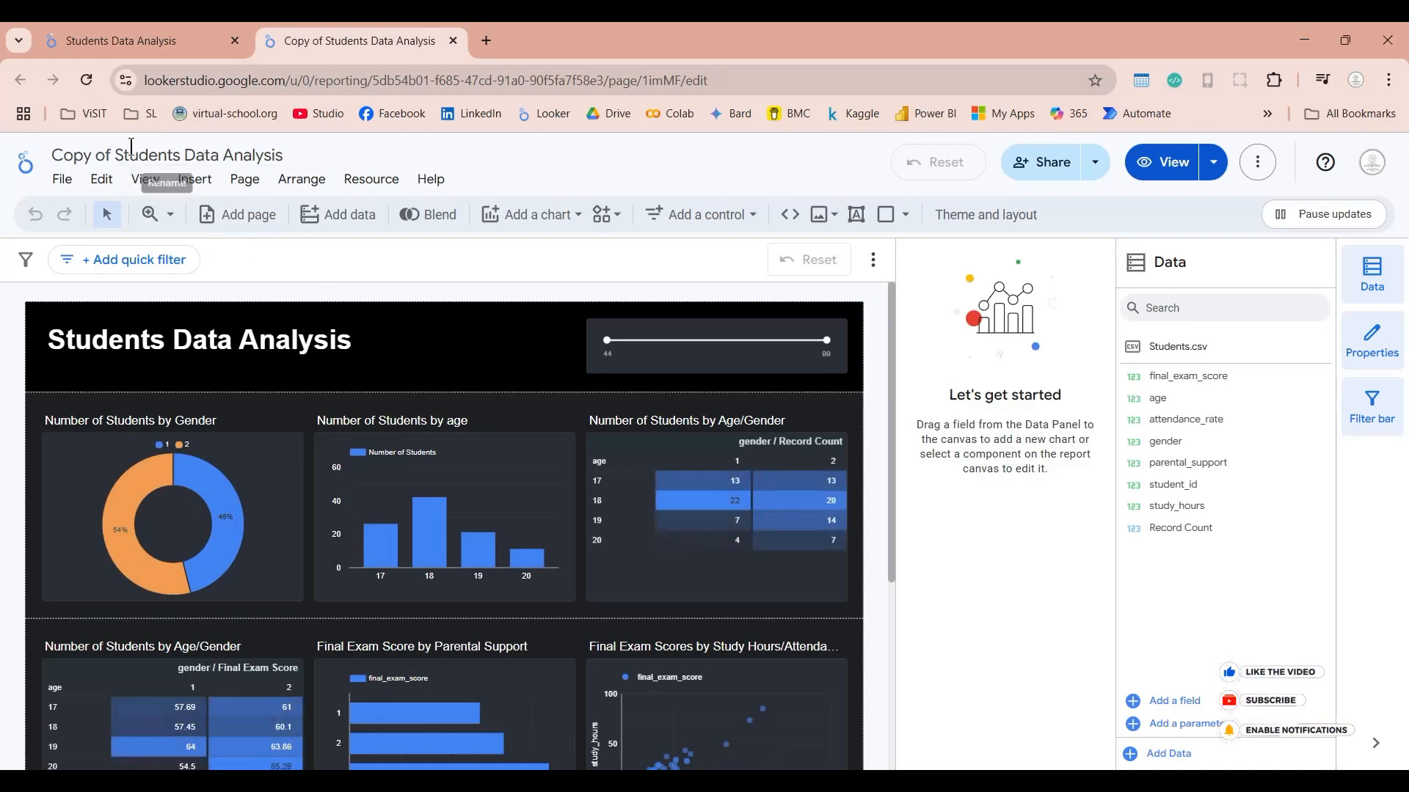
# Step: Rename the copied report as Students Data Analysis (Proper Method)
pyautogui.moveTo(115, 154); pyautogui.dragTo(51, 155)
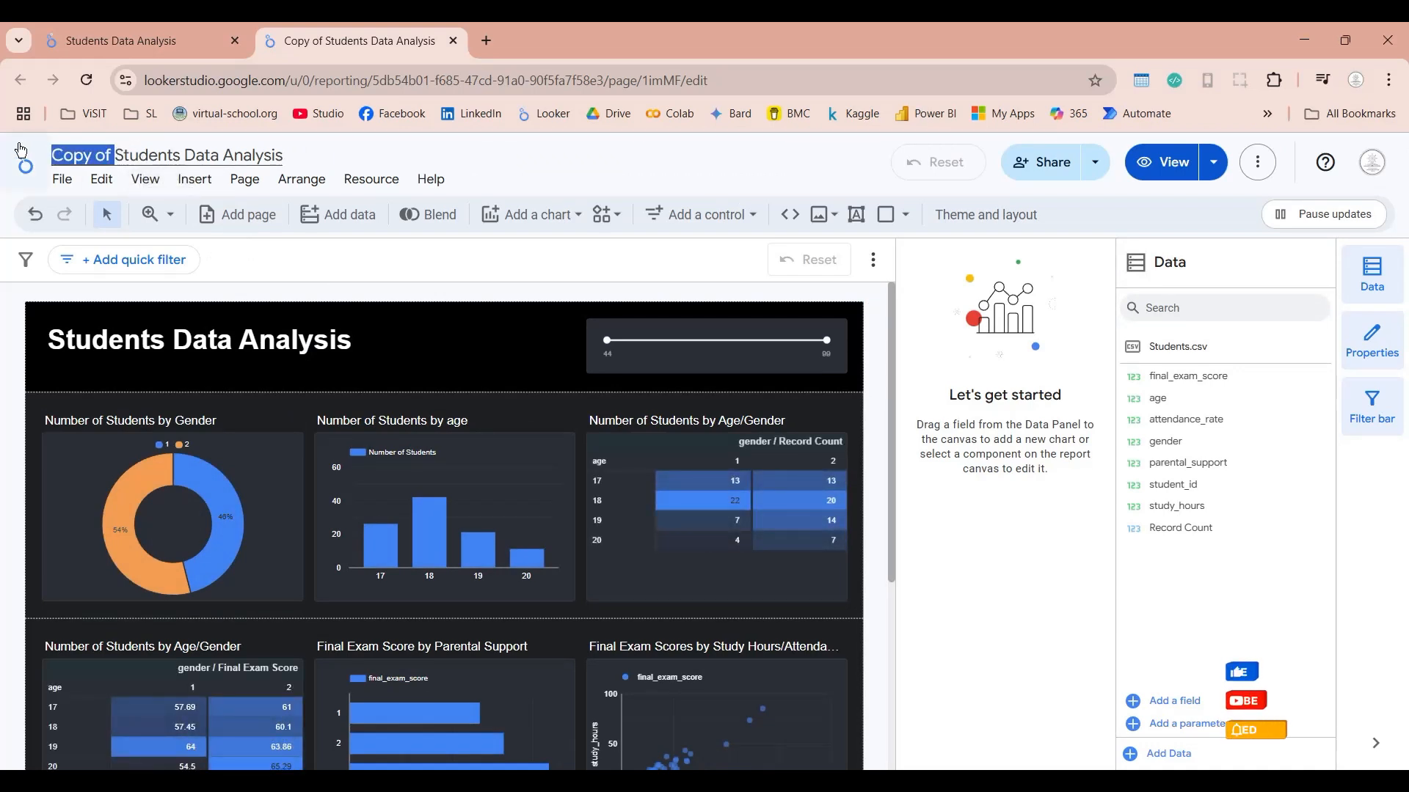
pyautogui.press('BackSpace')
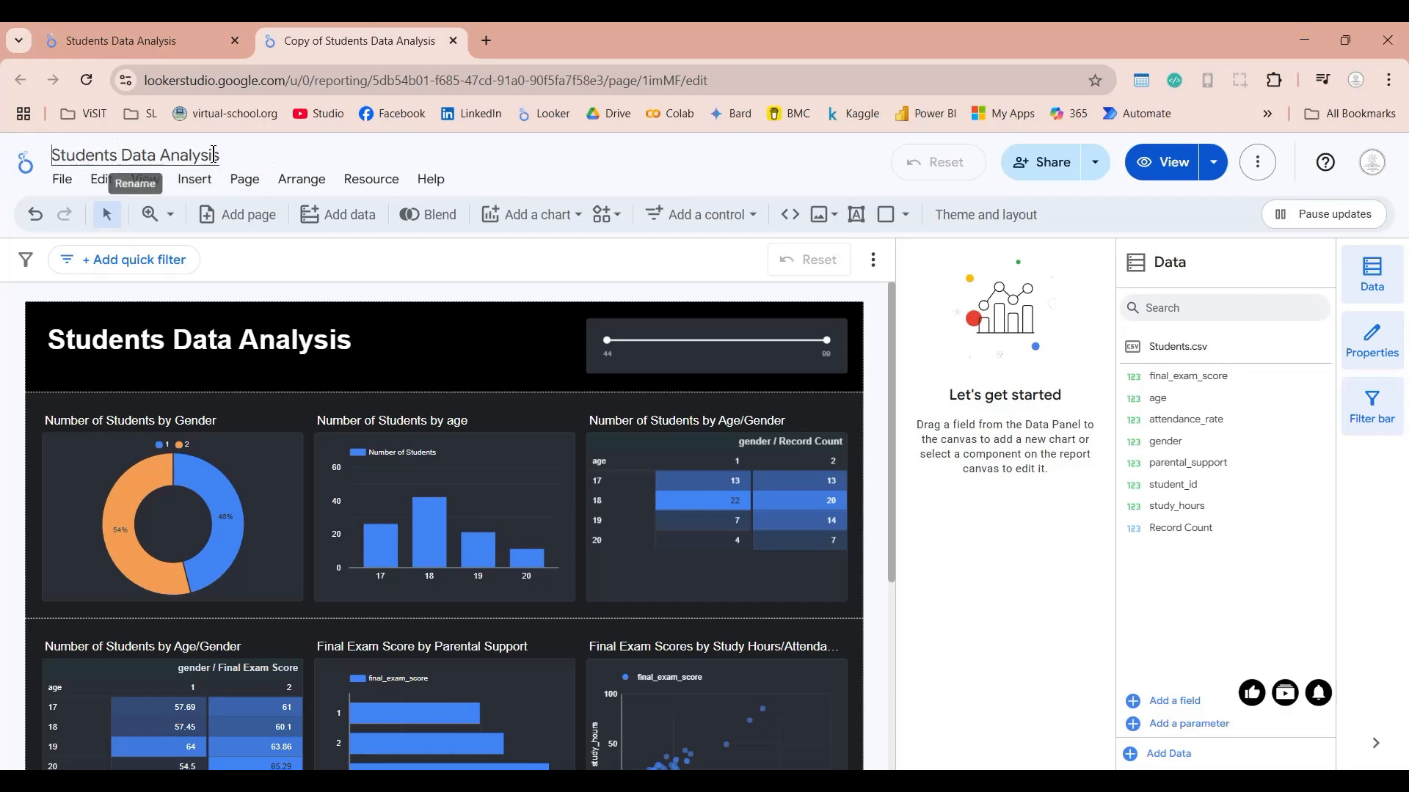
pyautogui.write('(Proper')
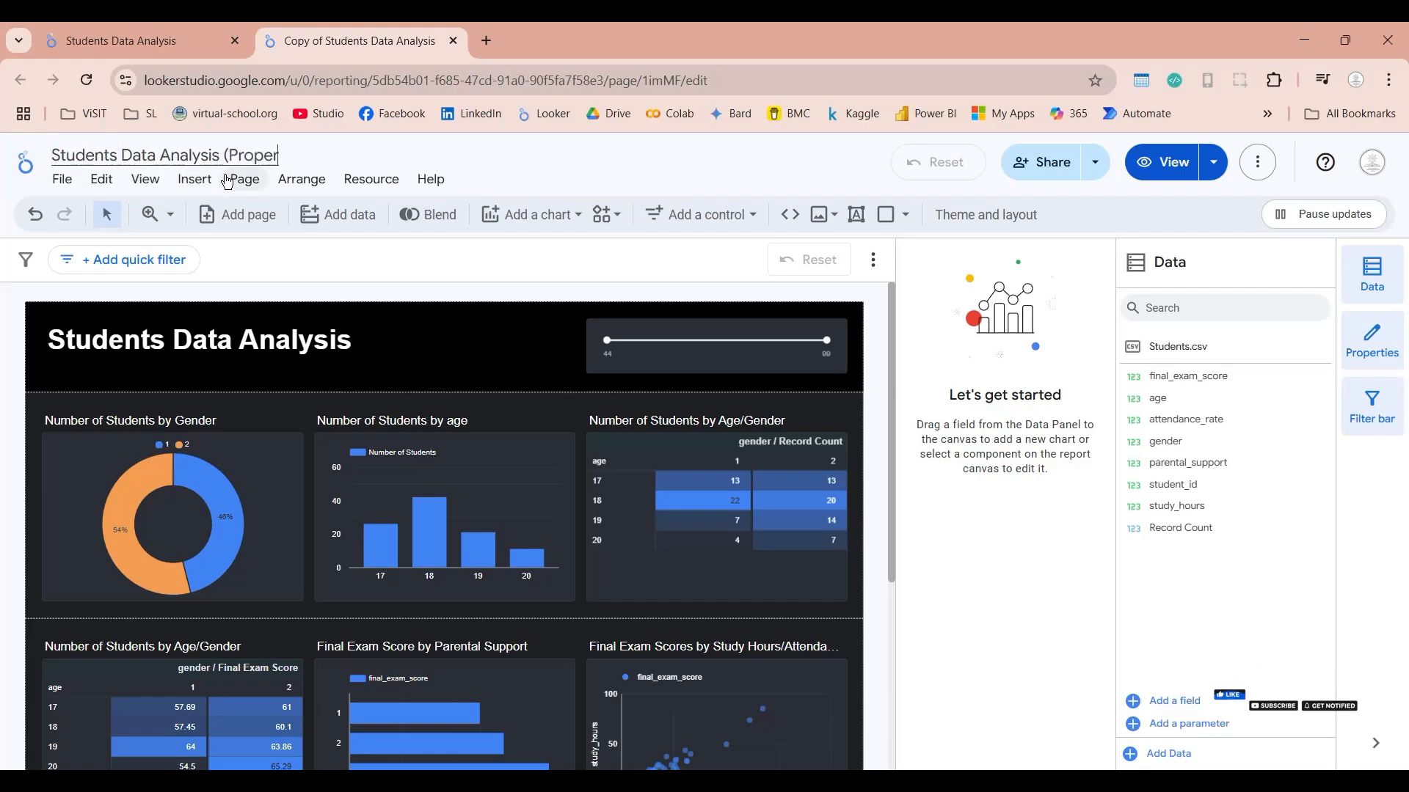
pyautogui.write(' Metho')
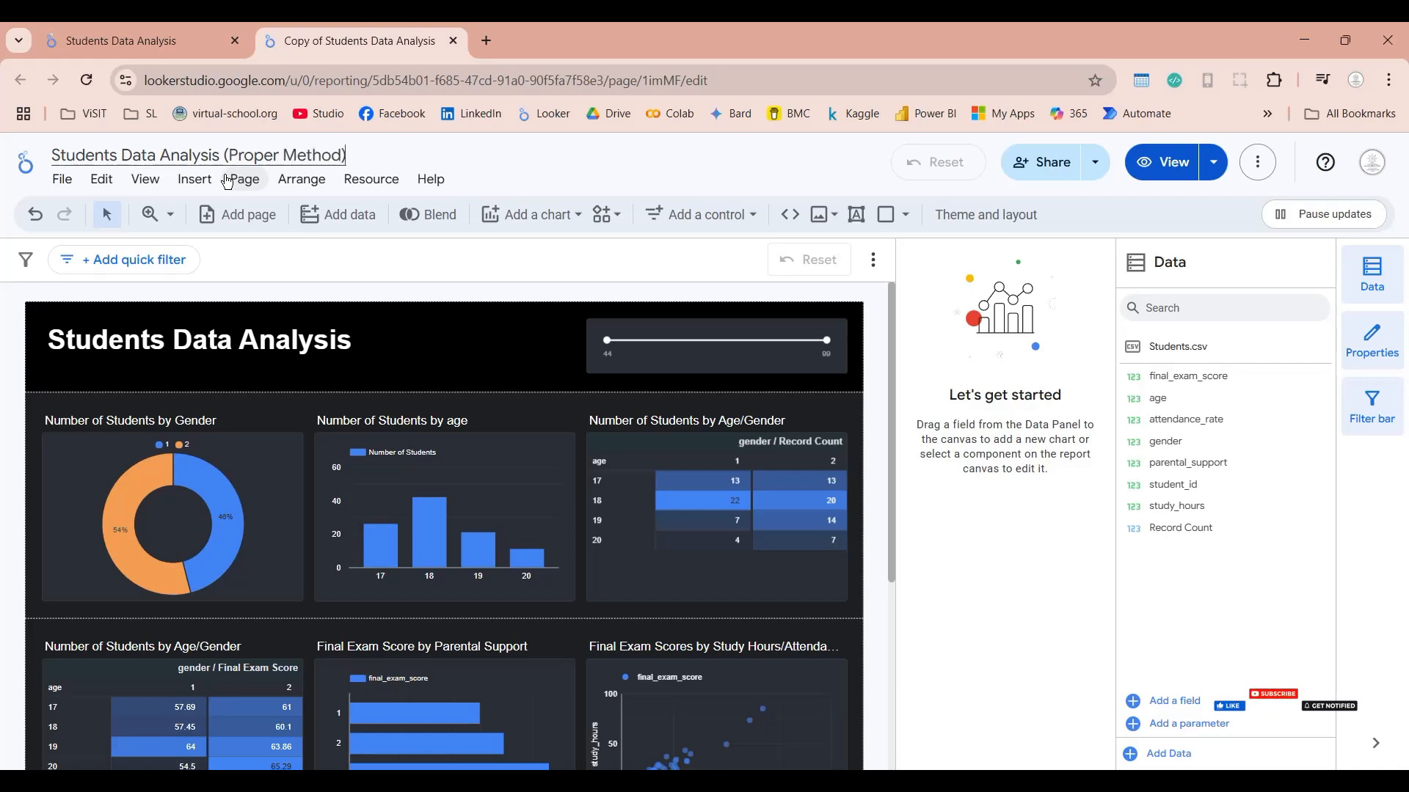
pyautogui.write('d)')
pyautogui.press('Return')
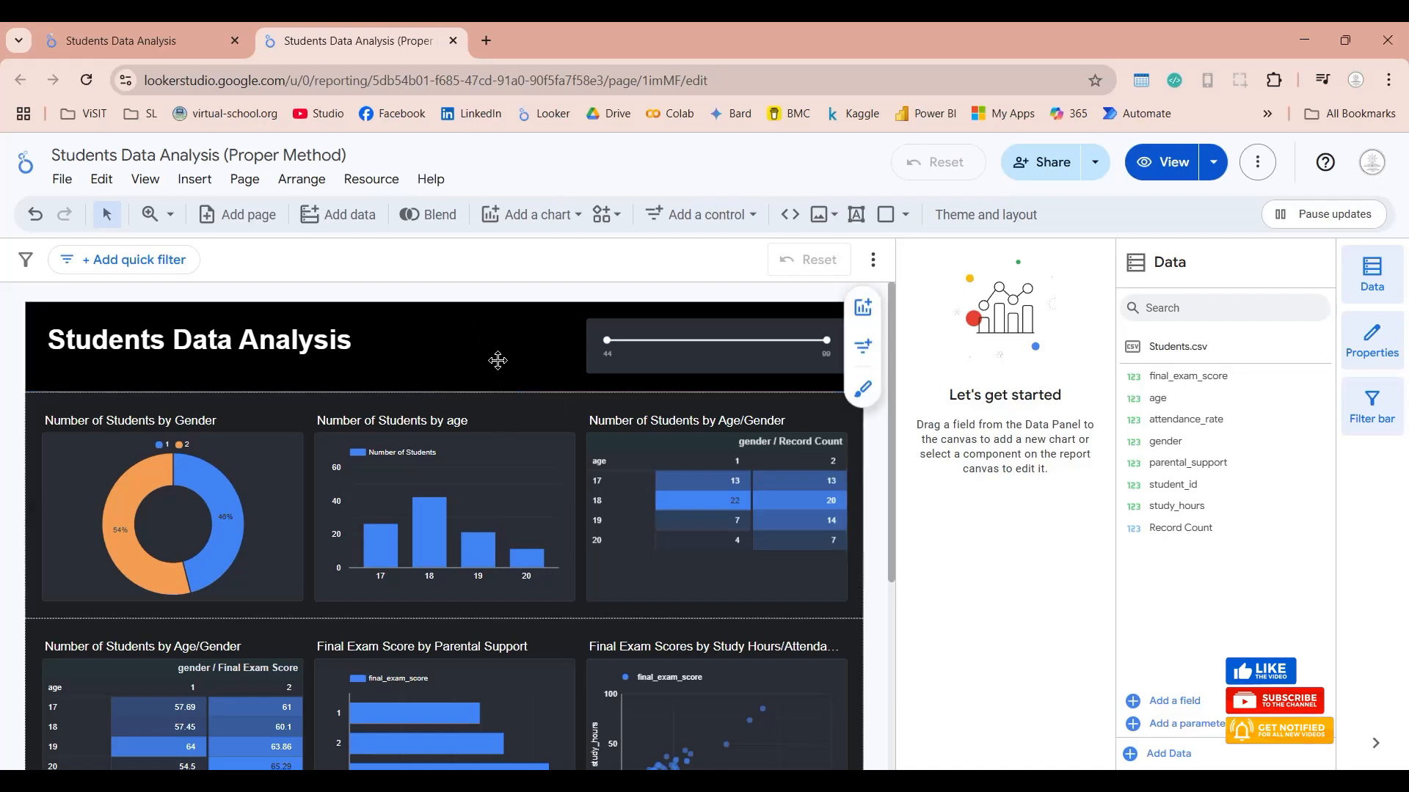
pyautogui.scroll(-1, 522, 355)
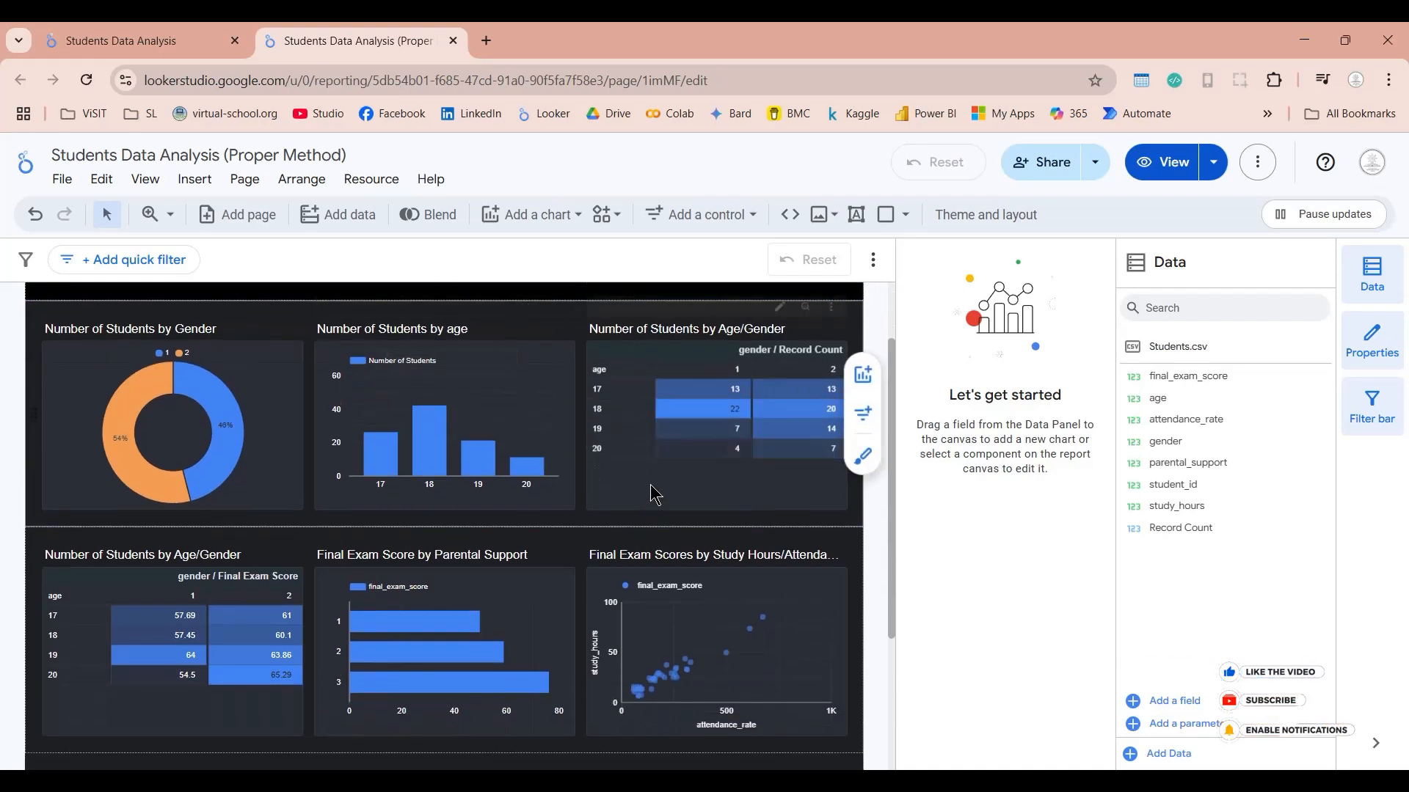
pyautogui.scroll(1, 646, 523)
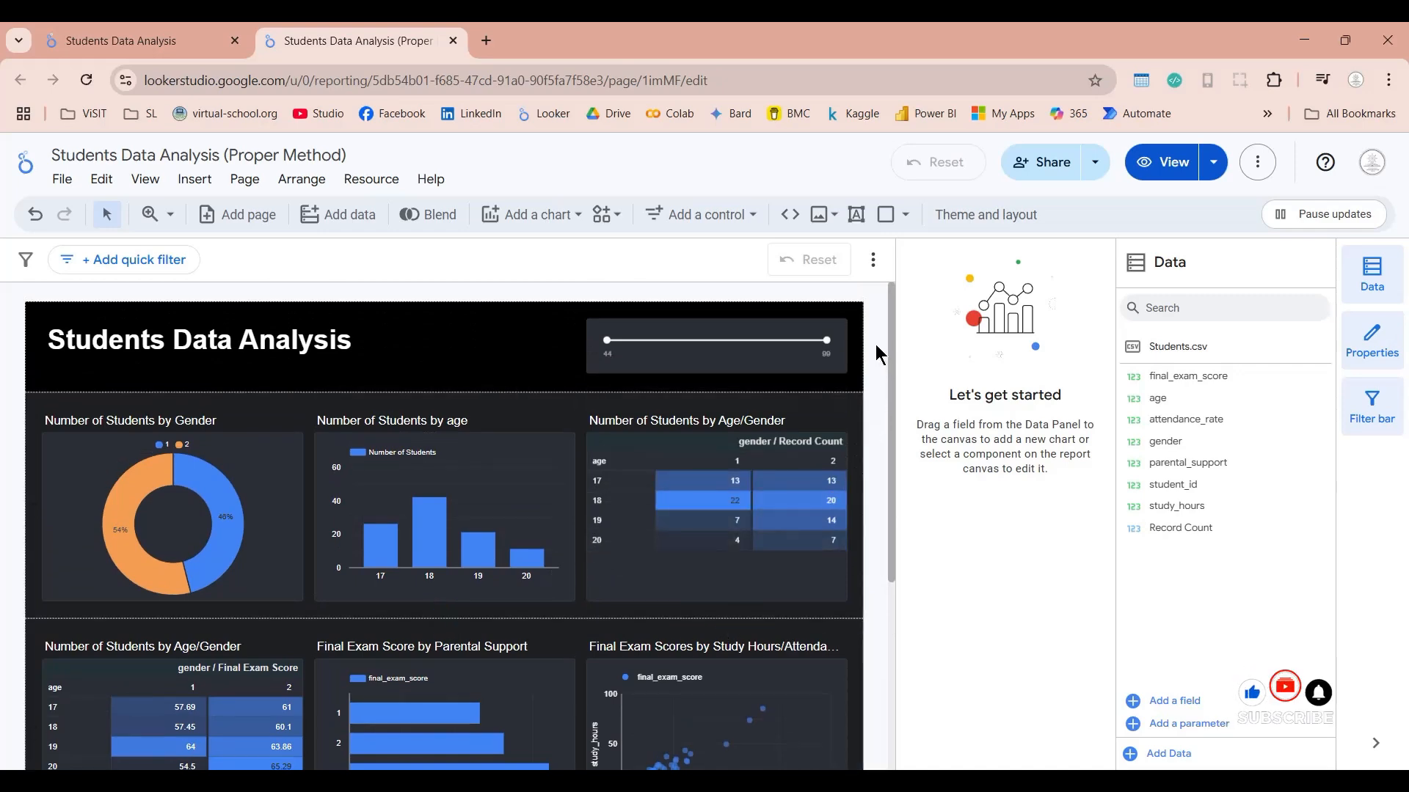
# Step: Open the Visit Tutorial Files folder in Google Drive in a new browser tab and create a blank Google Sheets spreadsheet there
pyautogui.click(492, 38)
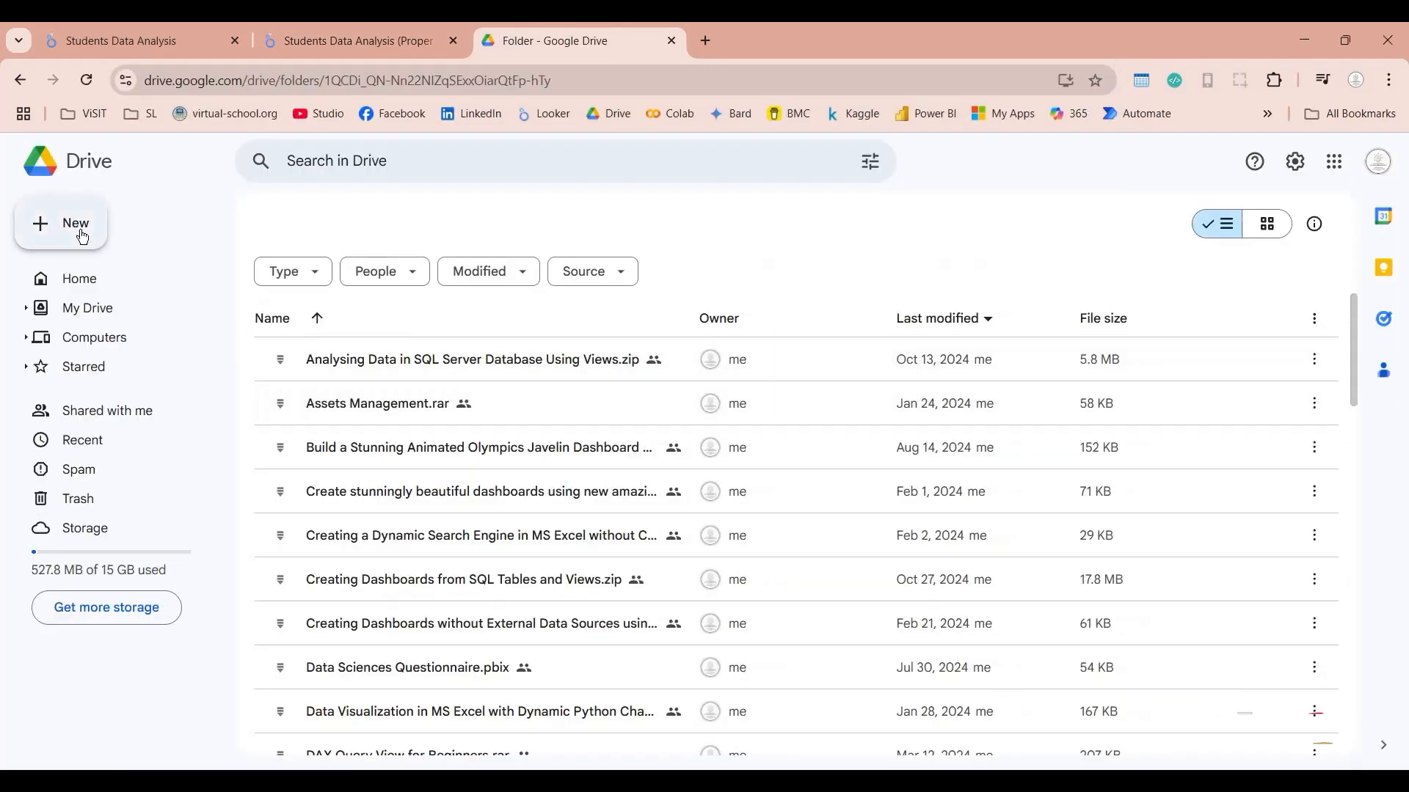
pyautogui.click(40, 228)
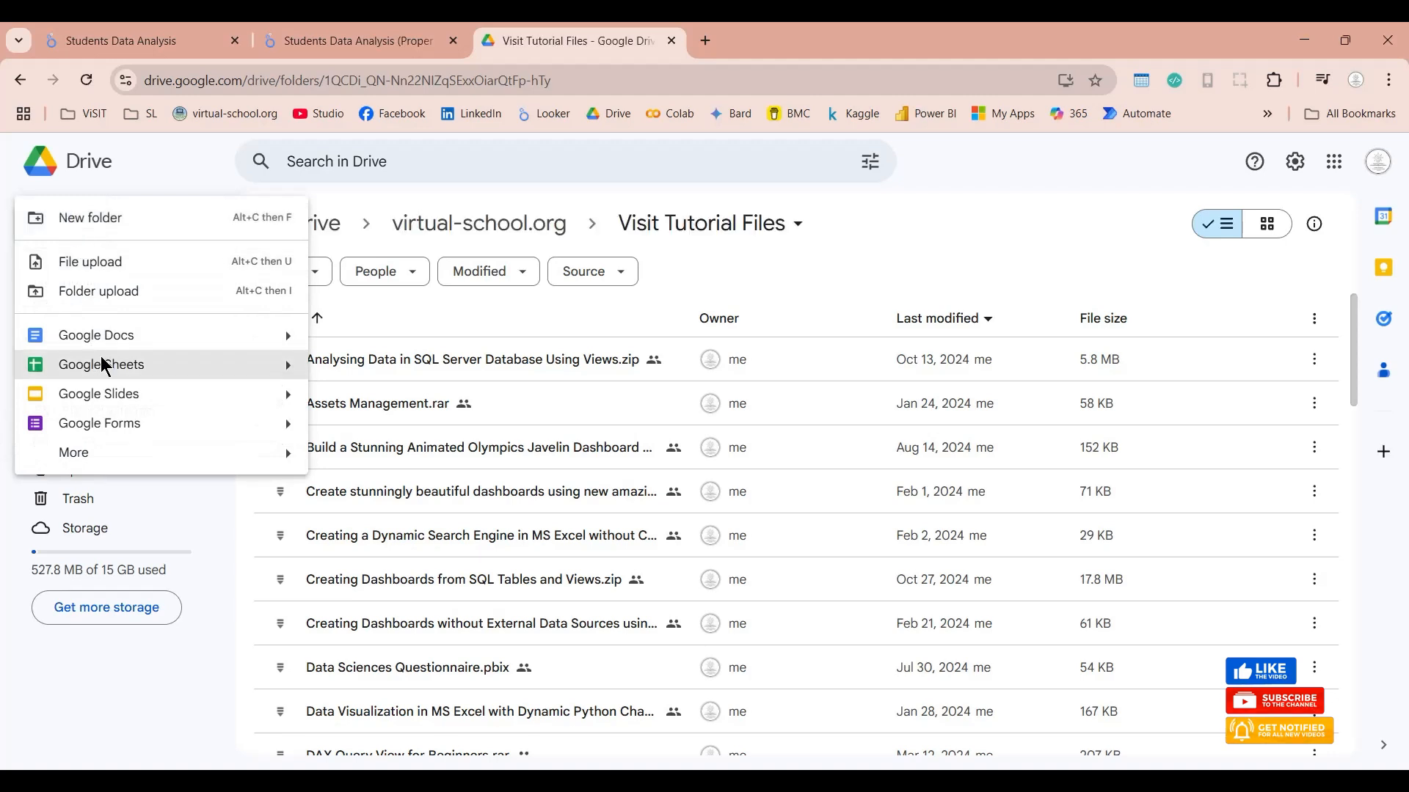
pyautogui.click(139, 365)
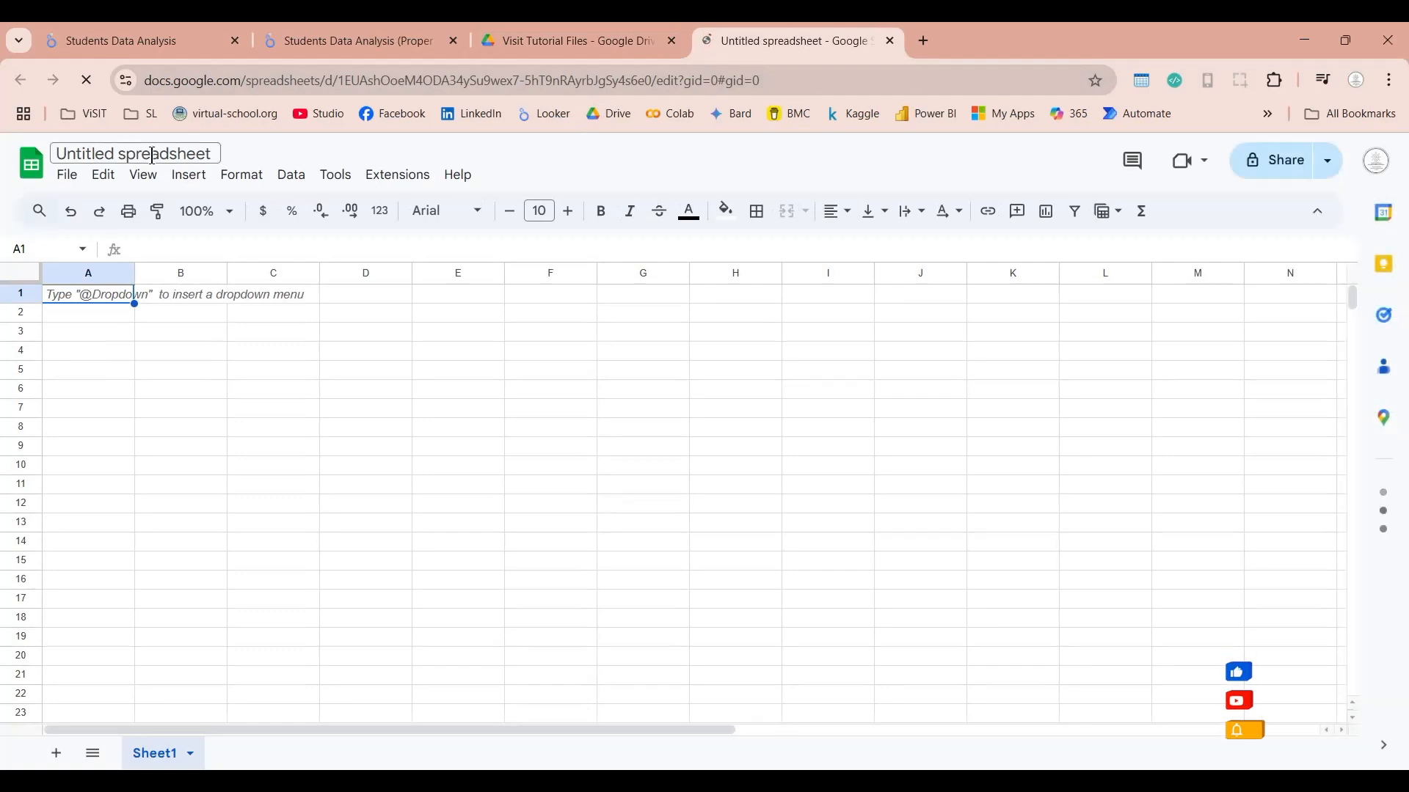
# Step: Name the new spreadsheet Student Data Analysis Mapping
pyautogui.click(152, 154)
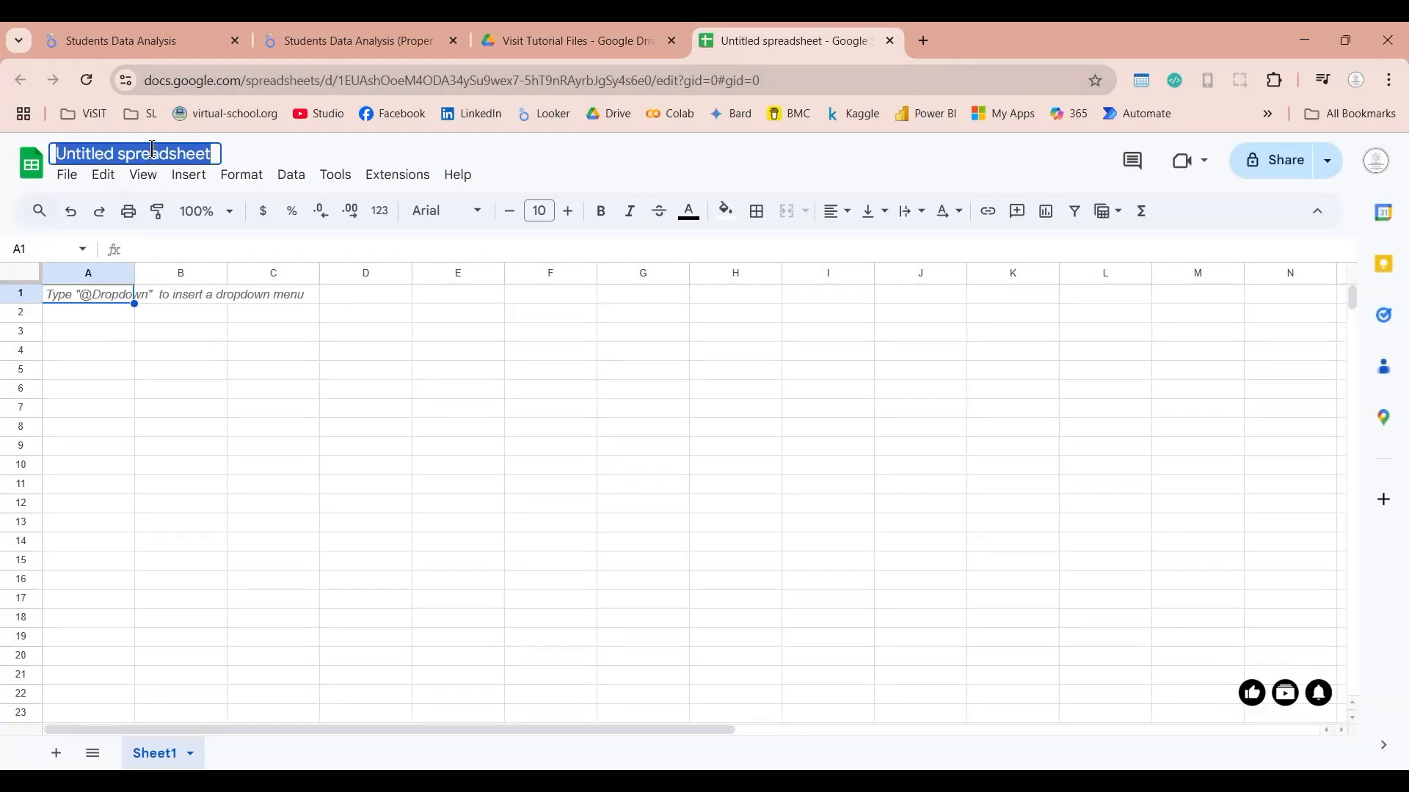
pyautogui.write('Student D')
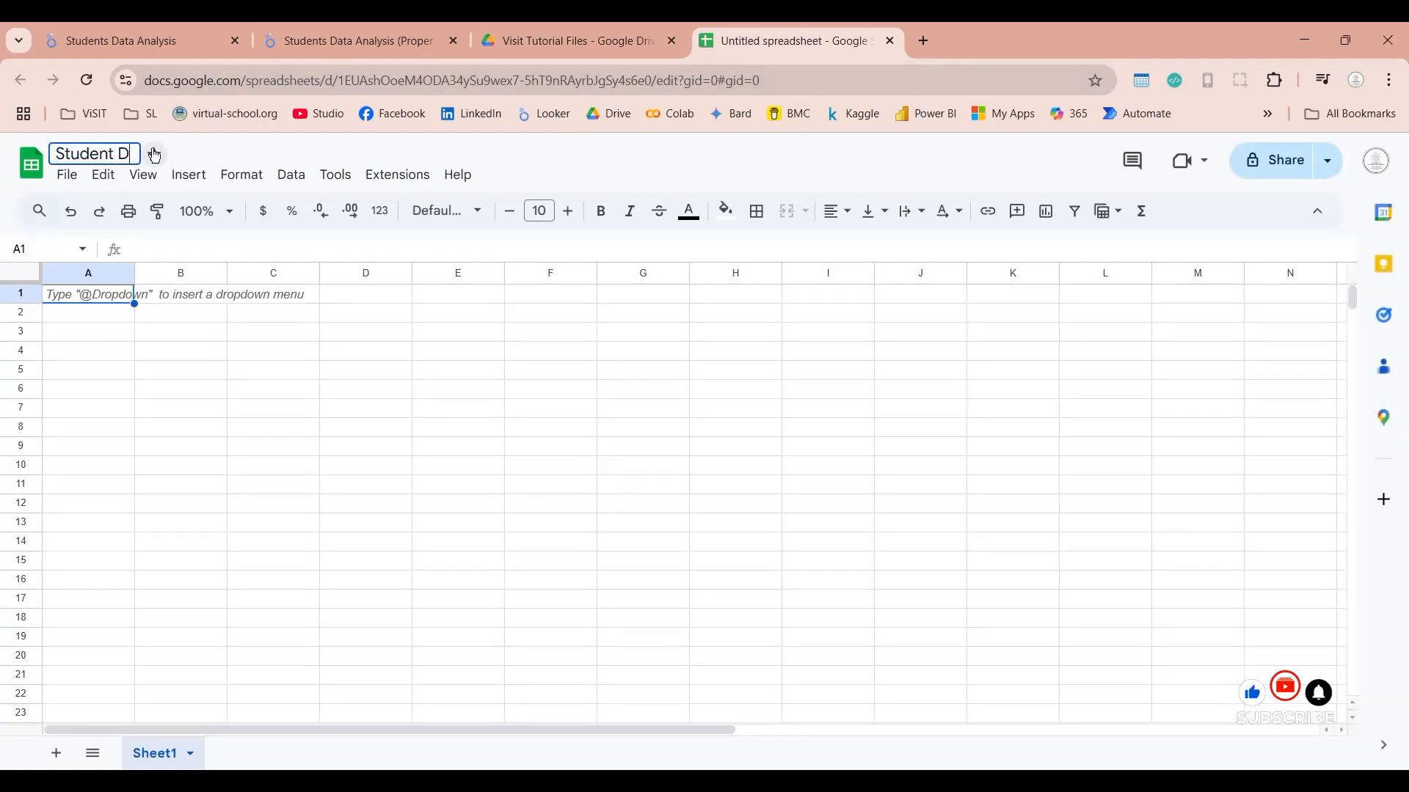
pyautogui.write('ata Analy')
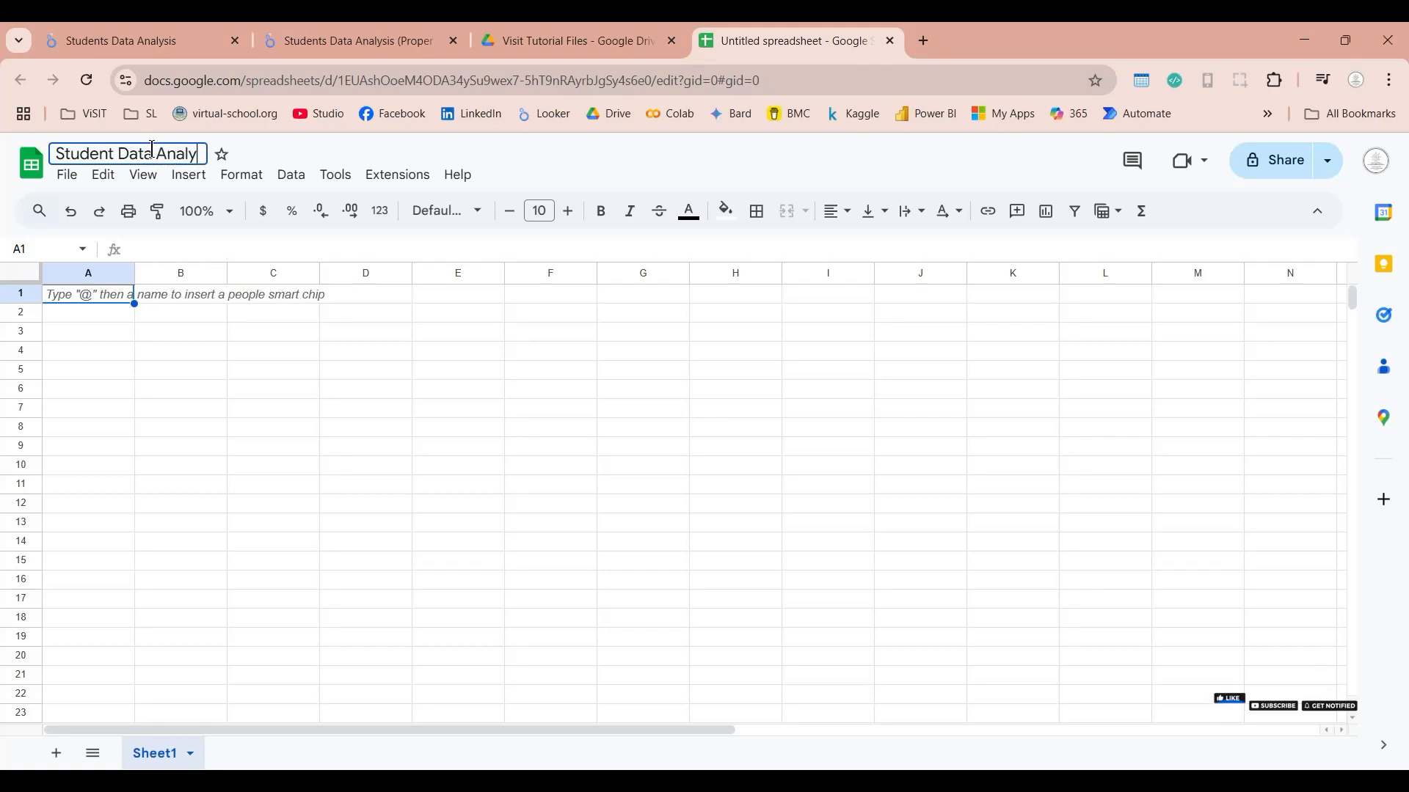
pyautogui.write('sis Mapping')
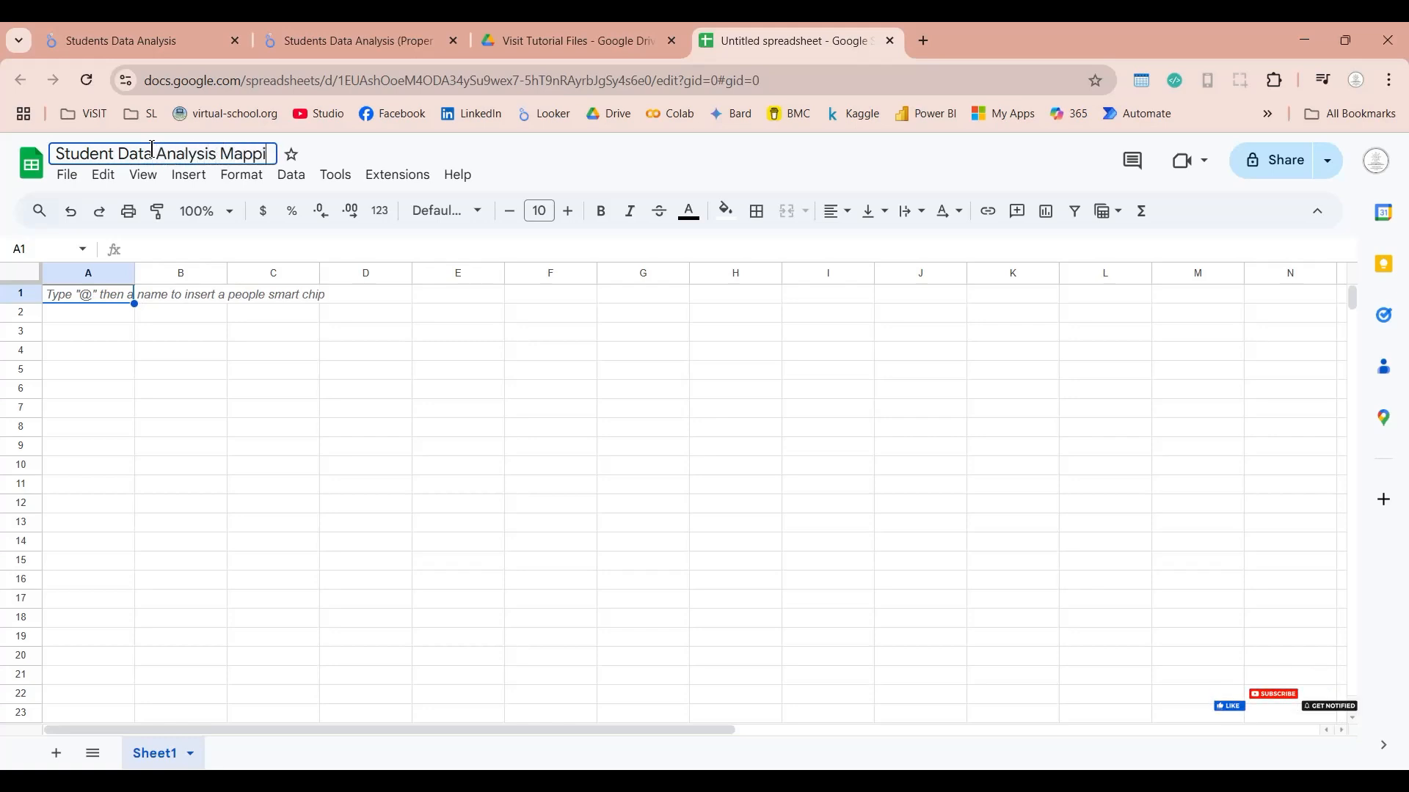
pyautogui.press('Return')
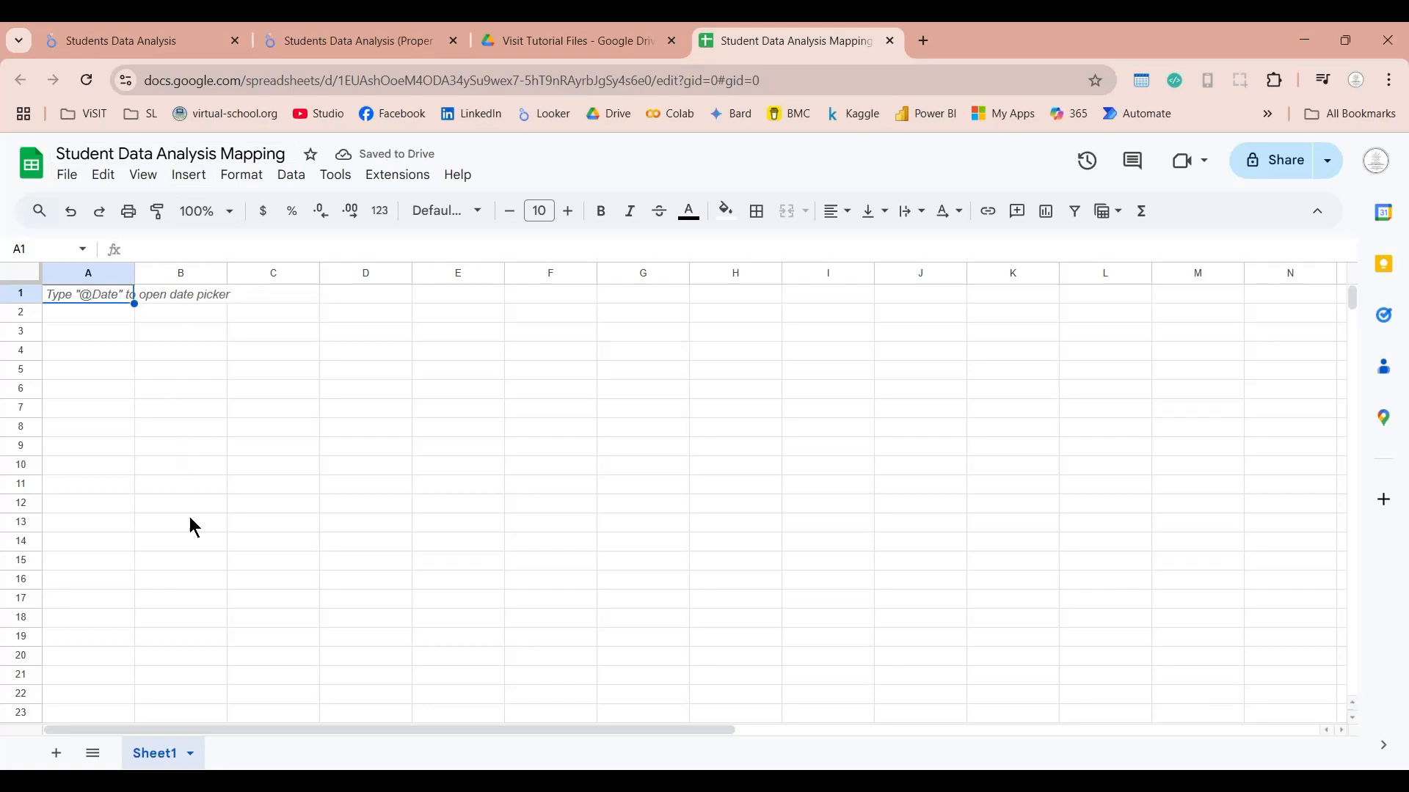
# Step: Rename the first sheet as Gender and add a second sheet named Parental Support
pyautogui.doubleClick(155, 756)
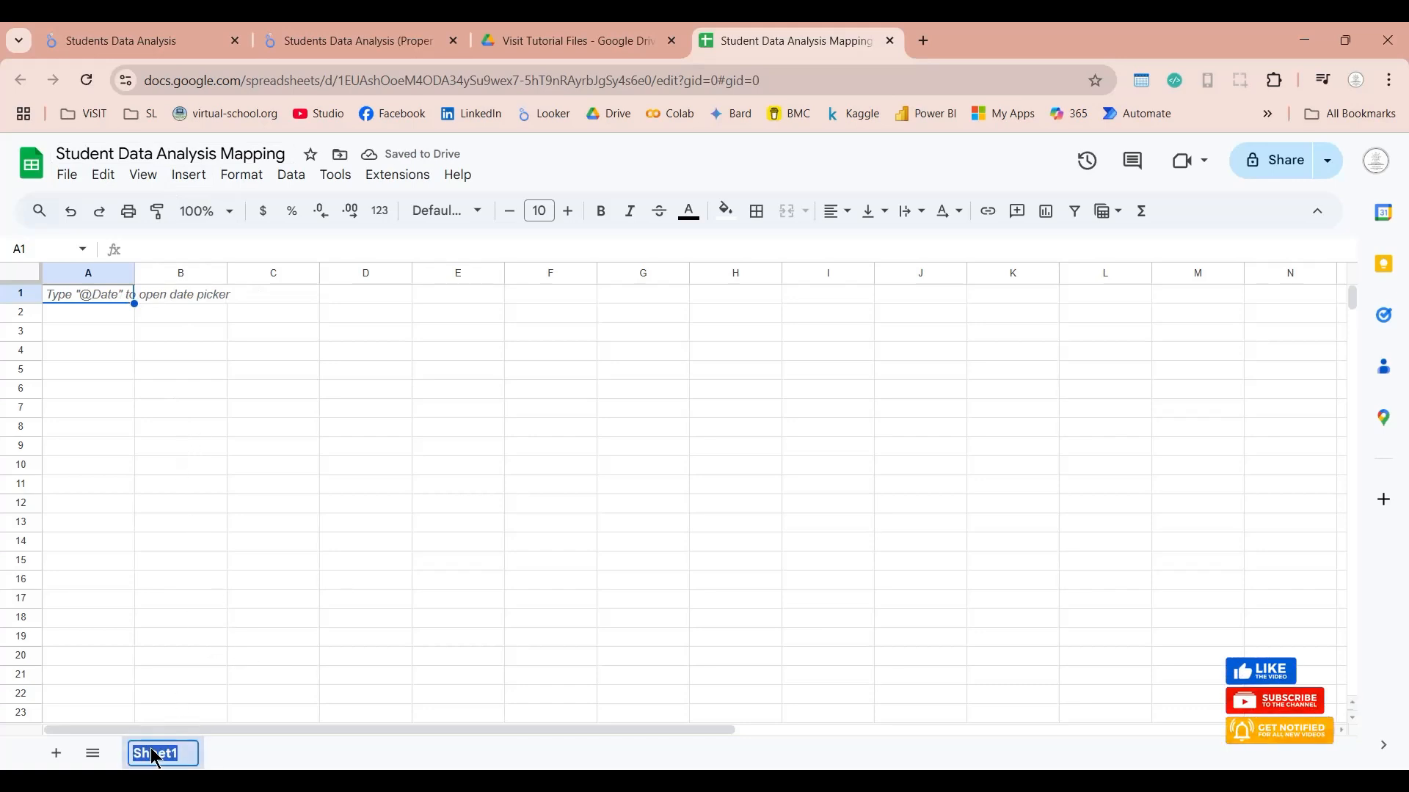
pyautogui.write('Gender')
pyautogui.click(56, 754)
pyautogui.doubleClick(256, 755)
pyautogui.write('P')
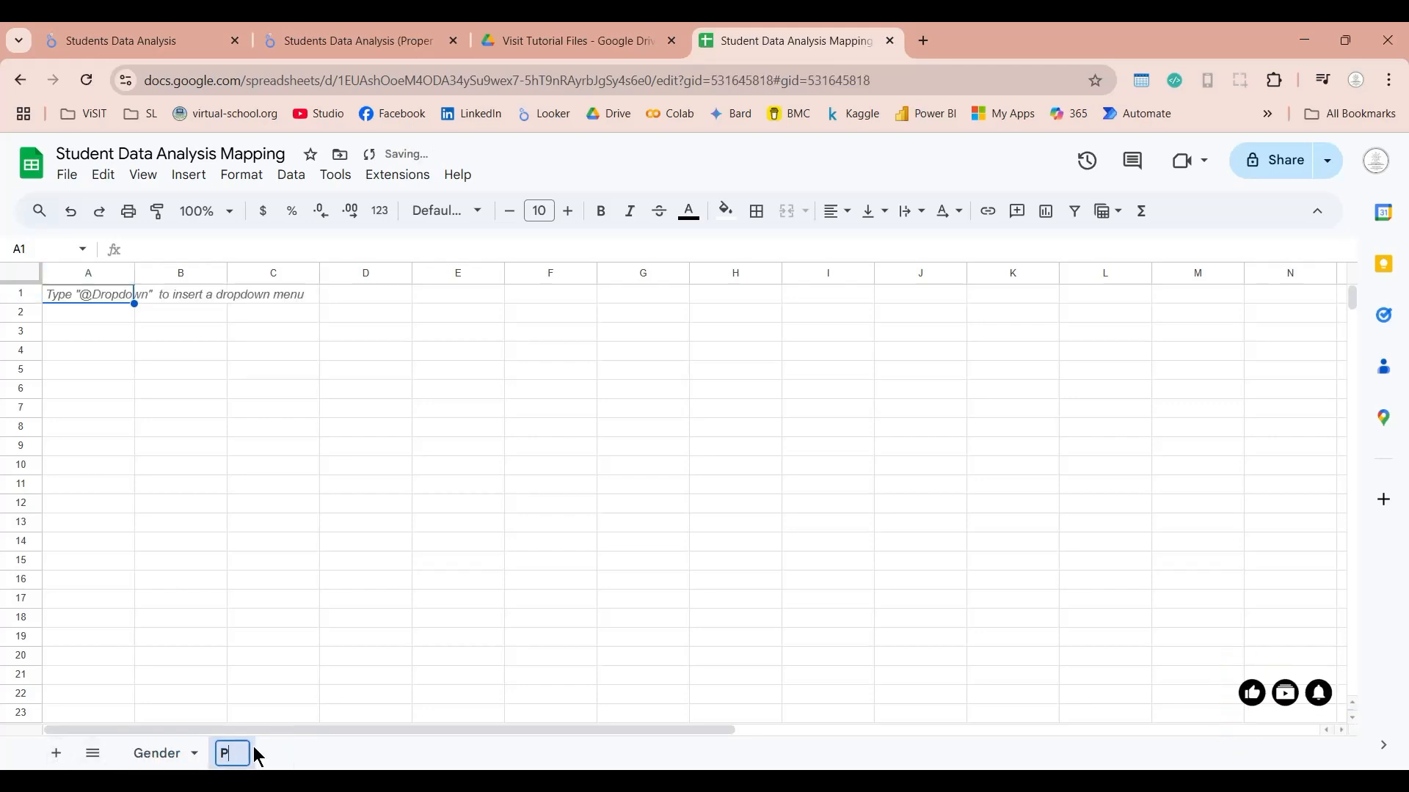
pyautogui.write('arental Support')
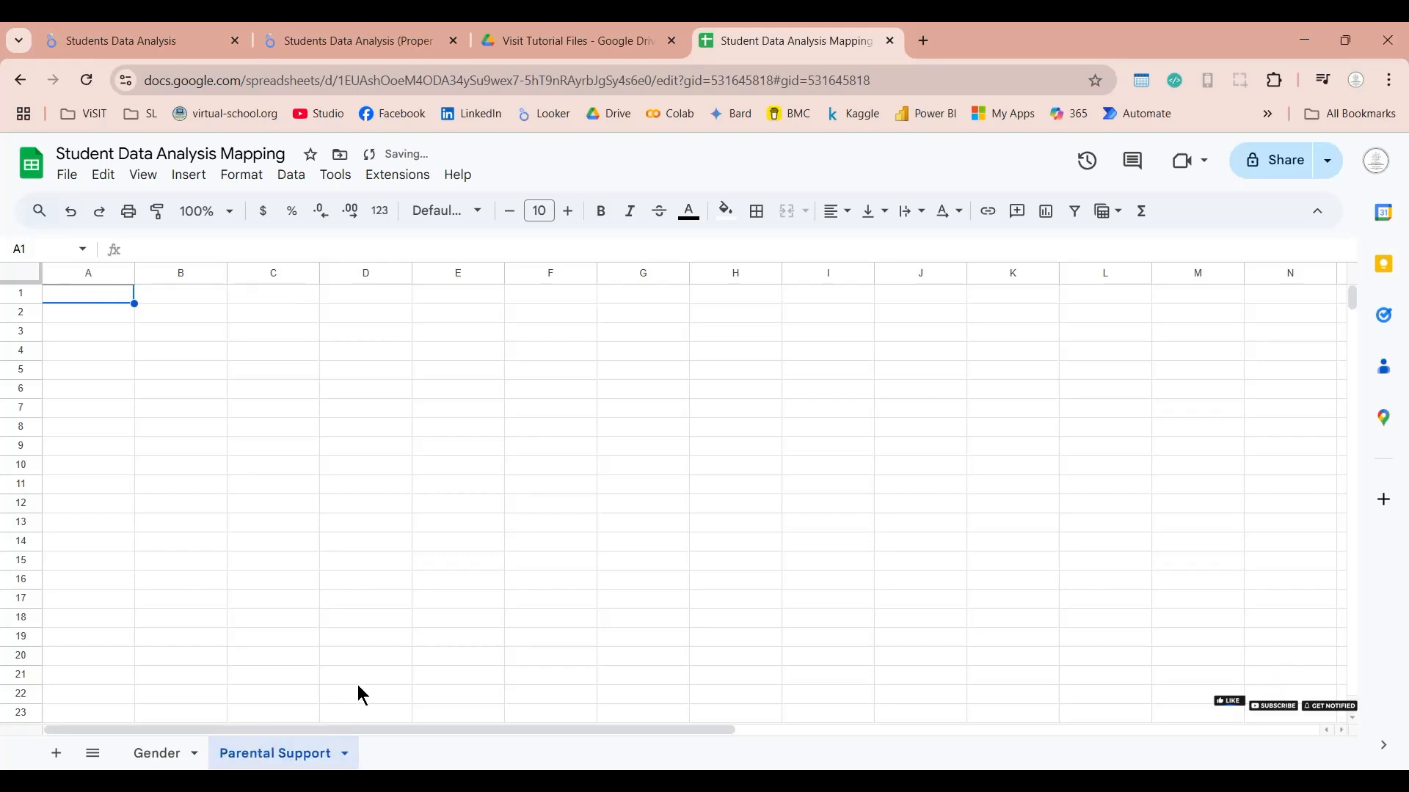
# Step: On the Gender sheet, enter the column headers ID in A1 and Gender in B1
pyautogui.click(154, 753)
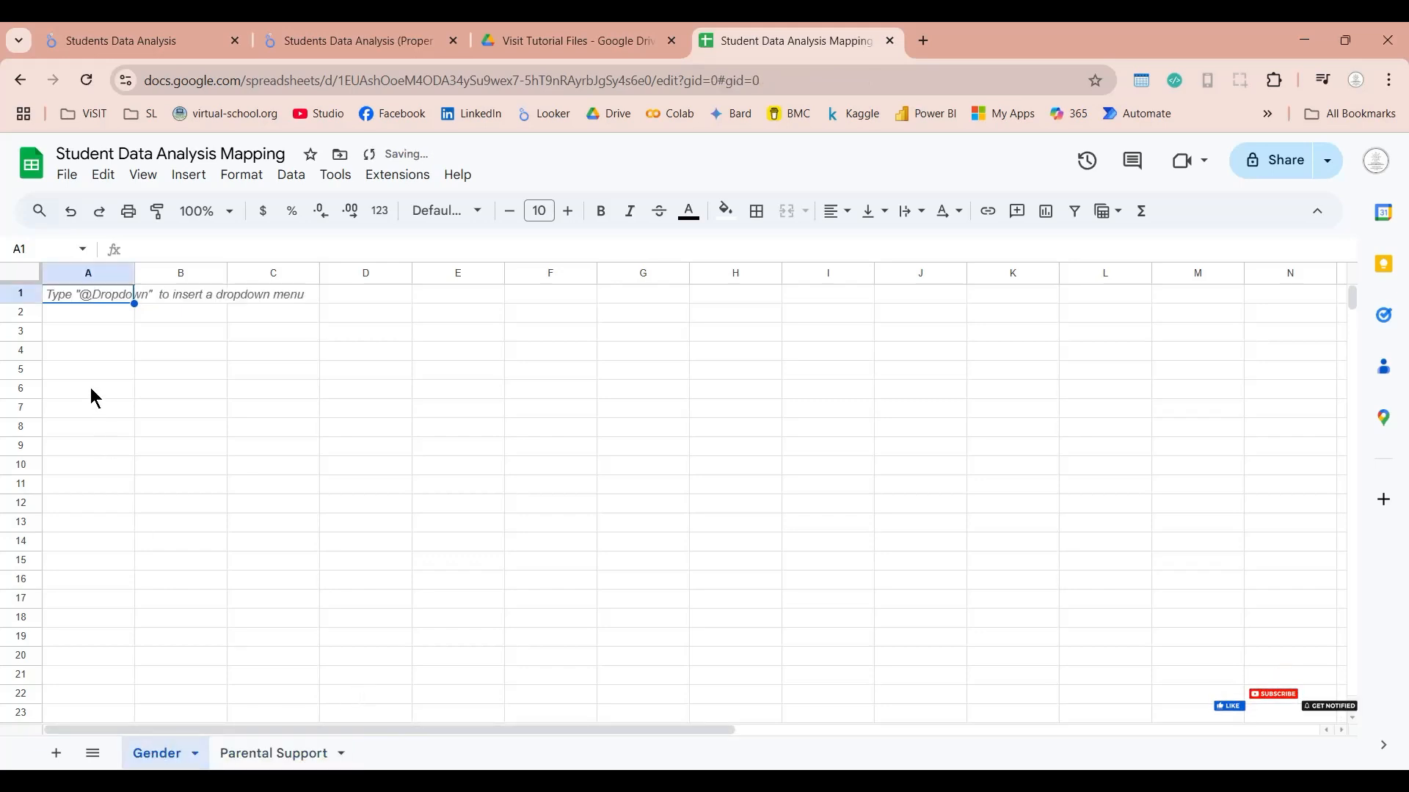
pyautogui.write('ID')
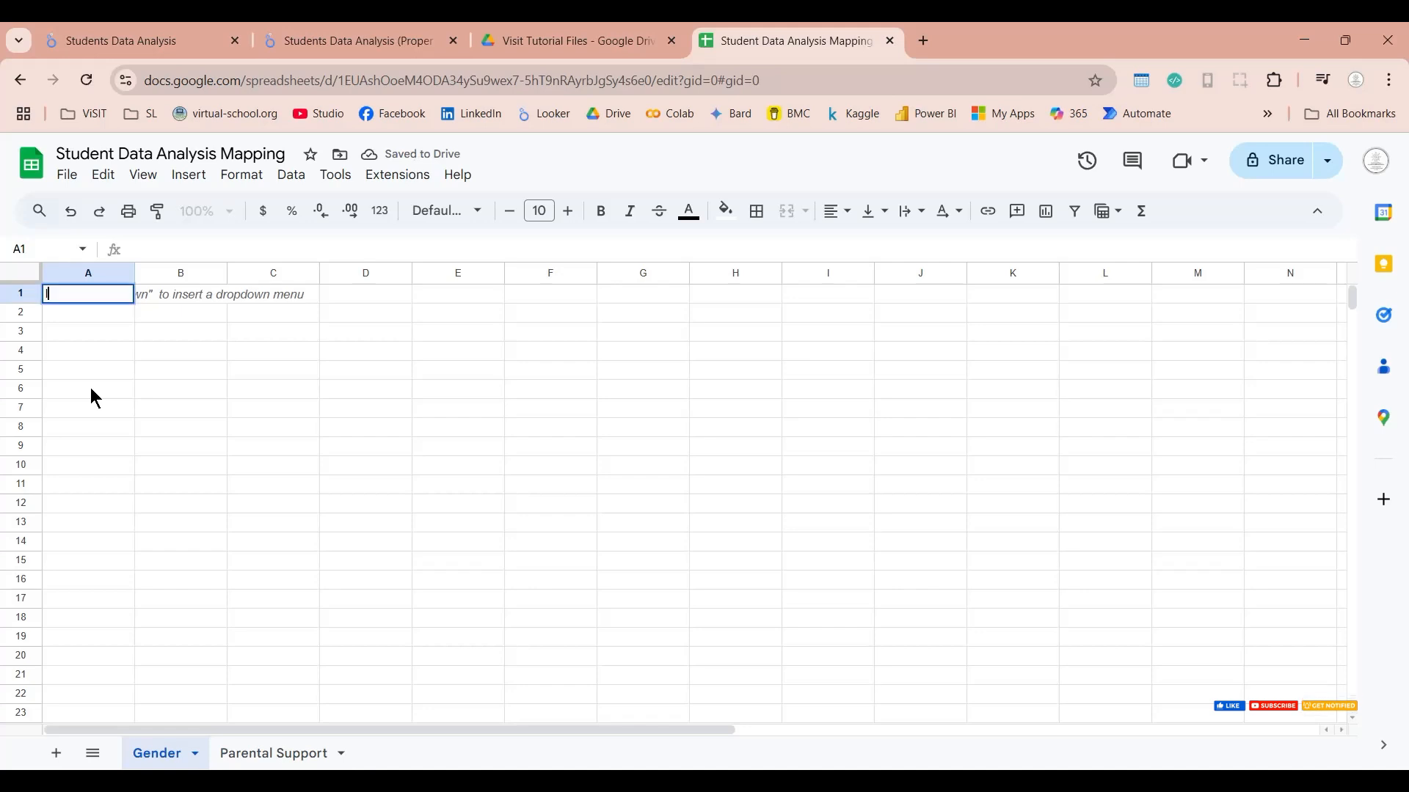
pyautogui.press('Tab')
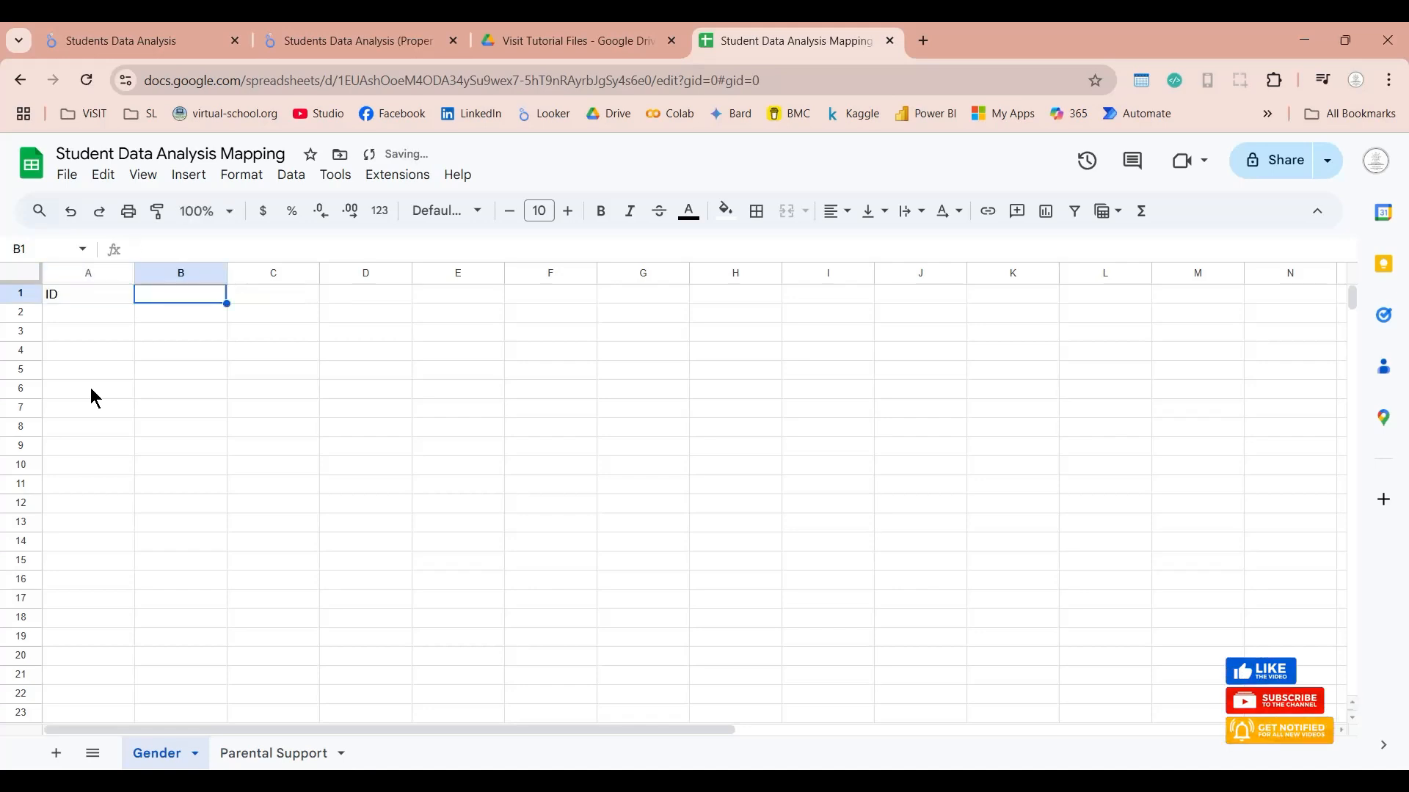
pyautogui.write('Gender')
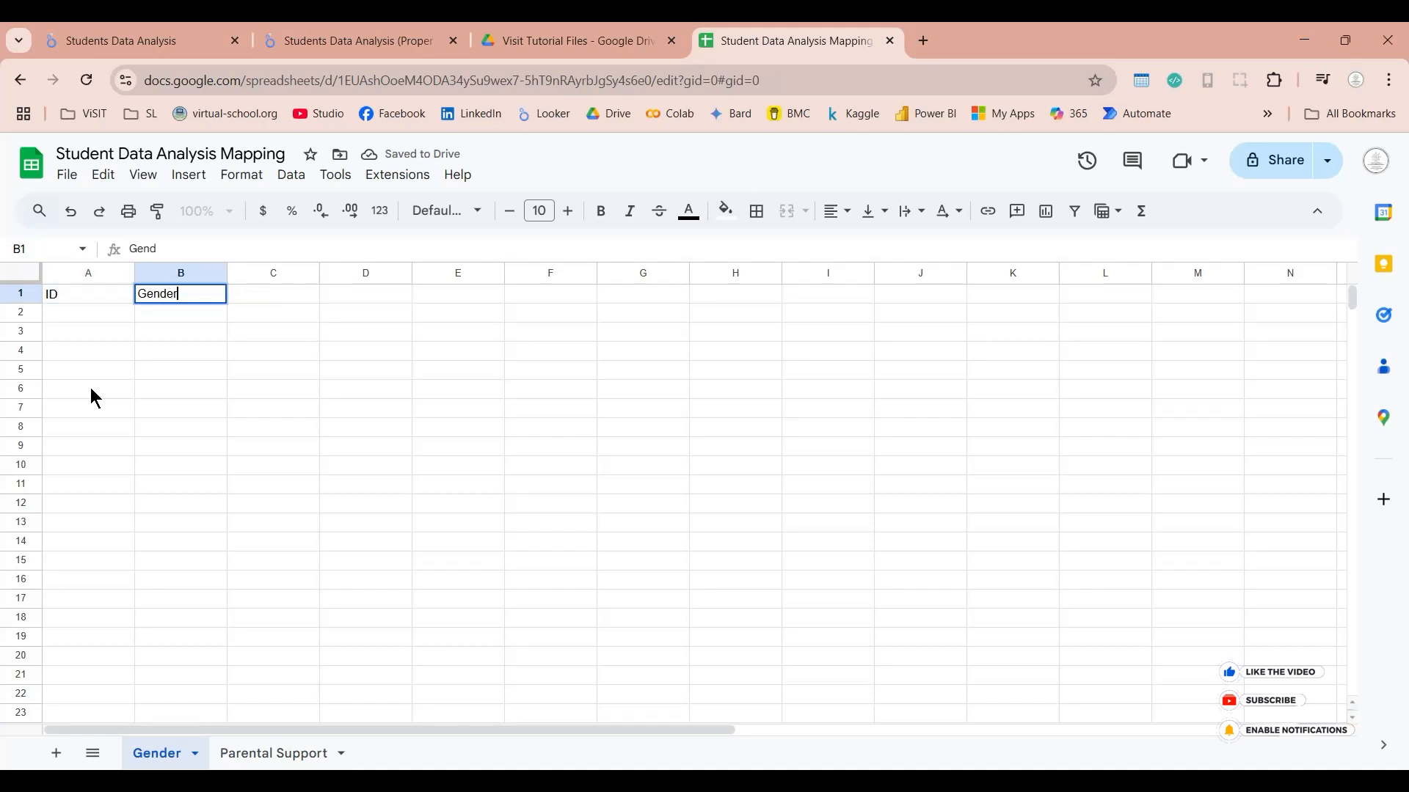
pyautogui.press('Return')
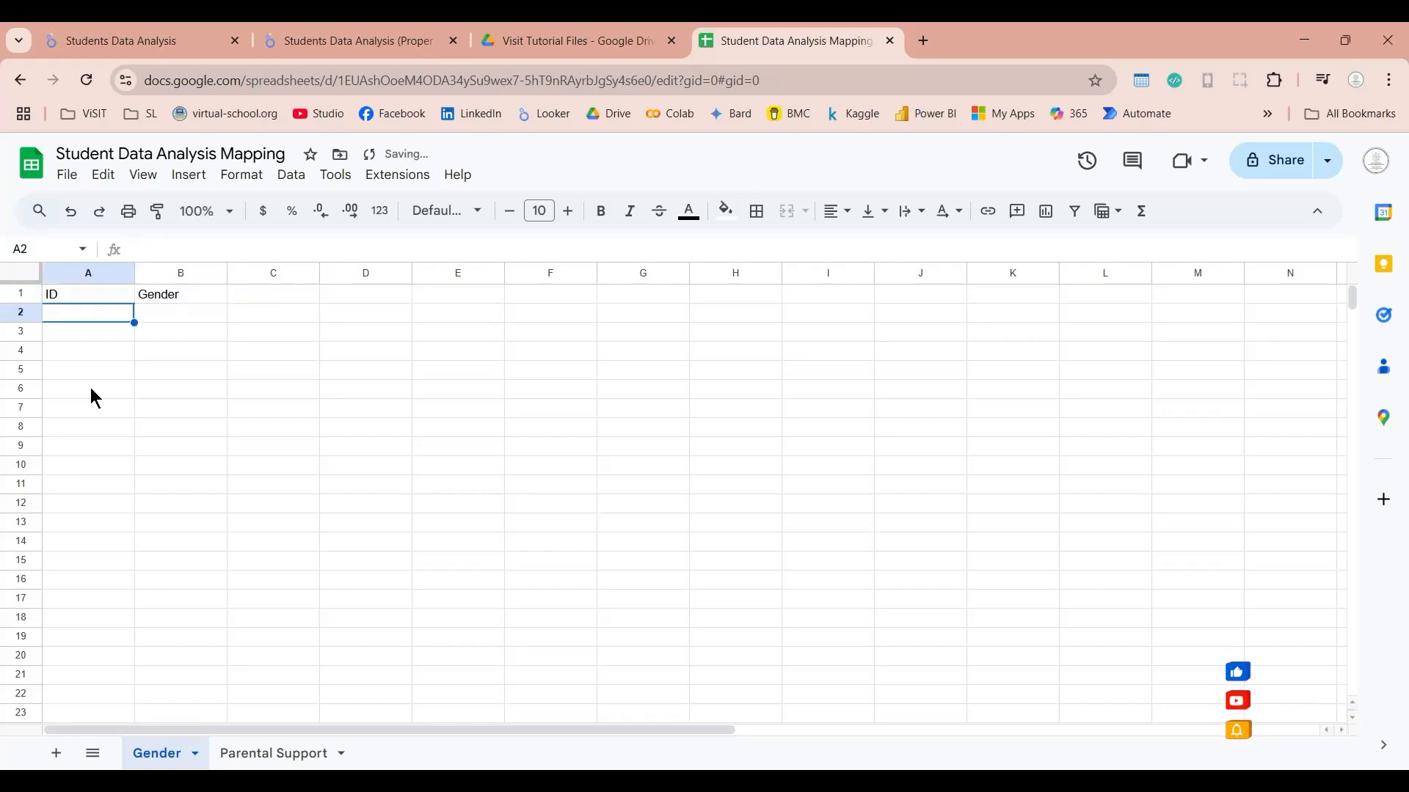
# Step: Fill the Gender mapping rows below the headers with 1 for Male and 2 for Female
pyautogui.write('1')
pyautogui.press('Return')
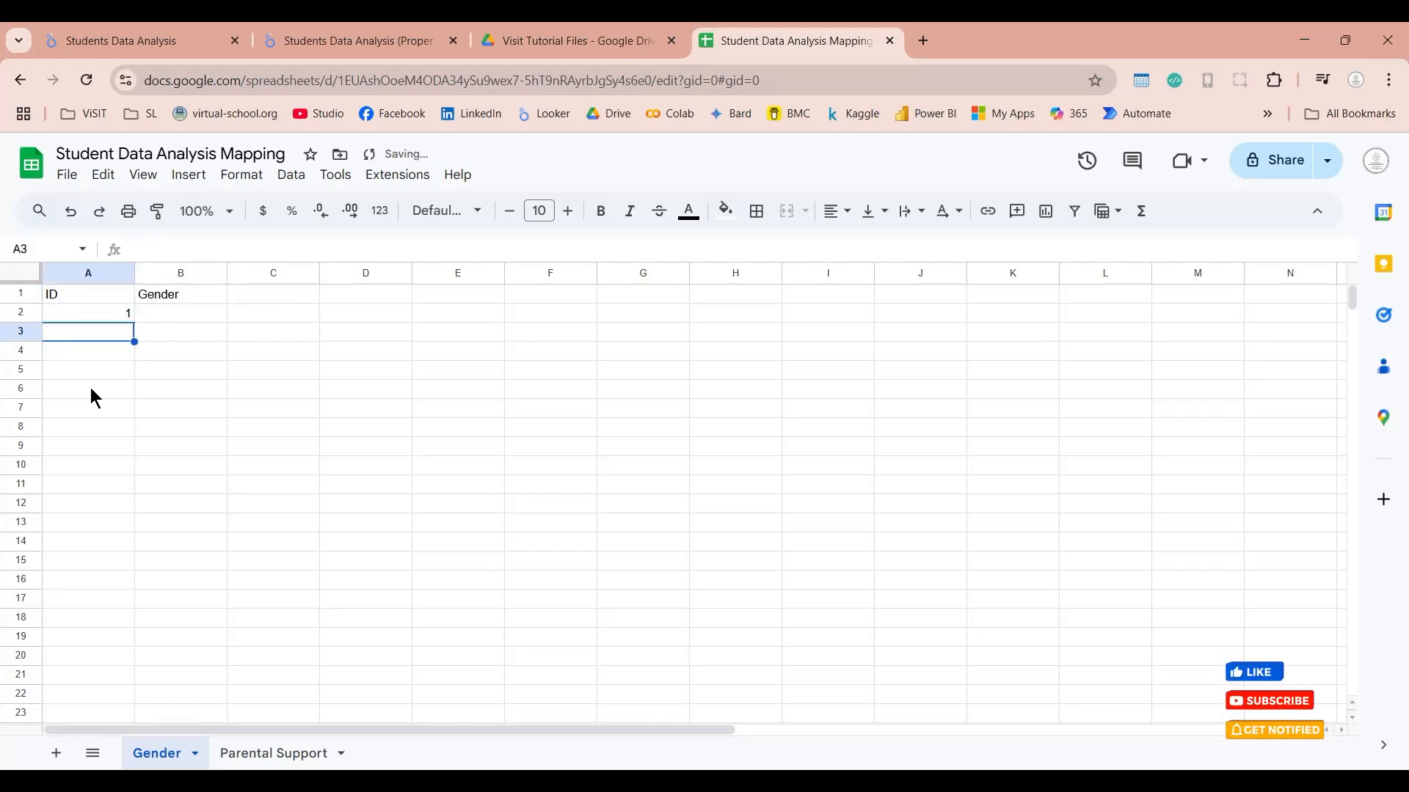
pyautogui.write('2')
pyautogui.press('Up')
pyautogui.press('Right')
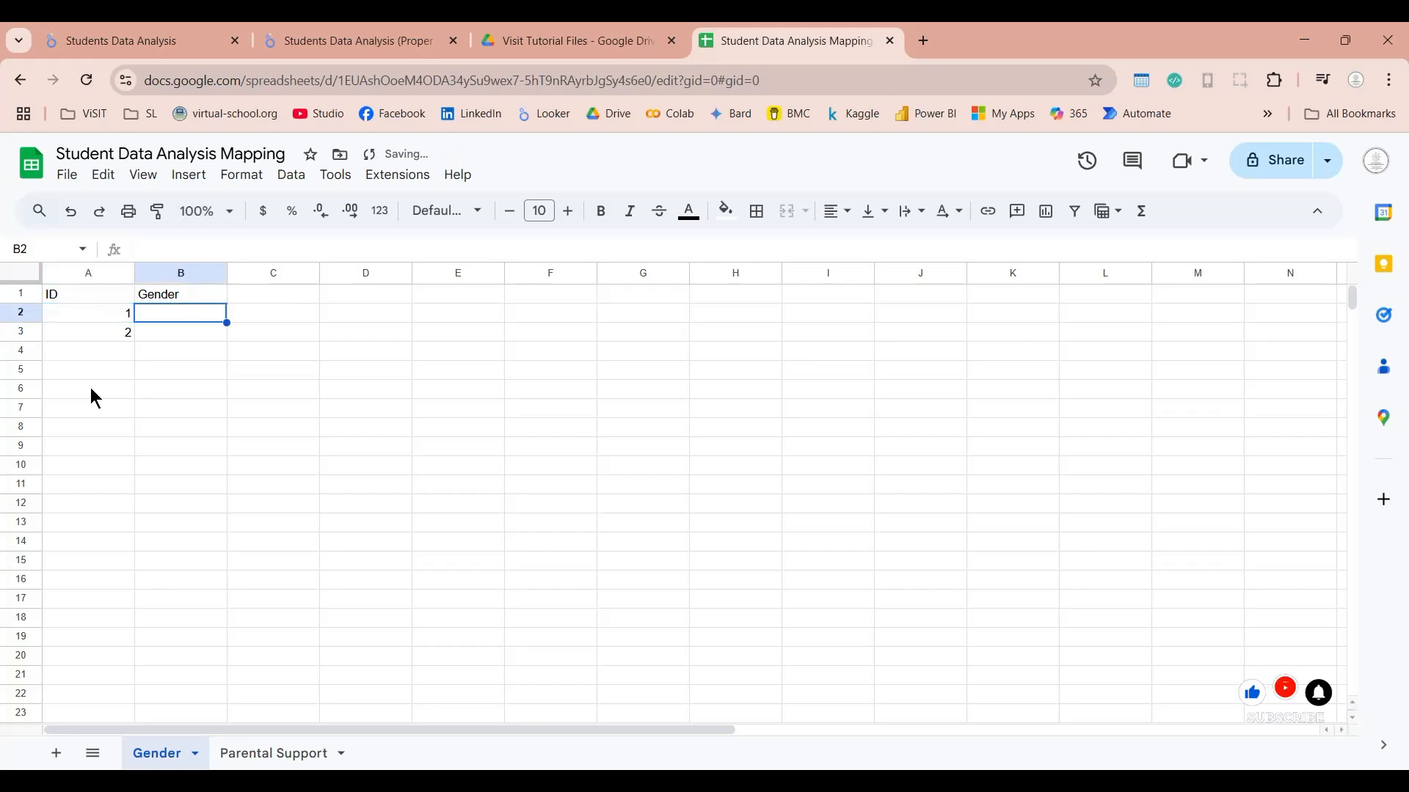
pyautogui.write('Male')
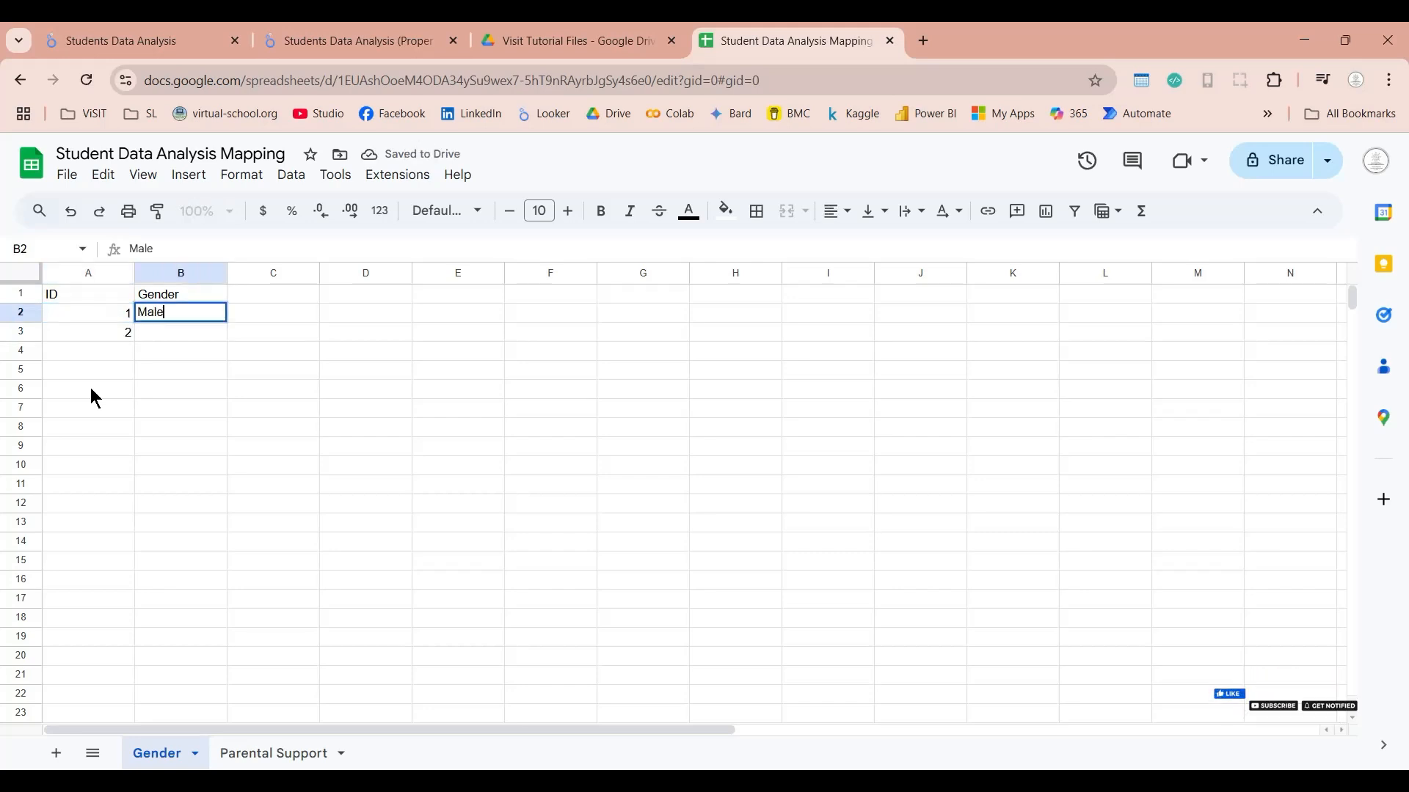
pyautogui.press('Return')
pyautogui.write('Female')
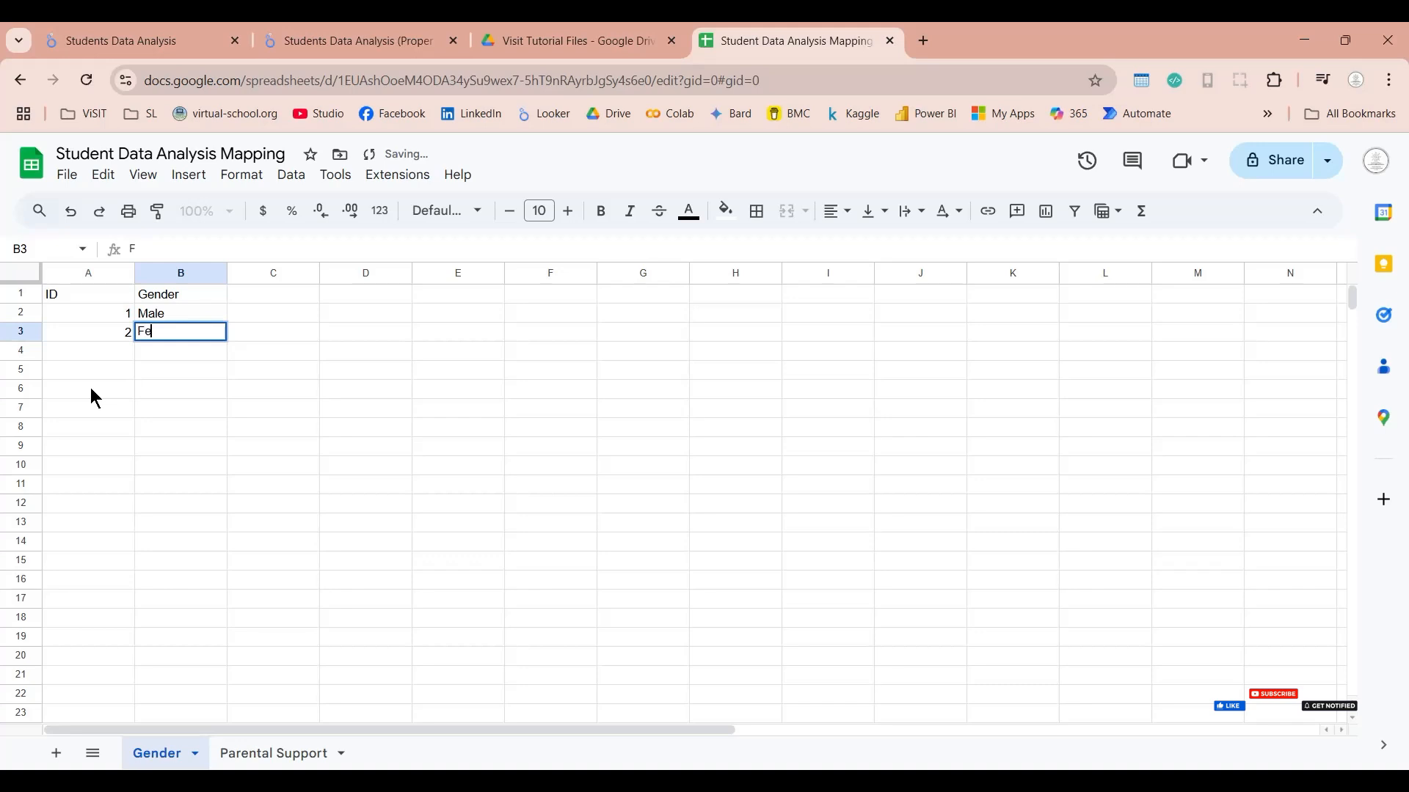
pyautogui.press('Return')
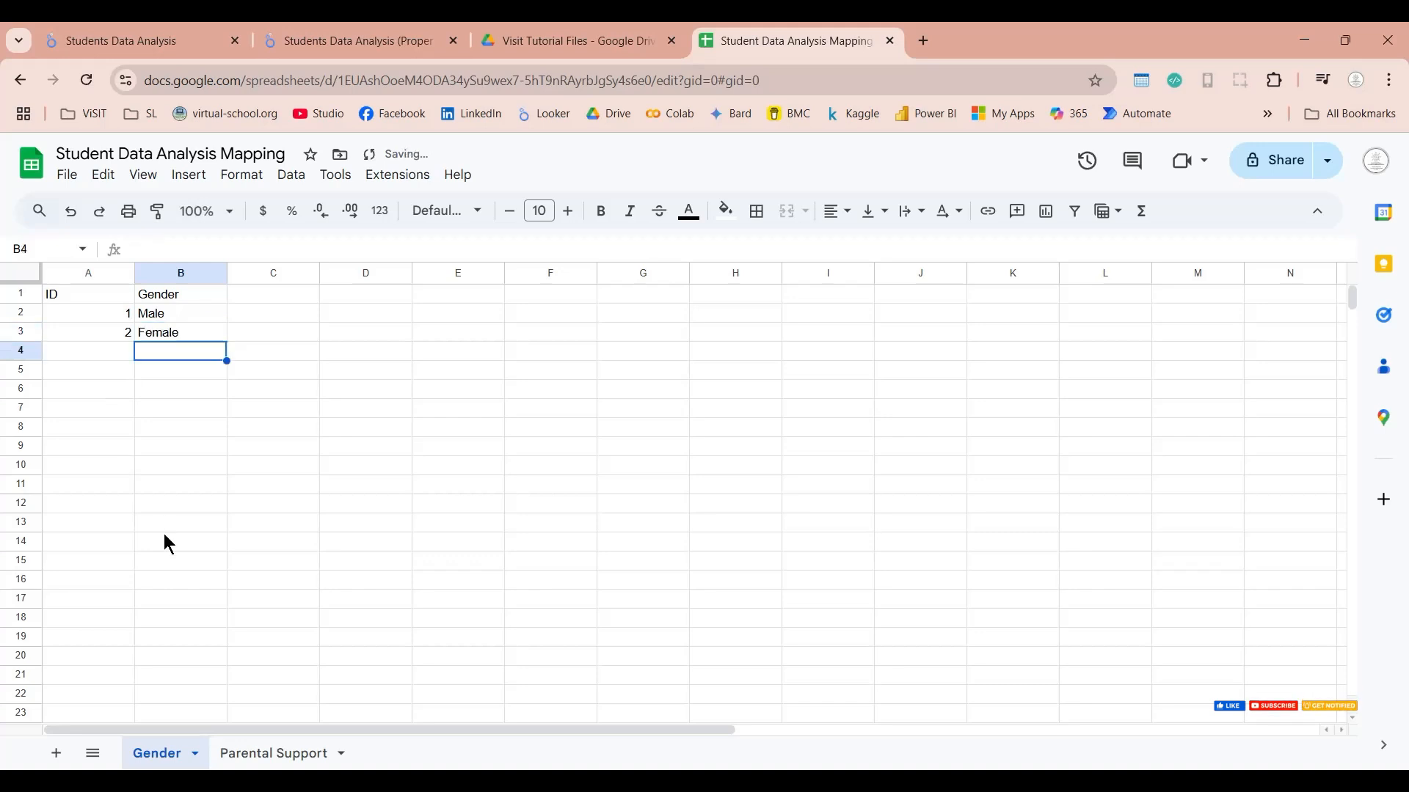
# Step: On the Parental Support sheet, enter the column headers ID in A1 and Parental Support in B1
pyautogui.click(273, 753)
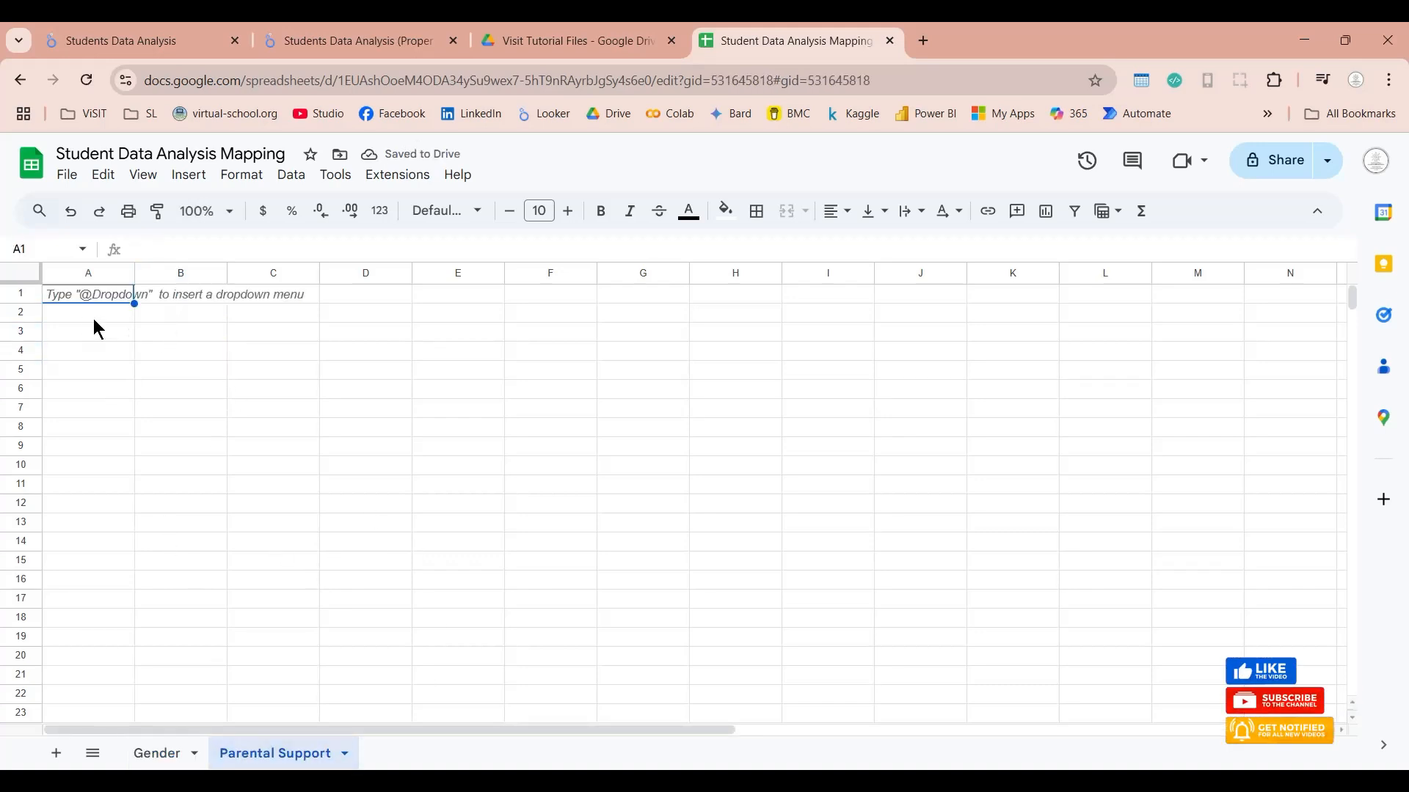
pyautogui.write('ID')
pyautogui.press('Tab')
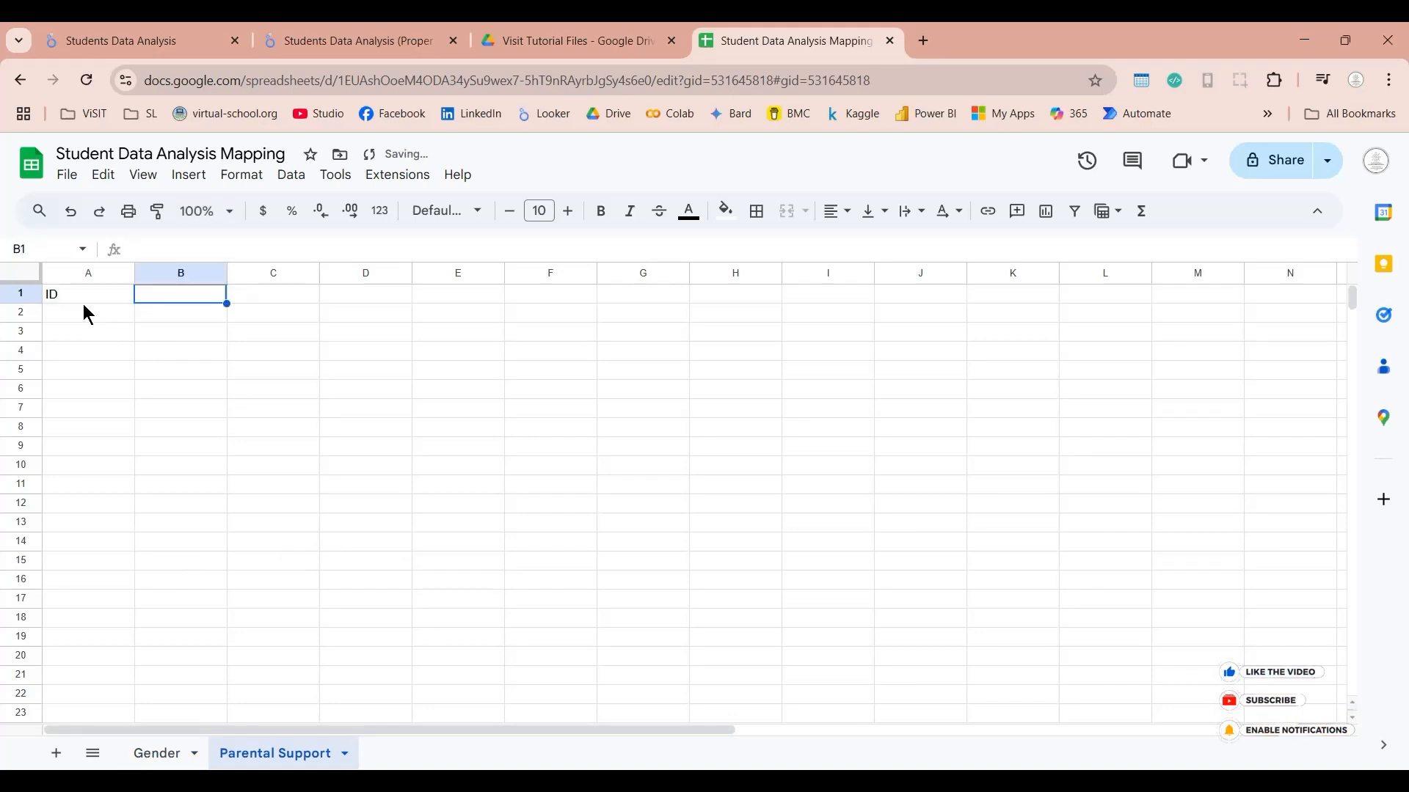
pyautogui.write('PS')
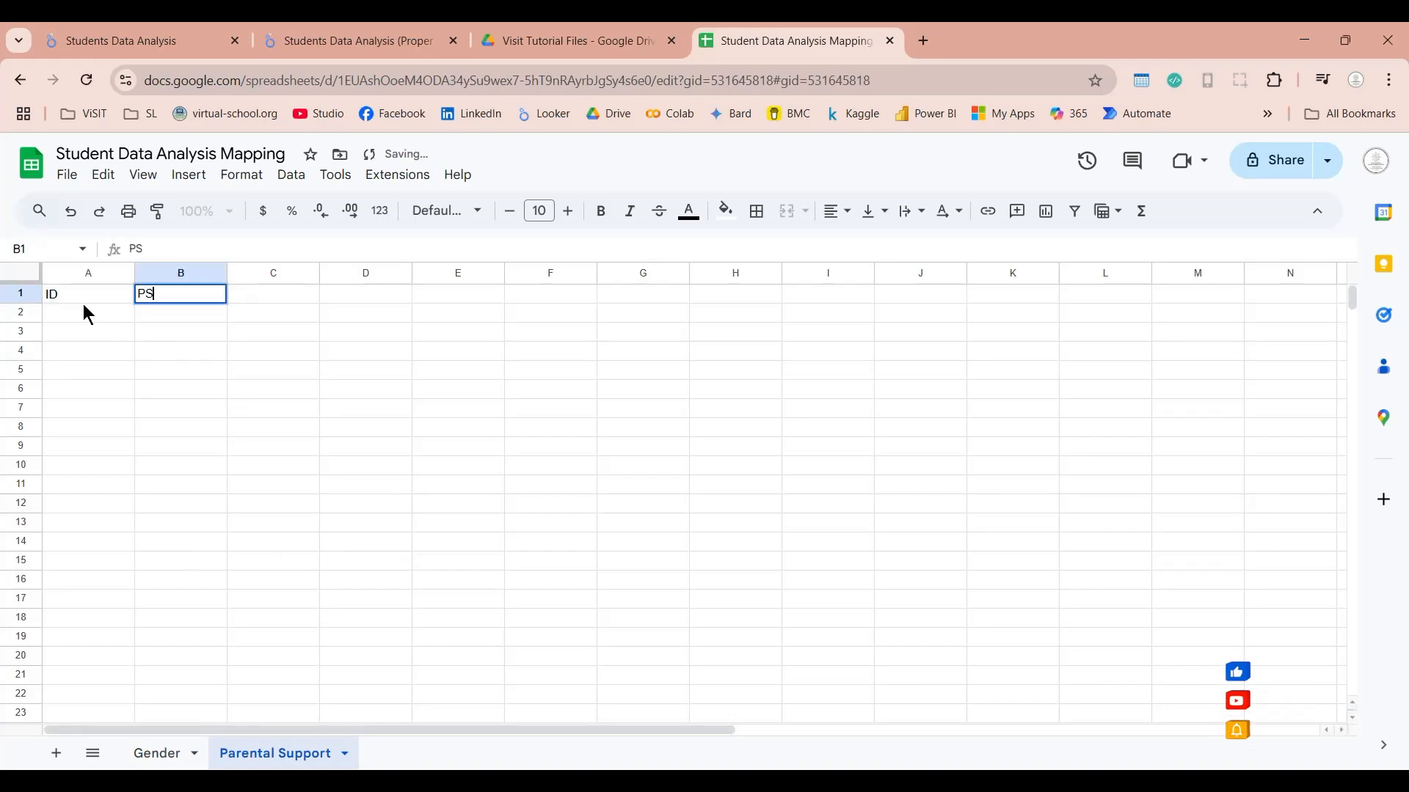
pyautogui.press('Return')
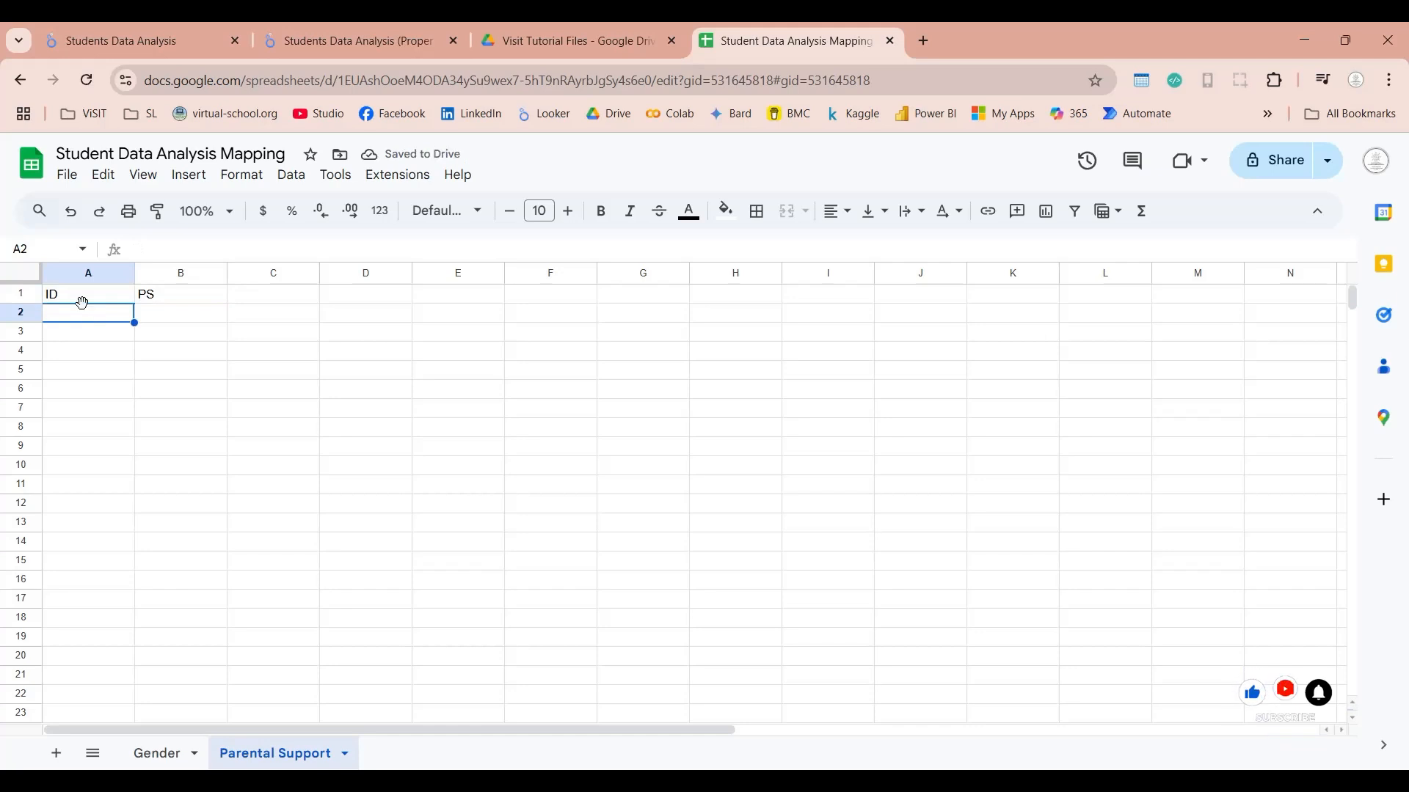
pyautogui.press('Up')
pyautogui.press('Right')
pyautogui.write('Pare')
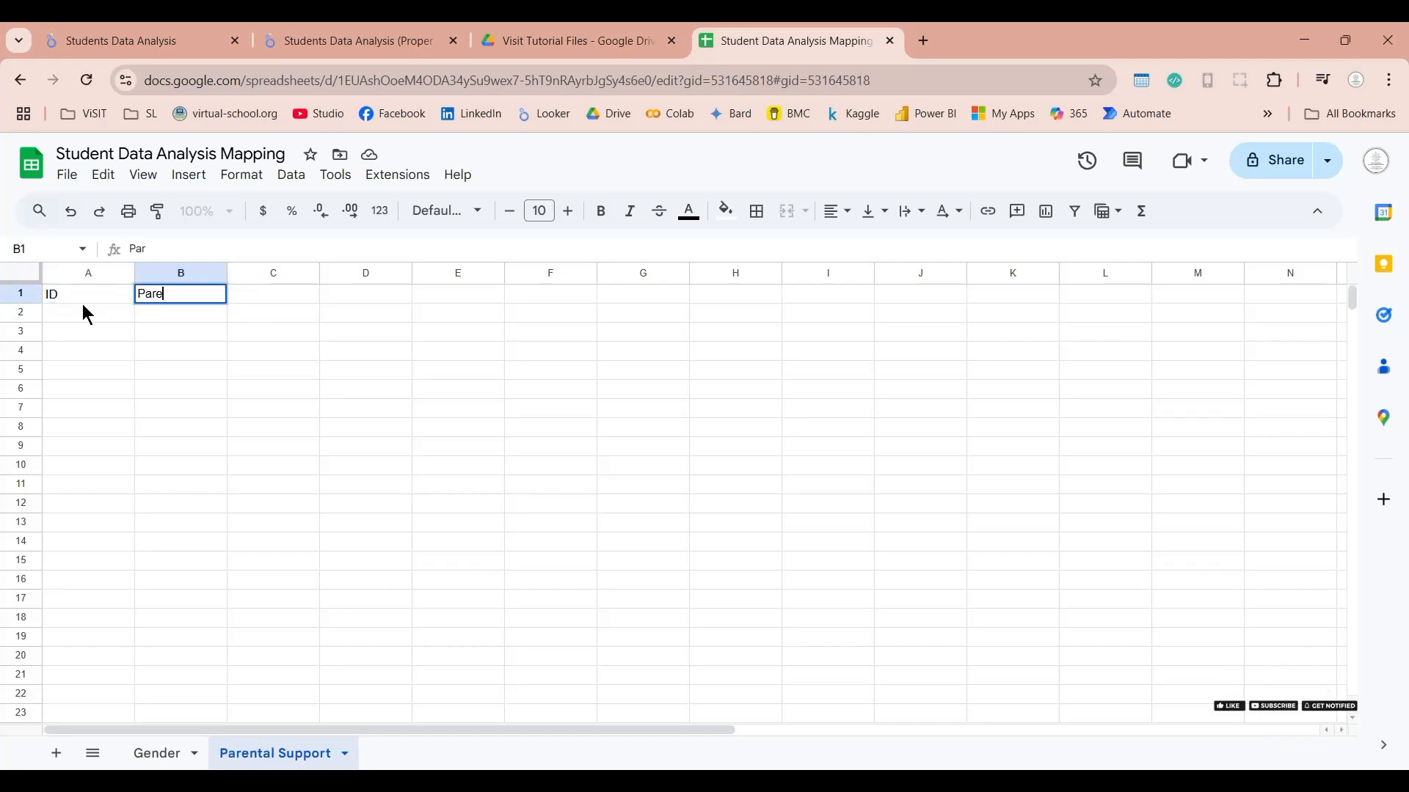
pyautogui.write('ntal Sup')
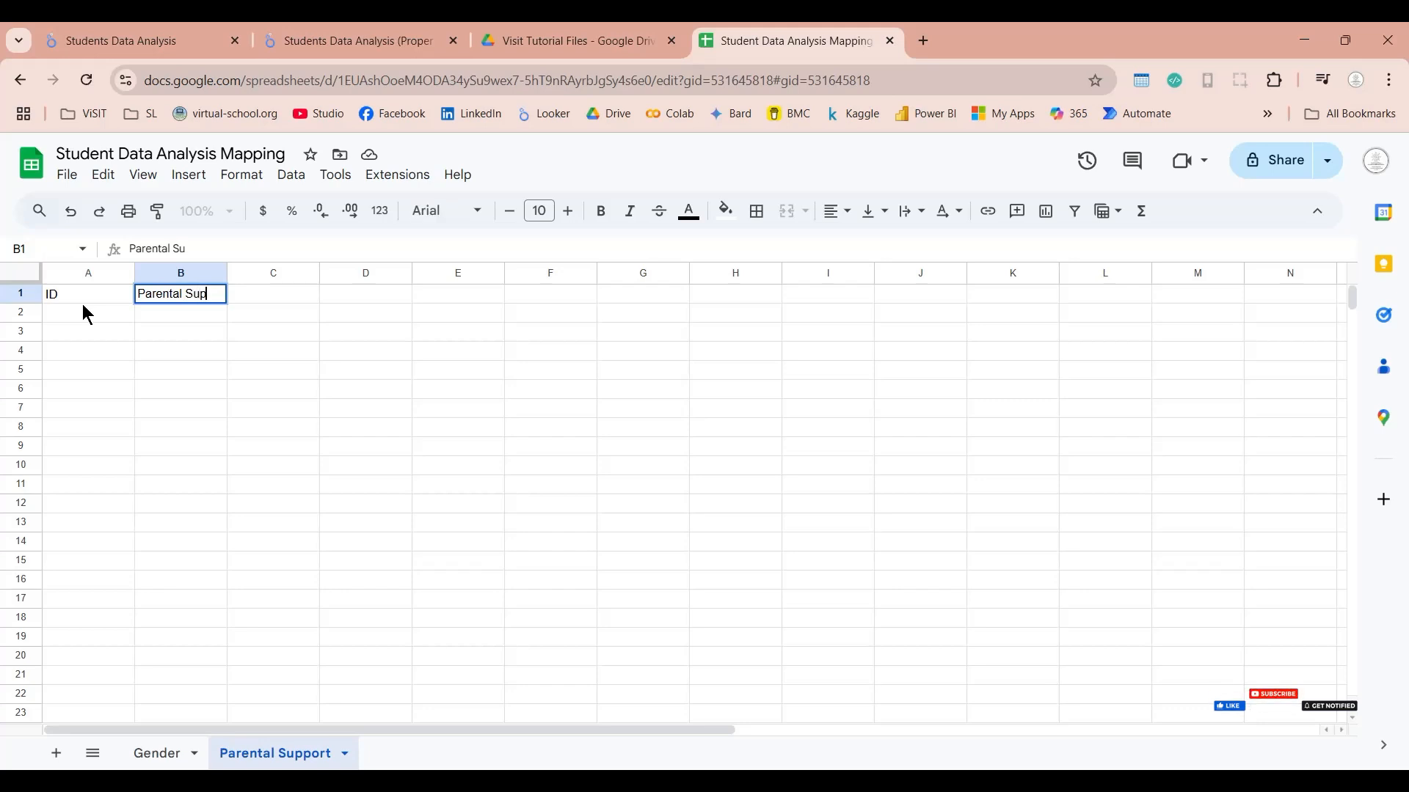
pyautogui.write('port')
pyautogui.press('Return')
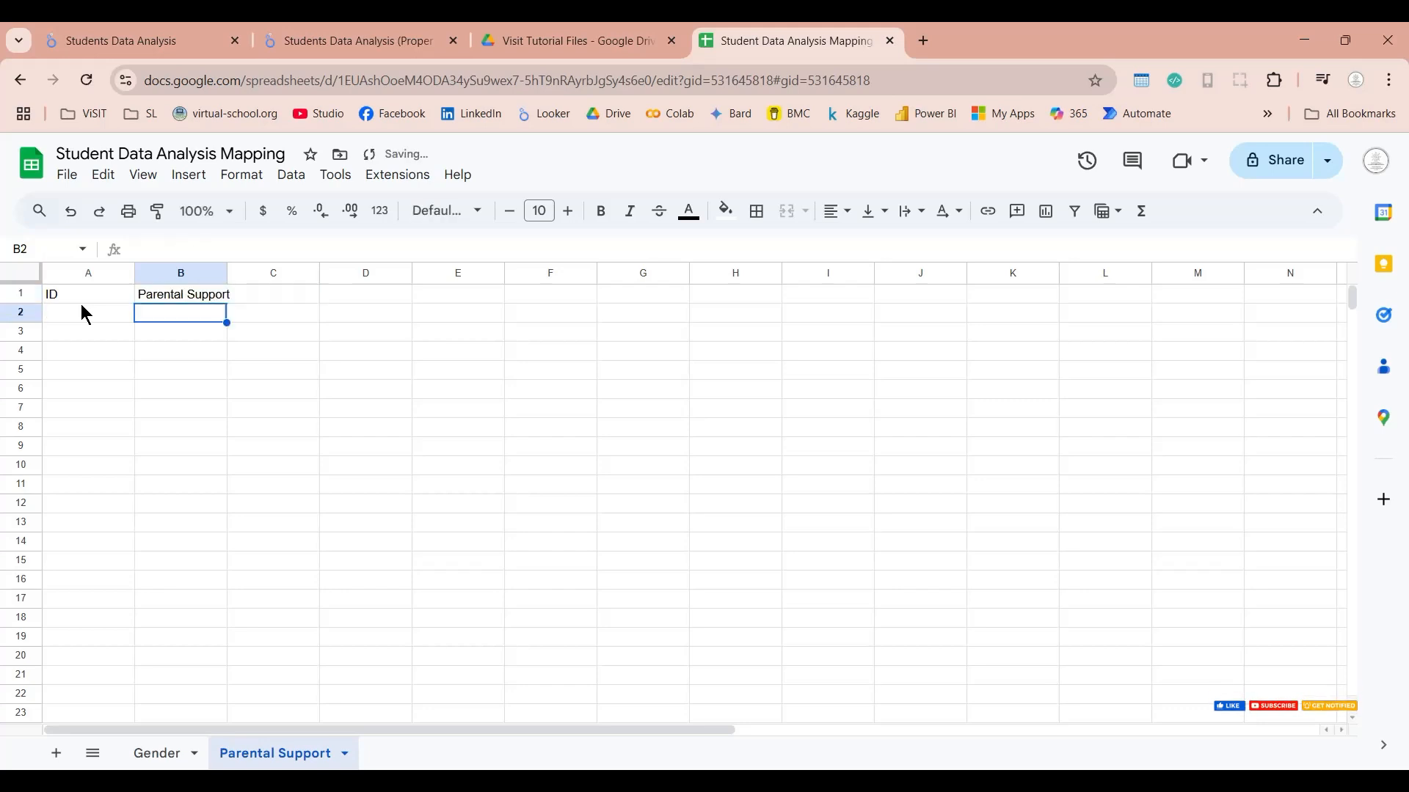
# Step: Enter the IDs 1, 2 and 3 in cells A2 to A4 of the Parental Support sheet
pyautogui.press('Left')
pyautogui.write('1')
pyautogui.press('Return')
pyautogui.write('2')
pyautogui.press('Return')
pyautogui.write('3')
pyautogui.press('Up')
pyautogui.press('Up')
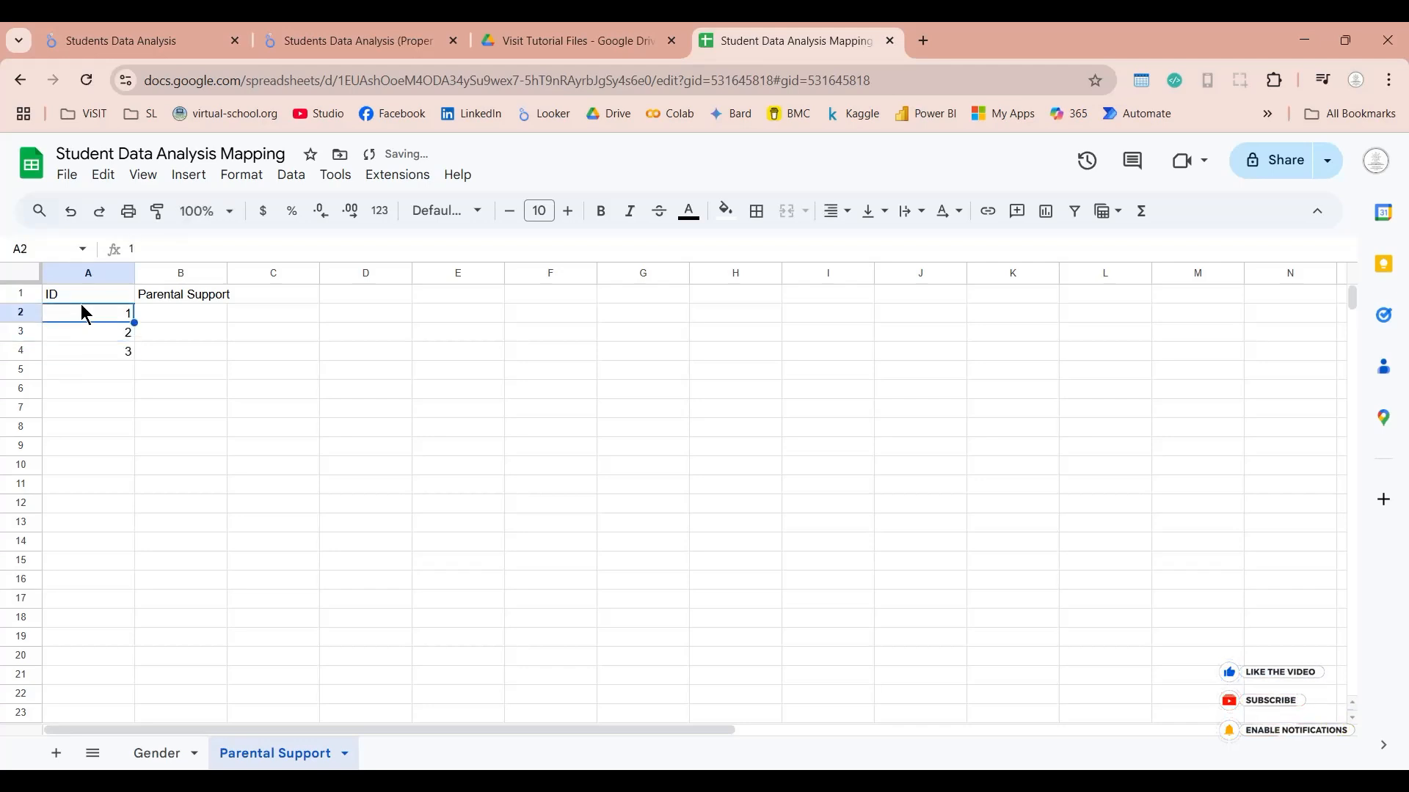
# Step: Enter the labels Low, Medium and High in cells B2 to B4 beside IDs 1 to 3
pyautogui.press('Right')
pyautogui.write('Low')
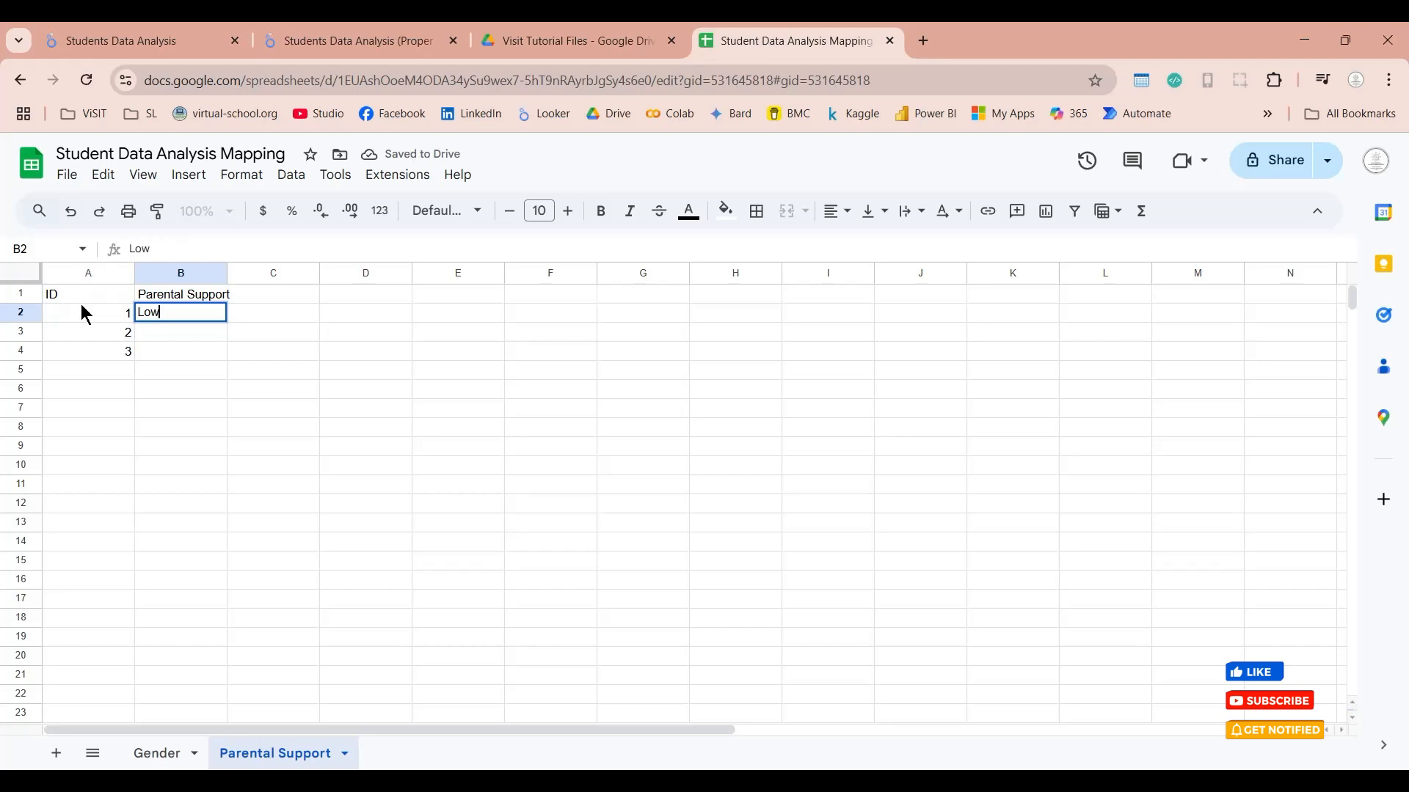
pyautogui.press('Return')
pyautogui.write('Medi')
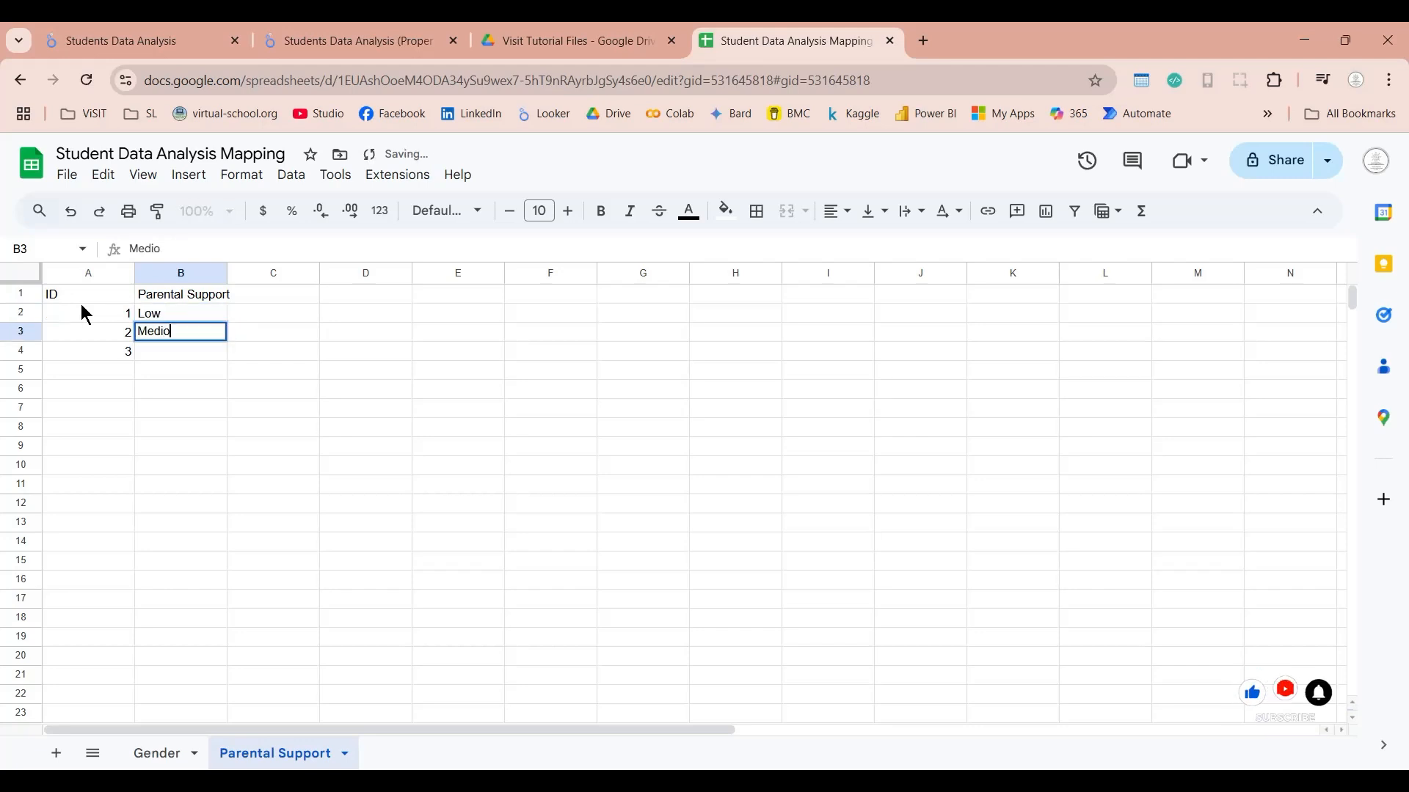
pyautogui.write('um')
pyautogui.press('Return')
pyautogui.write('High')
pyautogui.press('Return')
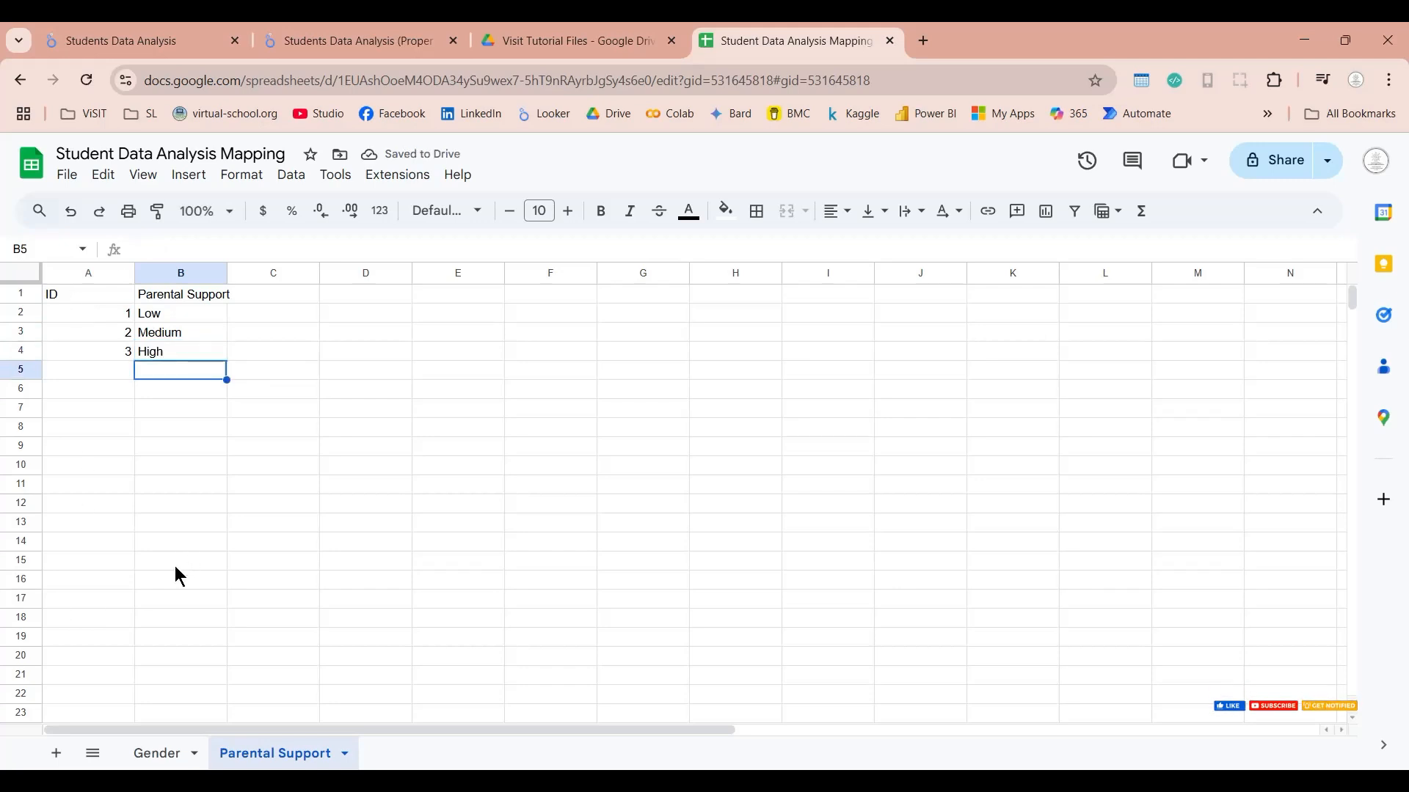
# Step: Switch to the Students Data Analysis (Proper Method) report and add the Gender worksheet of Student Data Analysis Mapping as a Google Sheets data source
pyautogui.click(361, 48)
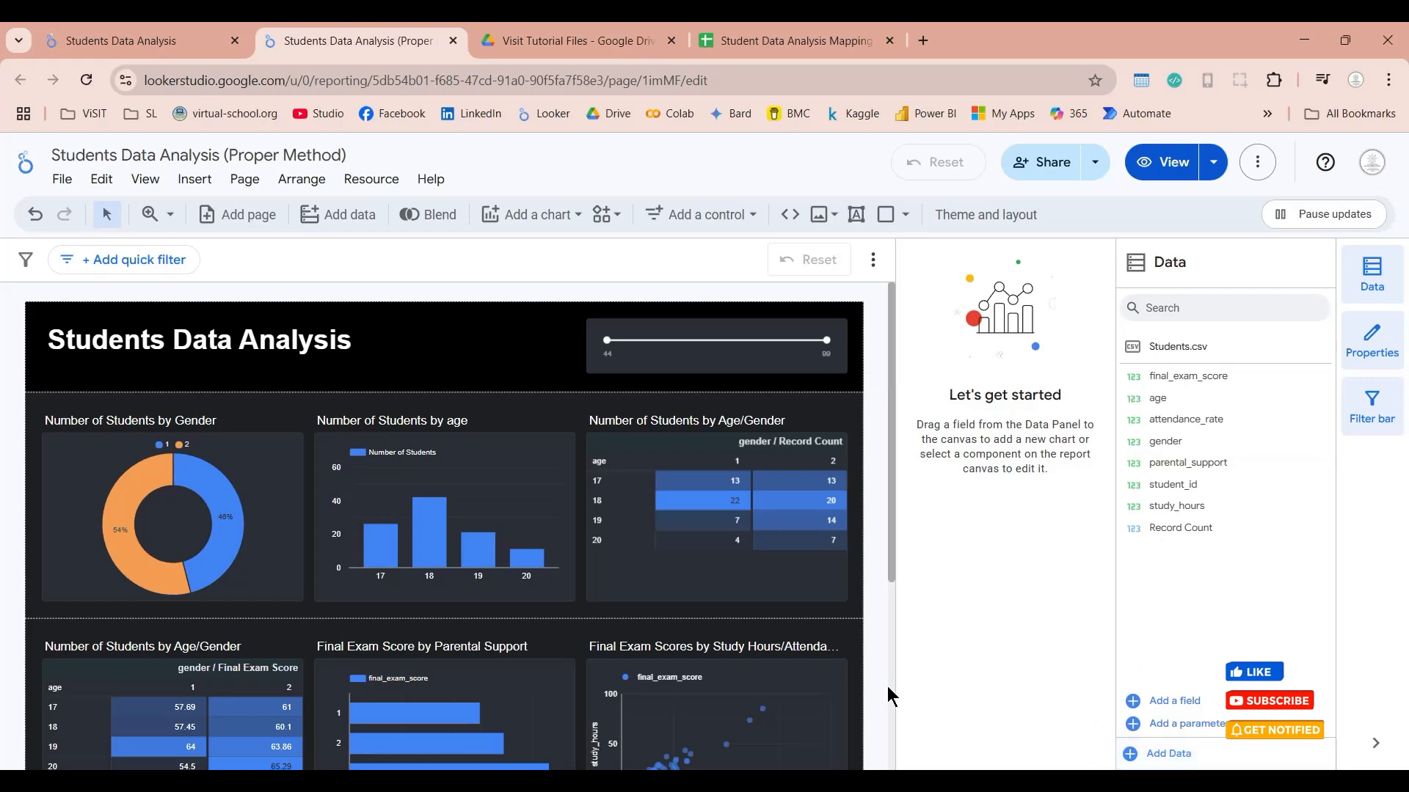
pyautogui.click(1136, 753)
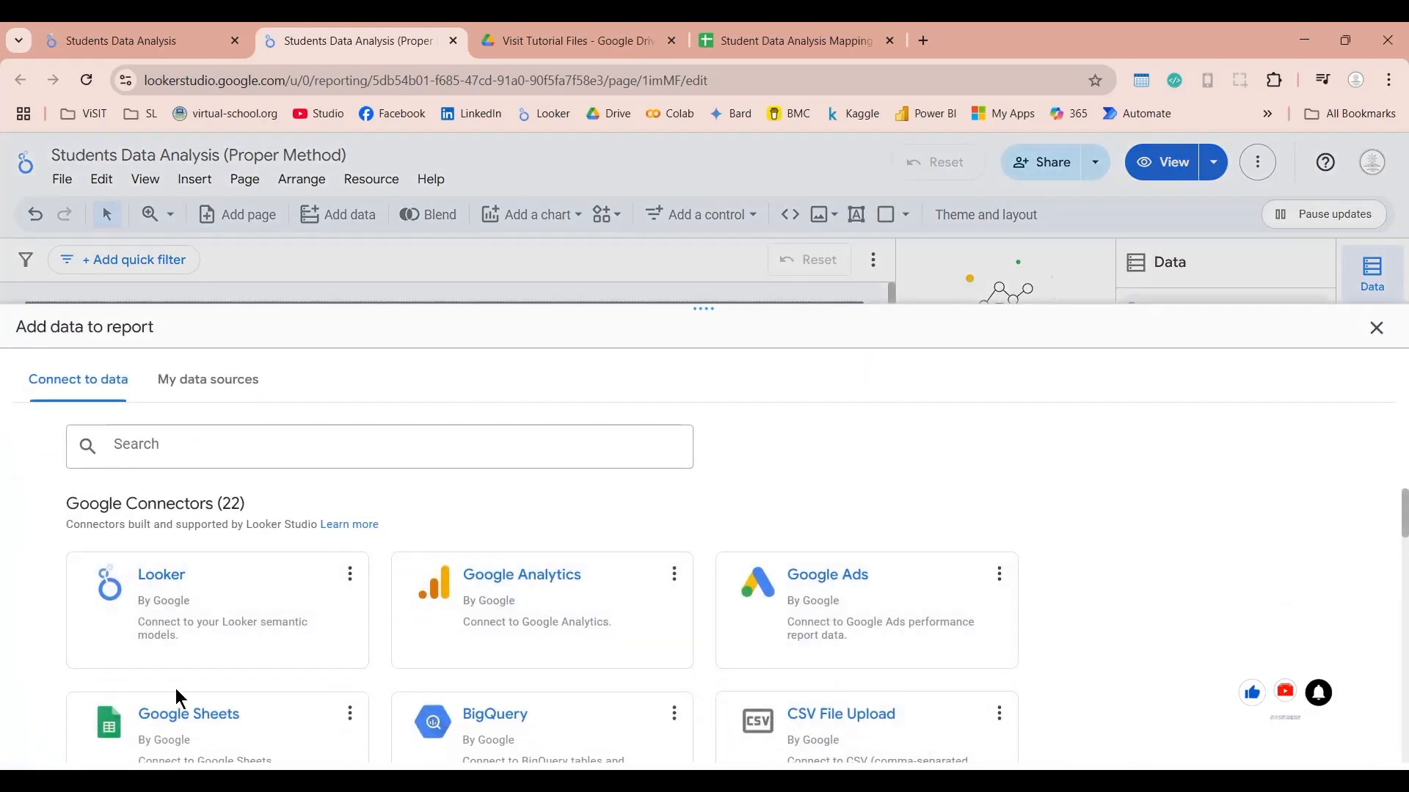
pyautogui.scroll(-1, 70, 672)
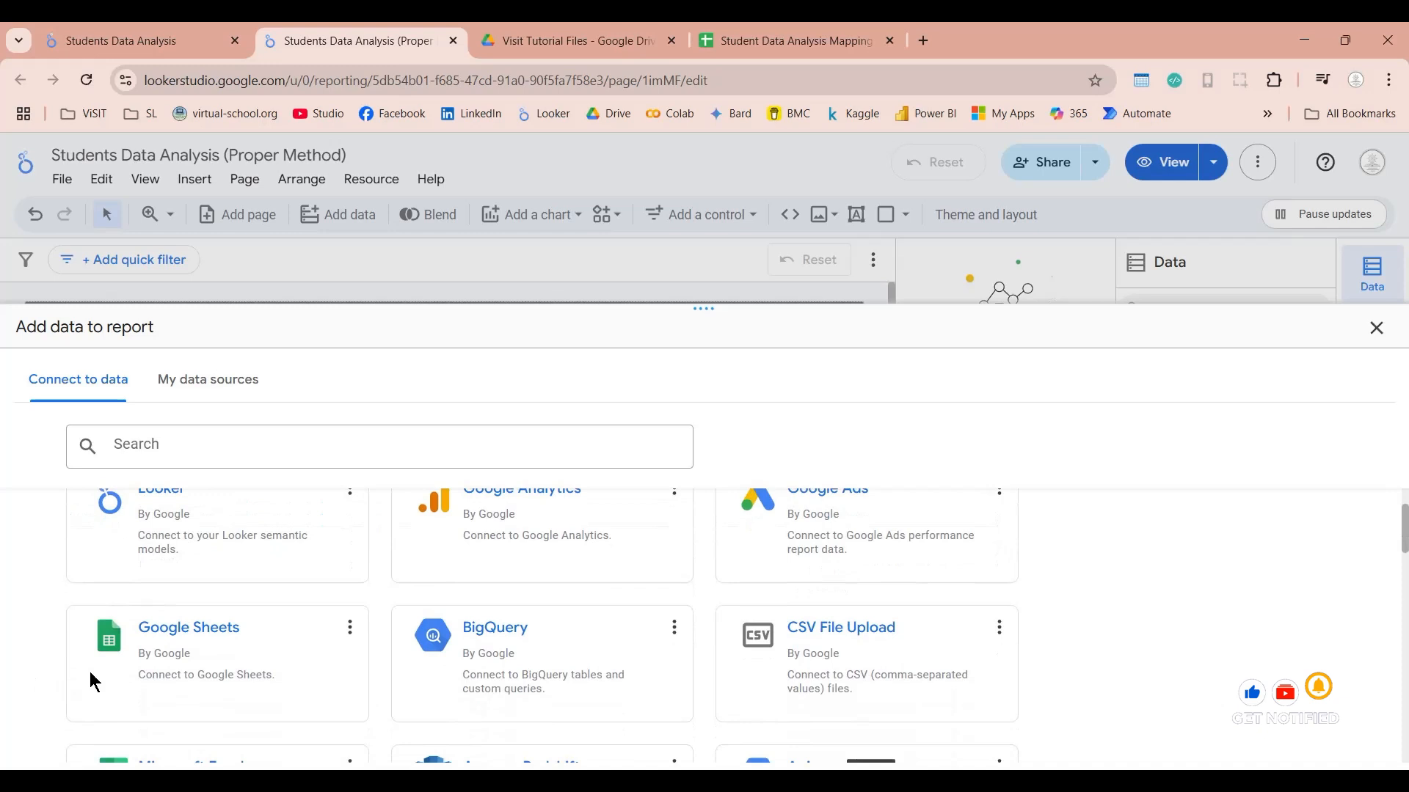
pyautogui.click(177, 653)
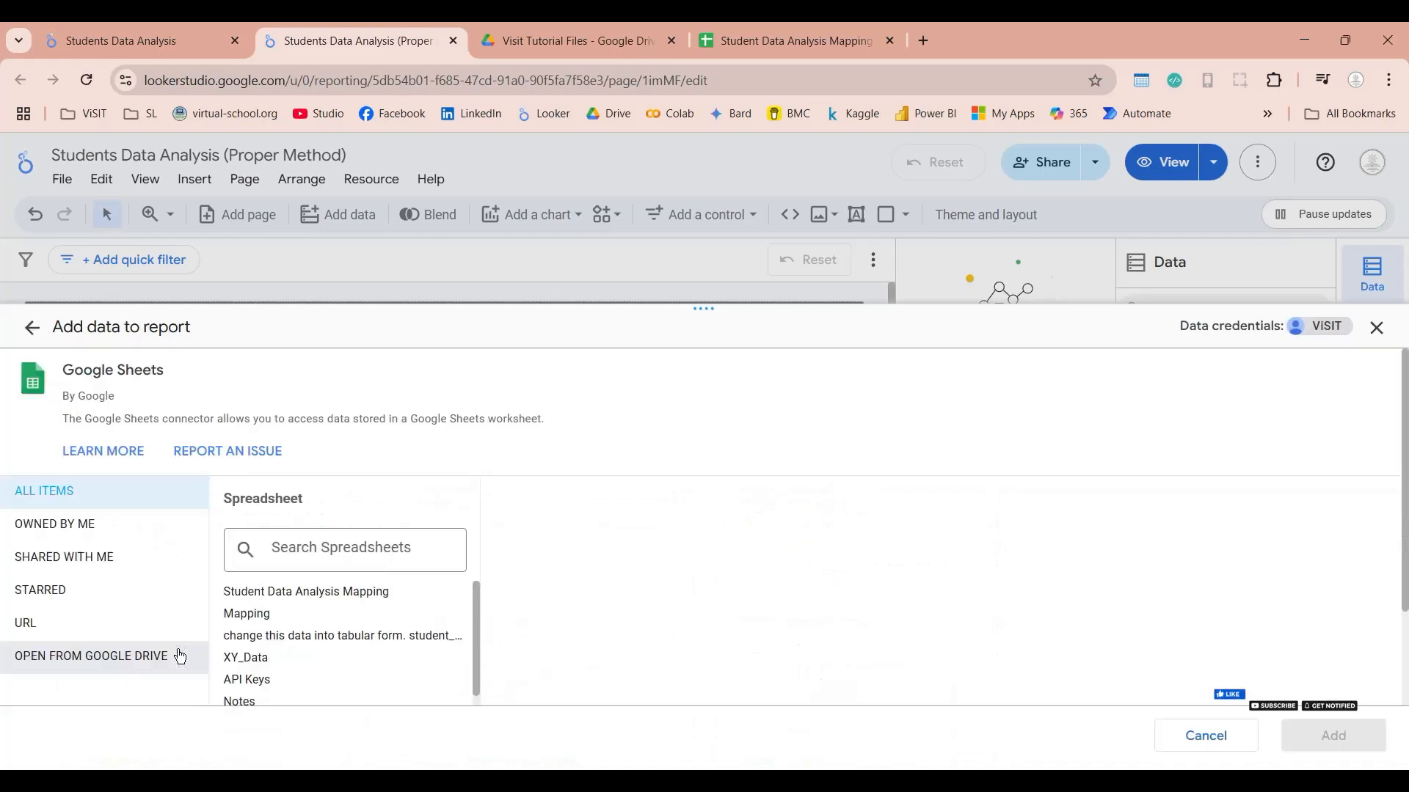
pyautogui.click(275, 598)
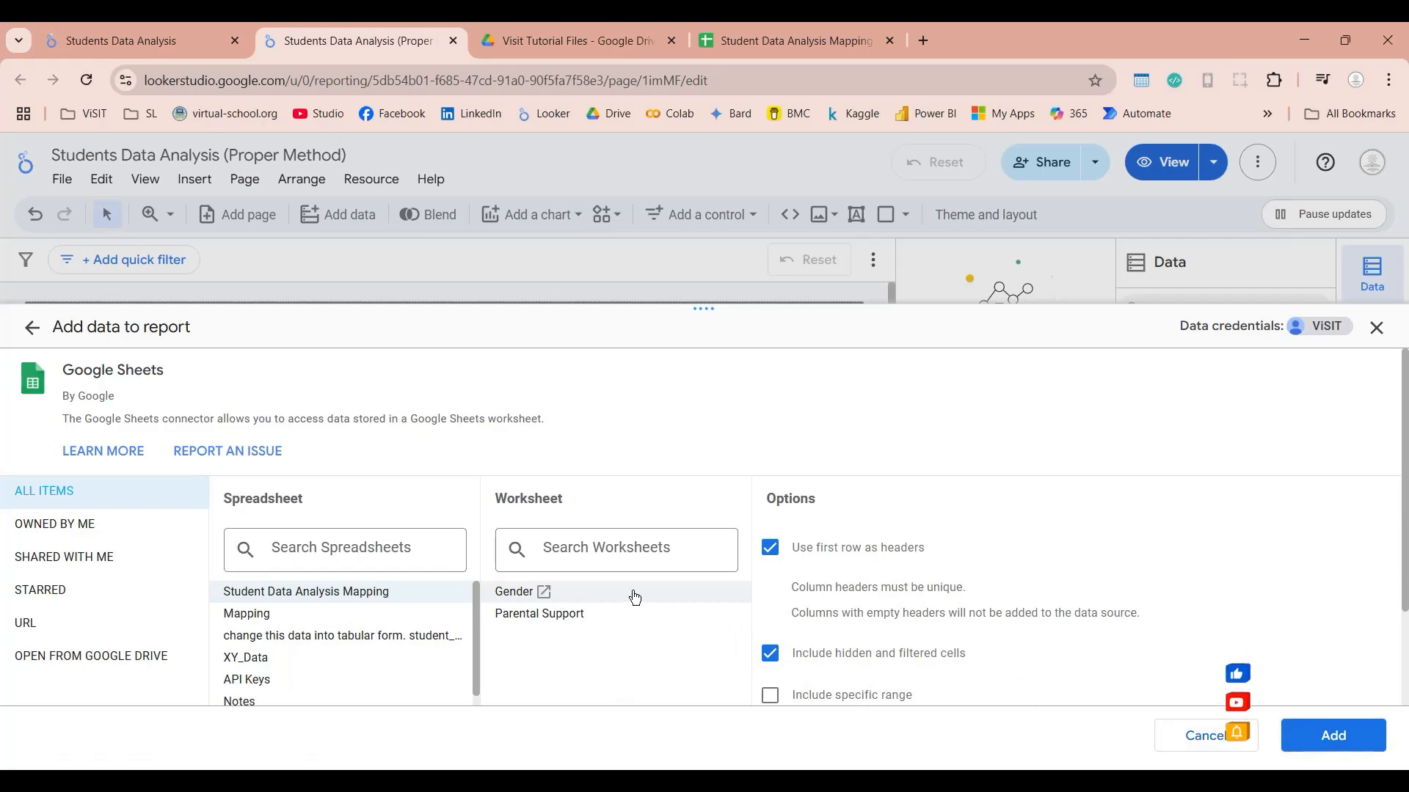
pyautogui.click(1325, 747)
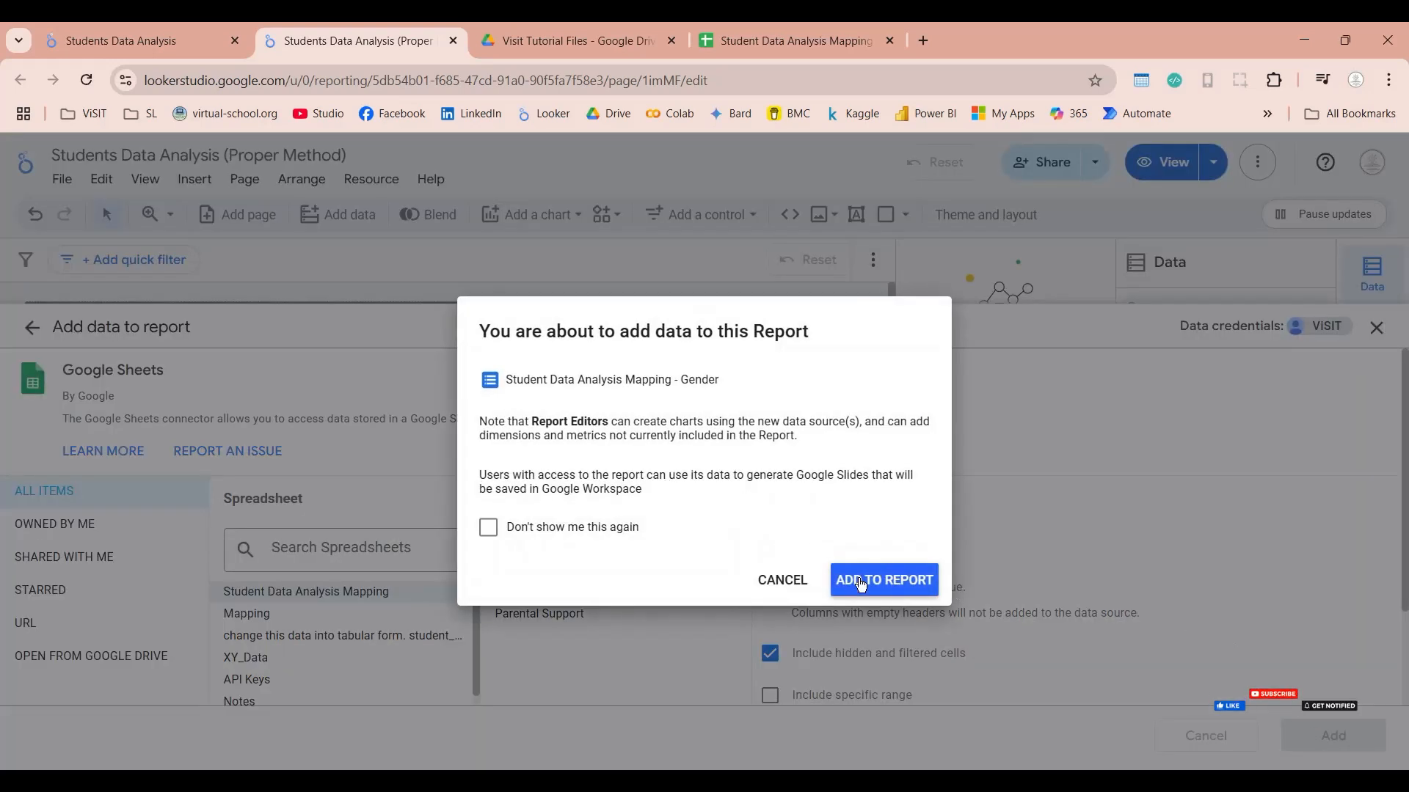
pyautogui.click(837, 577)
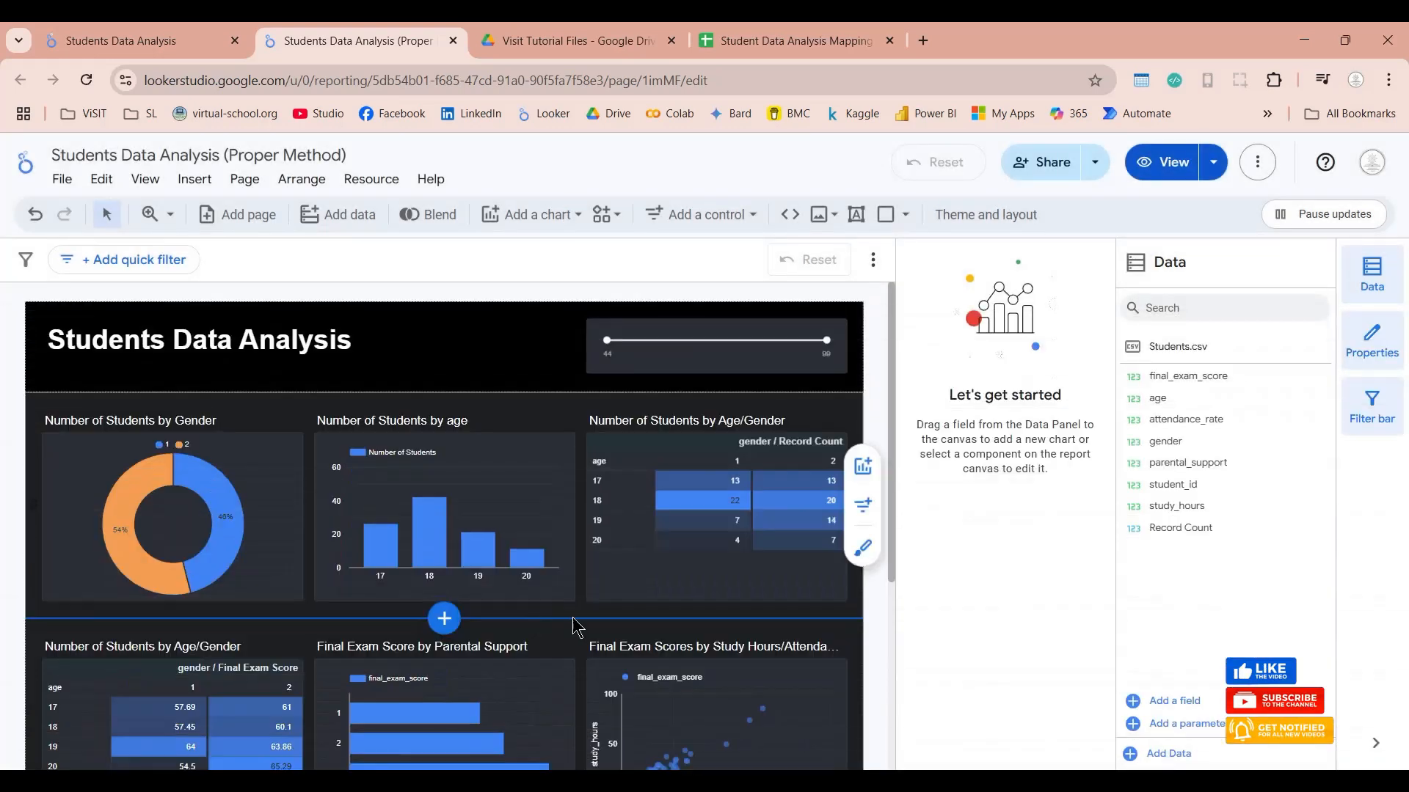
# Step: Add the Parental Support worksheet of Student Data Analysis Mapping to the report as another Google Sheets data source
pyautogui.click(1167, 753)
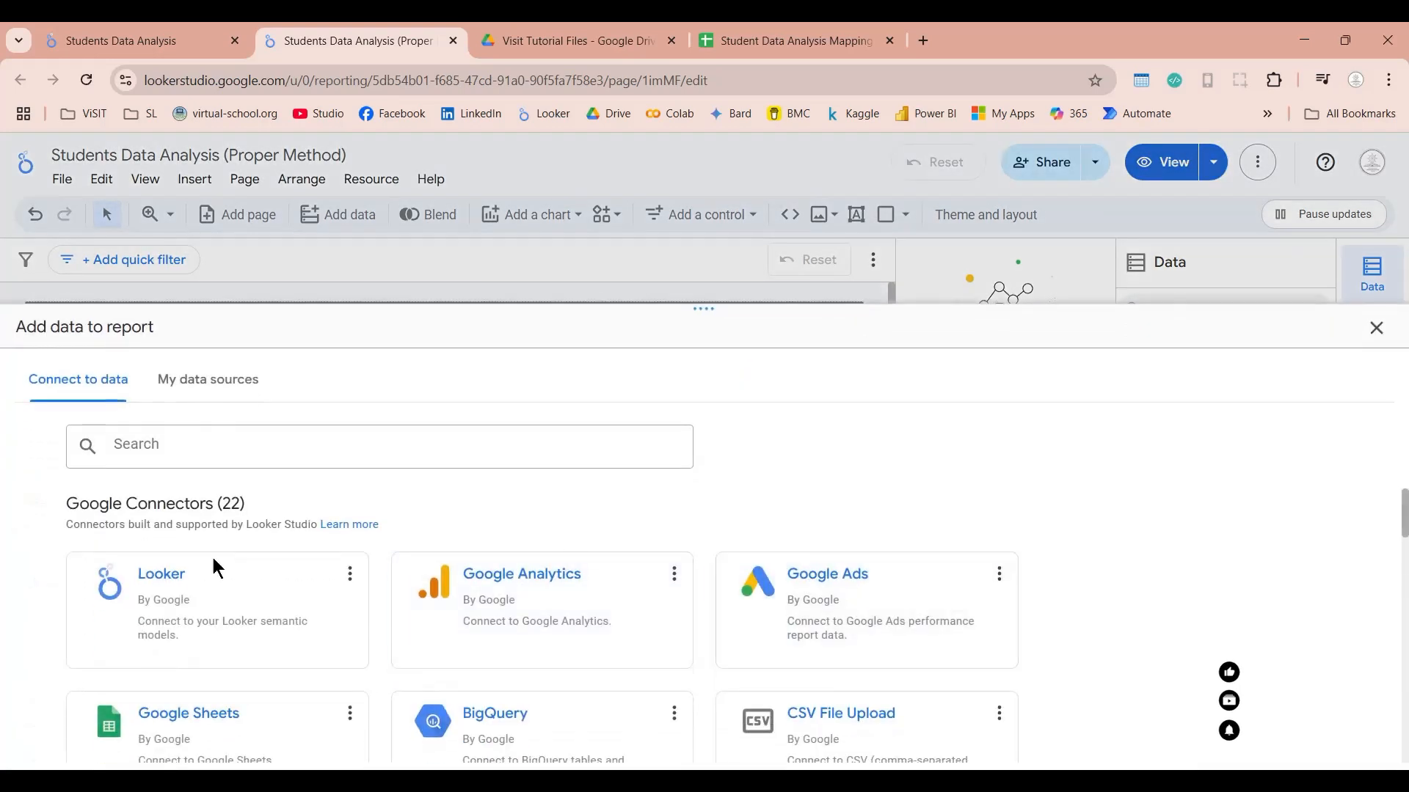
pyautogui.click(209, 715)
pyautogui.click(310, 592)
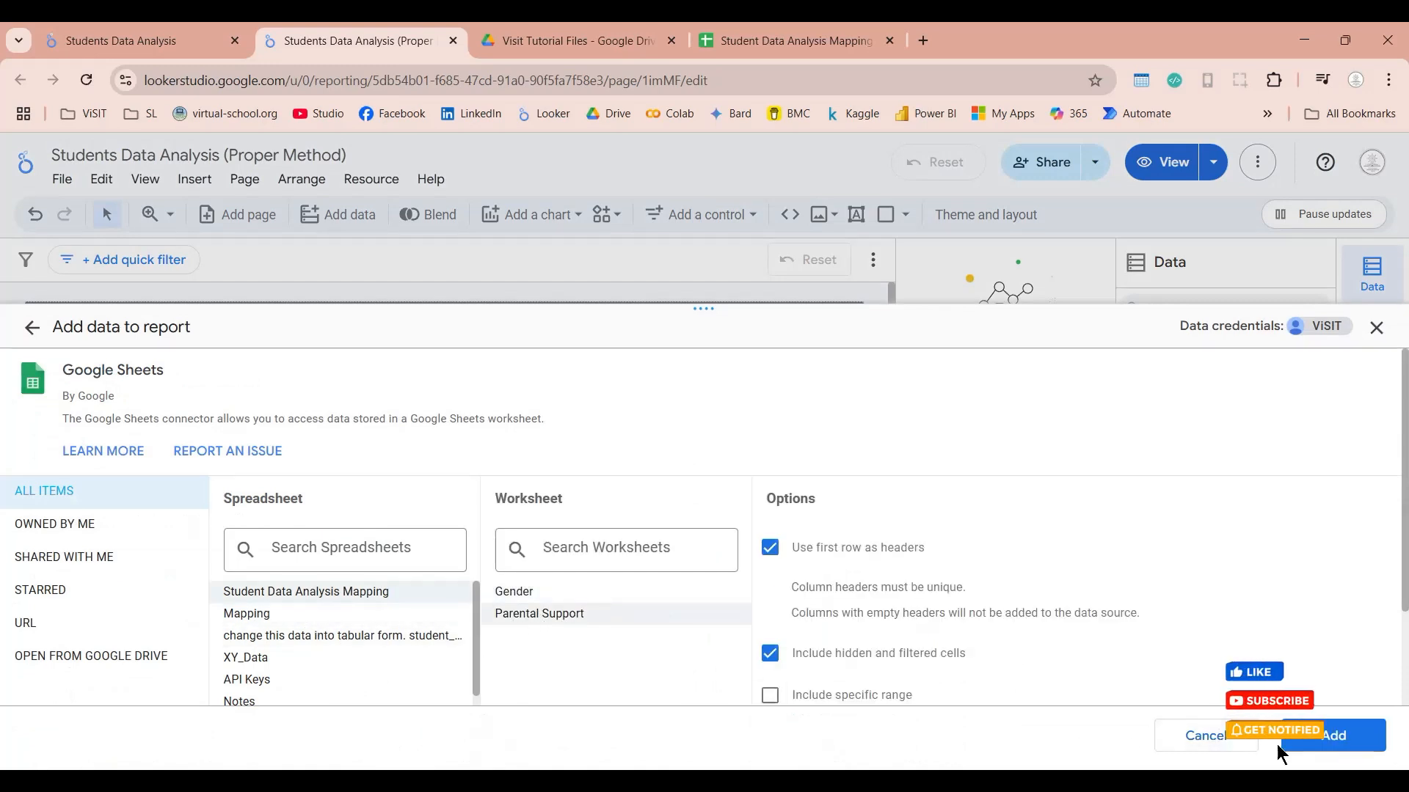
pyautogui.click(1339, 748)
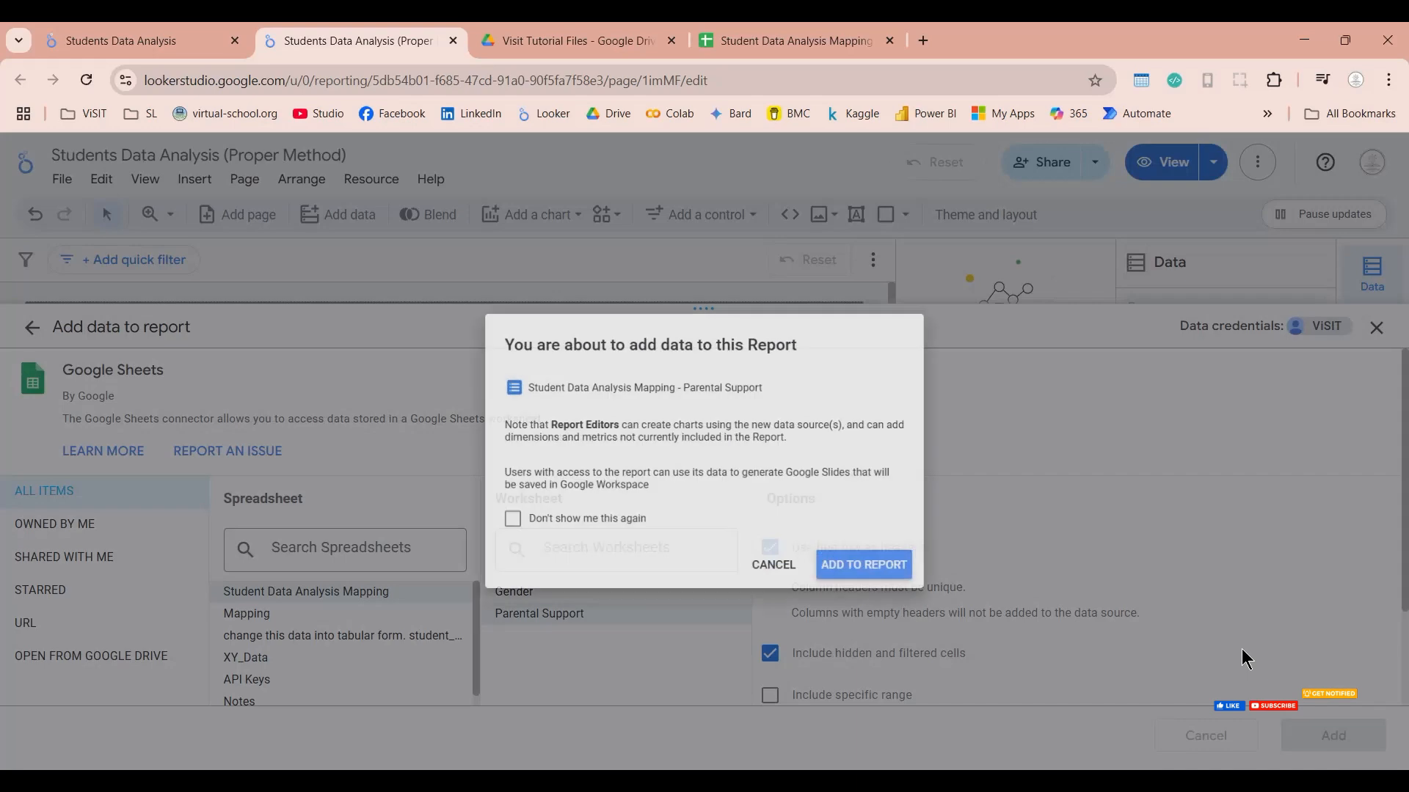
pyautogui.click(877, 566)
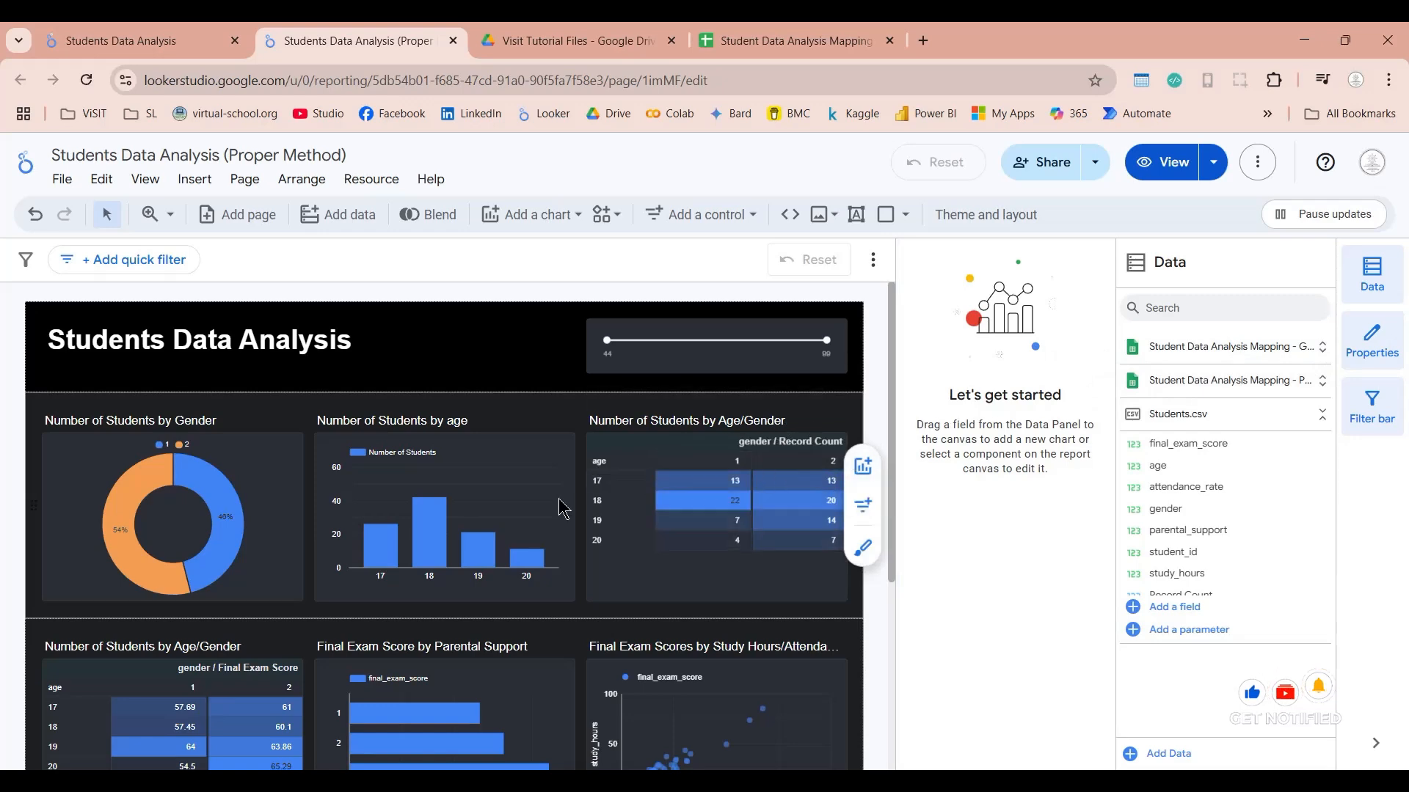
pyautogui.scroll(-3, 574, 592)
pyautogui.scroll(2, 440, 572)
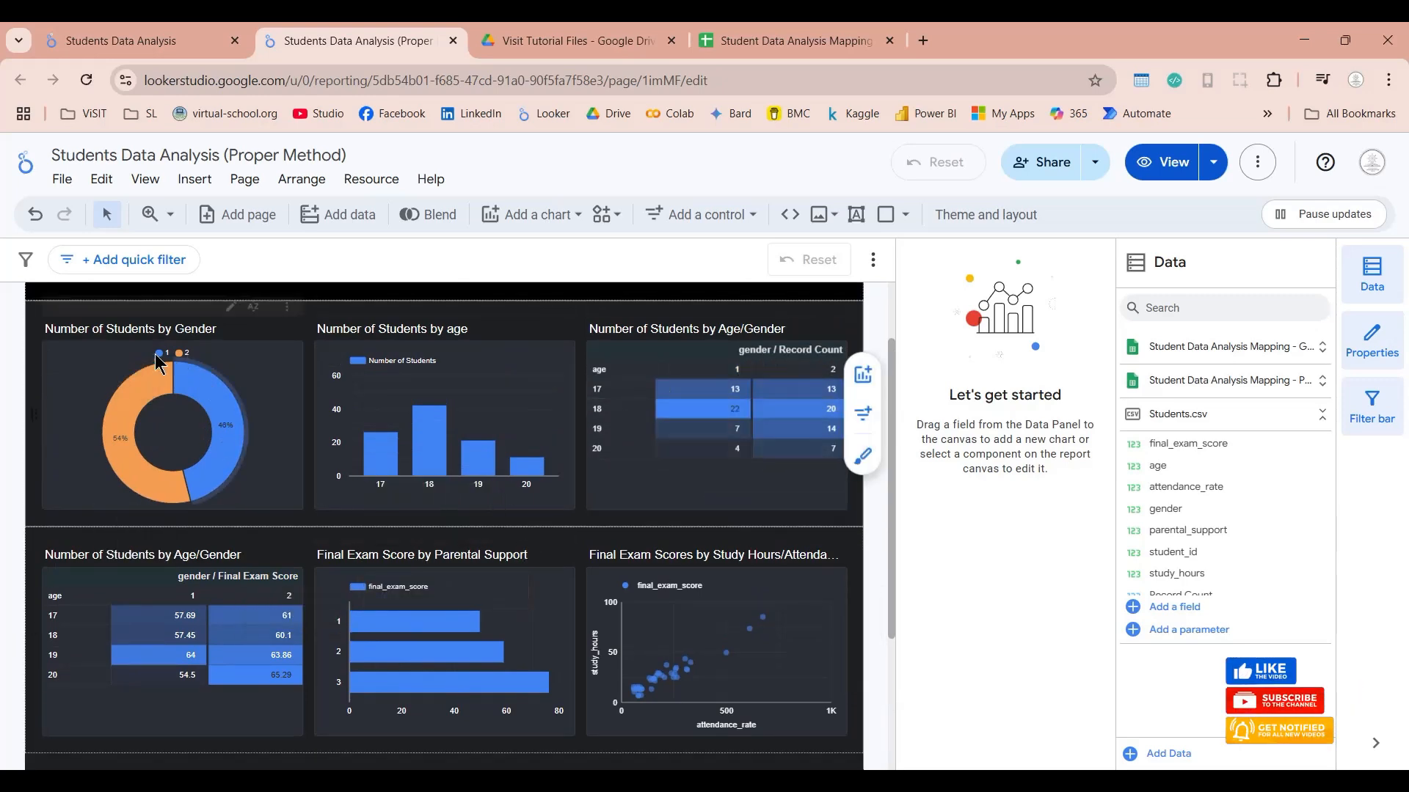
pyautogui.scroll(1, 631, 554)
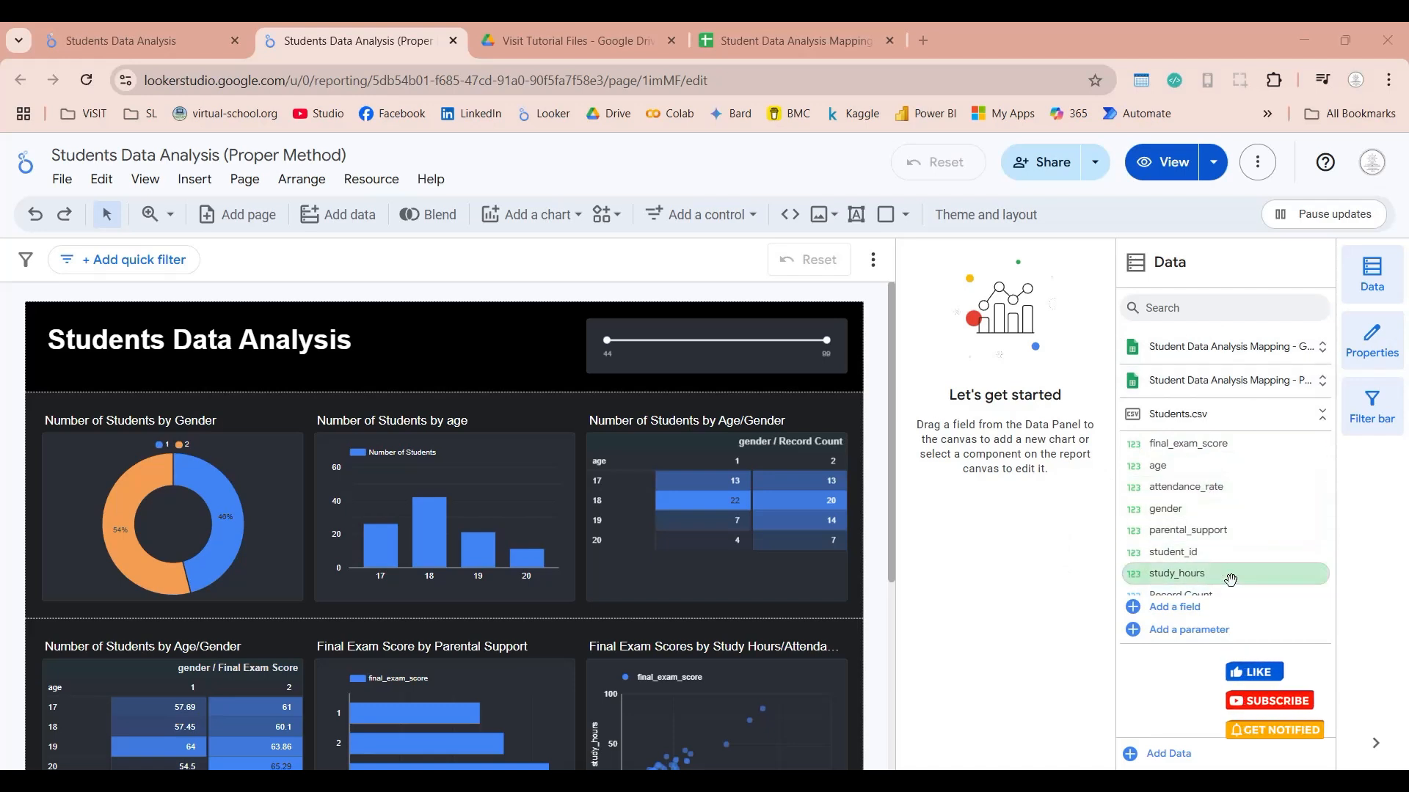
pyautogui.scroll(-1, 1227, 525)
pyautogui.scroll(1, 1204, 524)
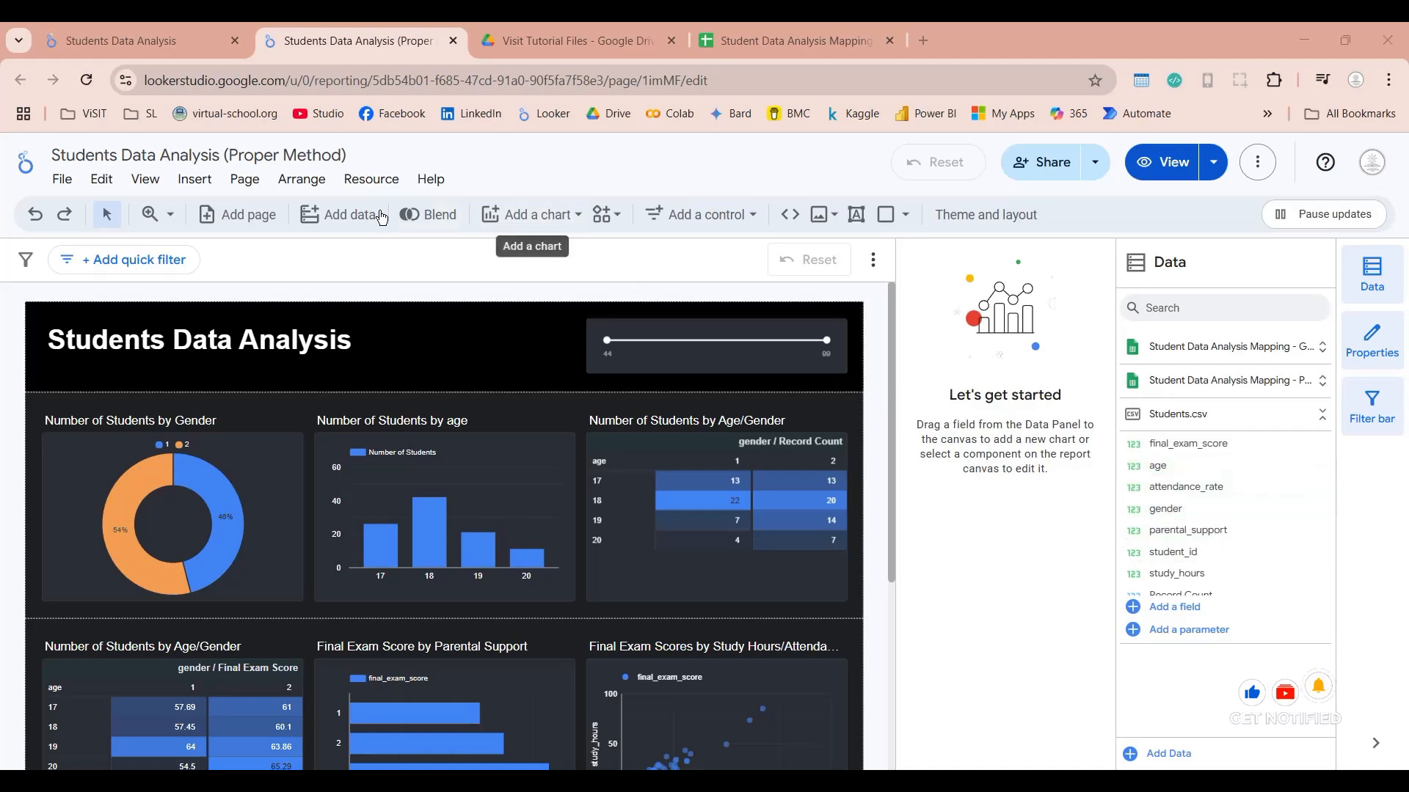
# Step: Start a new data blend in the report and set its first table's source to Students.csv
pyautogui.click(371, 180)
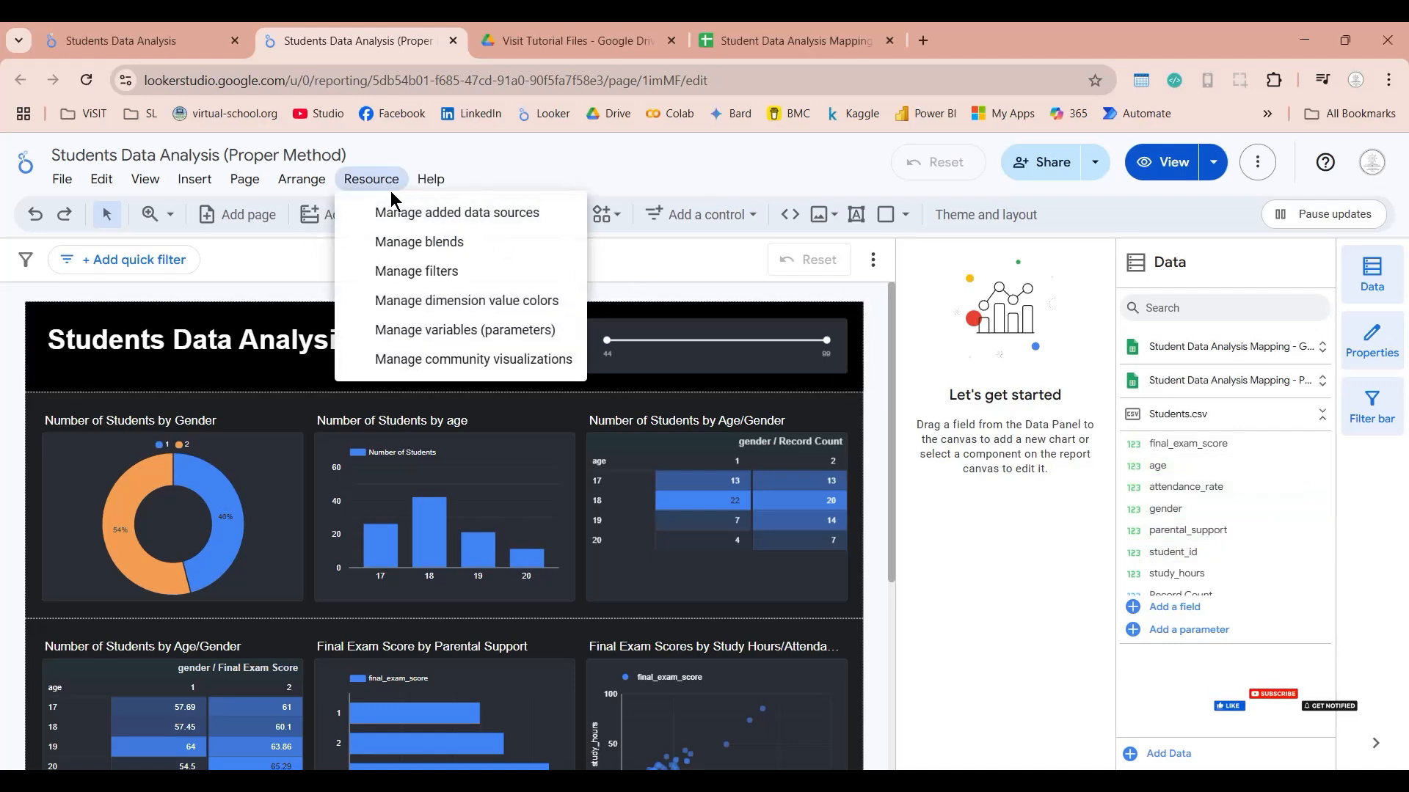
pyautogui.click(405, 241)
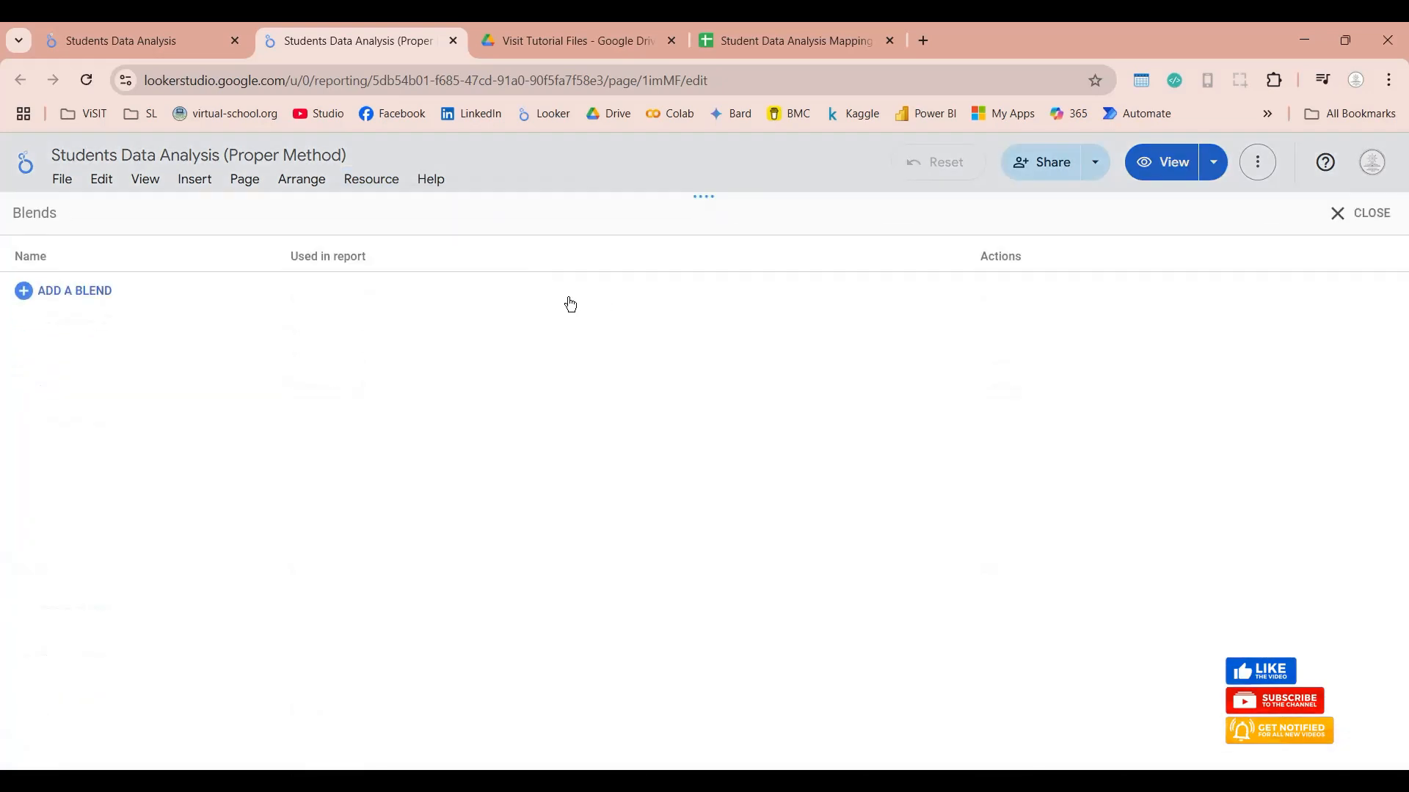
pyautogui.click(55, 292)
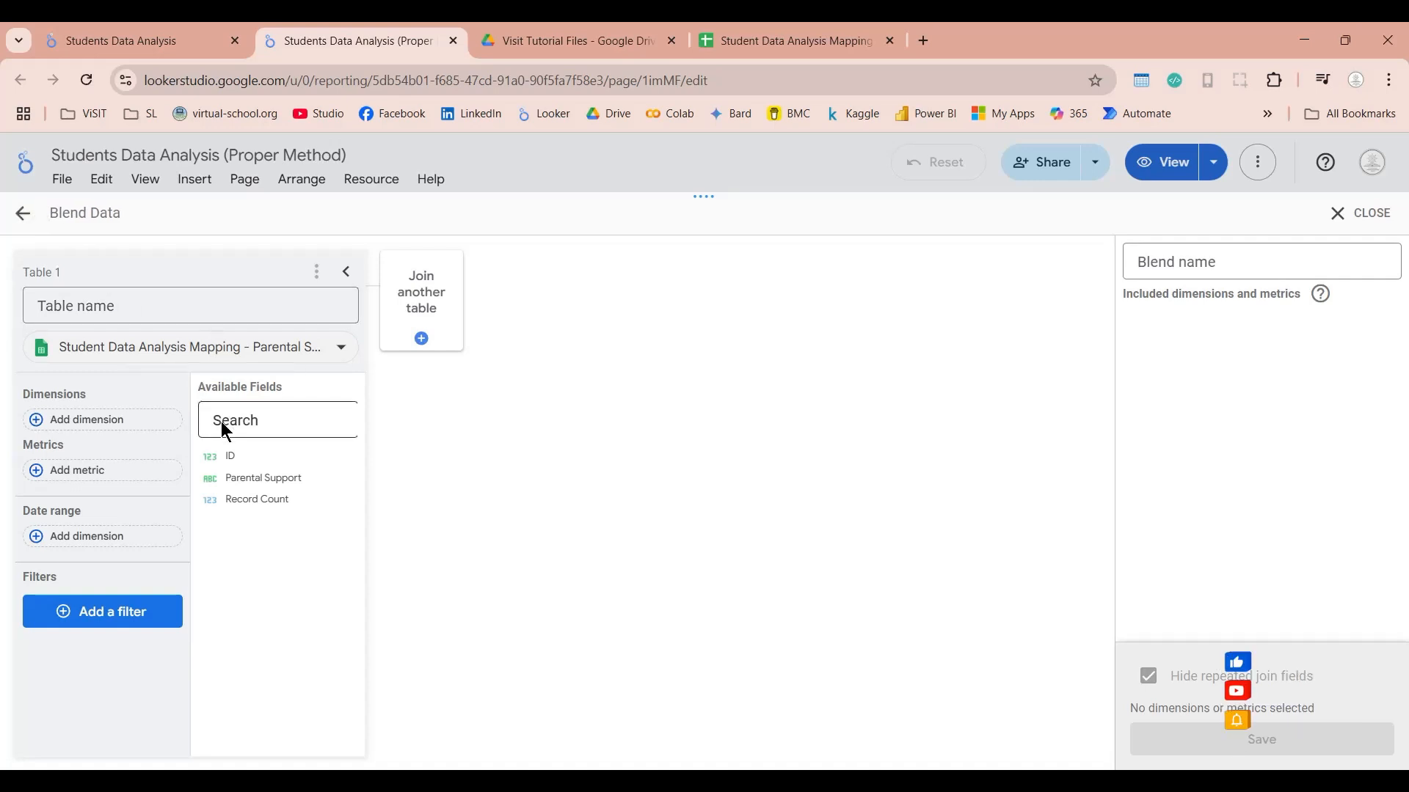
pyautogui.click(325, 349)
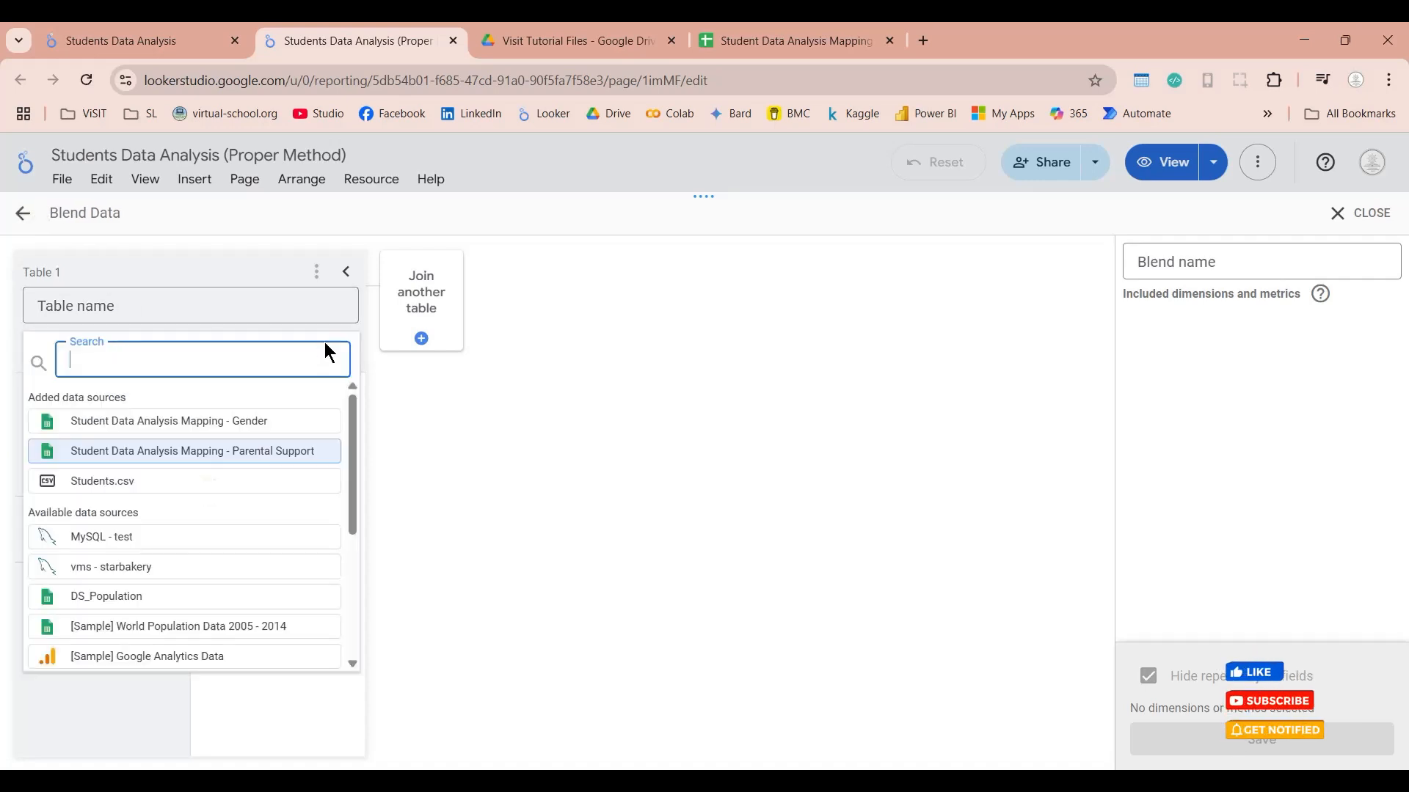
pyautogui.click(104, 482)
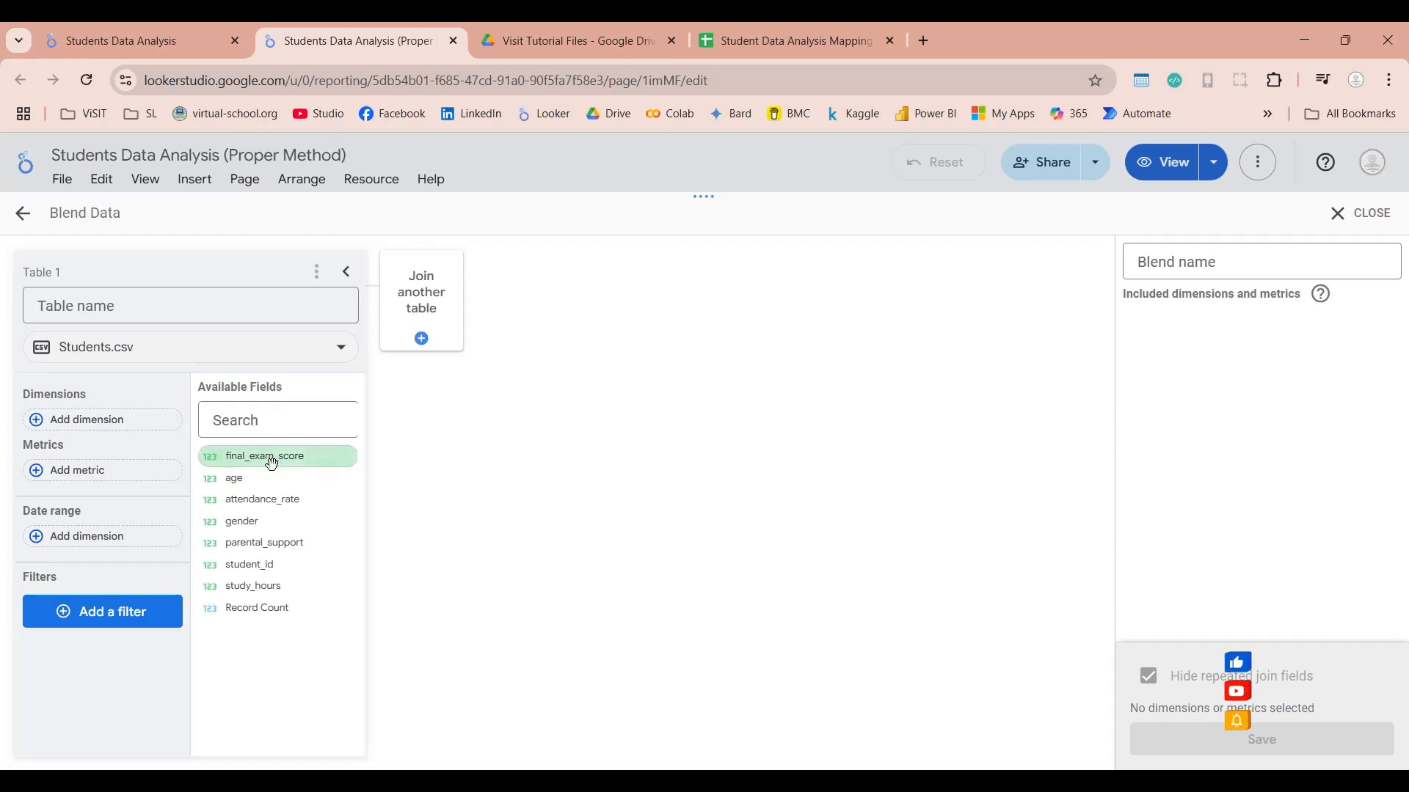
# Step: Add final_exam_score as metric and age, attendance_rate, gender, parental_support, student_id and study_hours as dimensions of the Students.csv table
pyautogui.moveTo(250, 463); pyautogui.dragTo(101, 477)
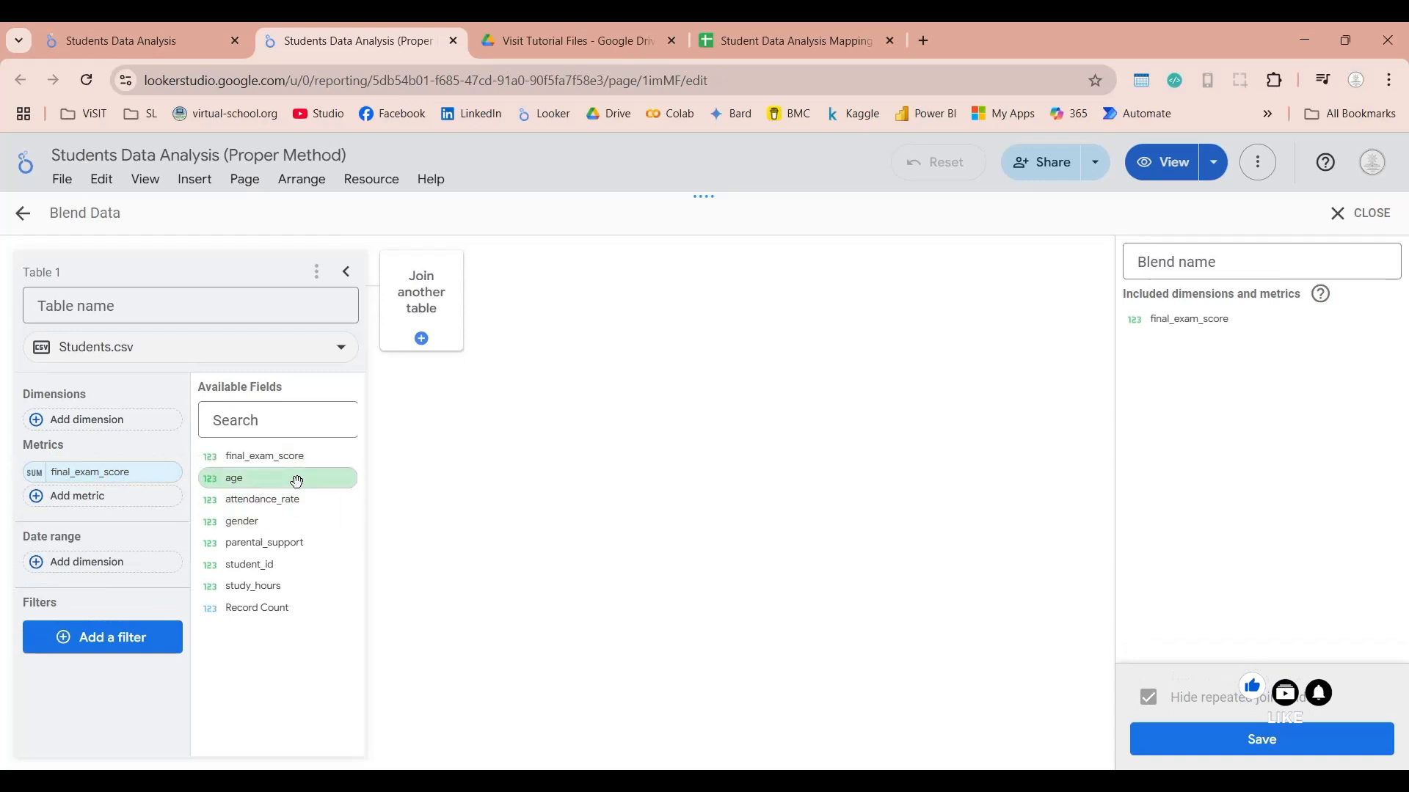
pyautogui.moveTo(277, 480); pyautogui.dragTo(110, 424)
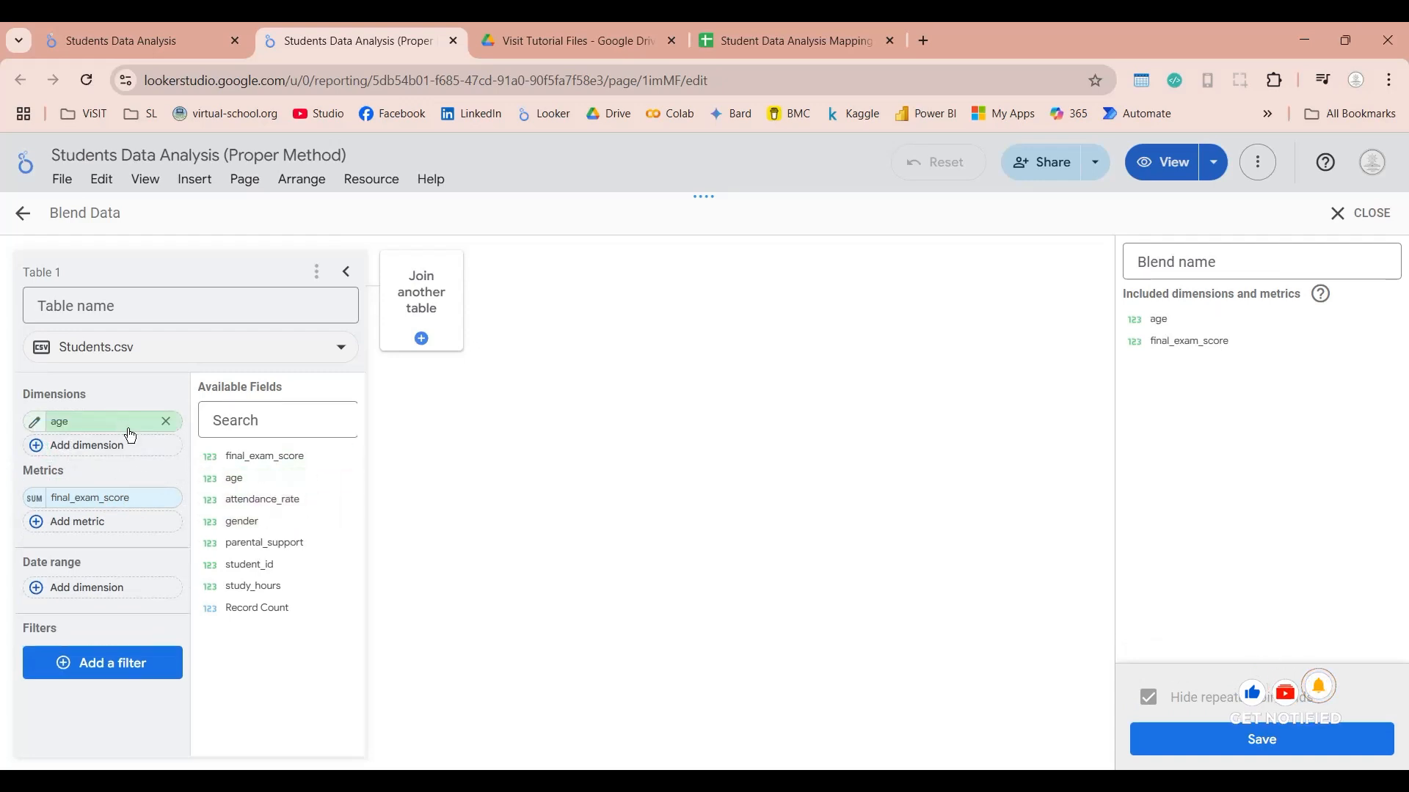
pyautogui.moveTo(289, 499); pyautogui.dragTo(108, 447)
pyautogui.moveTo(270, 538); pyautogui.dragTo(135, 469)
pyautogui.click(376, 541)
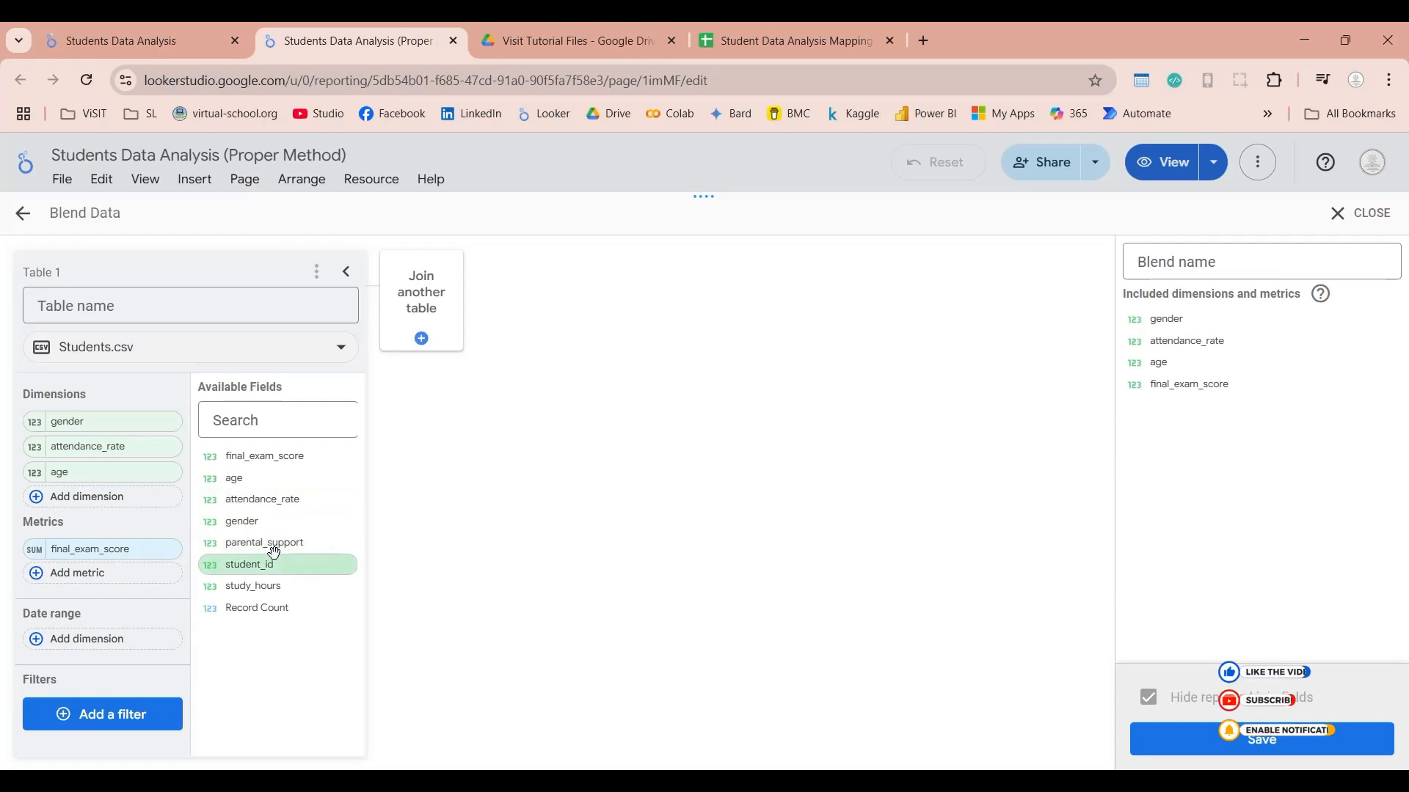
pyautogui.moveTo(259, 543); pyautogui.dragTo(103, 506)
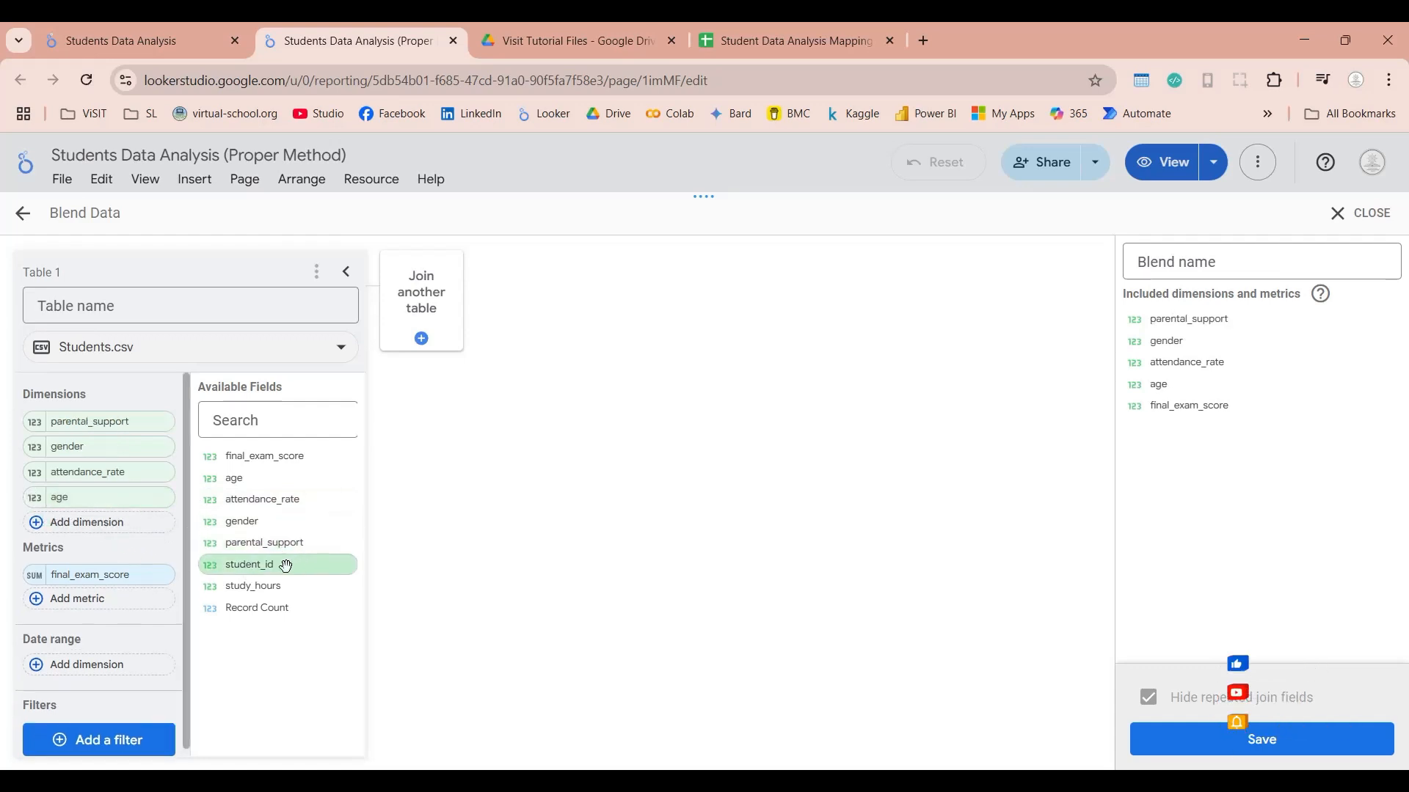
pyautogui.moveTo(278, 564); pyautogui.dragTo(129, 523)
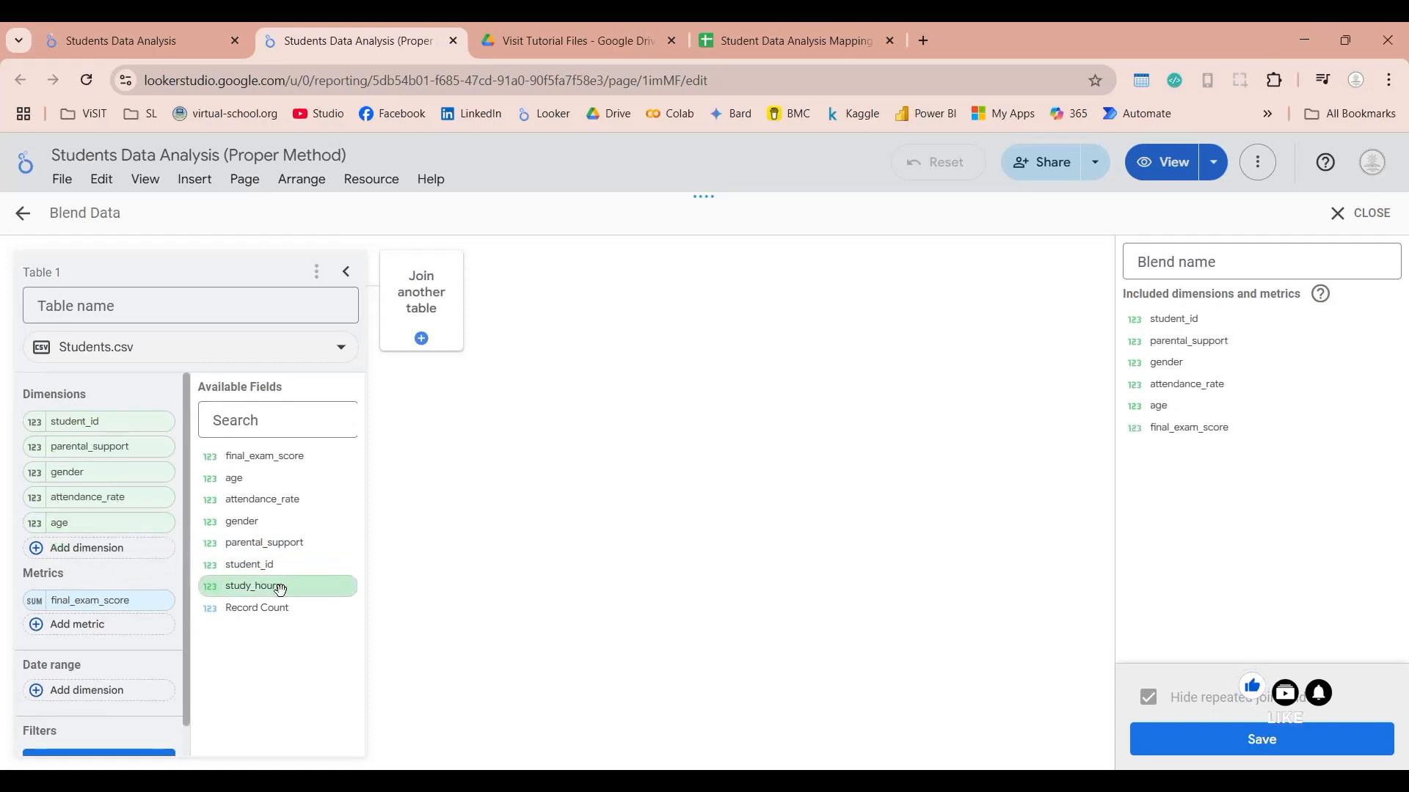
pyautogui.moveTo(286, 586); pyautogui.dragTo(120, 548)
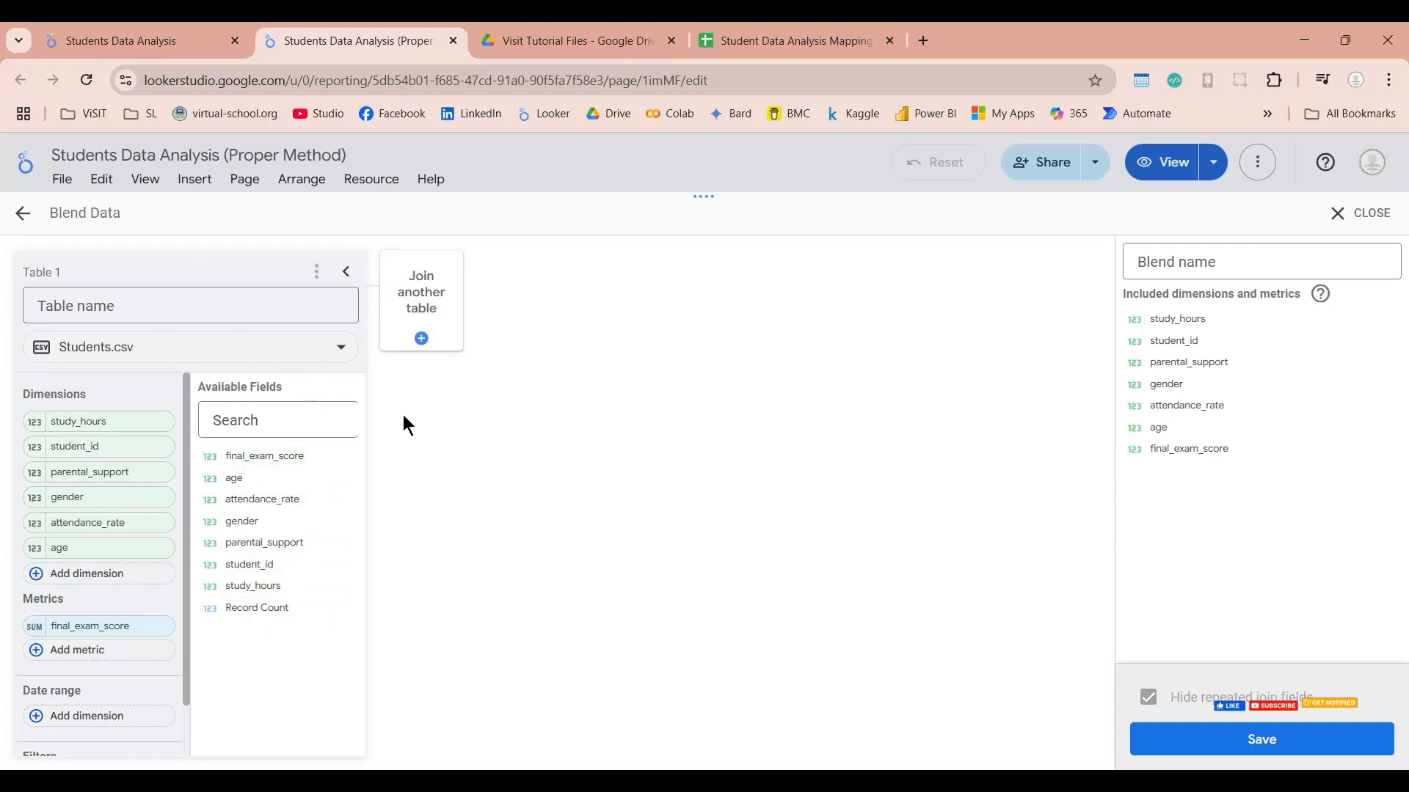
# Step: Add Student Data Analysis Mapping - Gender as the blend's second table and include ID among its dimensions
pyautogui.click(431, 322)
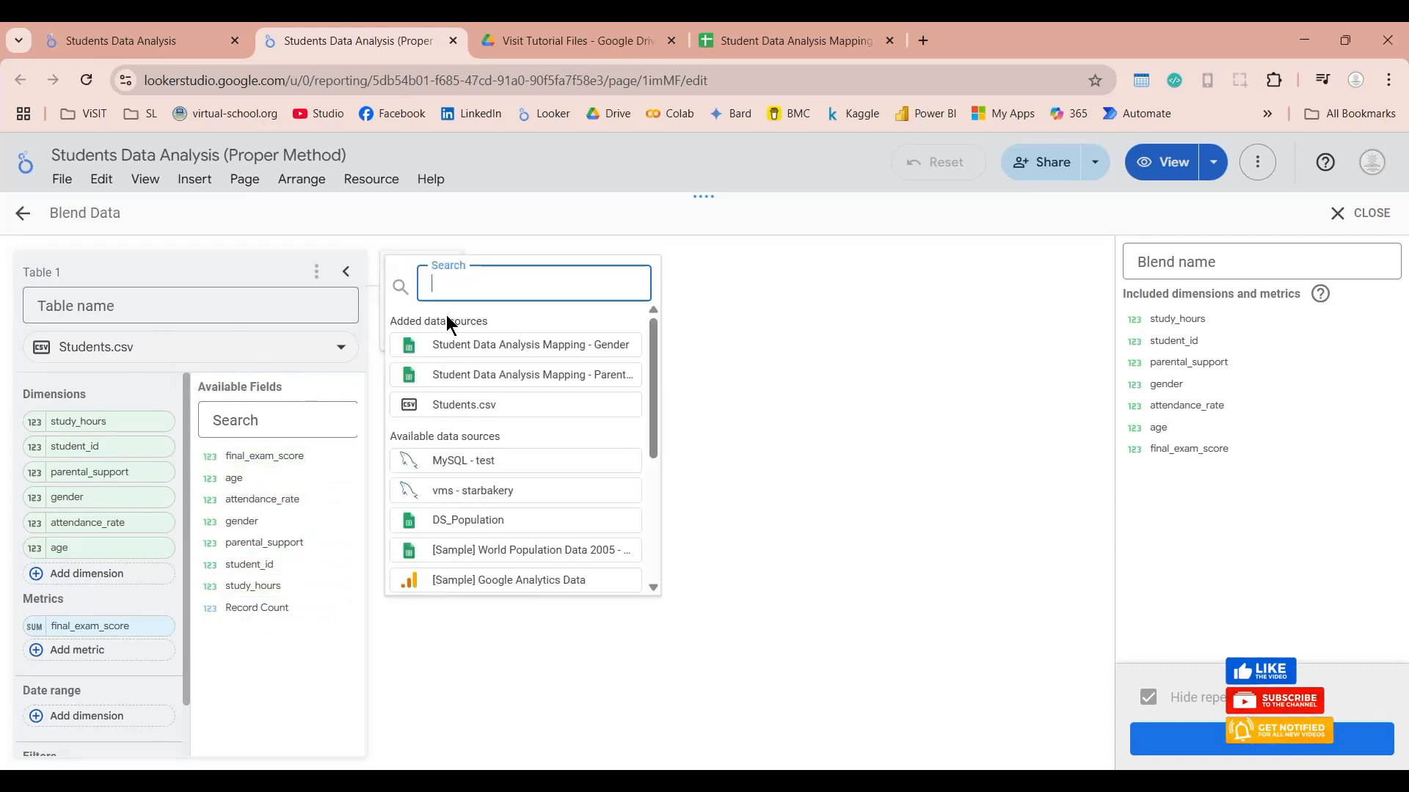
pyautogui.click(604, 348)
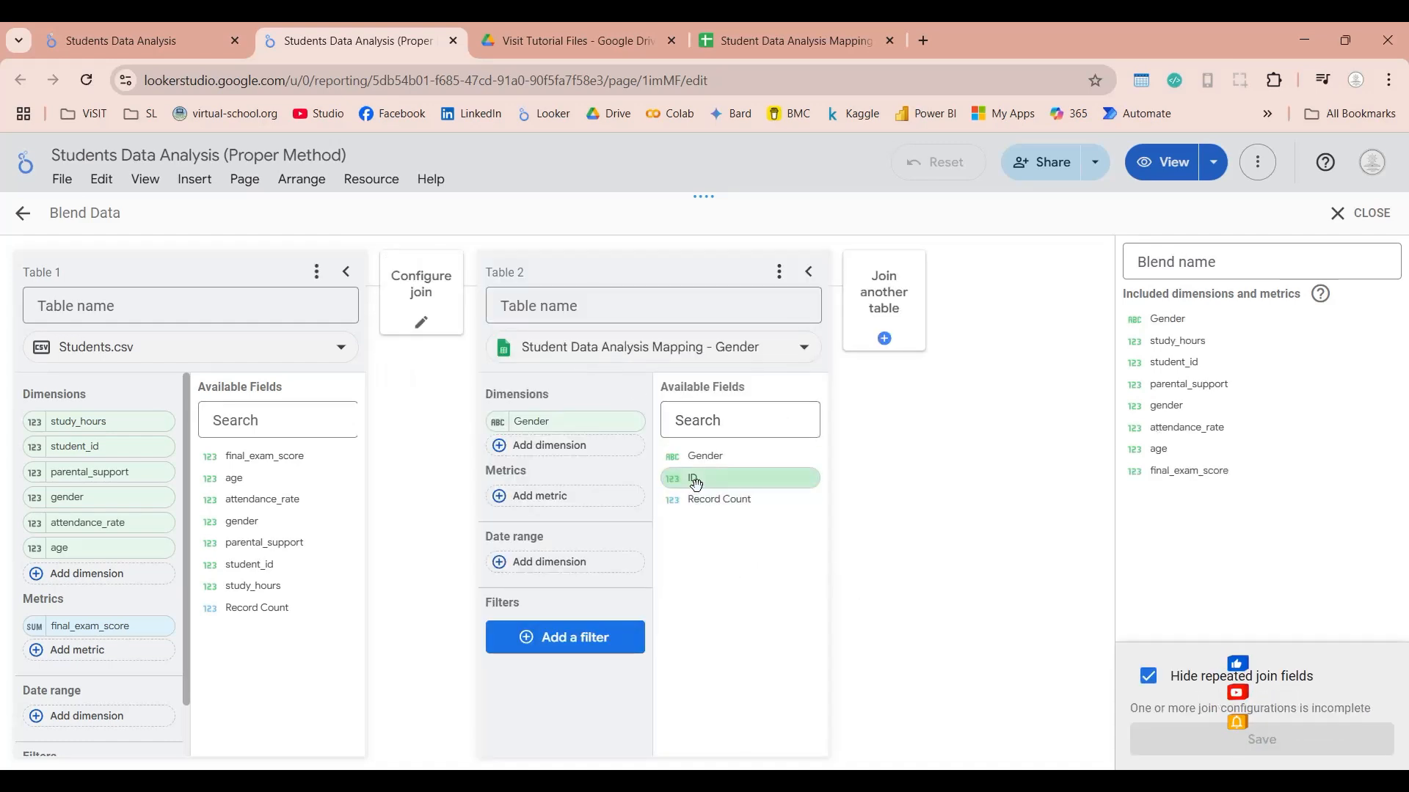
pyautogui.moveTo(671, 476); pyautogui.dragTo(577, 445)
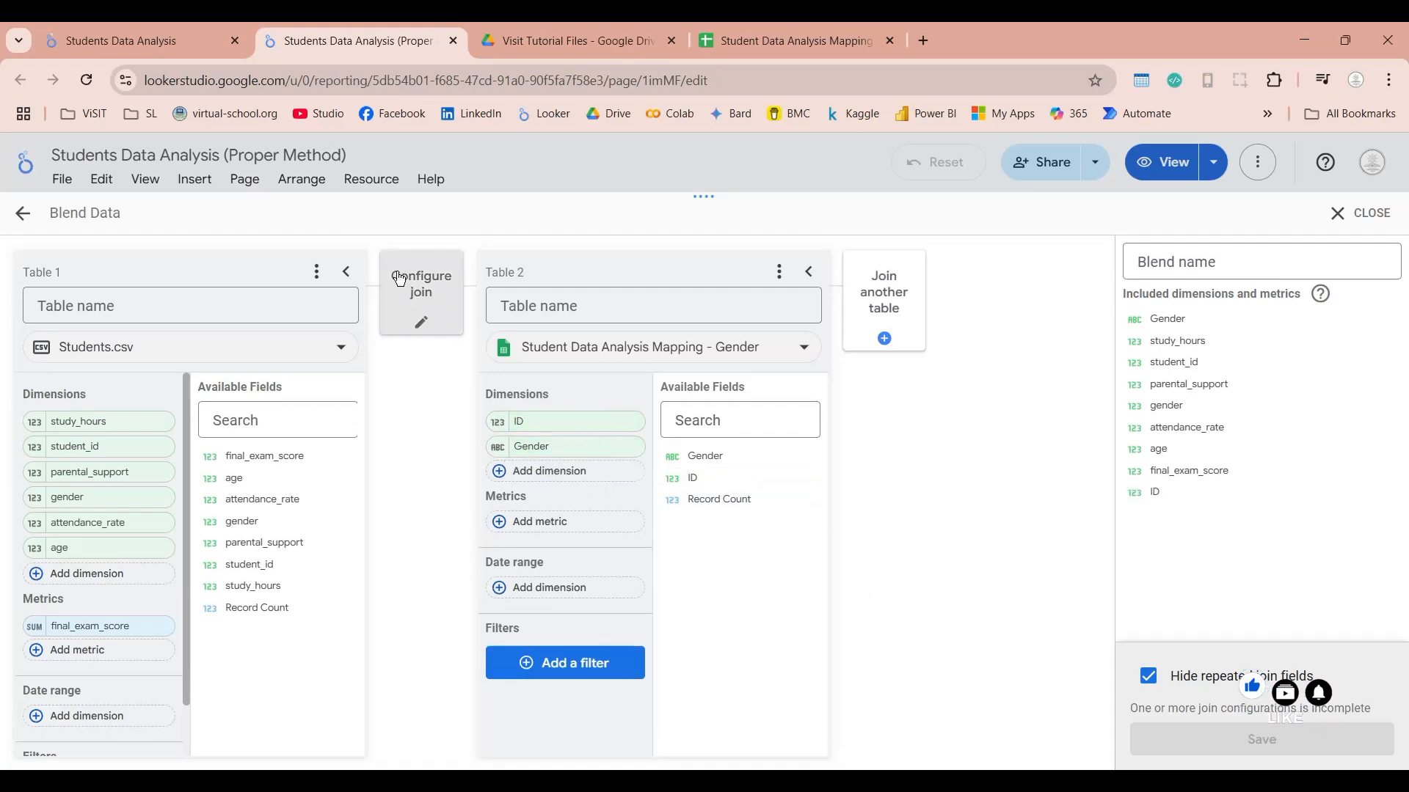
# Step: Configure the left outer join between Tables 1 and 2 to match gender with ID, and save it
pyautogui.click(424, 327)
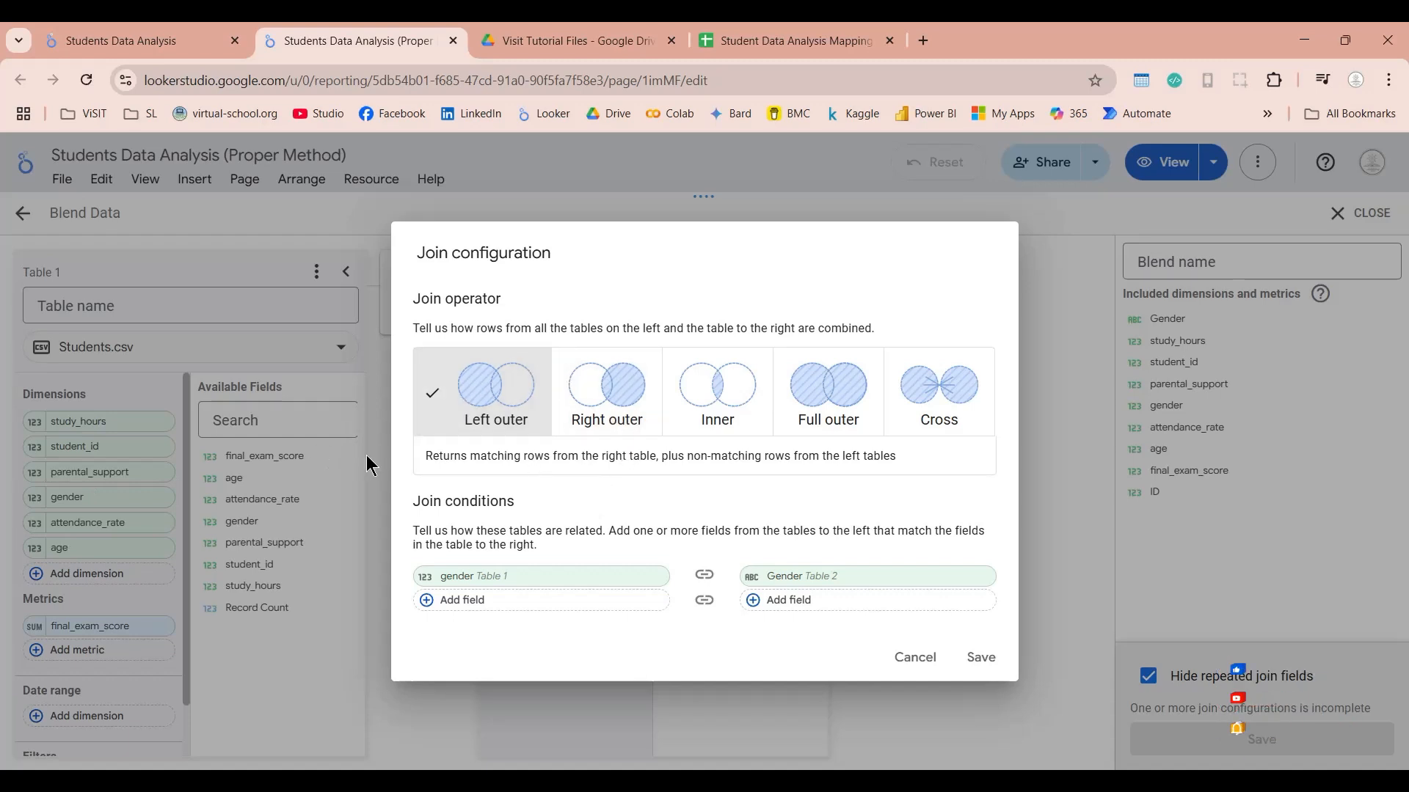
pyautogui.click(915, 658)
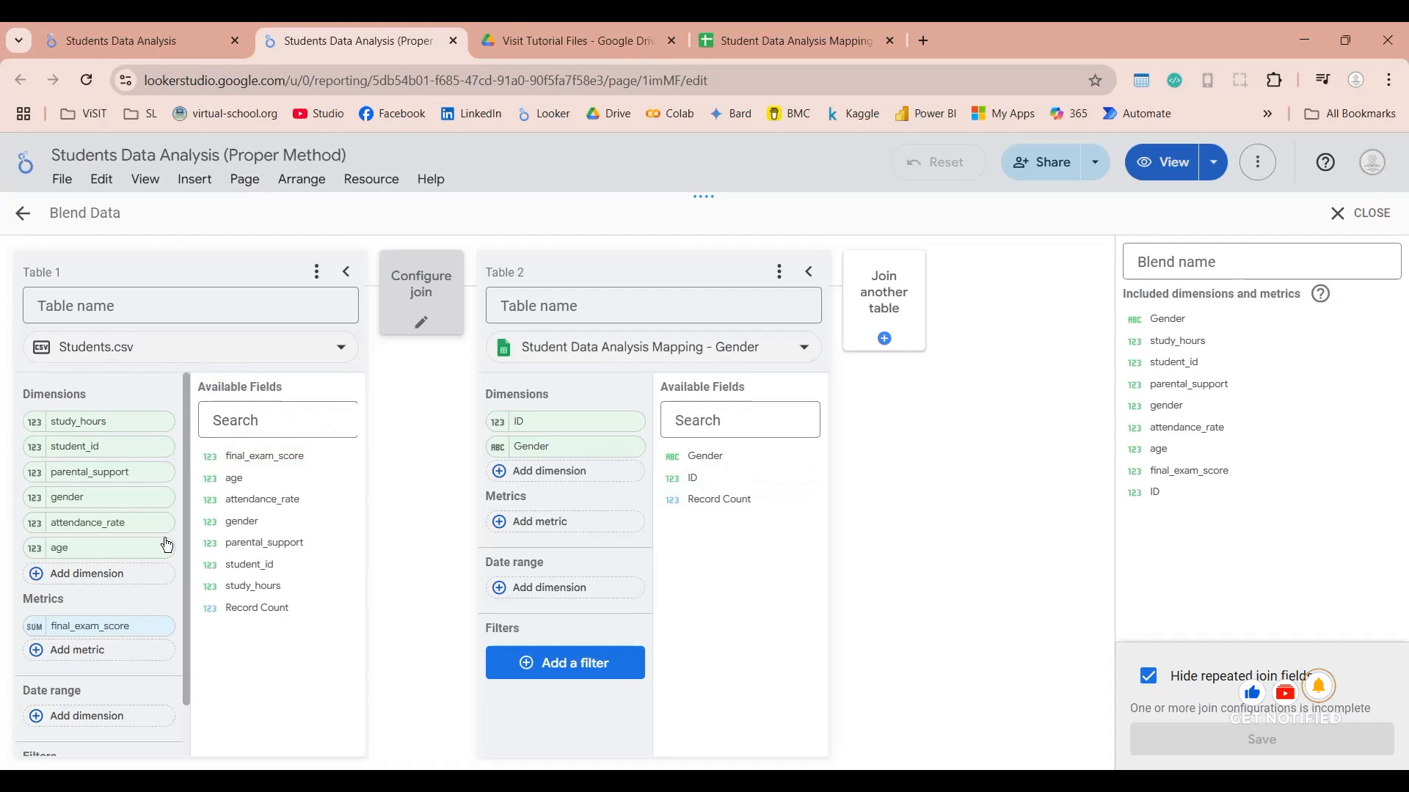
pyautogui.click(418, 312)
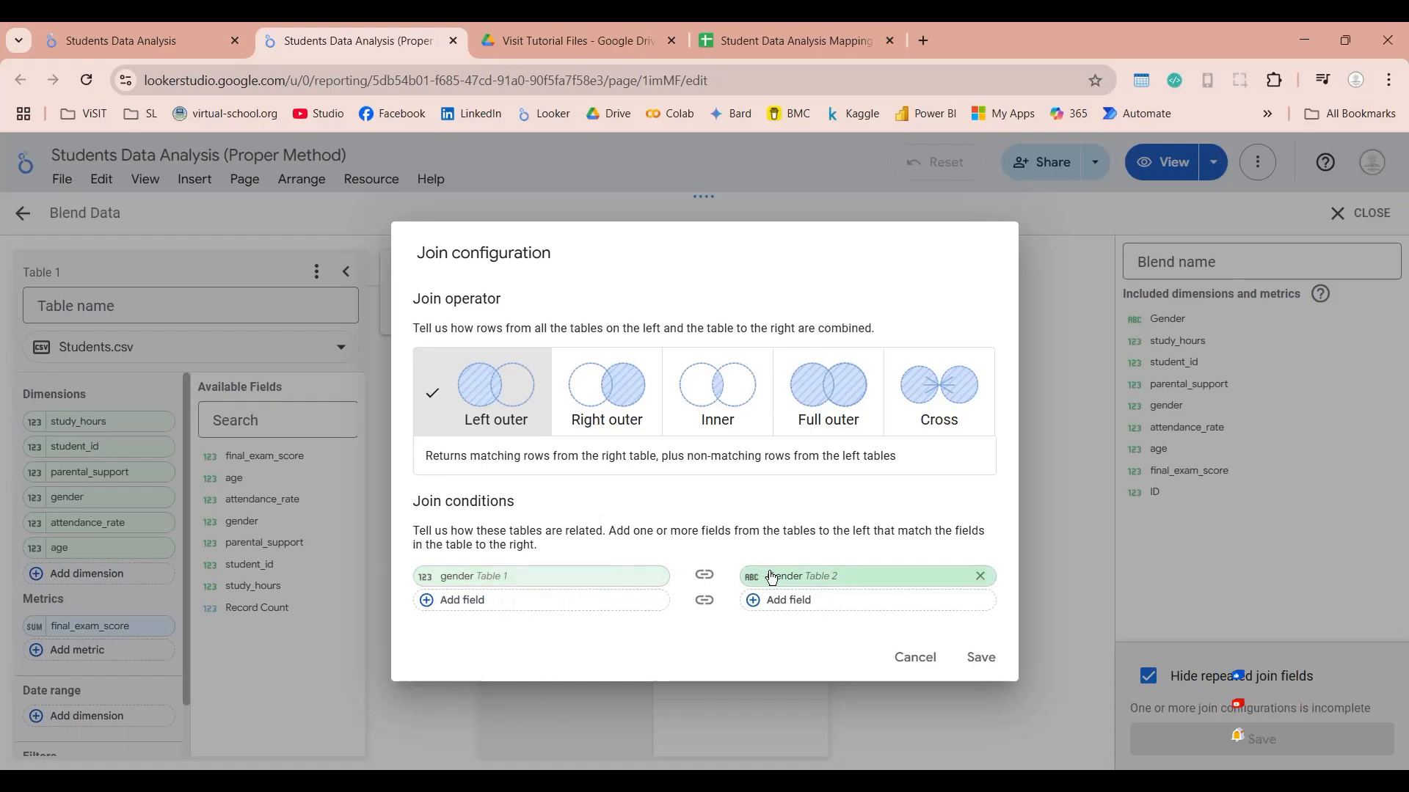
pyautogui.click(873, 581)
pyautogui.click(805, 352)
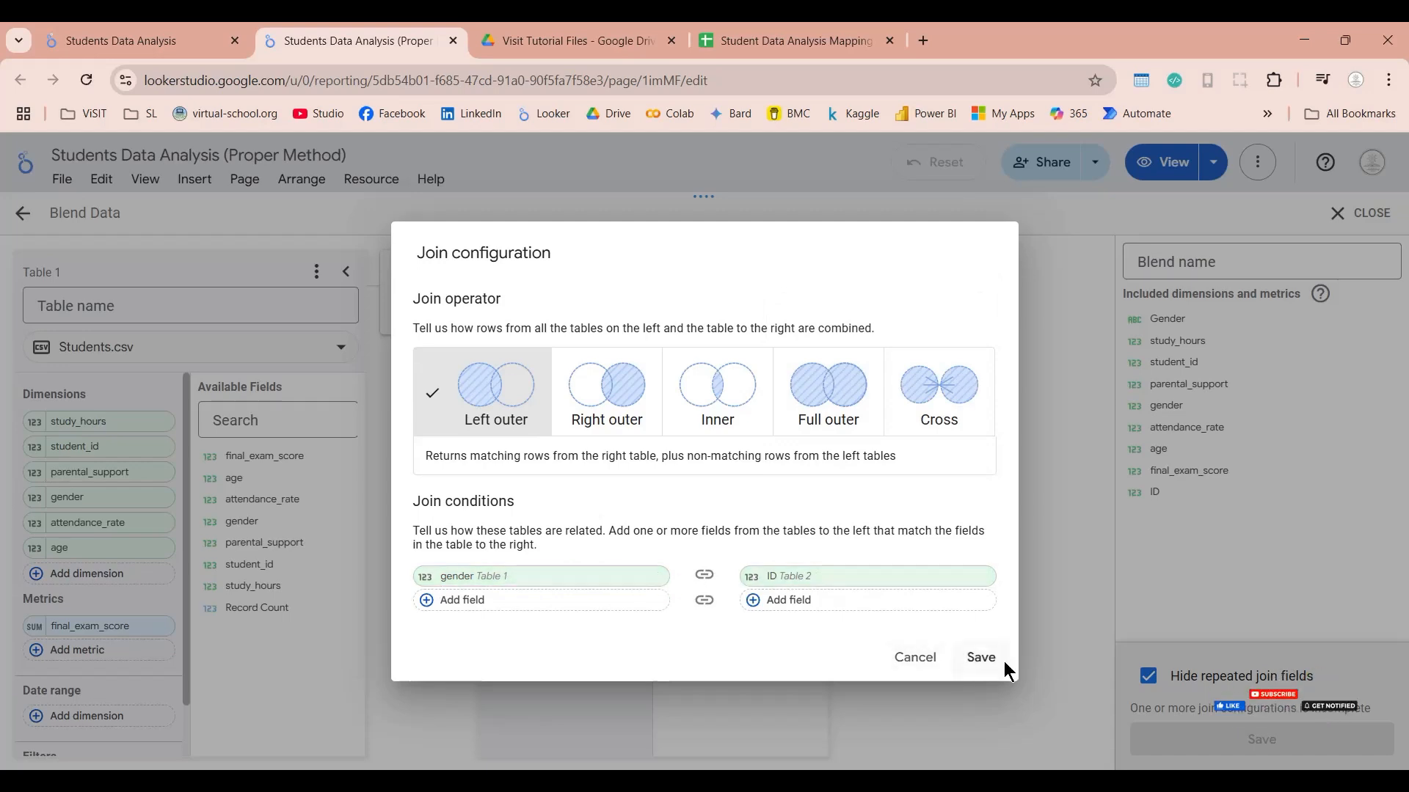
pyautogui.click(982, 658)
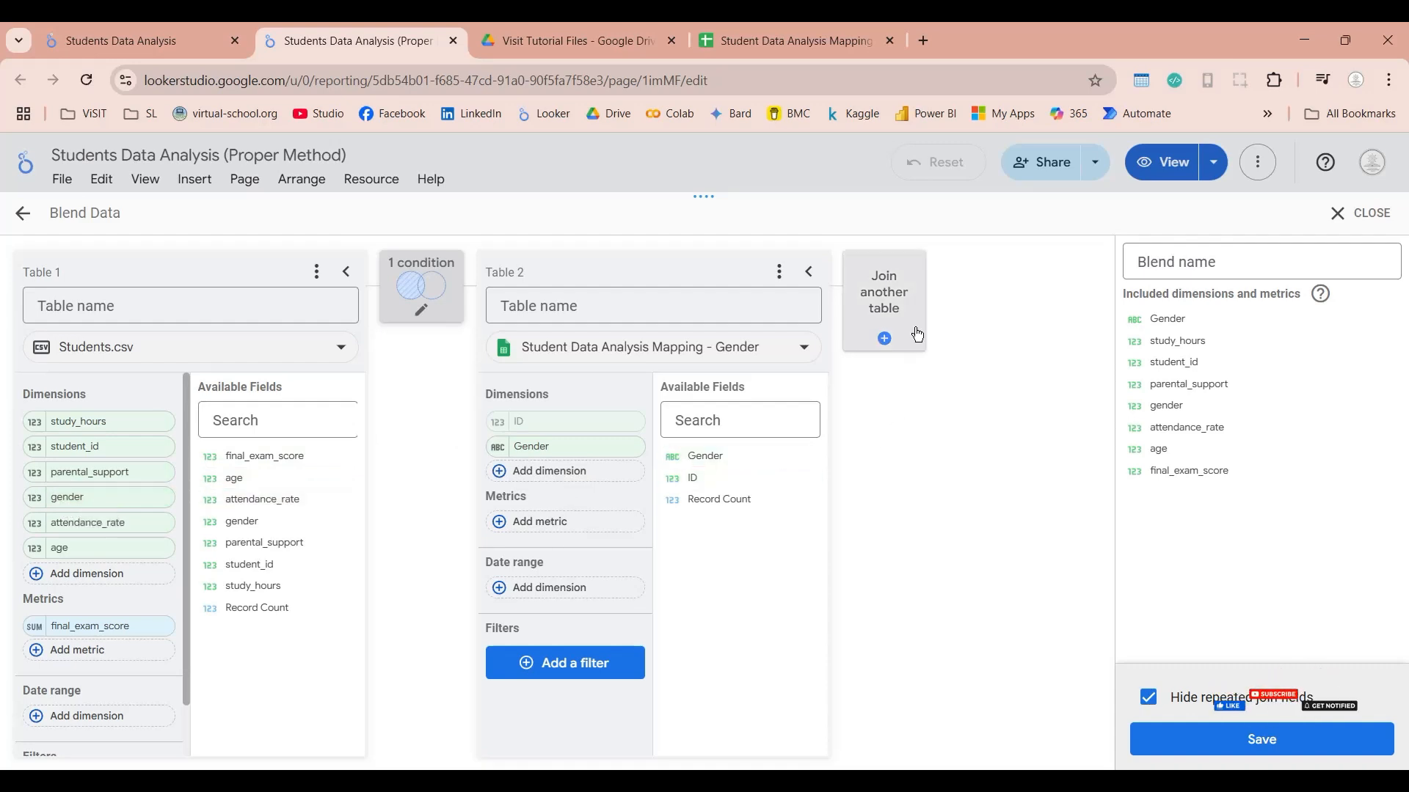
# Step: Add Student Data Analysis Mapping - Parental Support as the blend's third table and include ID among its dimensions
pyautogui.click(906, 301)
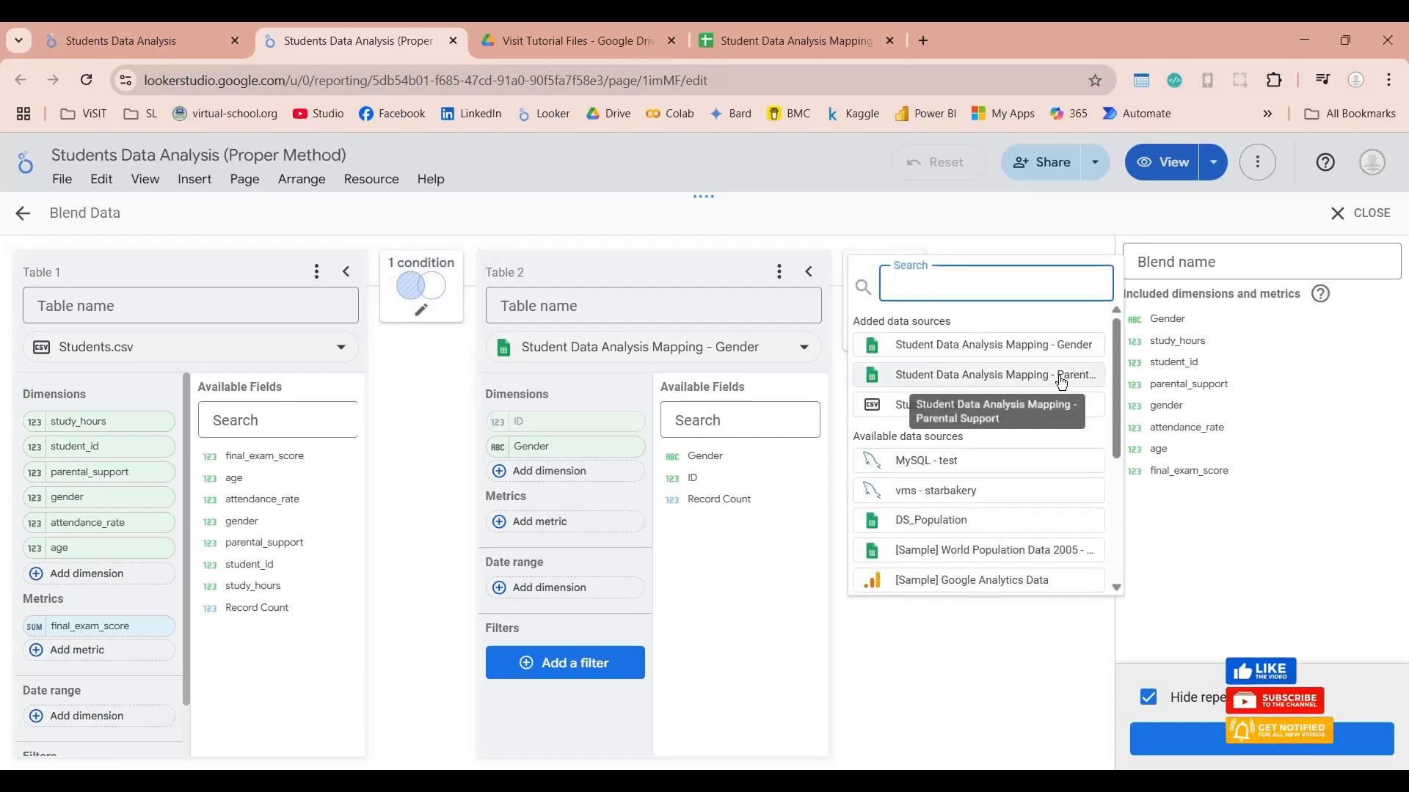
pyautogui.click(1060, 374)
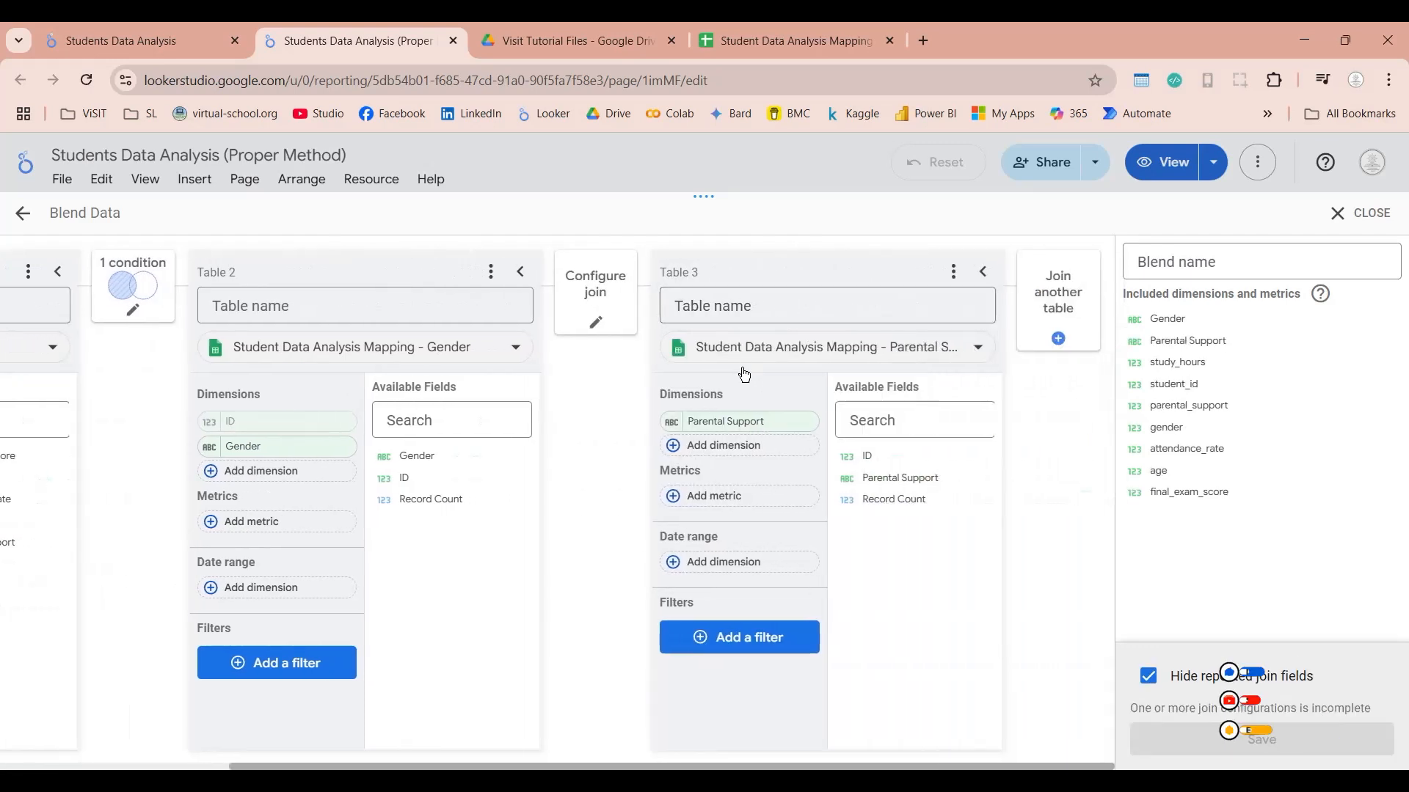
pyautogui.moveTo(890, 457); pyautogui.dragTo(746, 455)
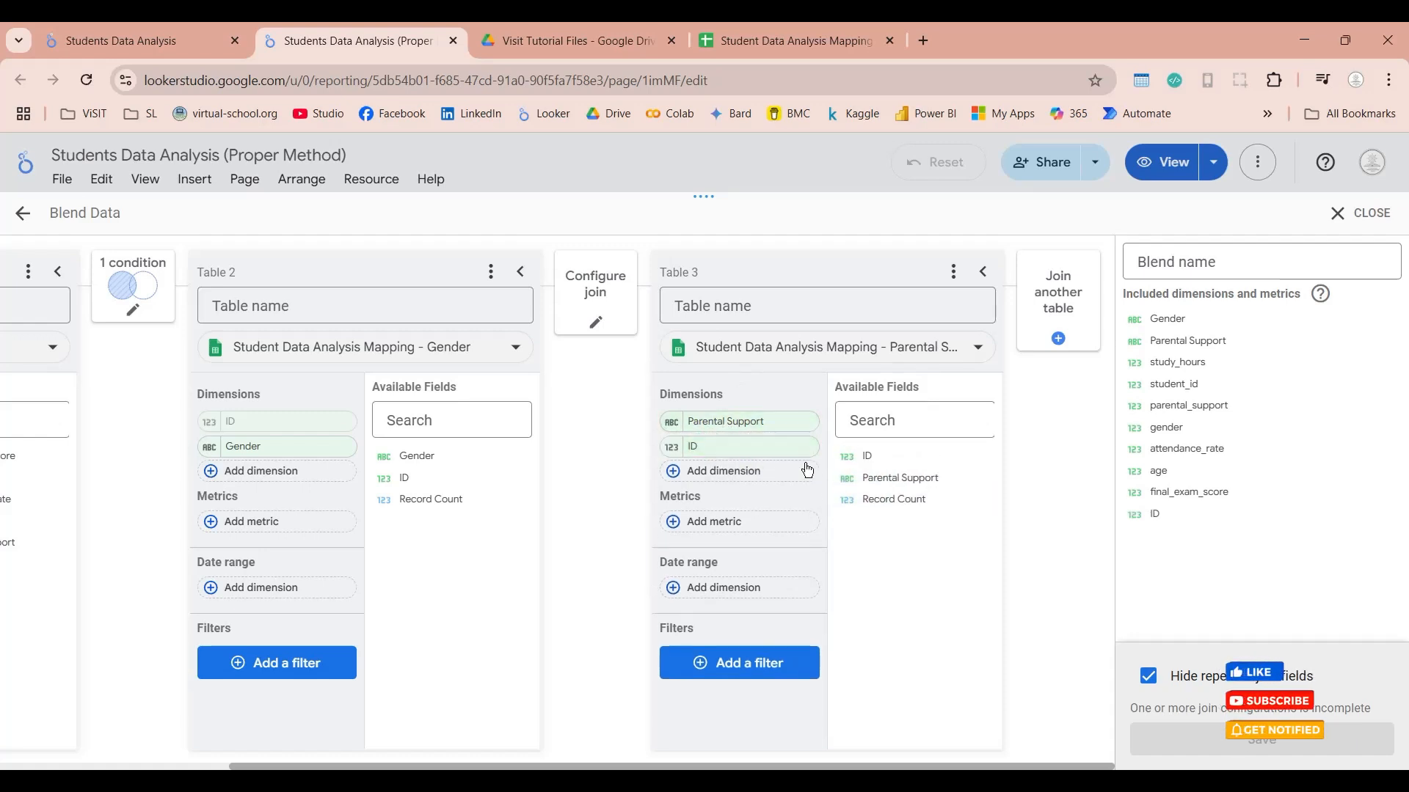
# Step: Configure Table 3's left outer join to match parental_support from Table 1 with its ID, and save it
pyautogui.click(592, 280)
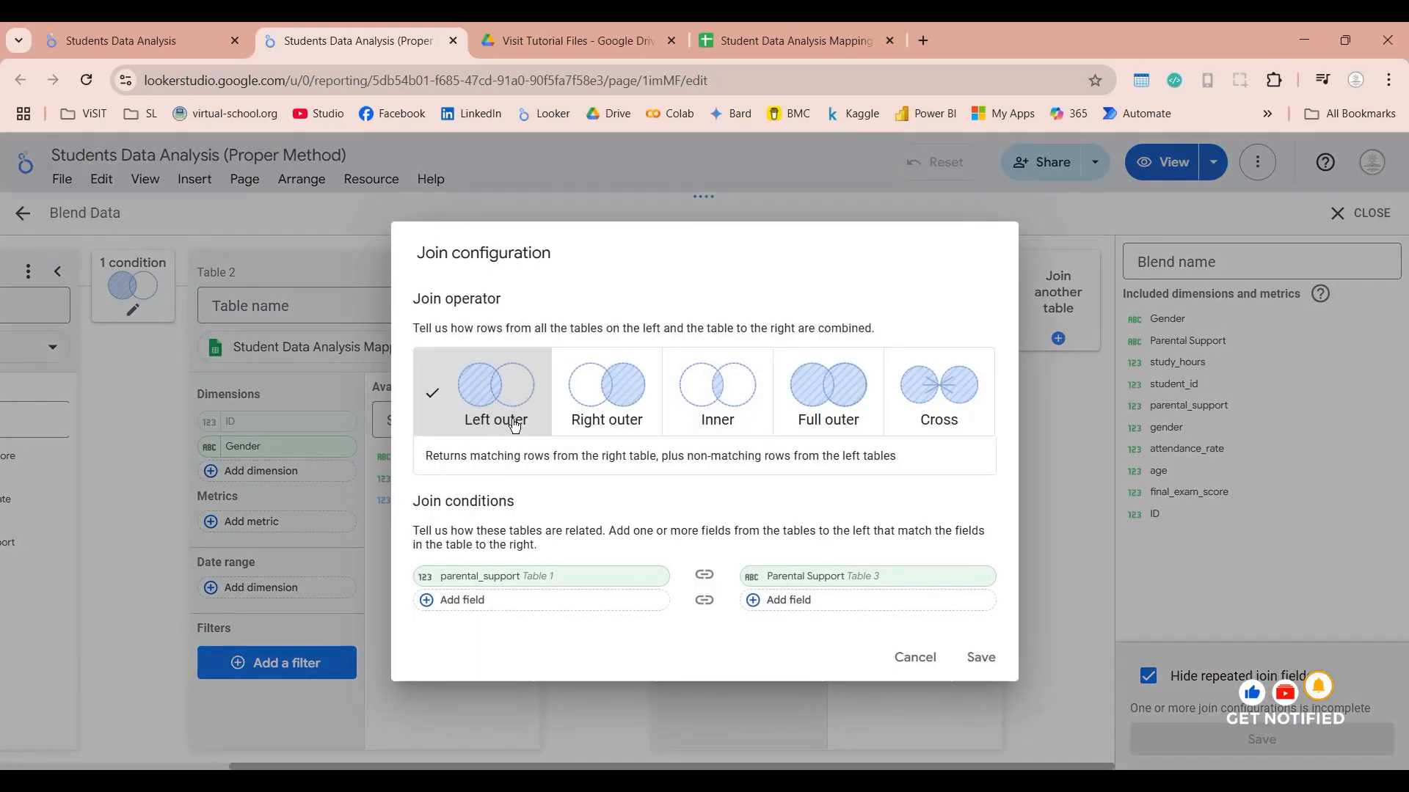
pyautogui.click(792, 598)
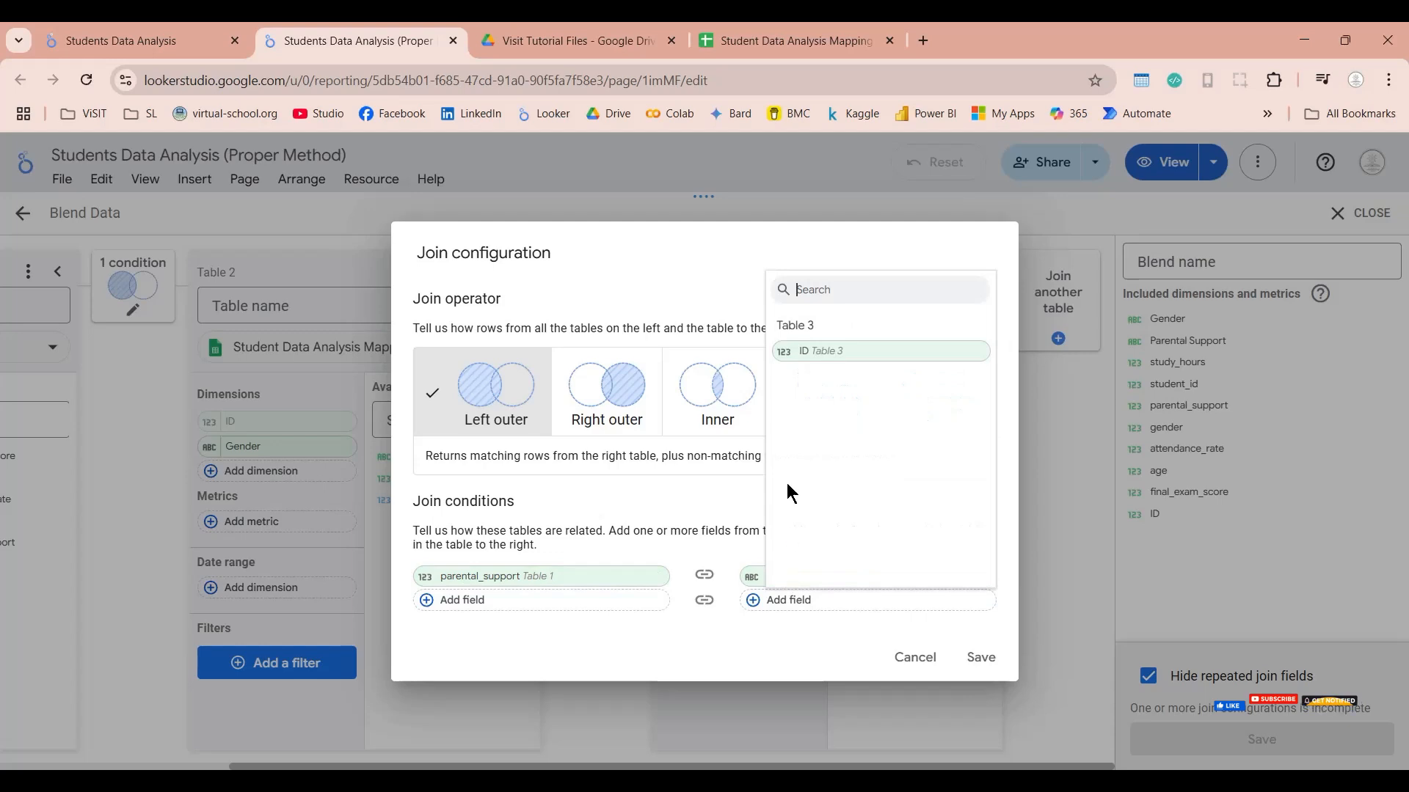
pyautogui.click(824, 363)
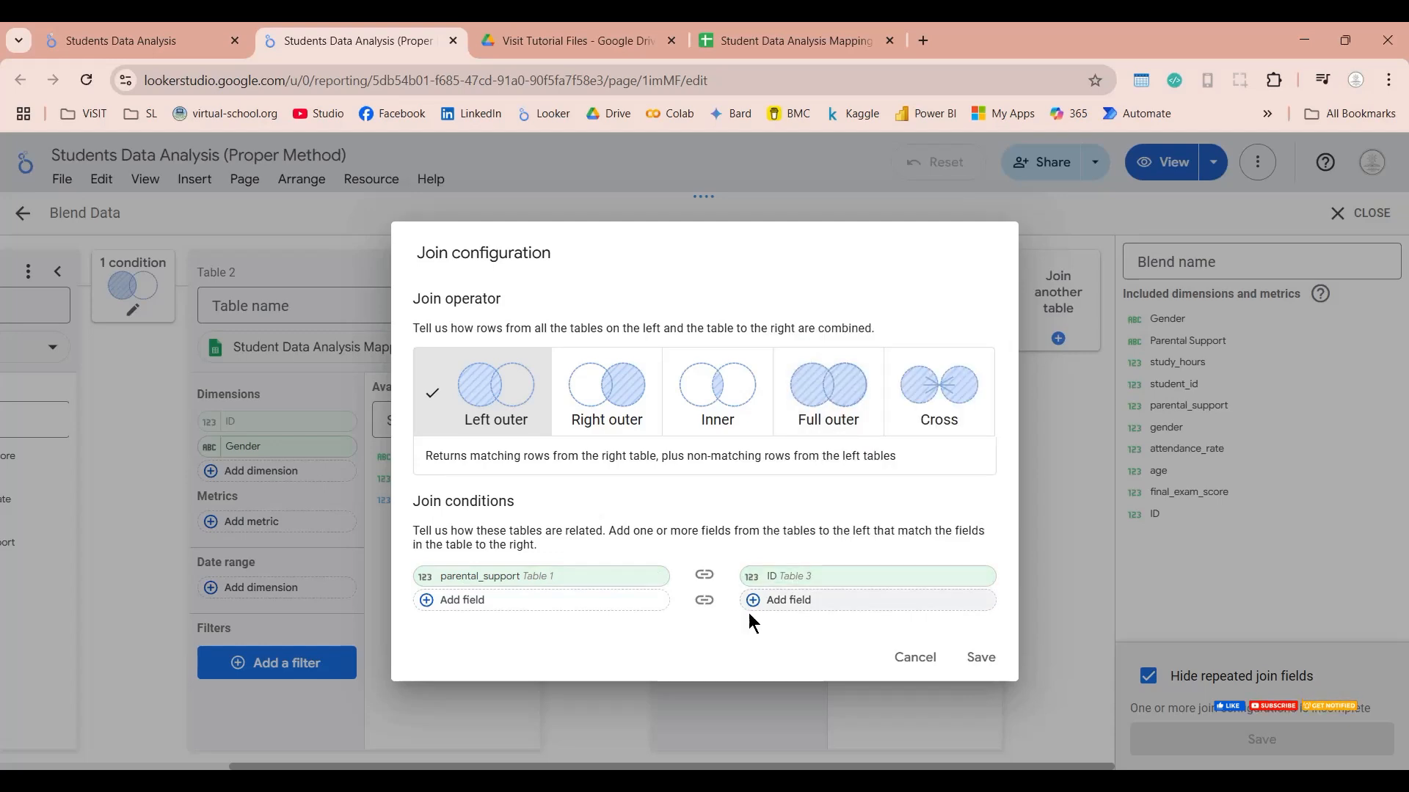
pyautogui.click(982, 659)
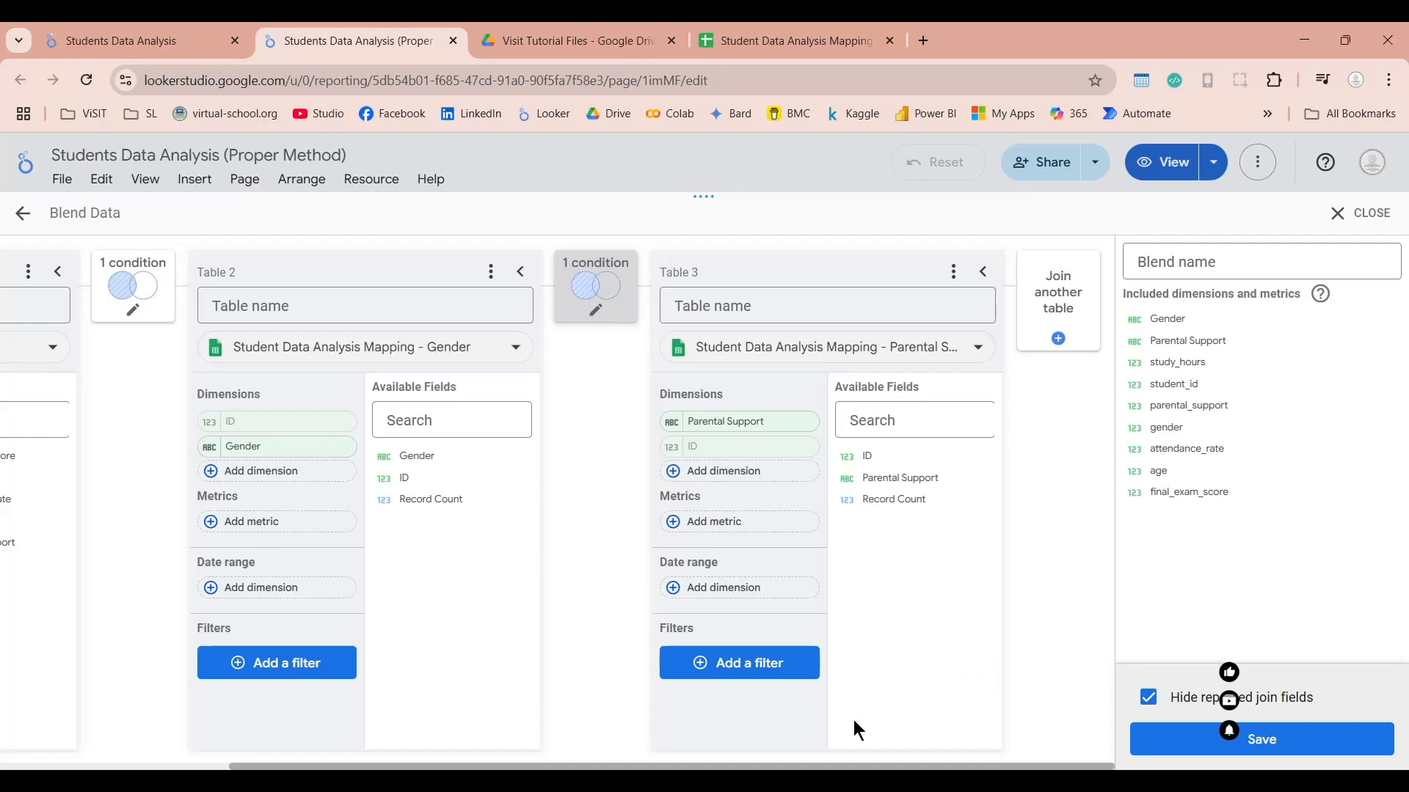
# Step: Name the blend "Stendents Data Analysis Blend" and save it
pyautogui.click(1184, 266)
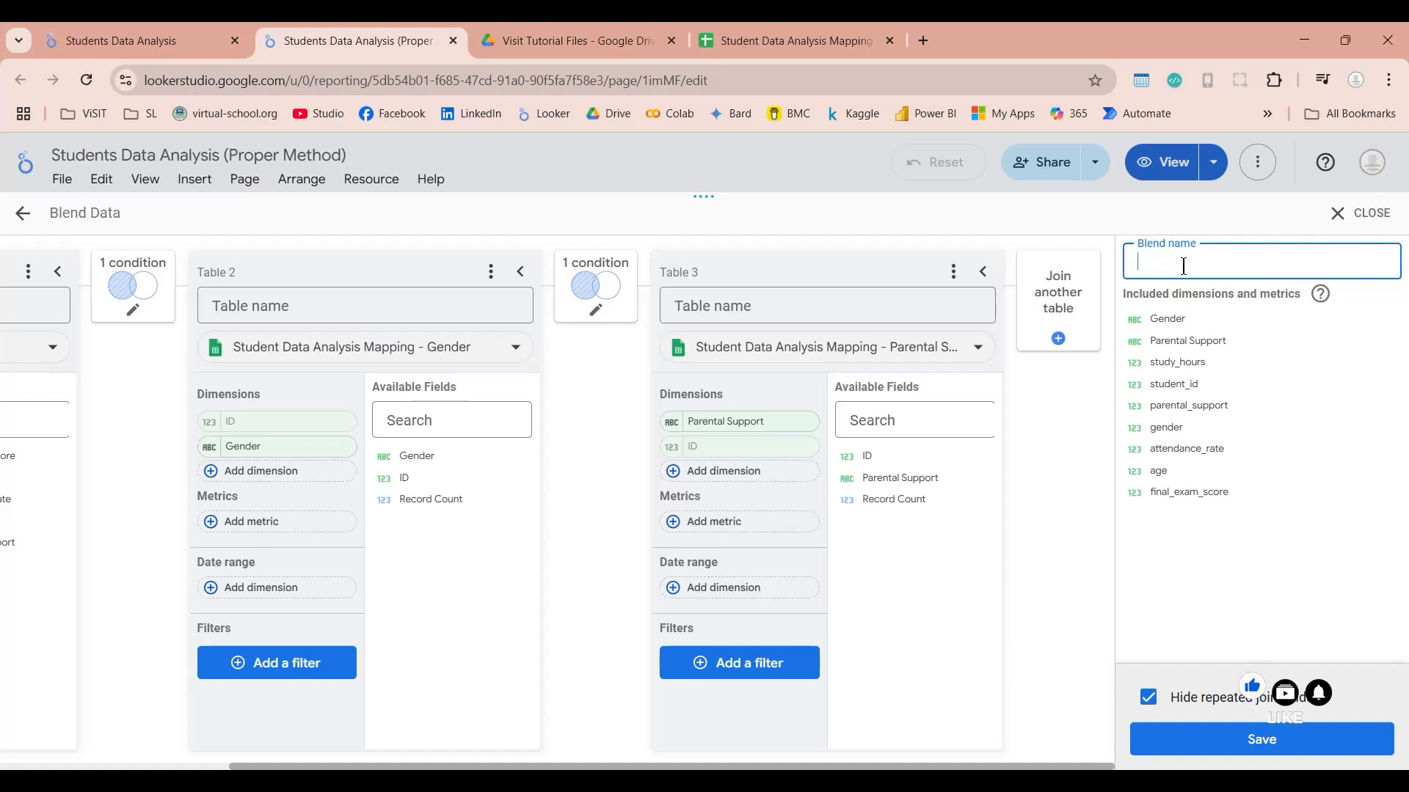
pyautogui.write('St')
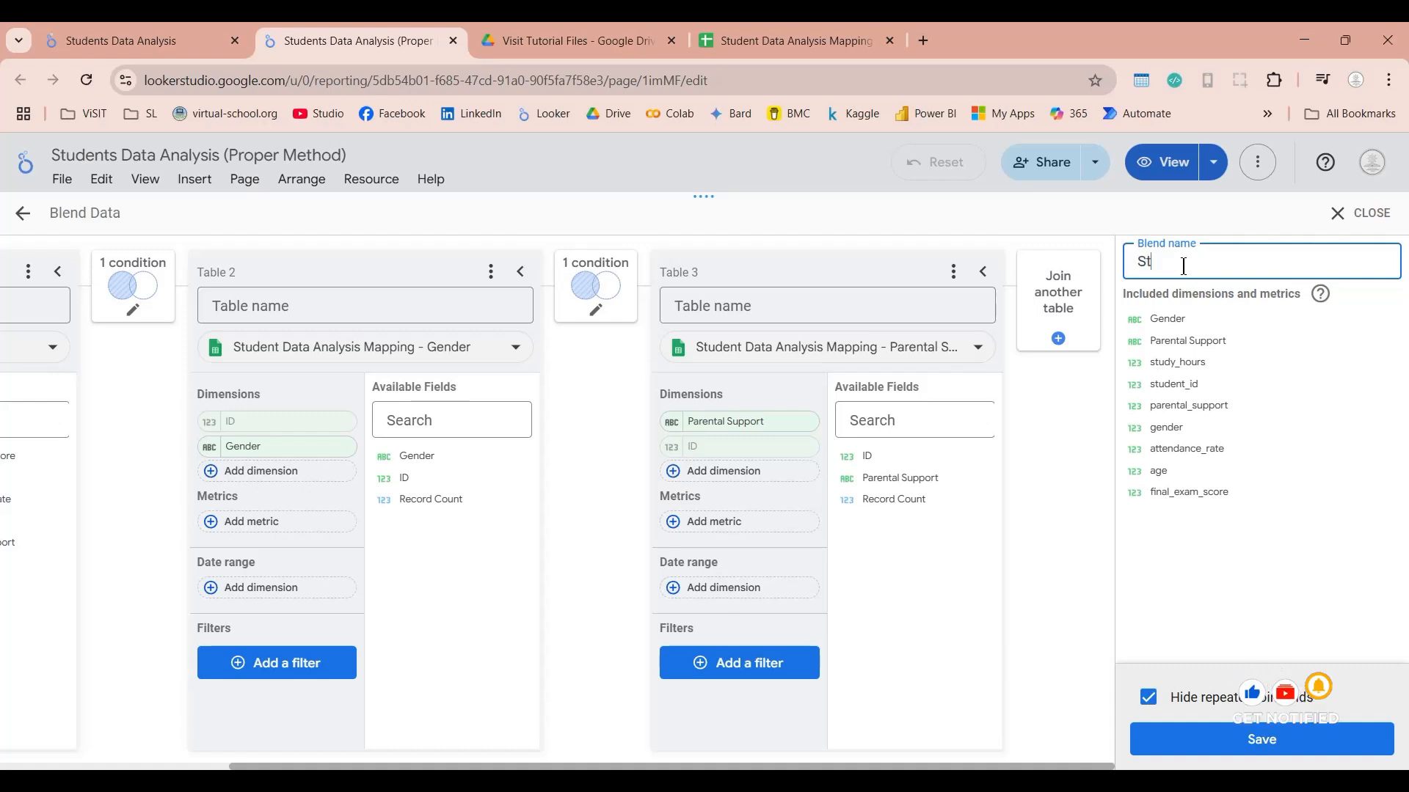
pyautogui.write('enden')
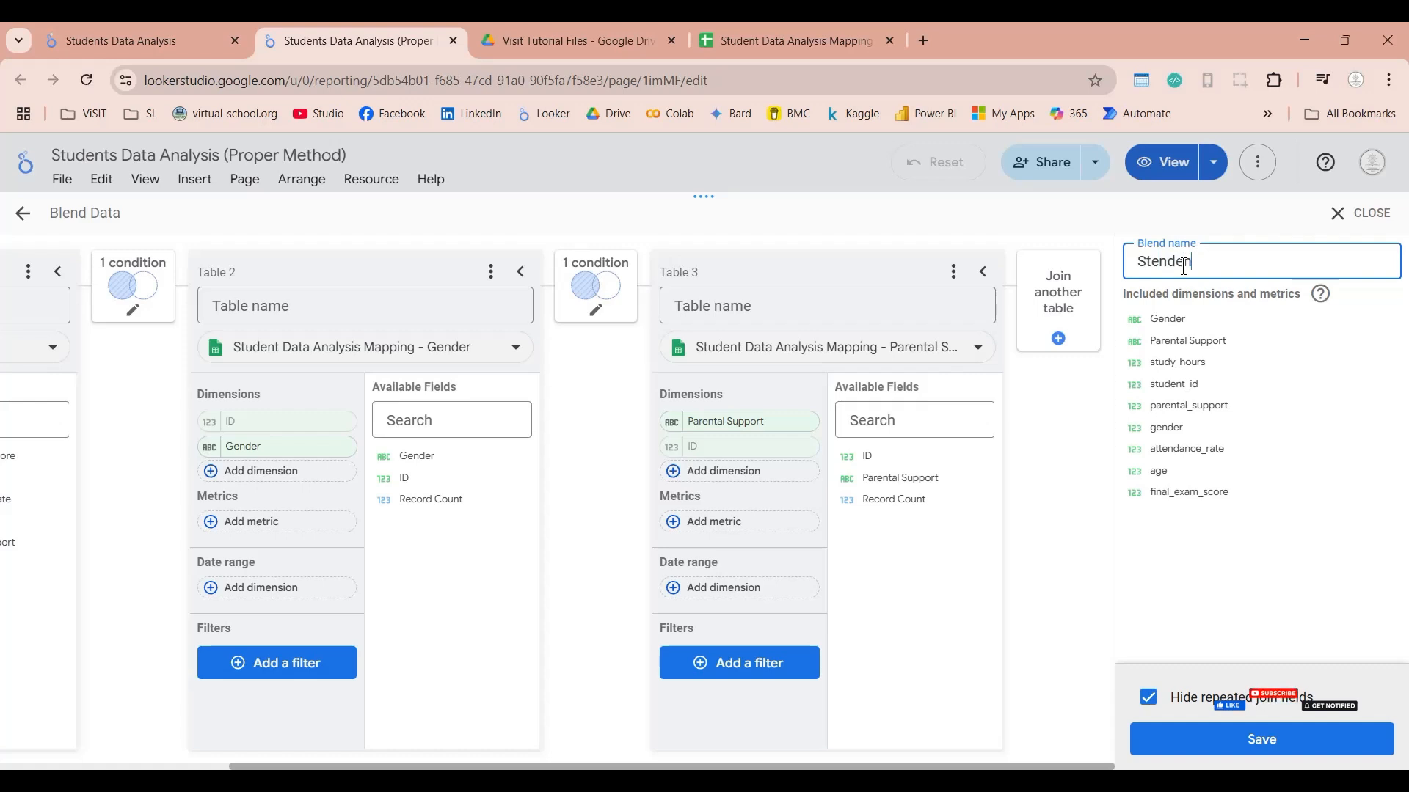
pyautogui.write('ts Data Anal')
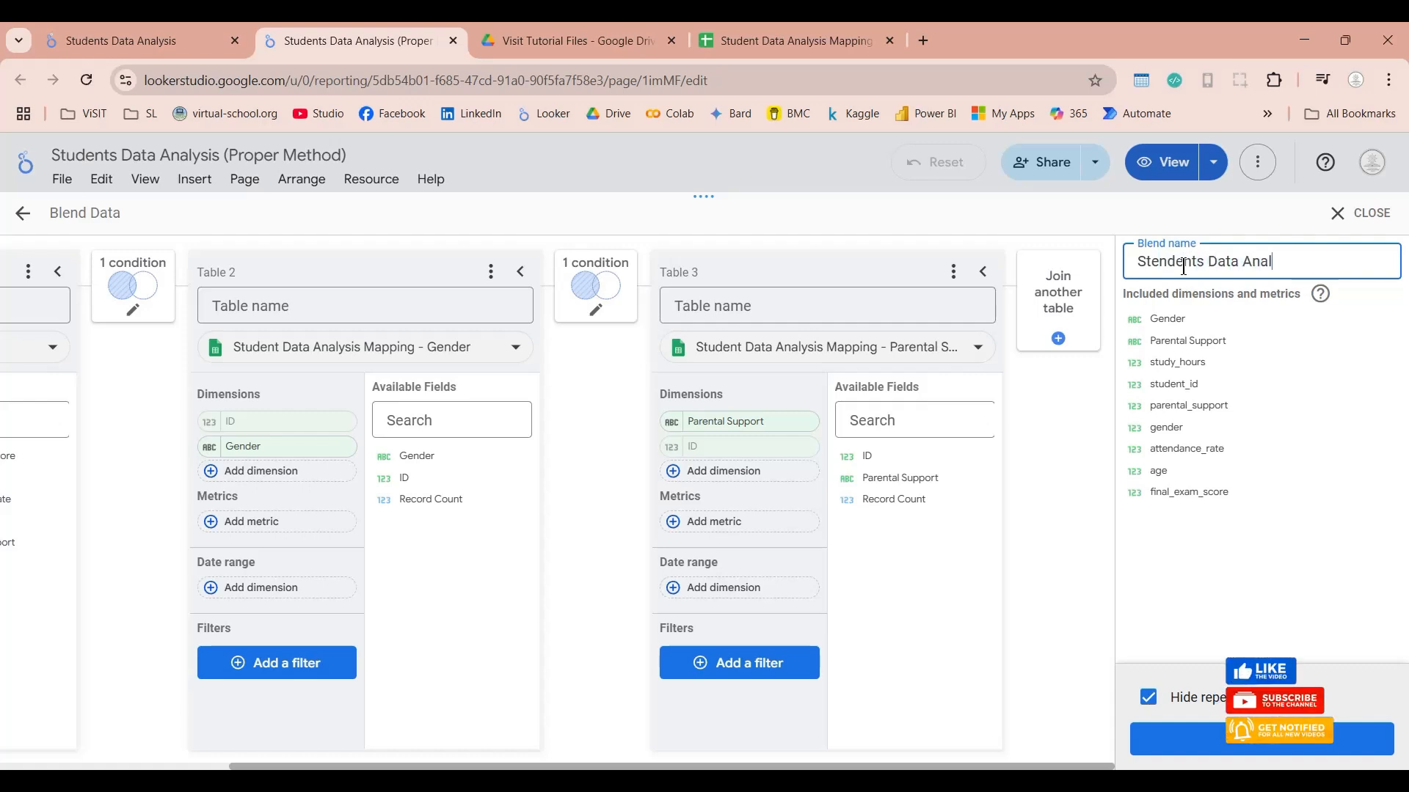
pyautogui.write('ysis Blend')
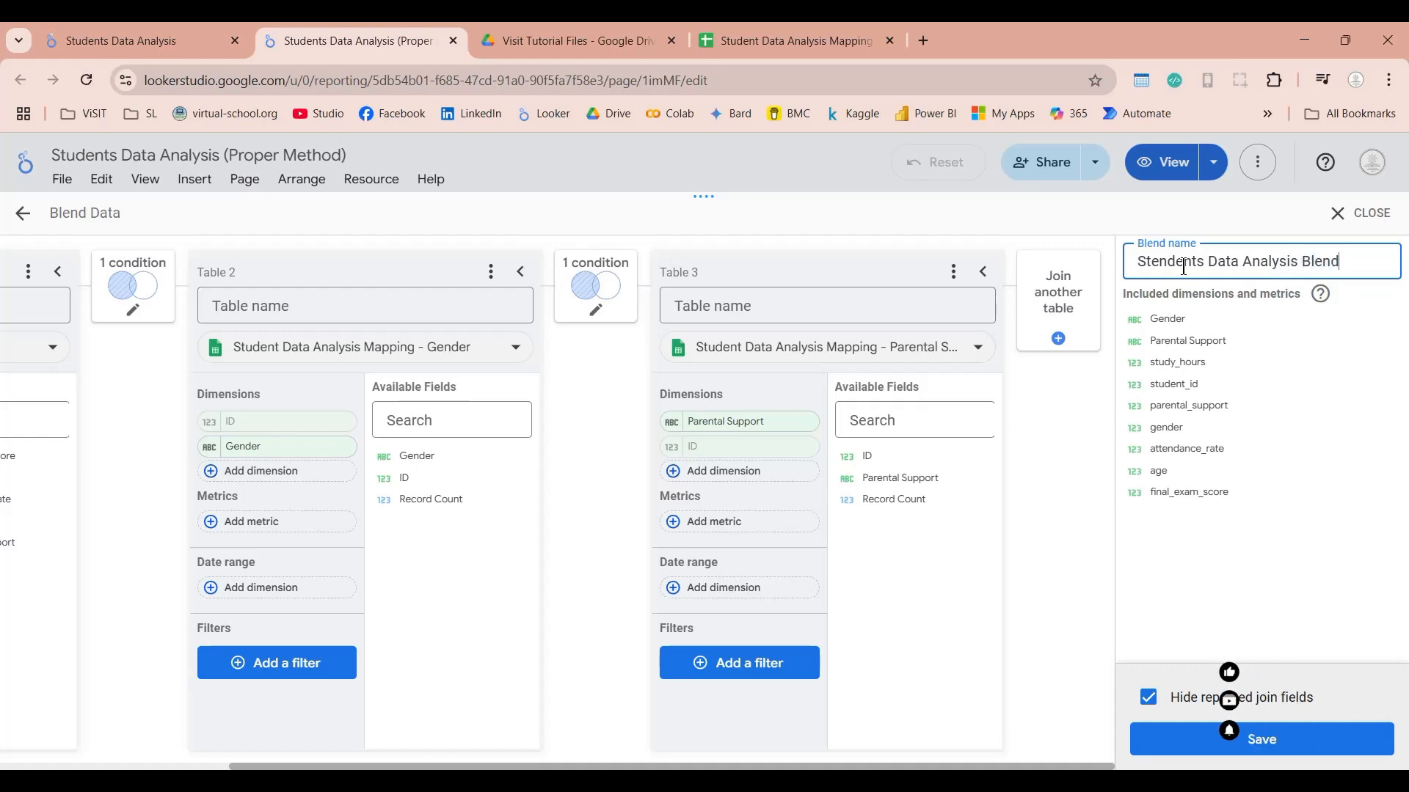
pyautogui.click(1182, 748)
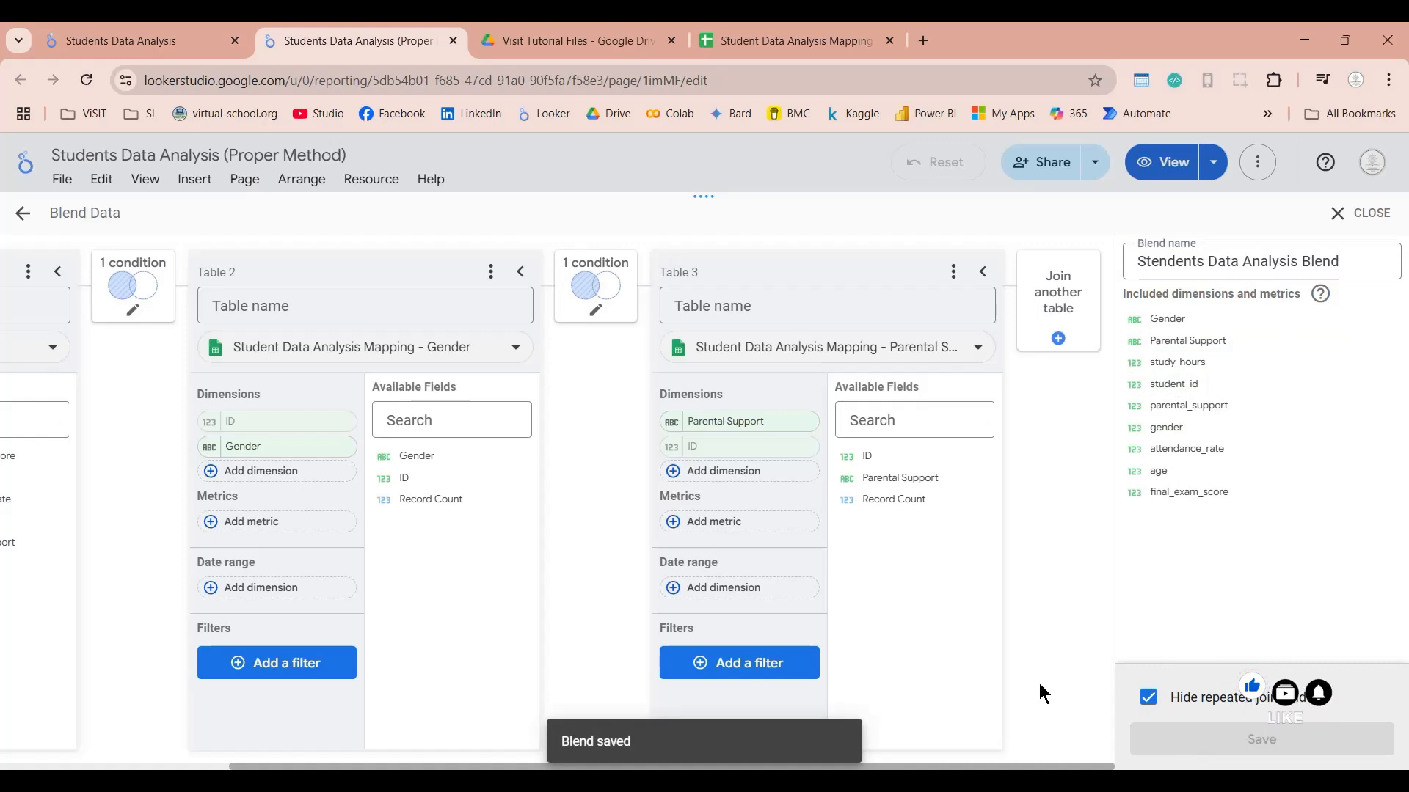
# Step: Close the blend editor and show only the fields of Stendents Data Analysis Blend among the report's data sources
pyautogui.click(1355, 219)
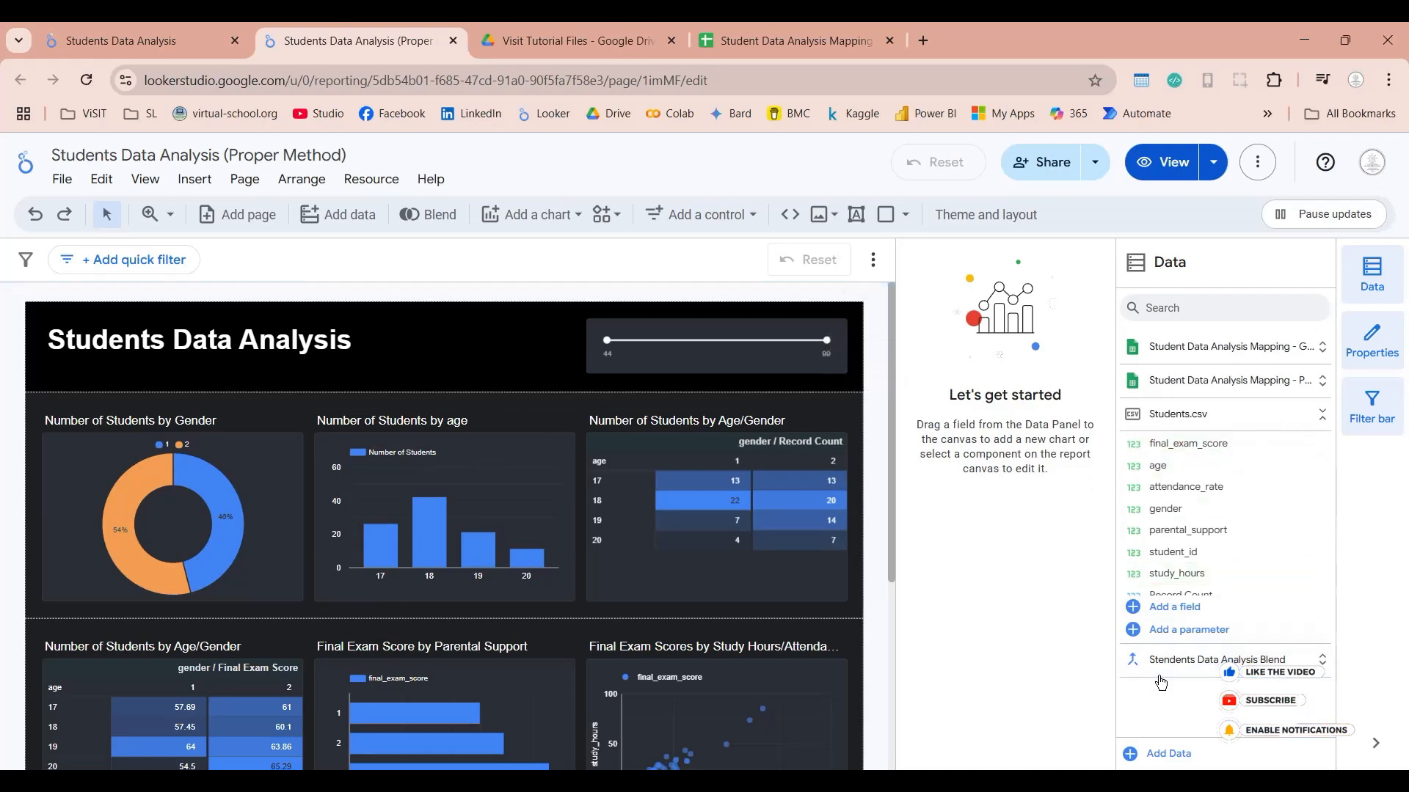
pyautogui.click(1255, 658)
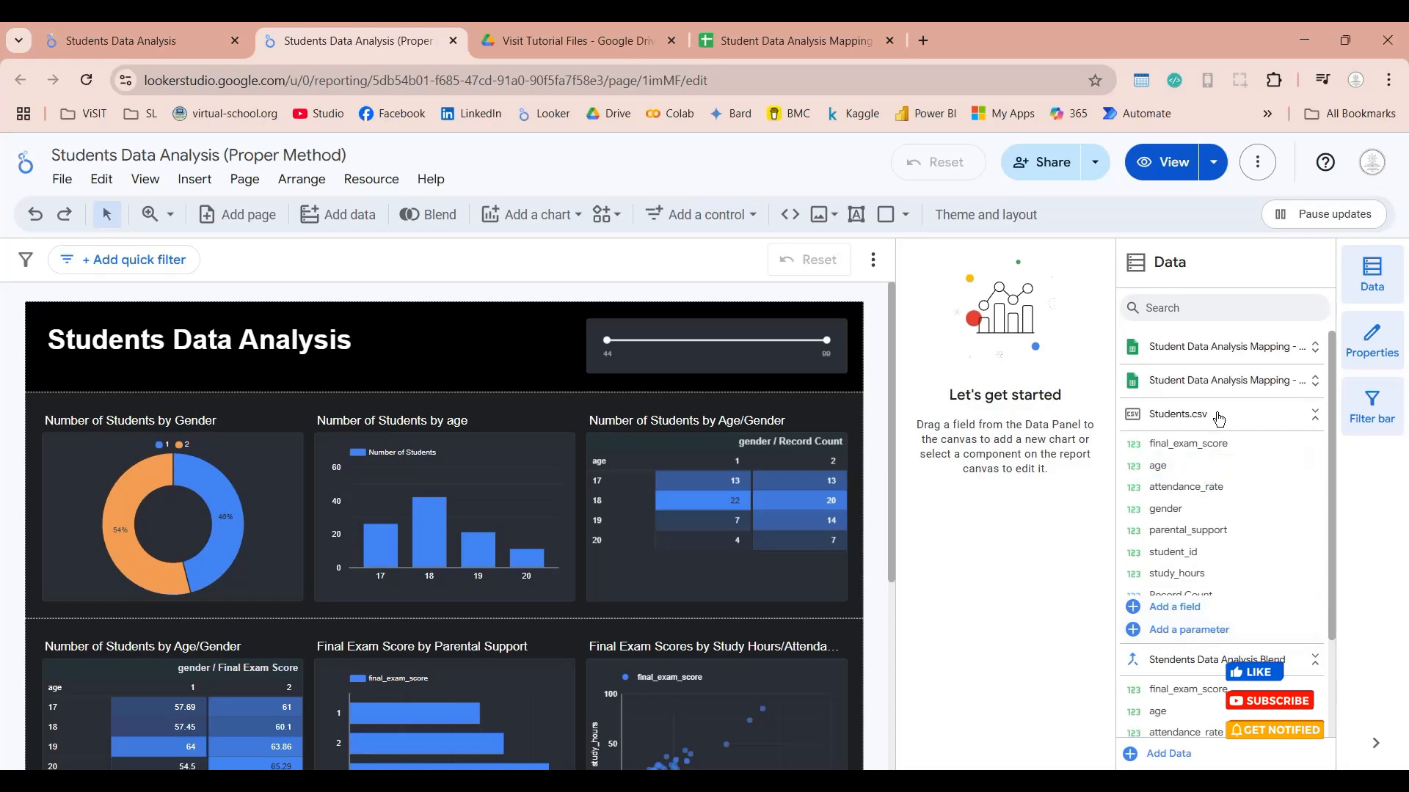
pyautogui.click(1218, 418)
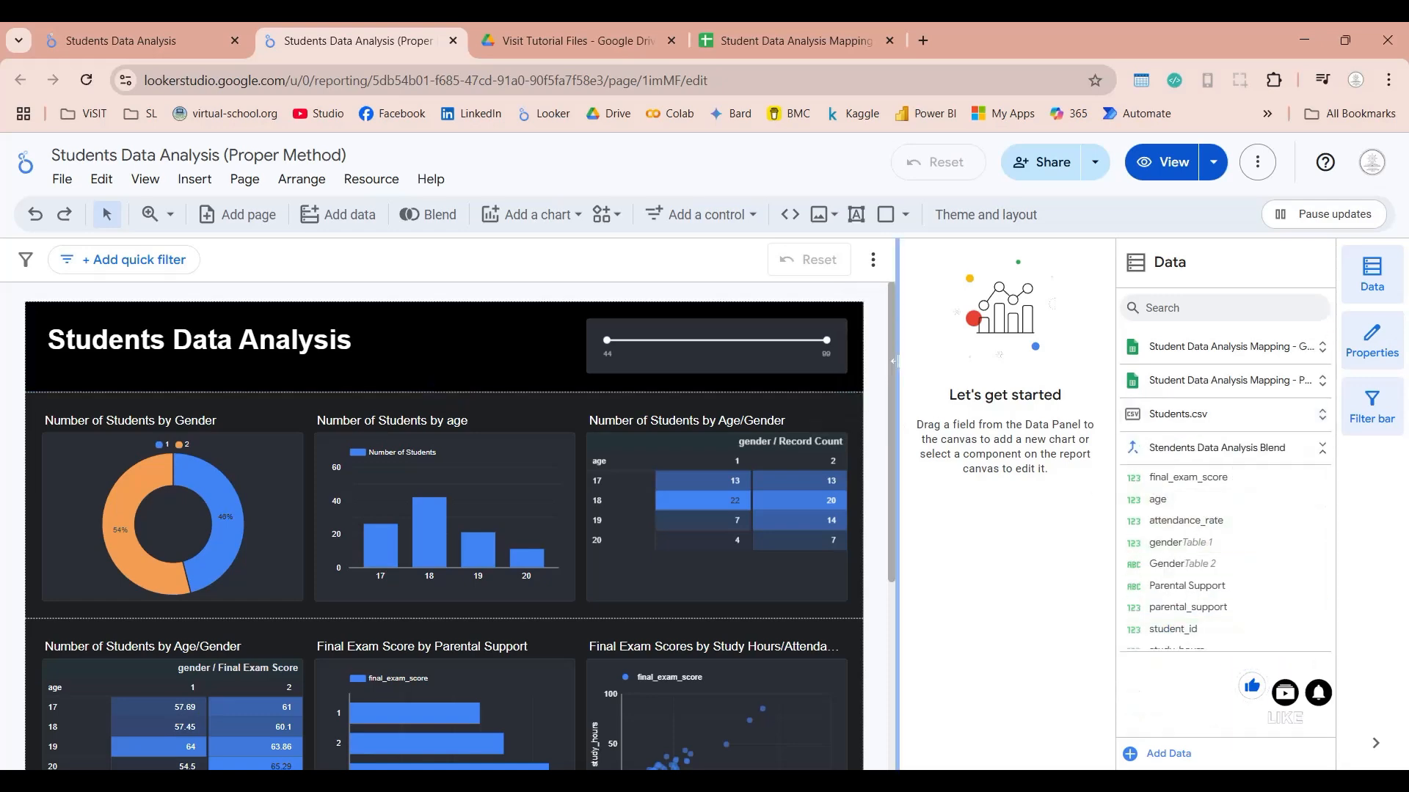
# Step: Switch the Number of Students by Age/Gender pivot table to Stendents Data Analysis Blend, with age as row and Gender from Table 2 as column dimension
pyautogui.scroll(-2, 895, 464)
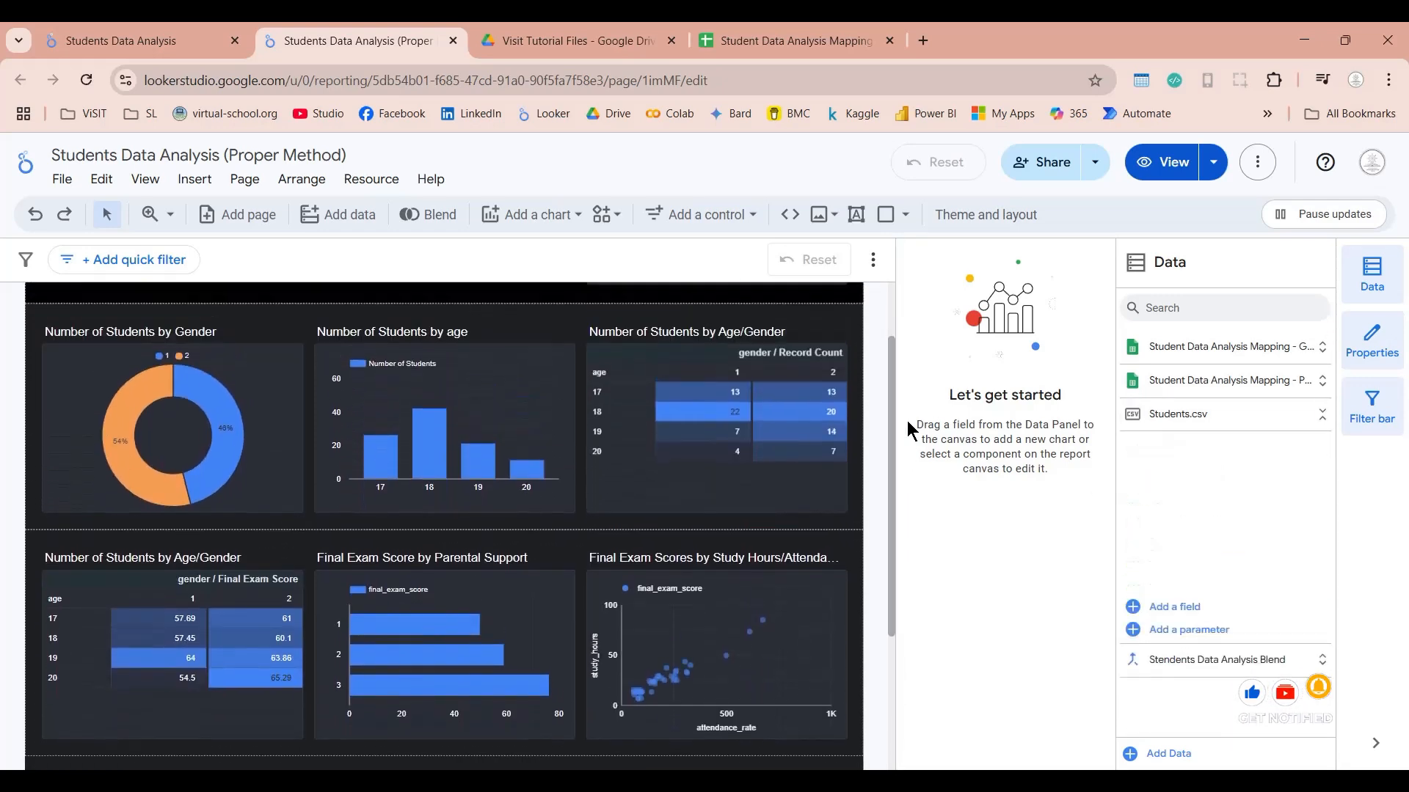
pyautogui.click(727, 334)
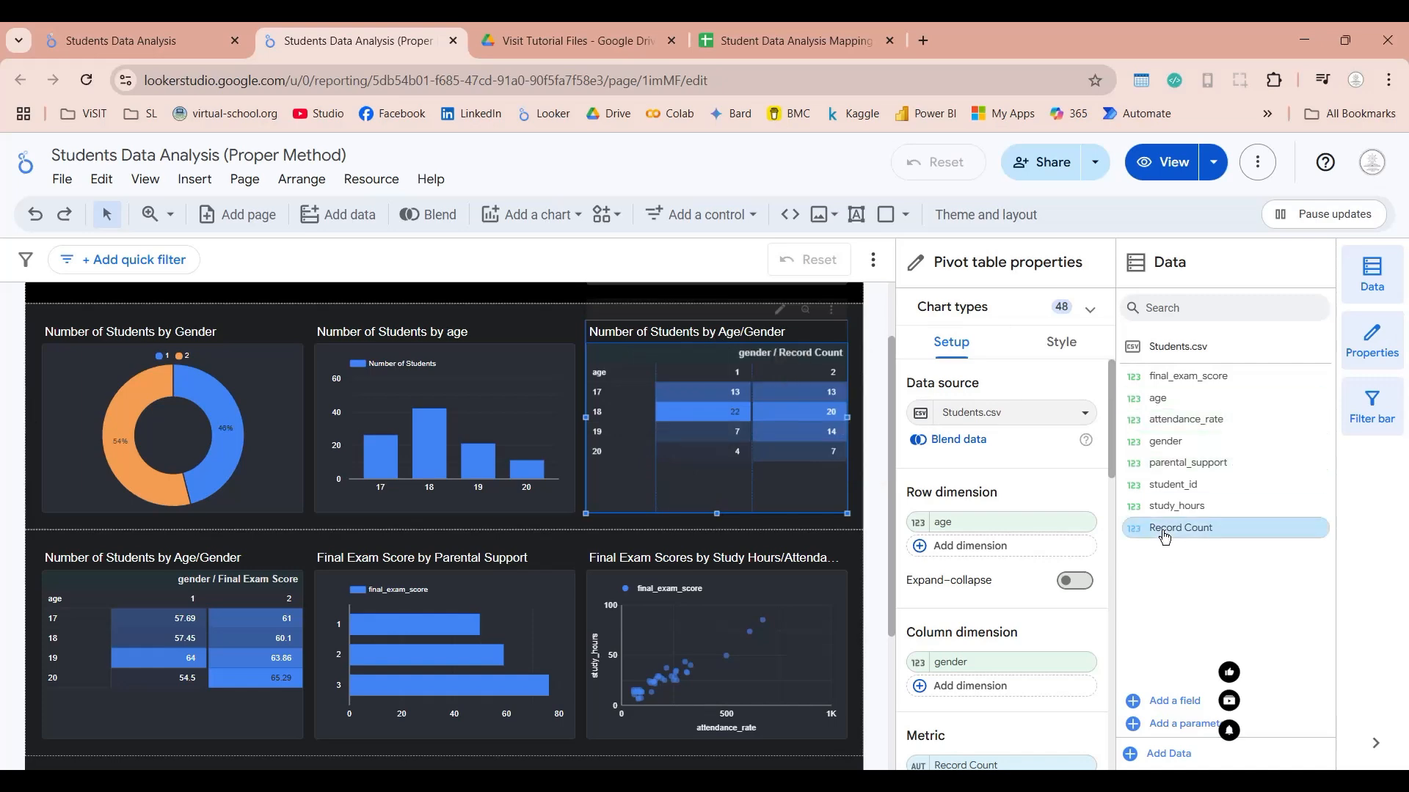
pyautogui.click(986, 415)
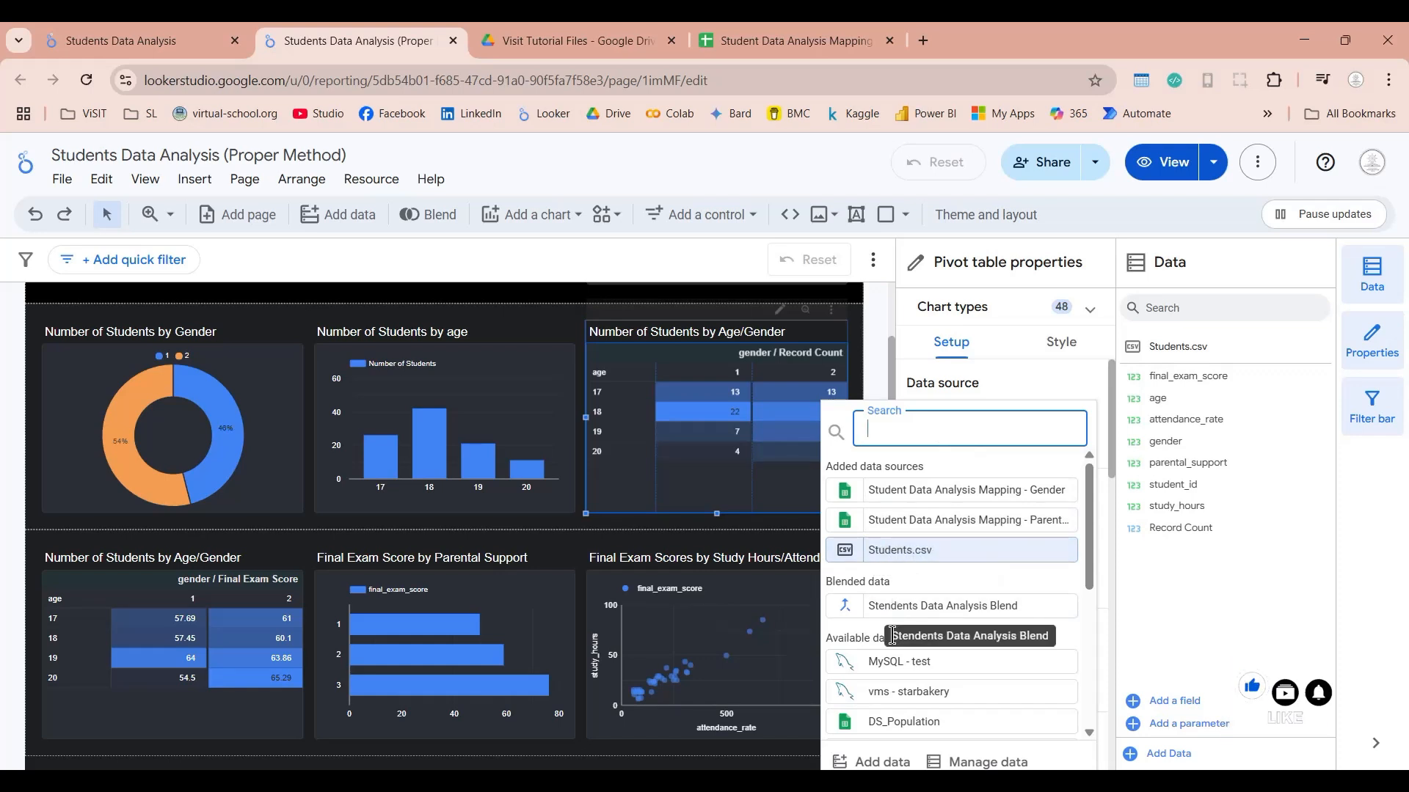
pyautogui.click(936, 606)
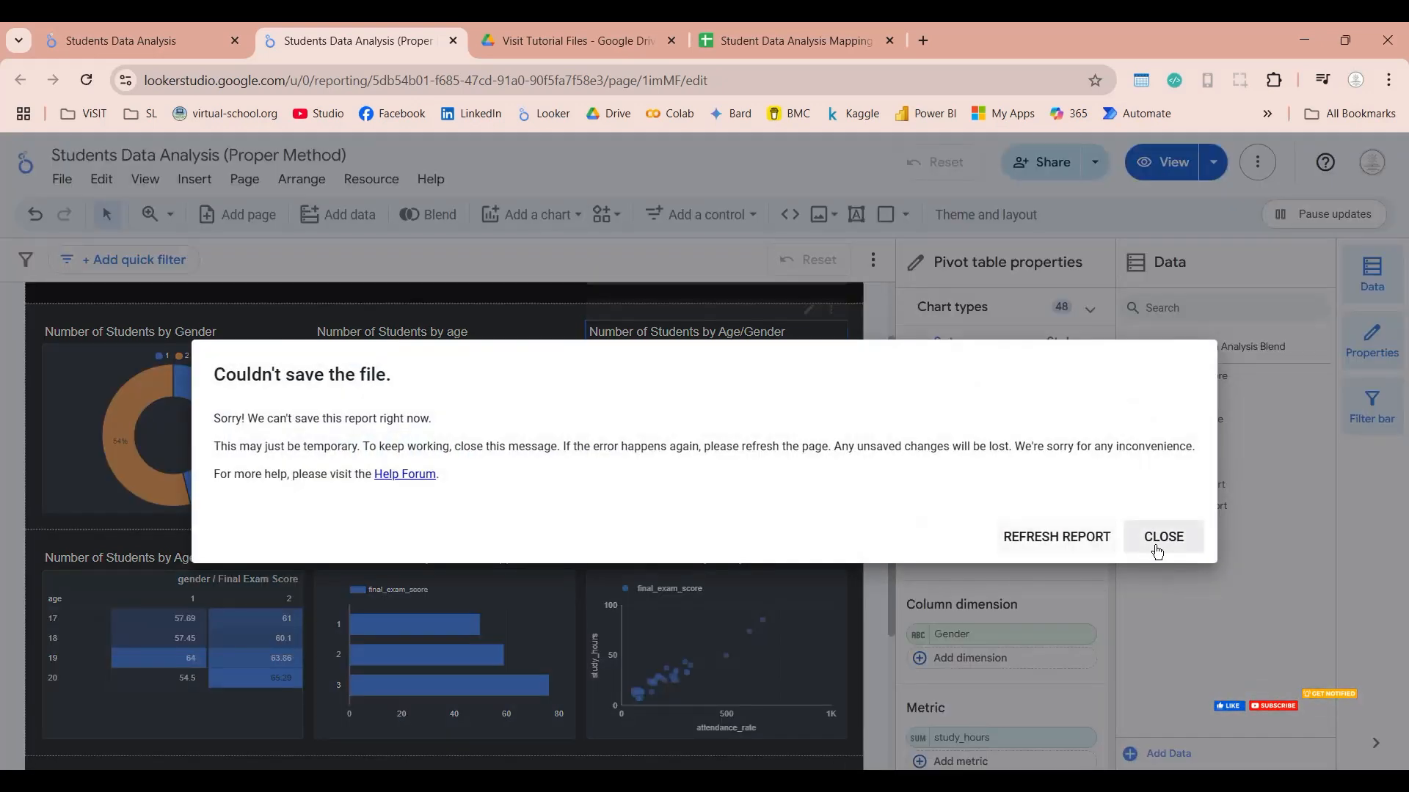
pyautogui.click(1076, 538)
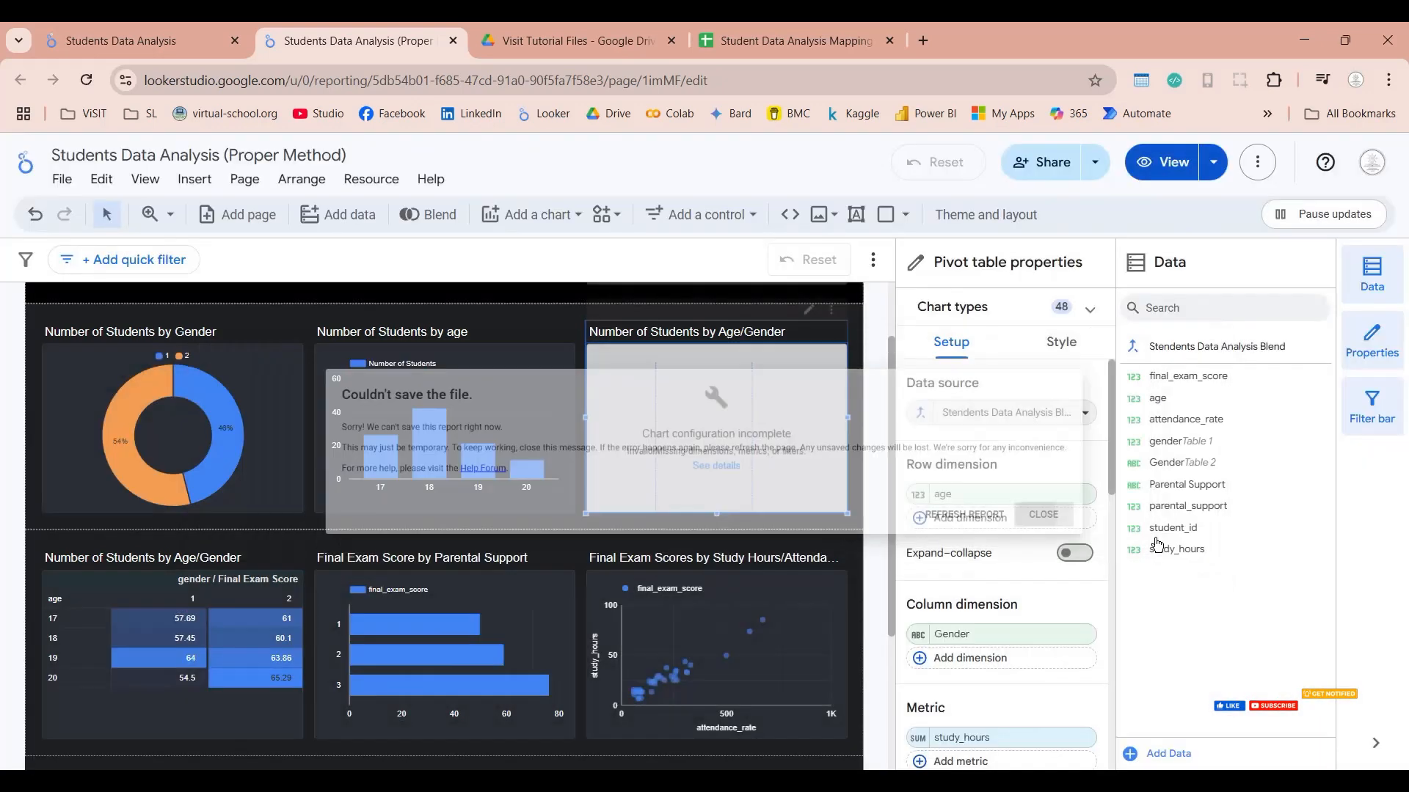
pyautogui.moveTo(1152, 398); pyautogui.dragTo(1002, 514)
pyautogui.scroll(-2, 1016, 549)
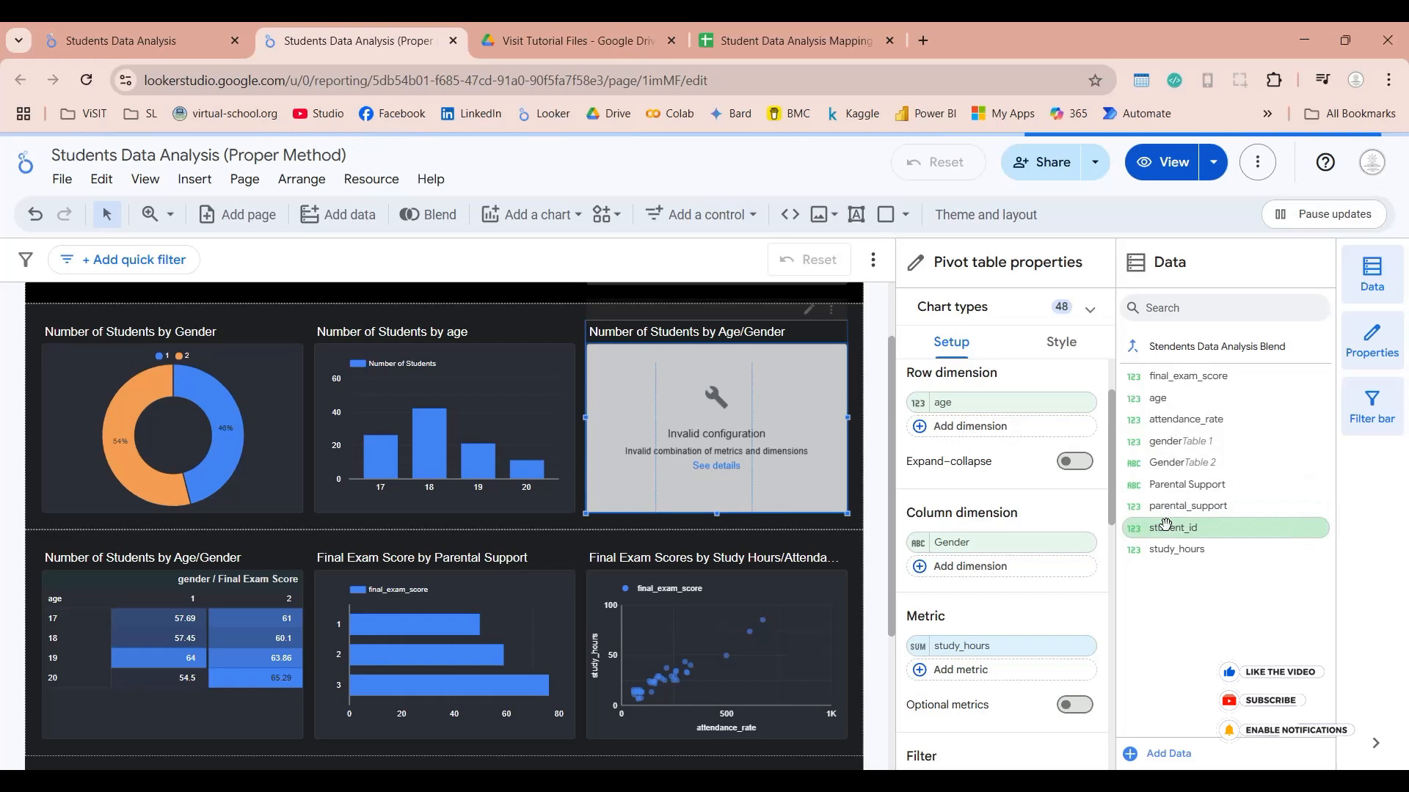
pyautogui.moveTo(1172, 462); pyautogui.dragTo(988, 562)
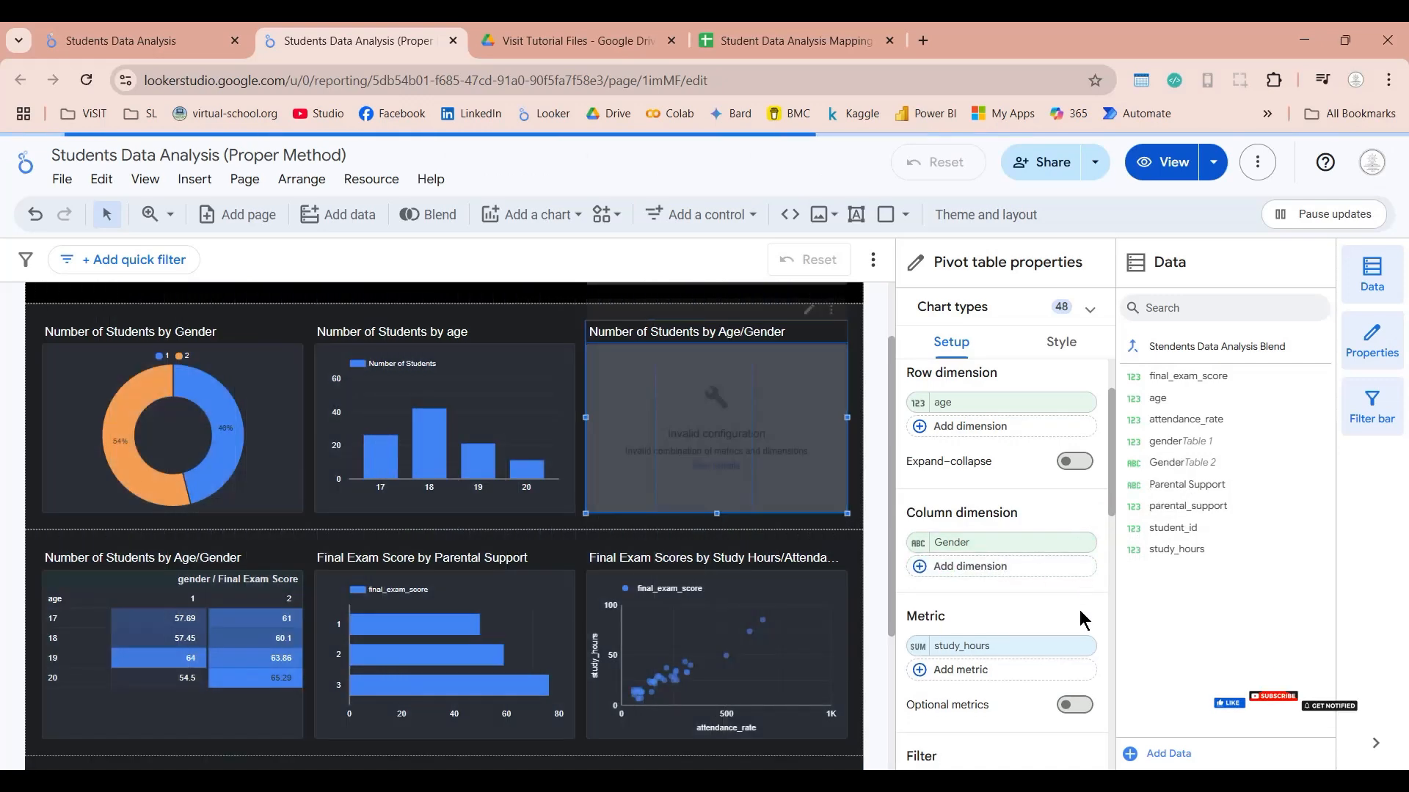
pyautogui.scroll(-1, 1082, 609)
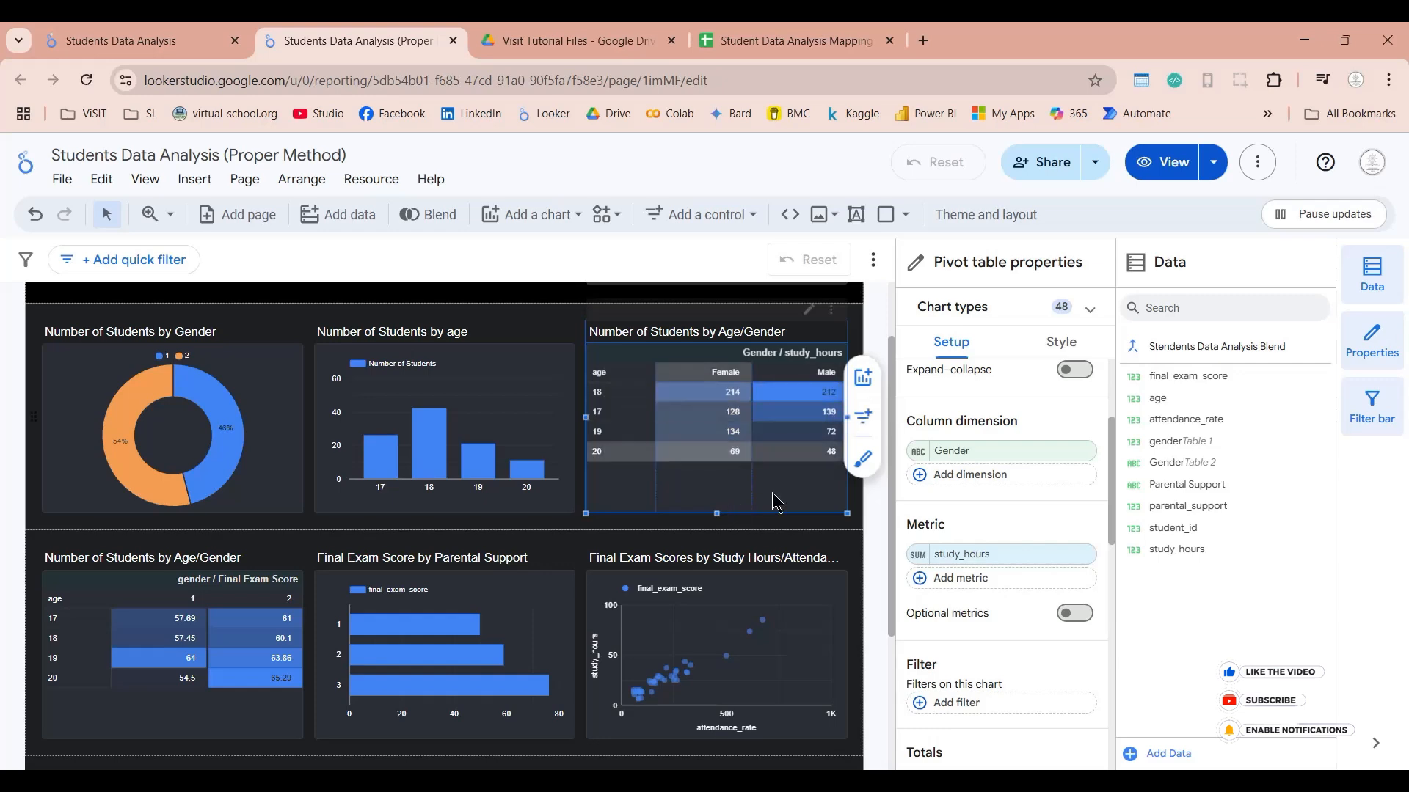
# Step: Switch the Number of Students by Gender donut chart's data source to Stendents Data Analysis Blend
pyautogui.click(226, 366)
pyautogui.click(1055, 417)
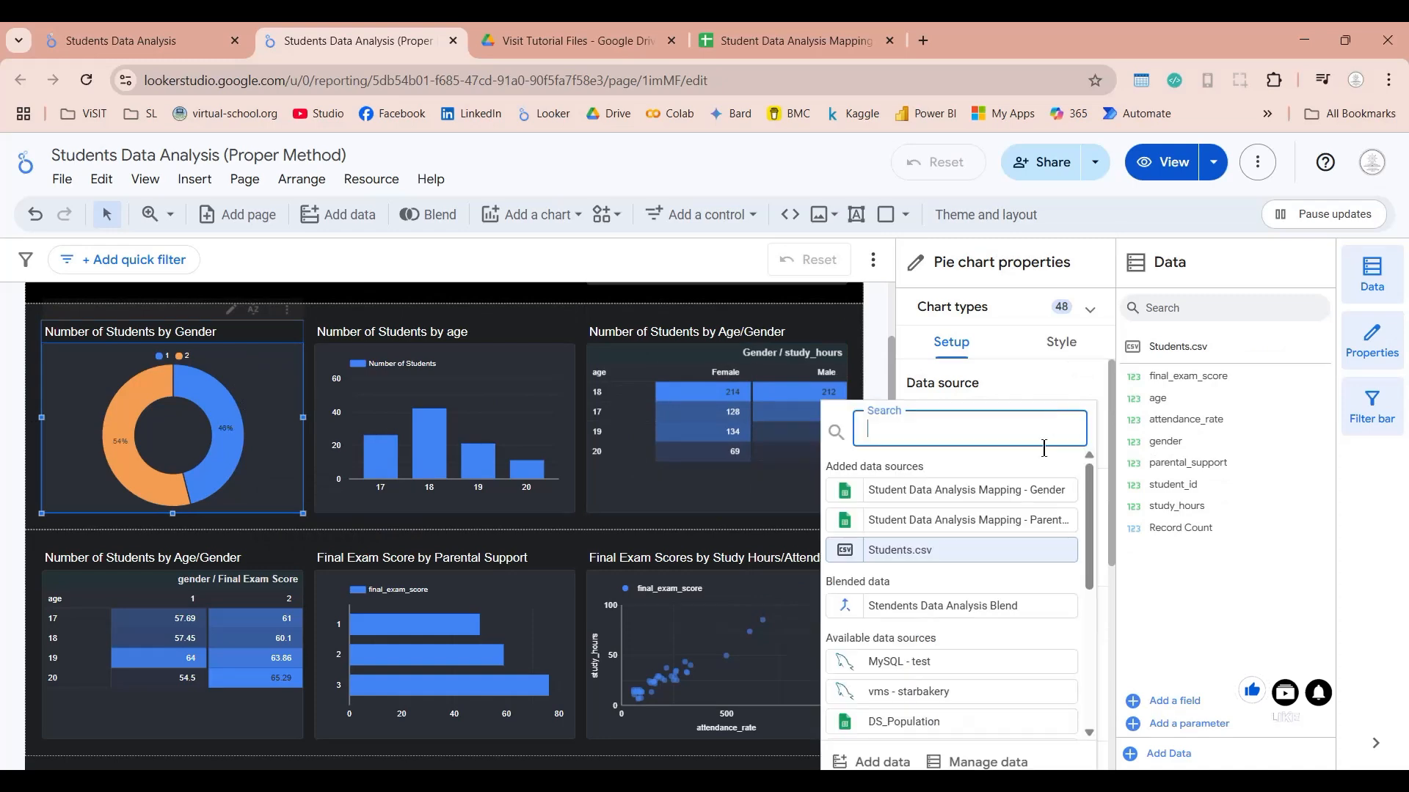
pyautogui.click(935, 610)
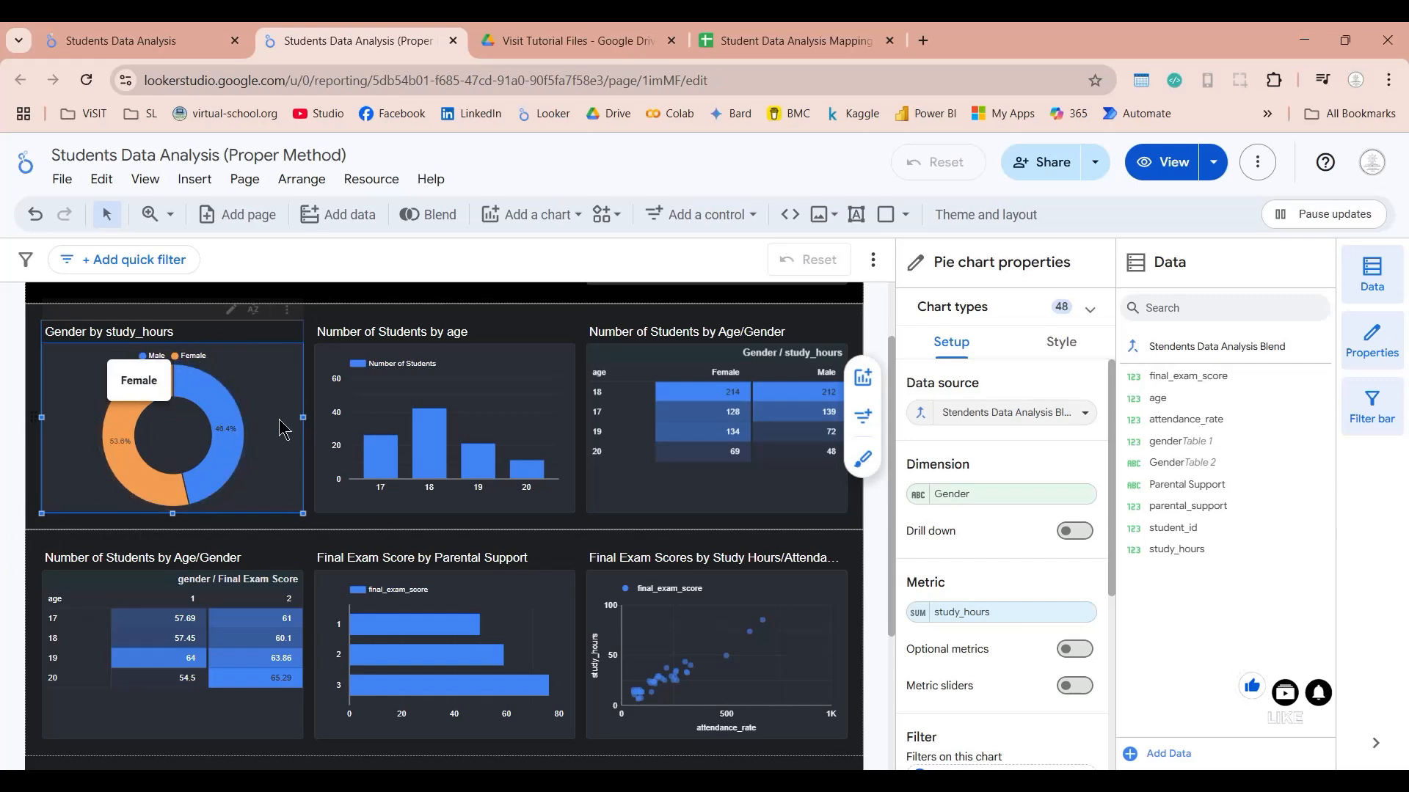
# Step: Switch the Final Exam Score by Parental Support bar chart's data source to Stendents Data Analysis Blend and deselect the chart
pyautogui.scroll(-2, 308, 455)
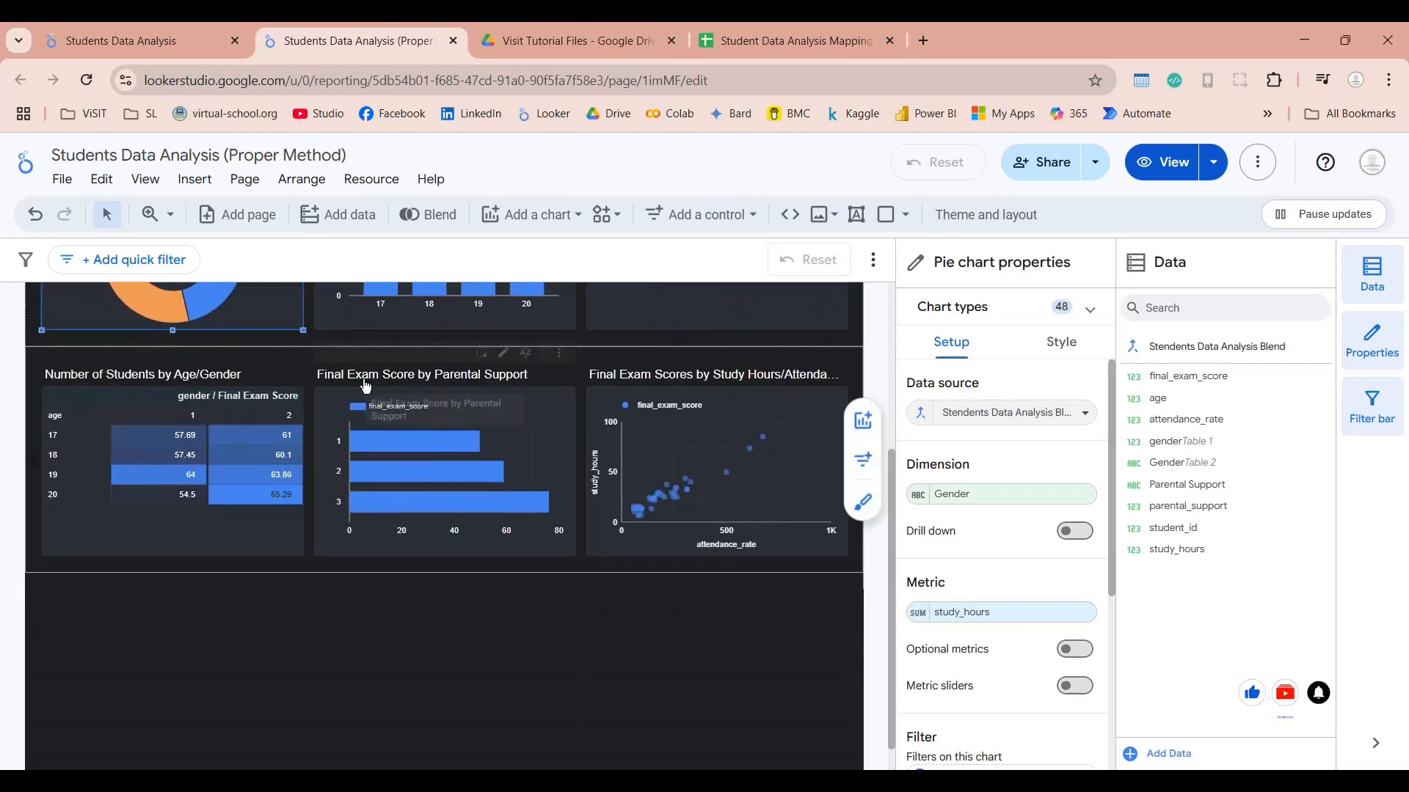
pyautogui.click(382, 397)
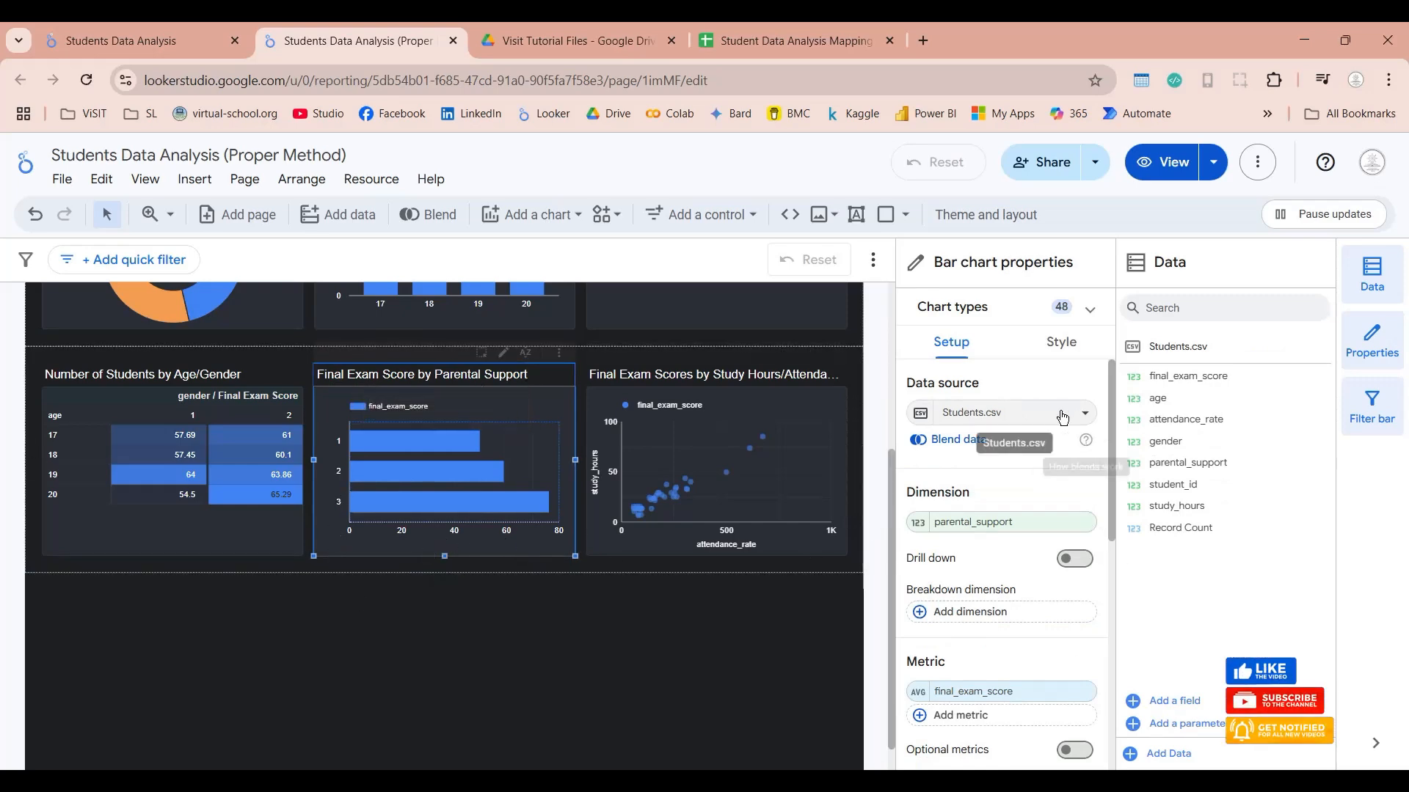
pyautogui.click(998, 413)
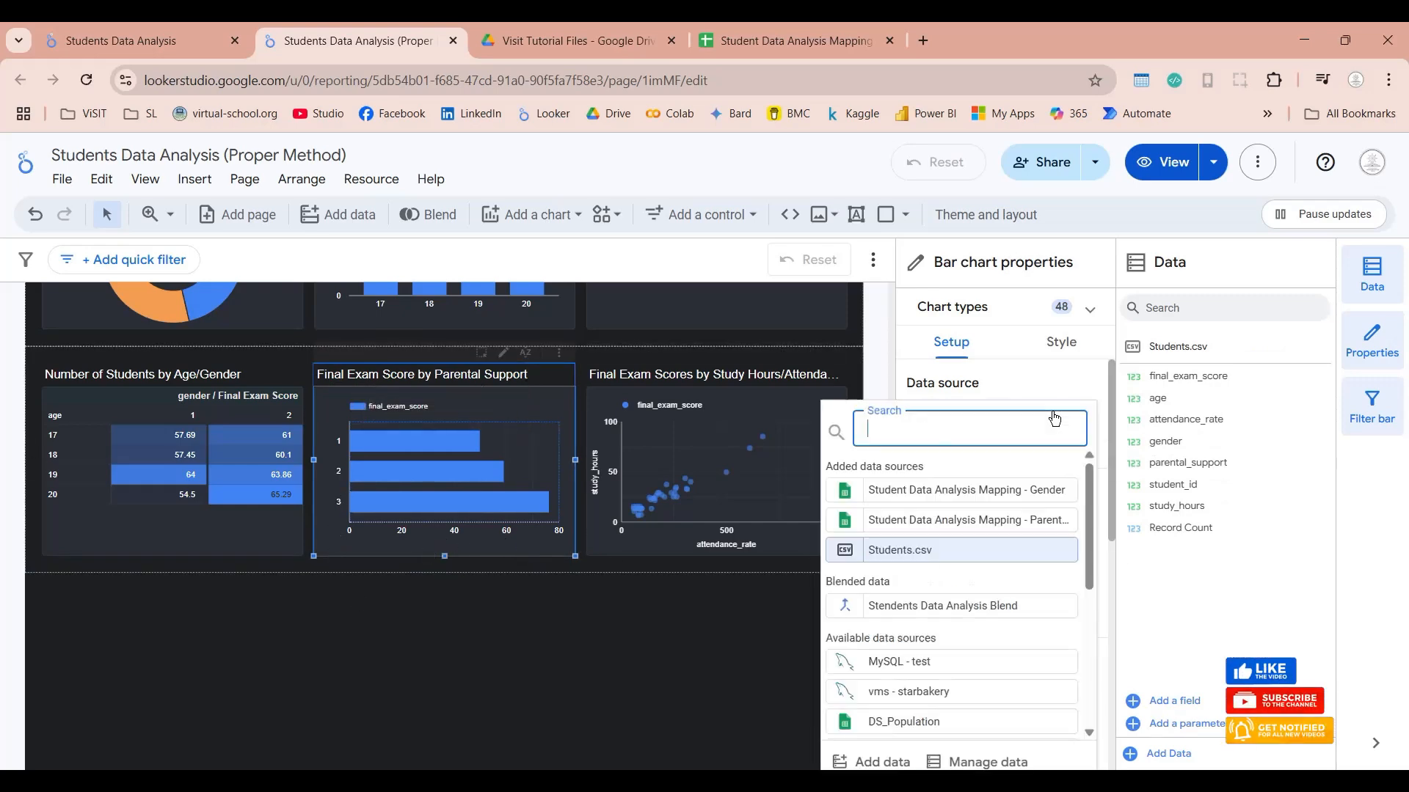
pyautogui.click(947, 606)
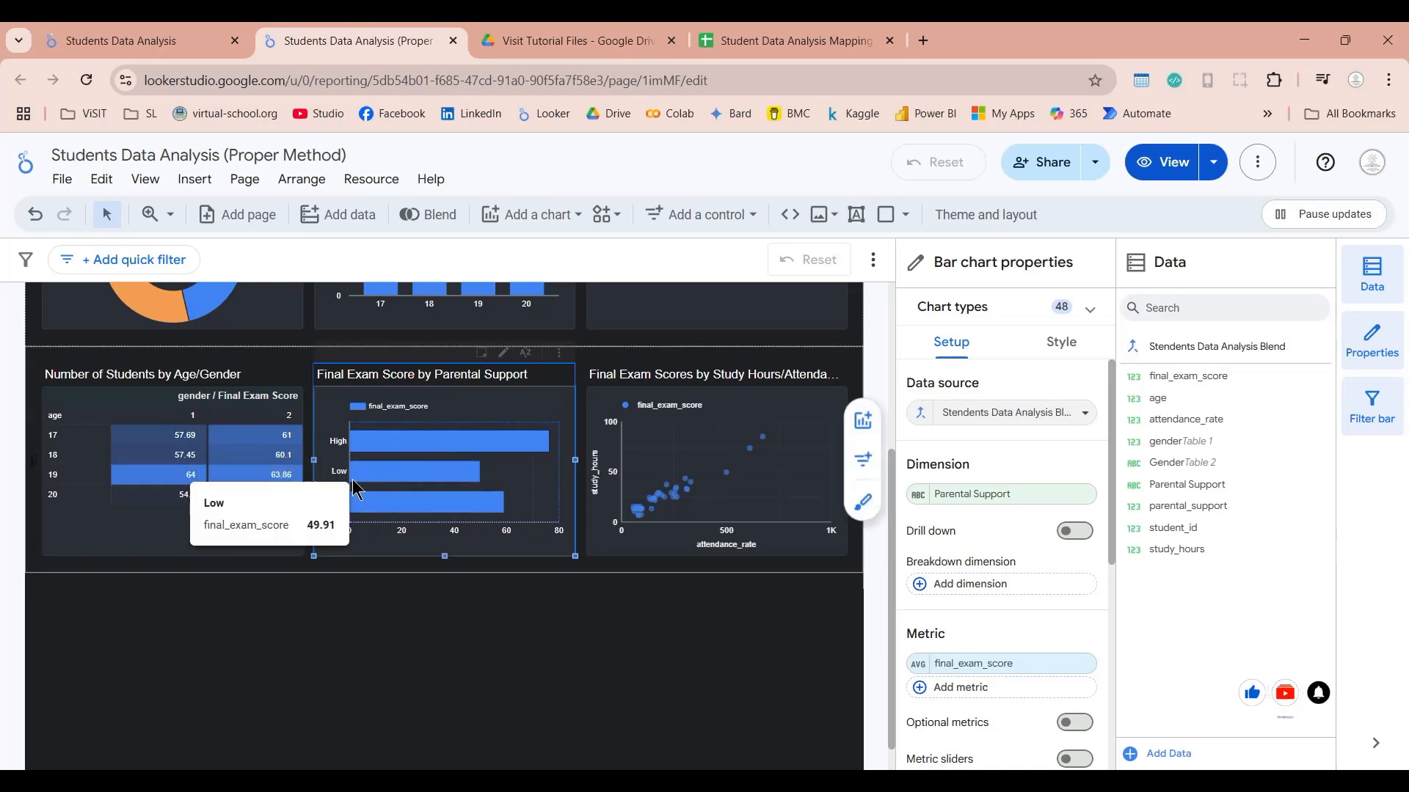
pyautogui.click(585, 620)
pyautogui.scroll(3, 609, 631)
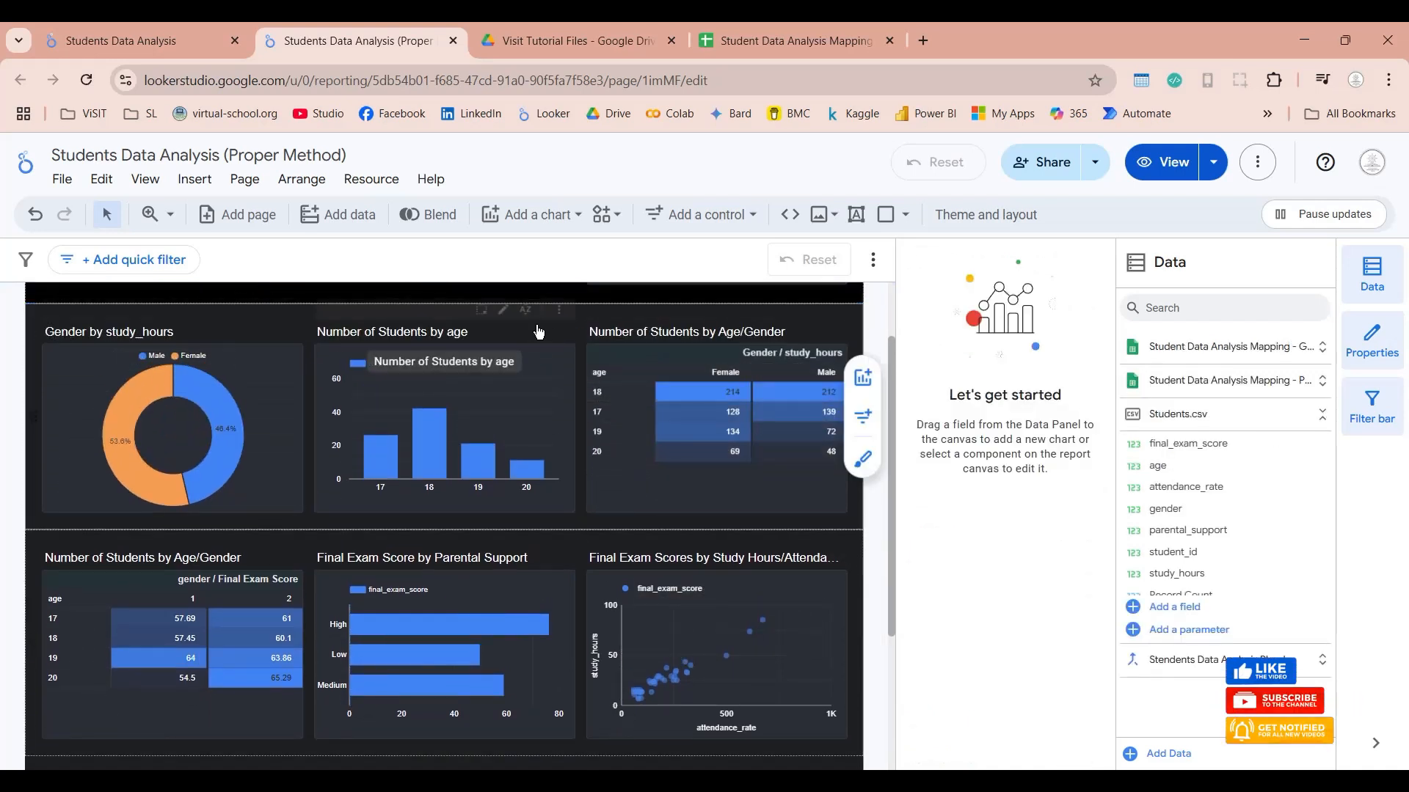
pyautogui.moveTo(227, 456)
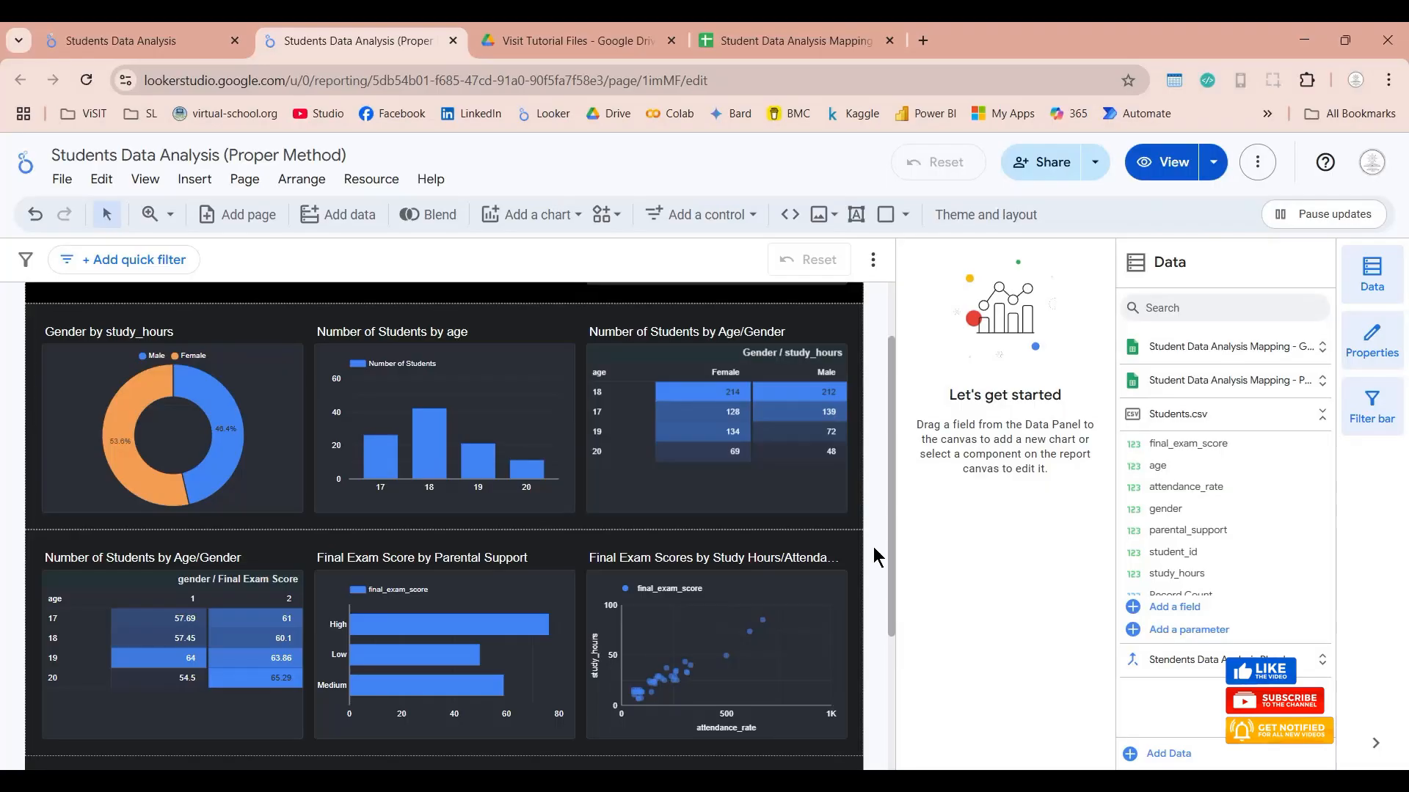
# Step: In the original Students Data Analysis report, start a calculated field for Students.csv and name it Sex
pyautogui.click(142, 56)
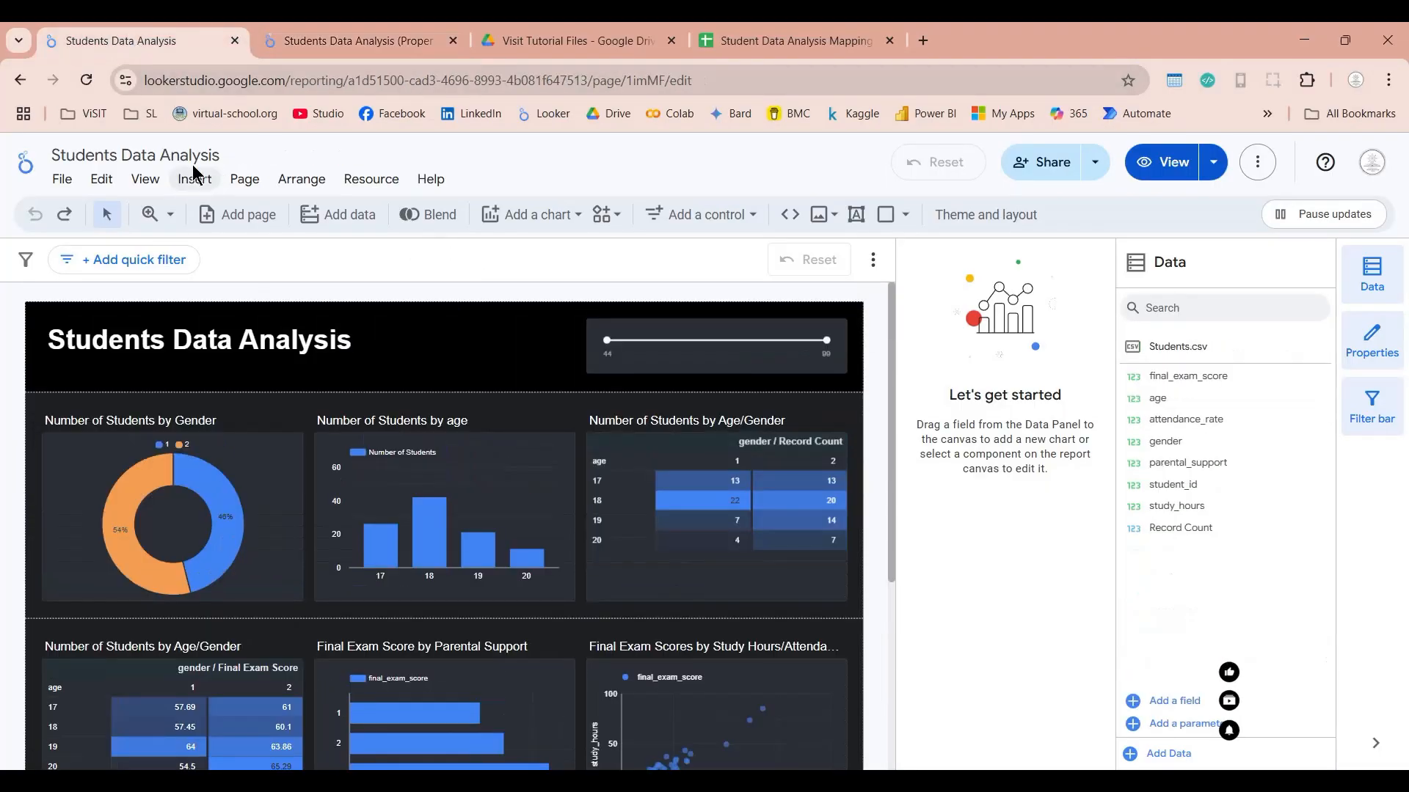
pyautogui.scroll(-2, 881, 430)
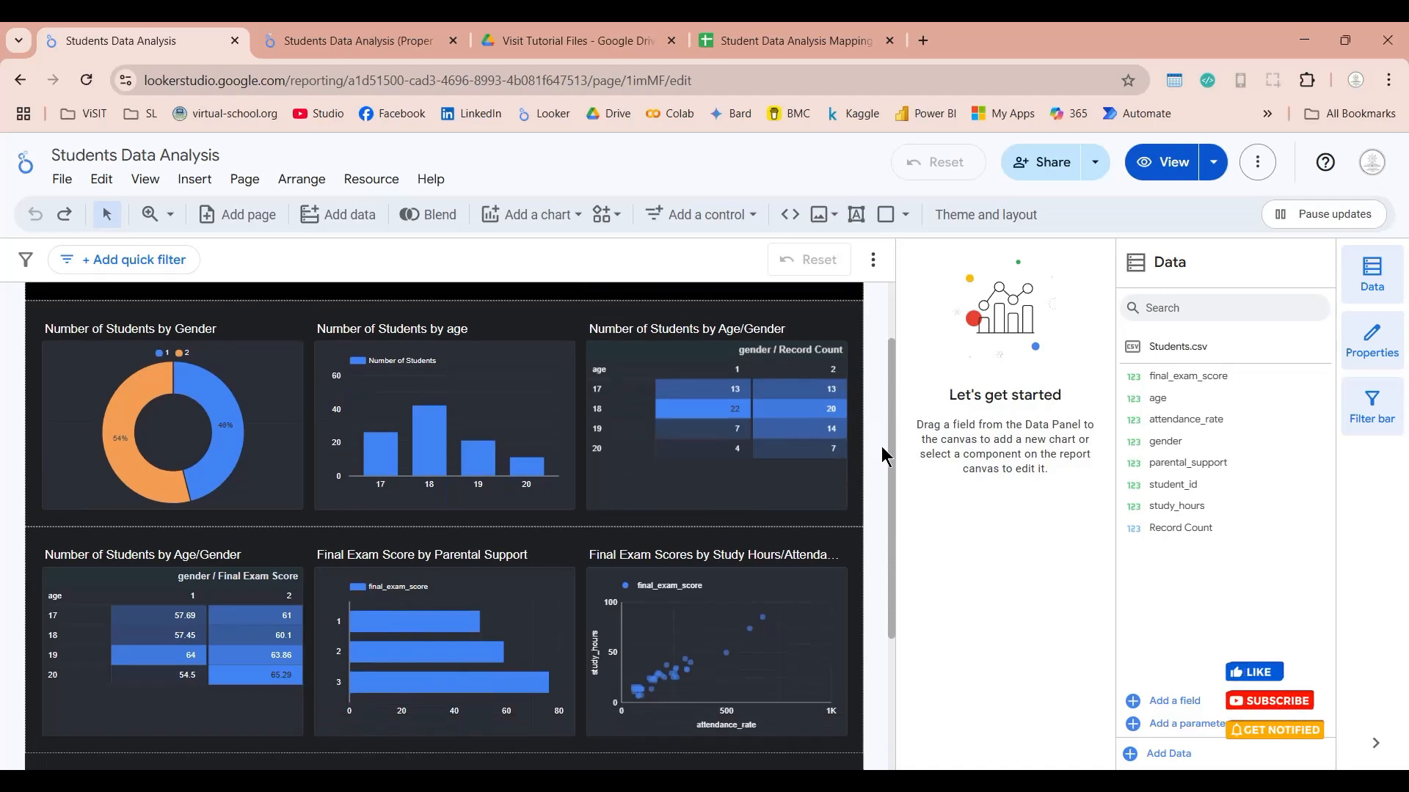
pyautogui.scroll(2, 882, 322)
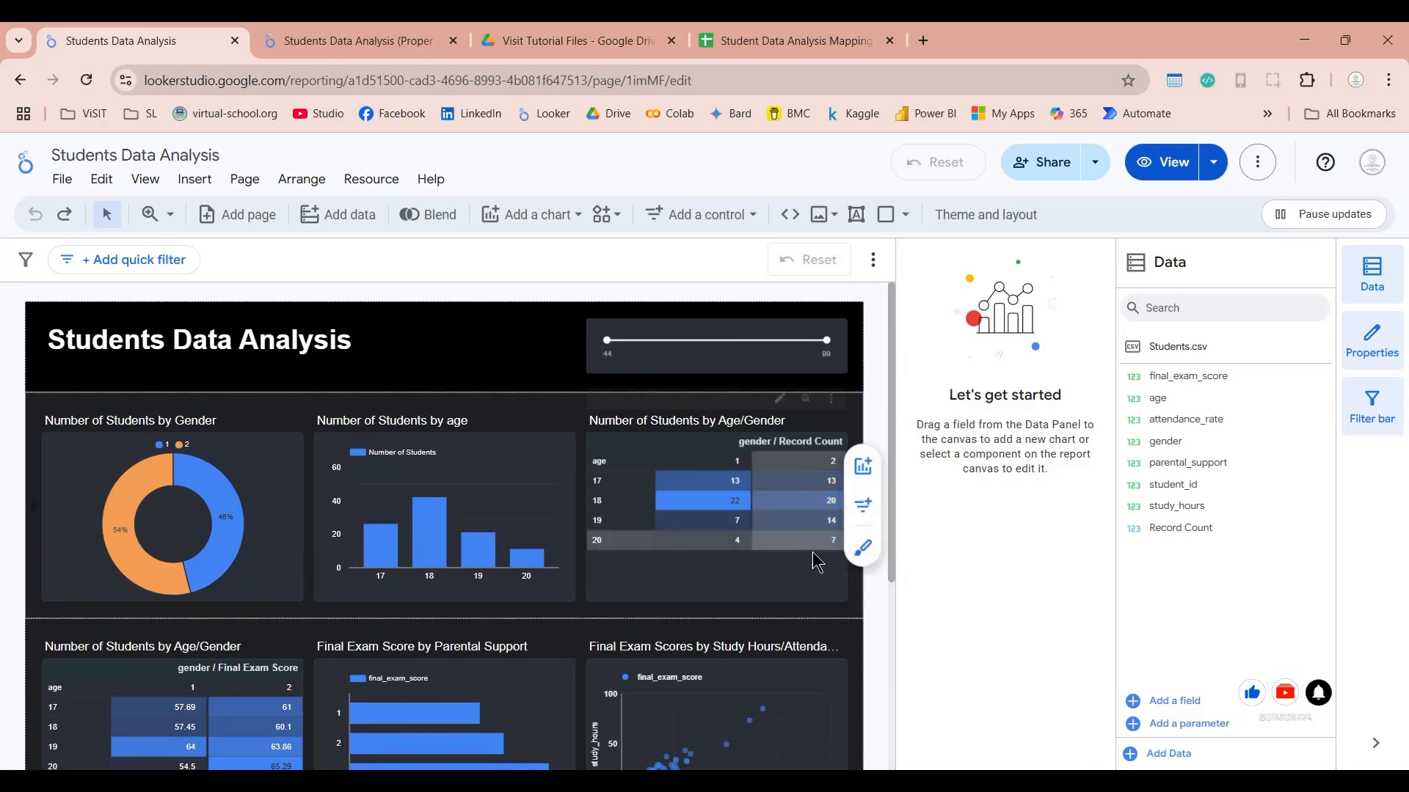
pyautogui.scroll(-2, 881, 444)
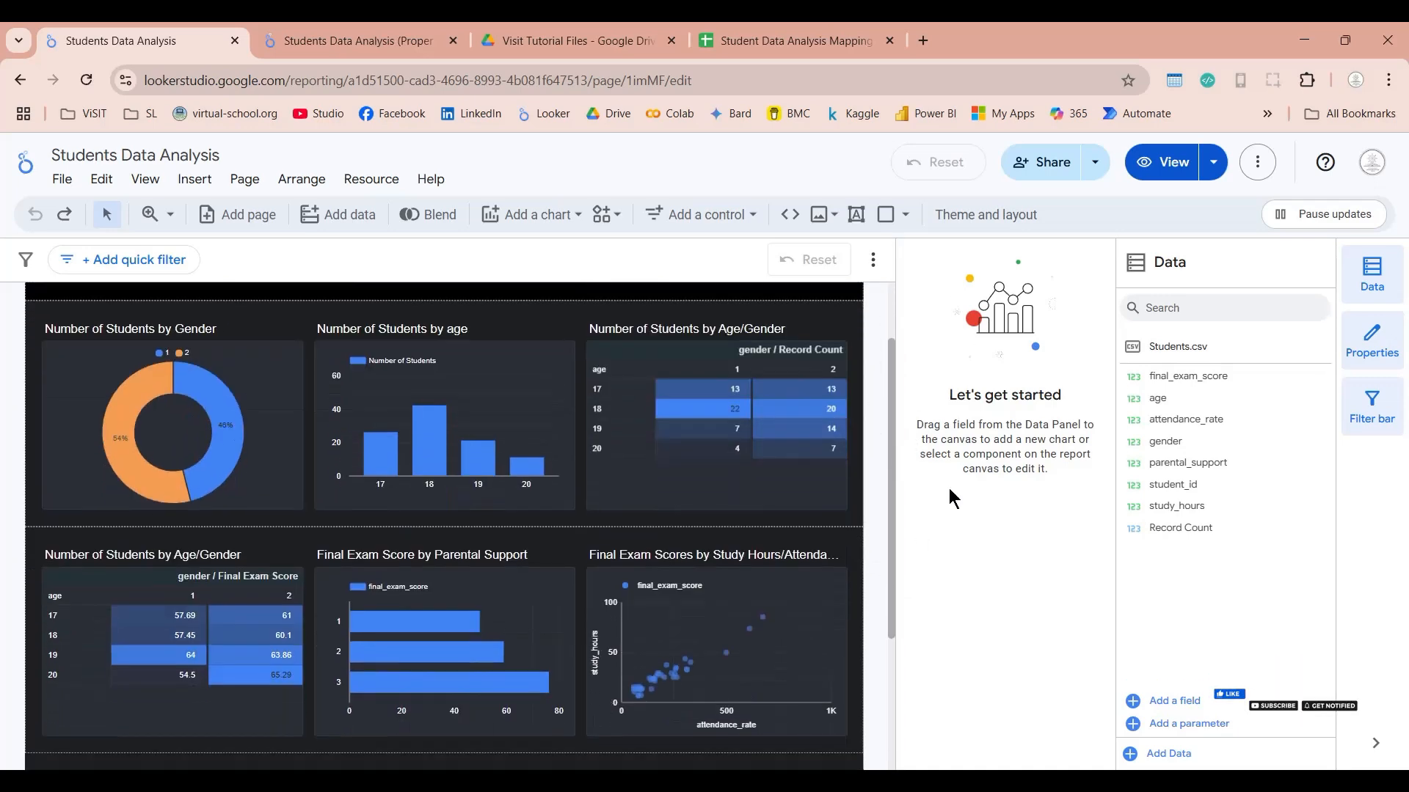
pyautogui.click(1188, 703)
pyautogui.click(1211, 587)
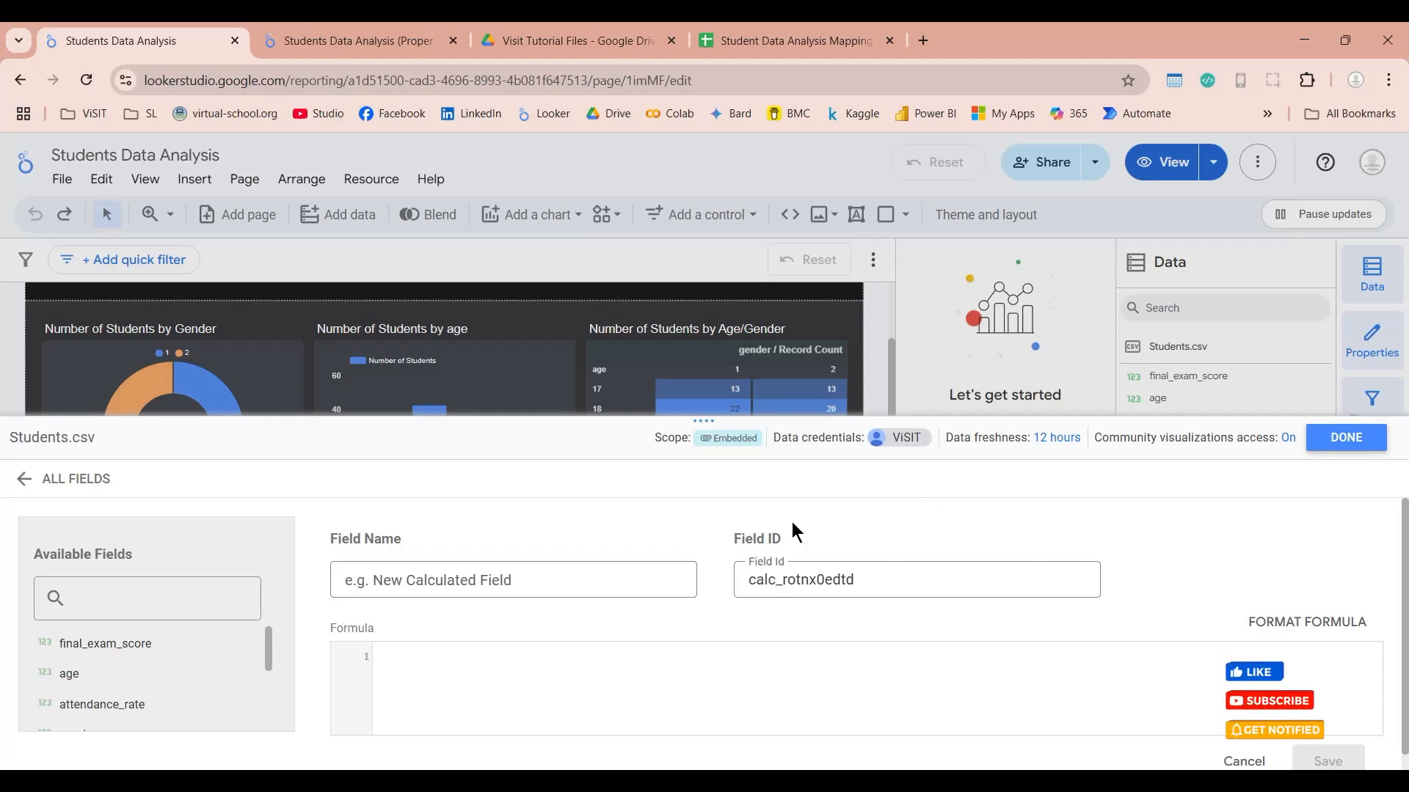
pyautogui.click(551, 579)
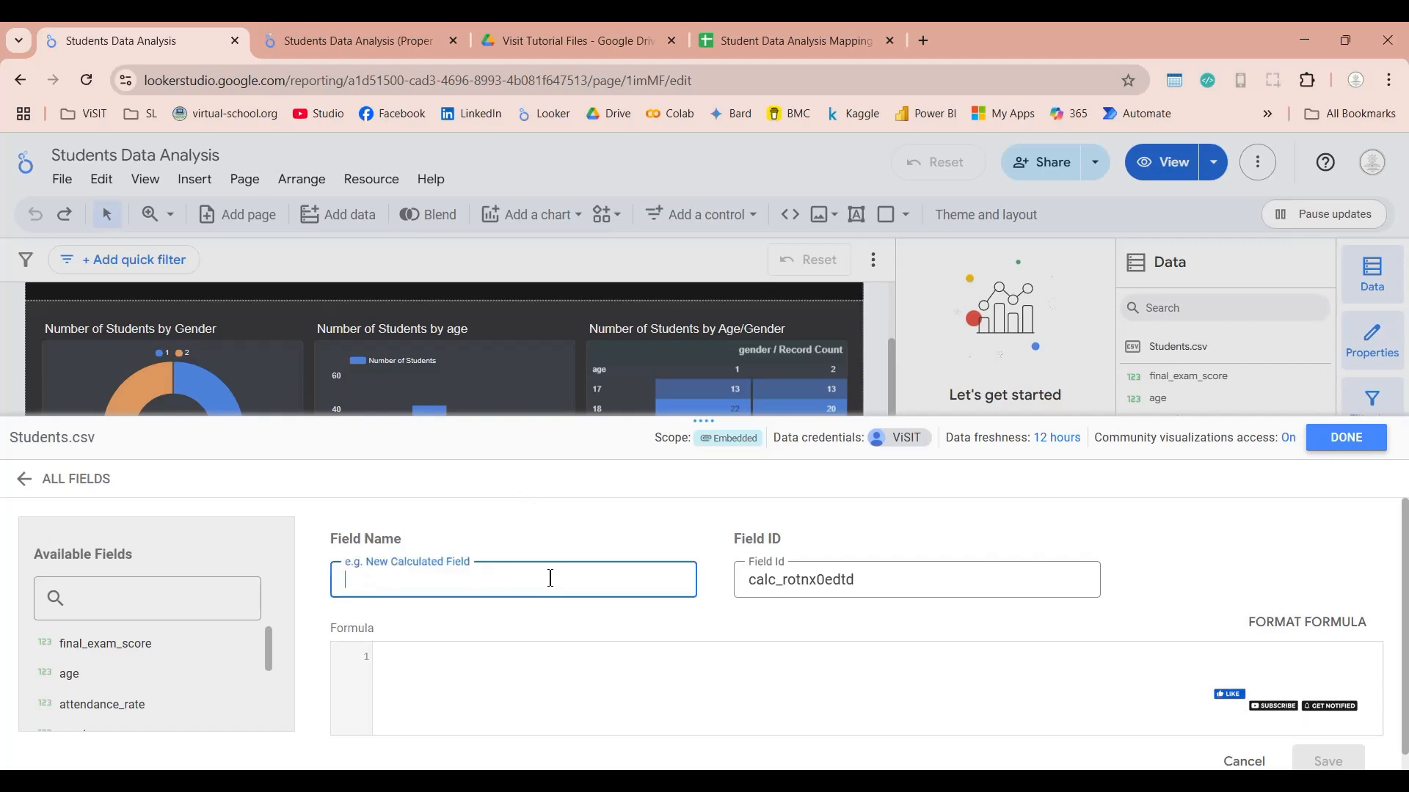
pyautogui.write('Sex')
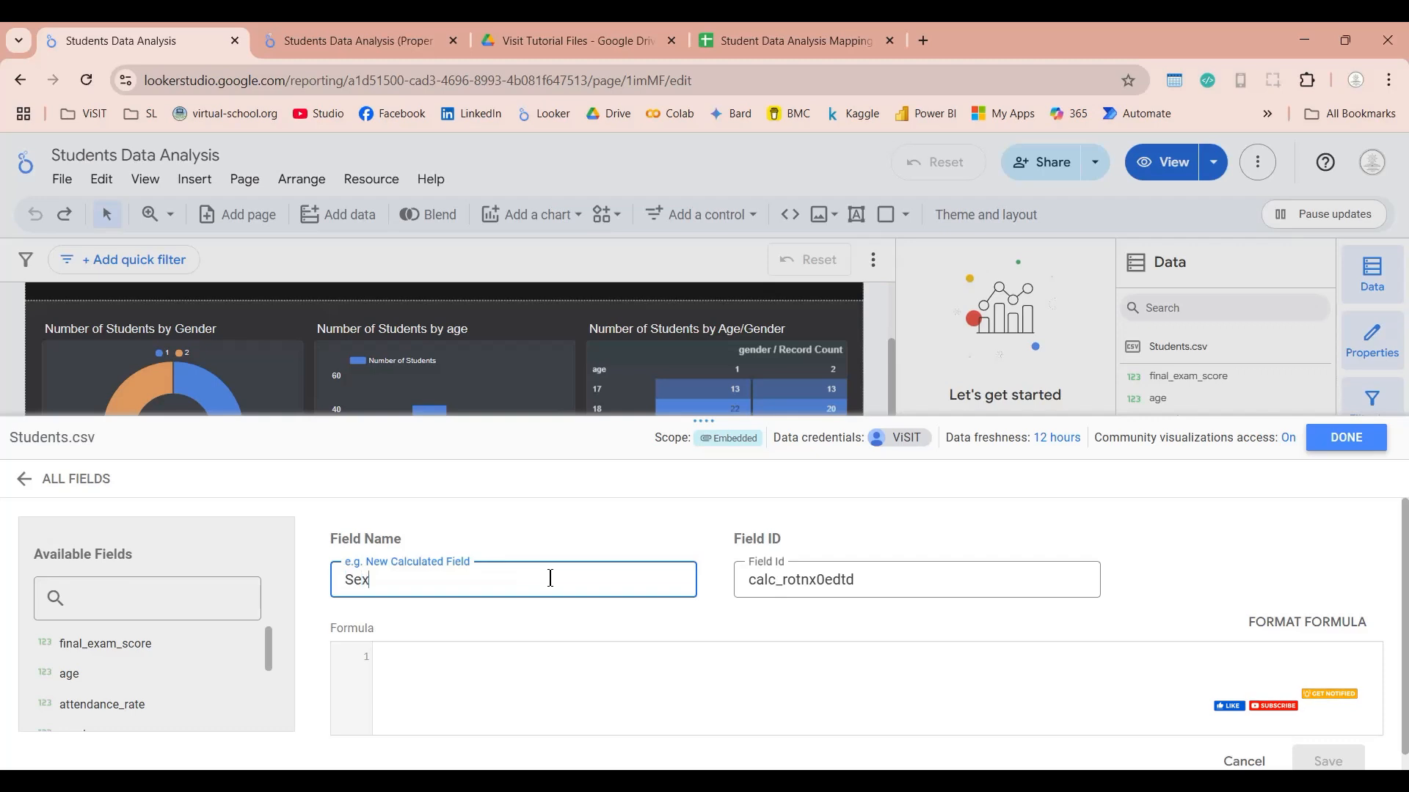
# Step: Give the Sex field the formula case when gender = 1 then "Male" else "Female" end, and save it
pyautogui.press('Tab')
pyautogui.press('Tab')
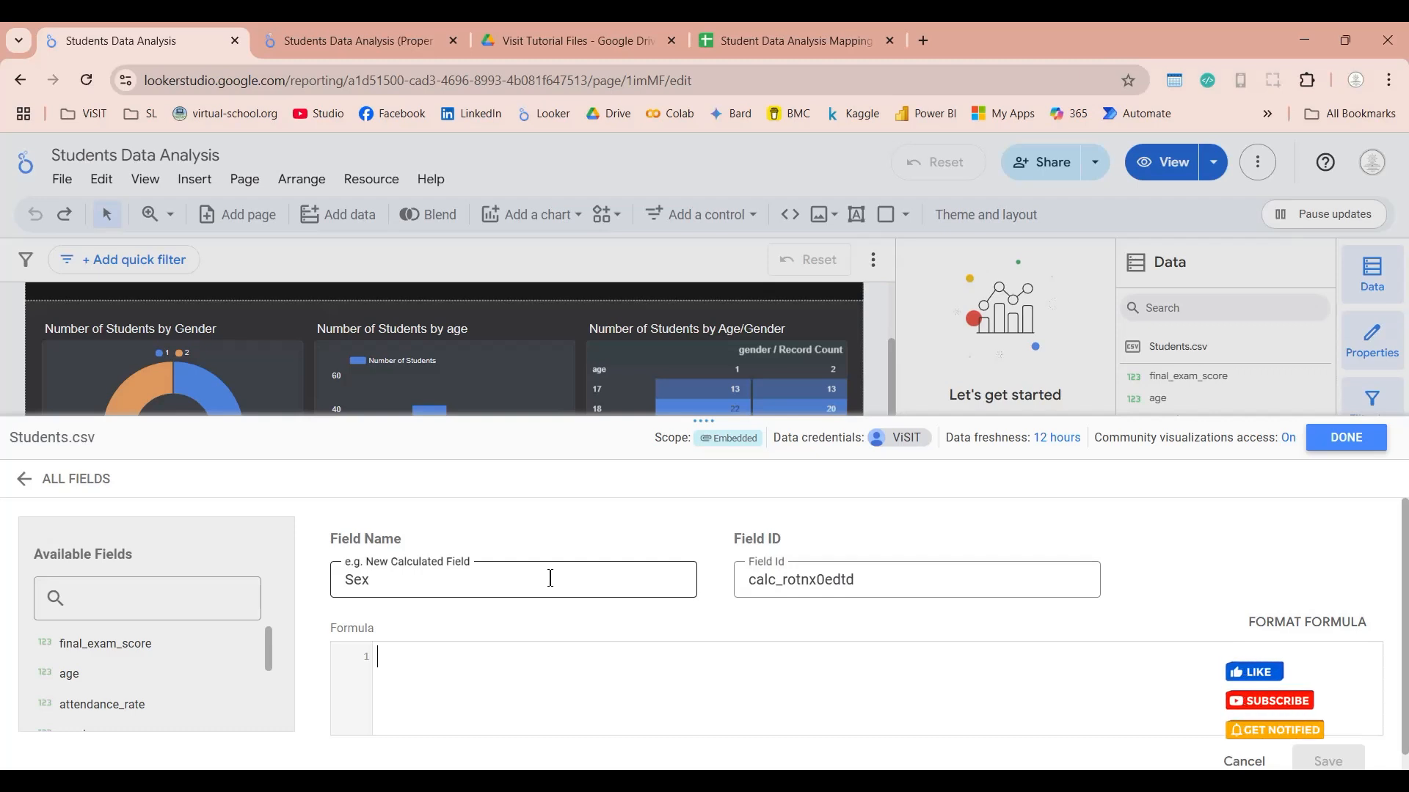
pyautogui.write('case when')
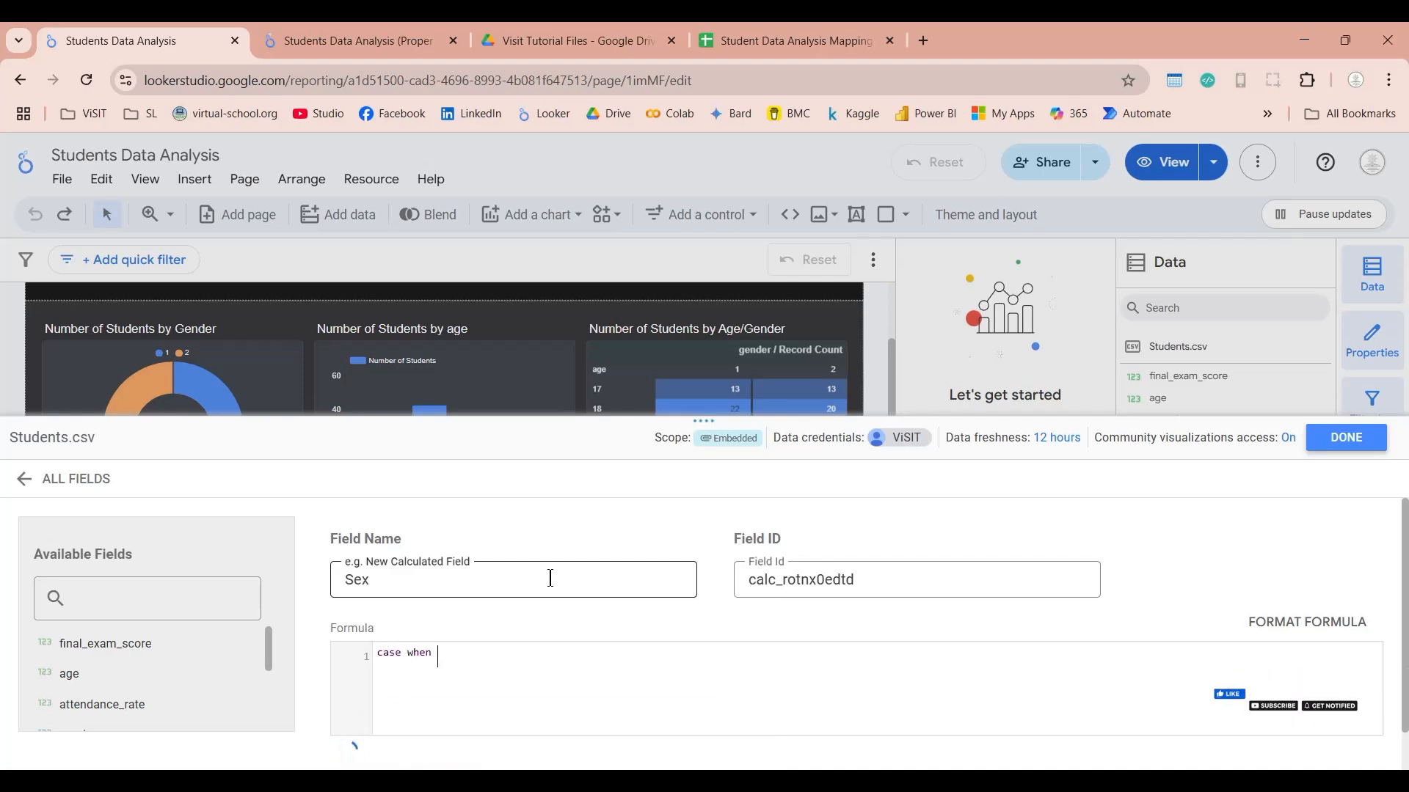
pyautogui.write('gender')
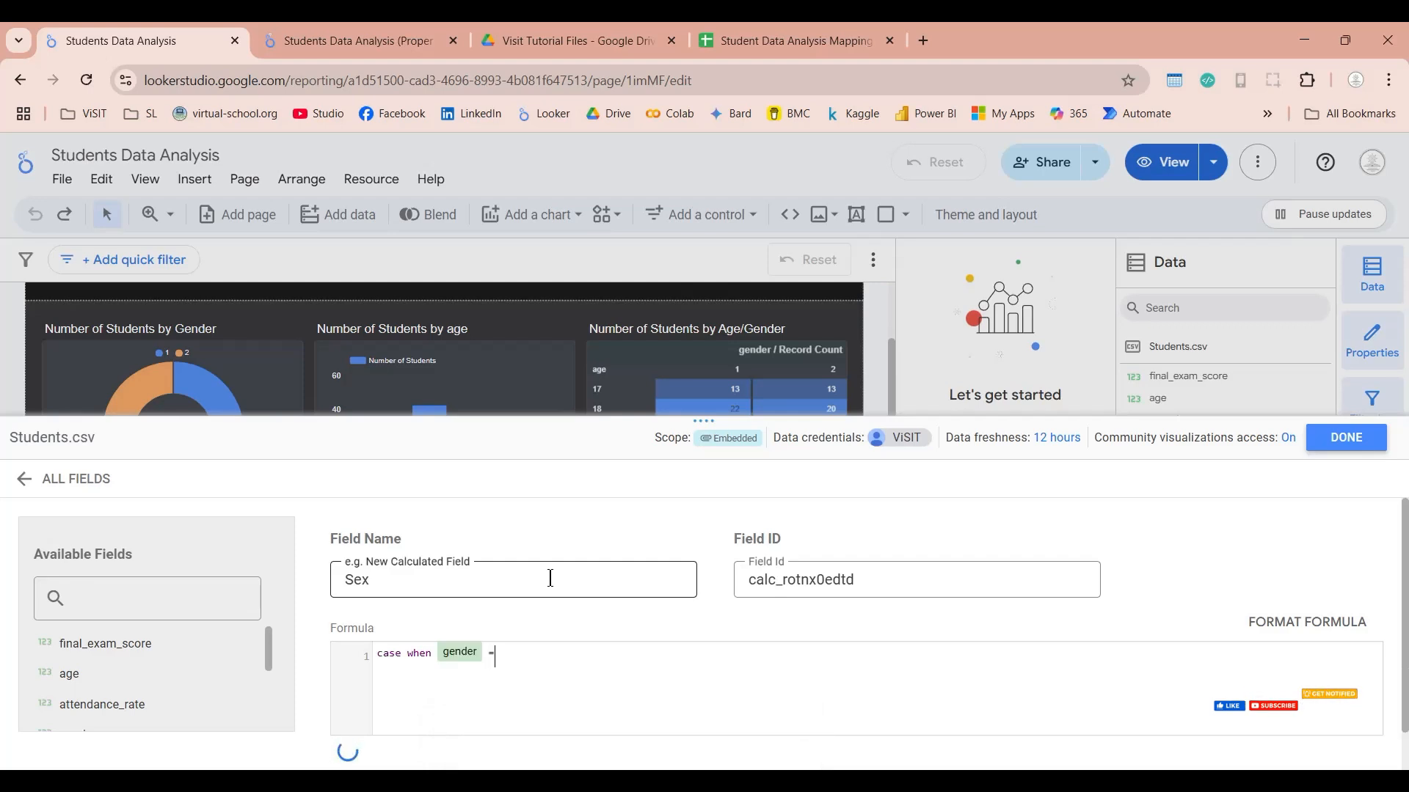
pyautogui.write(' = 1 t')
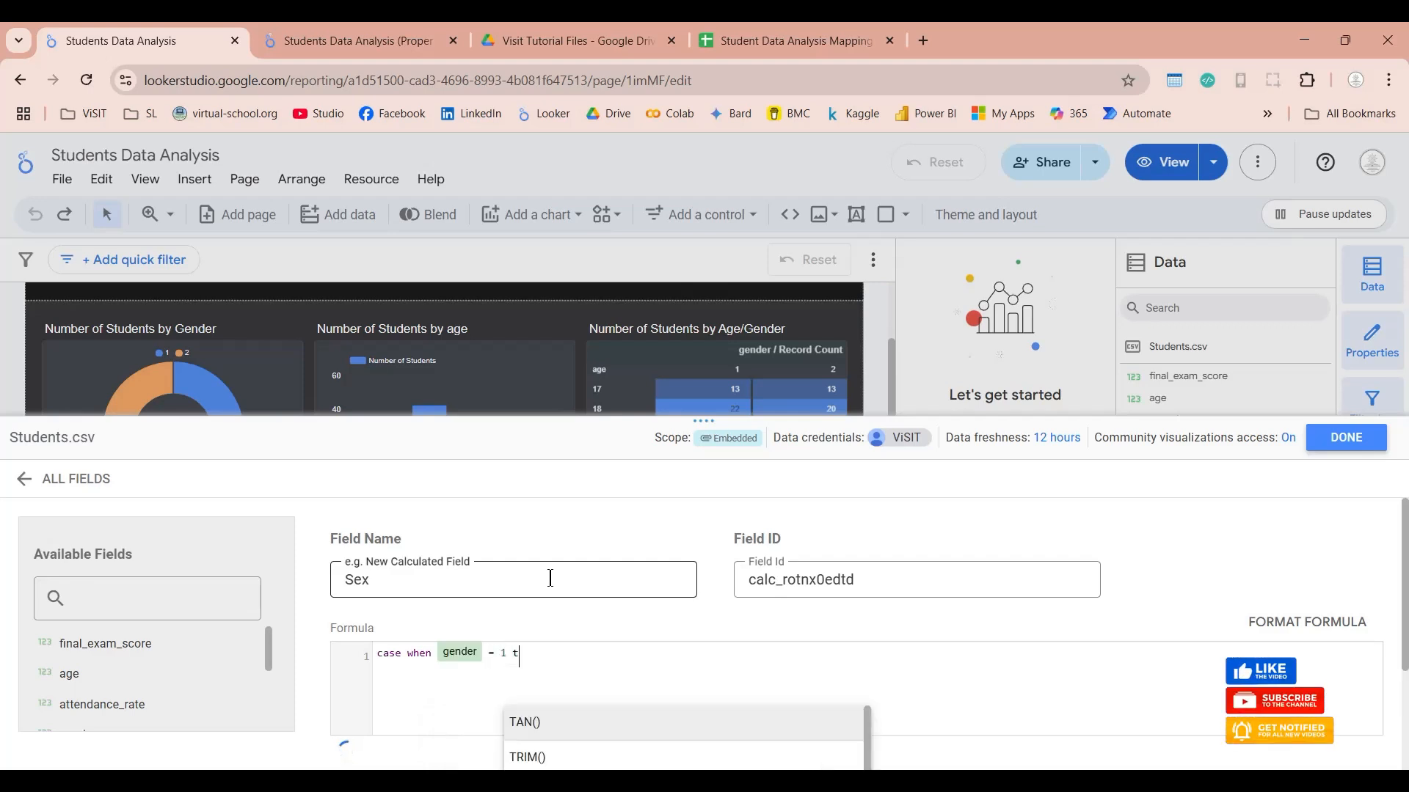
pyautogui.write('hen ""')
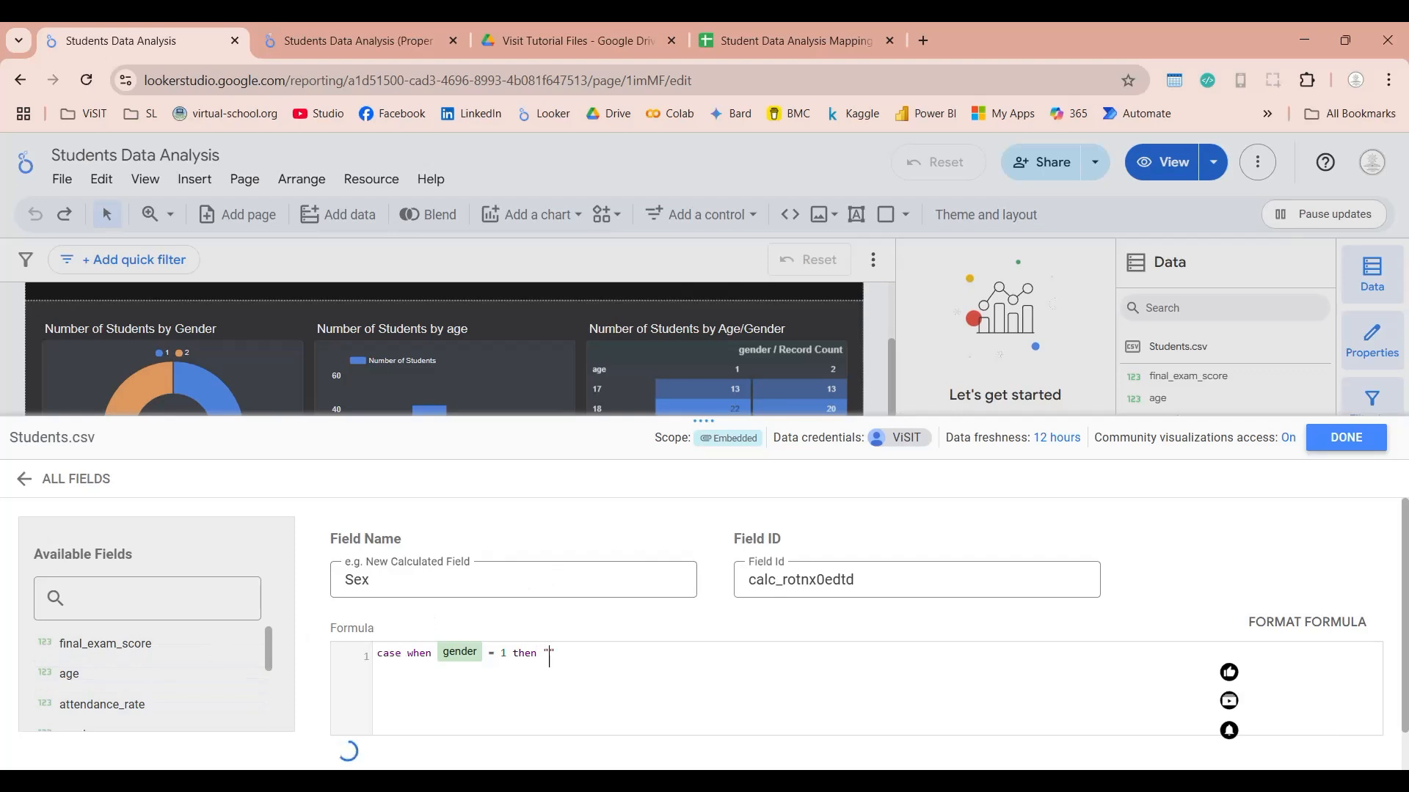
pyautogui.write('Male')
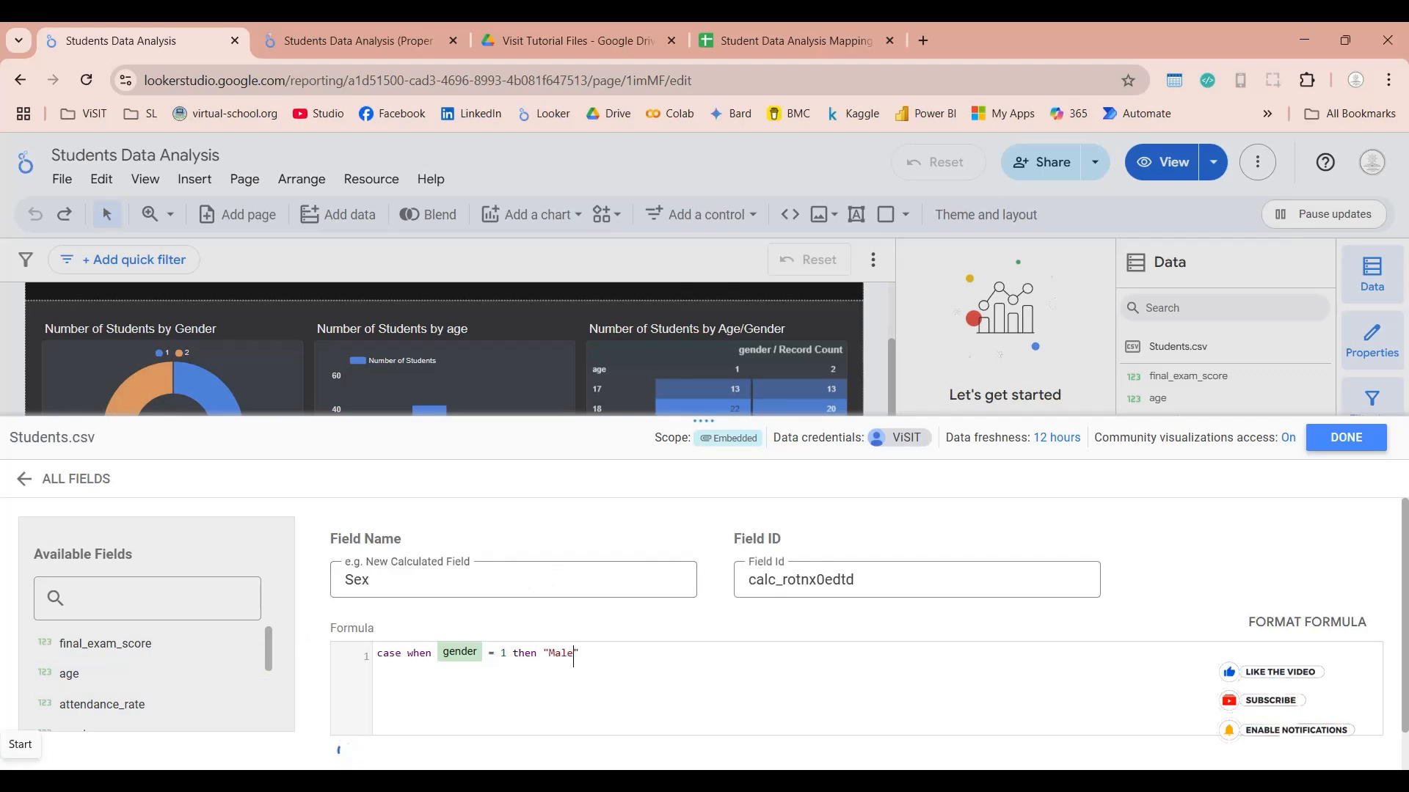
pyautogui.write('"Female')
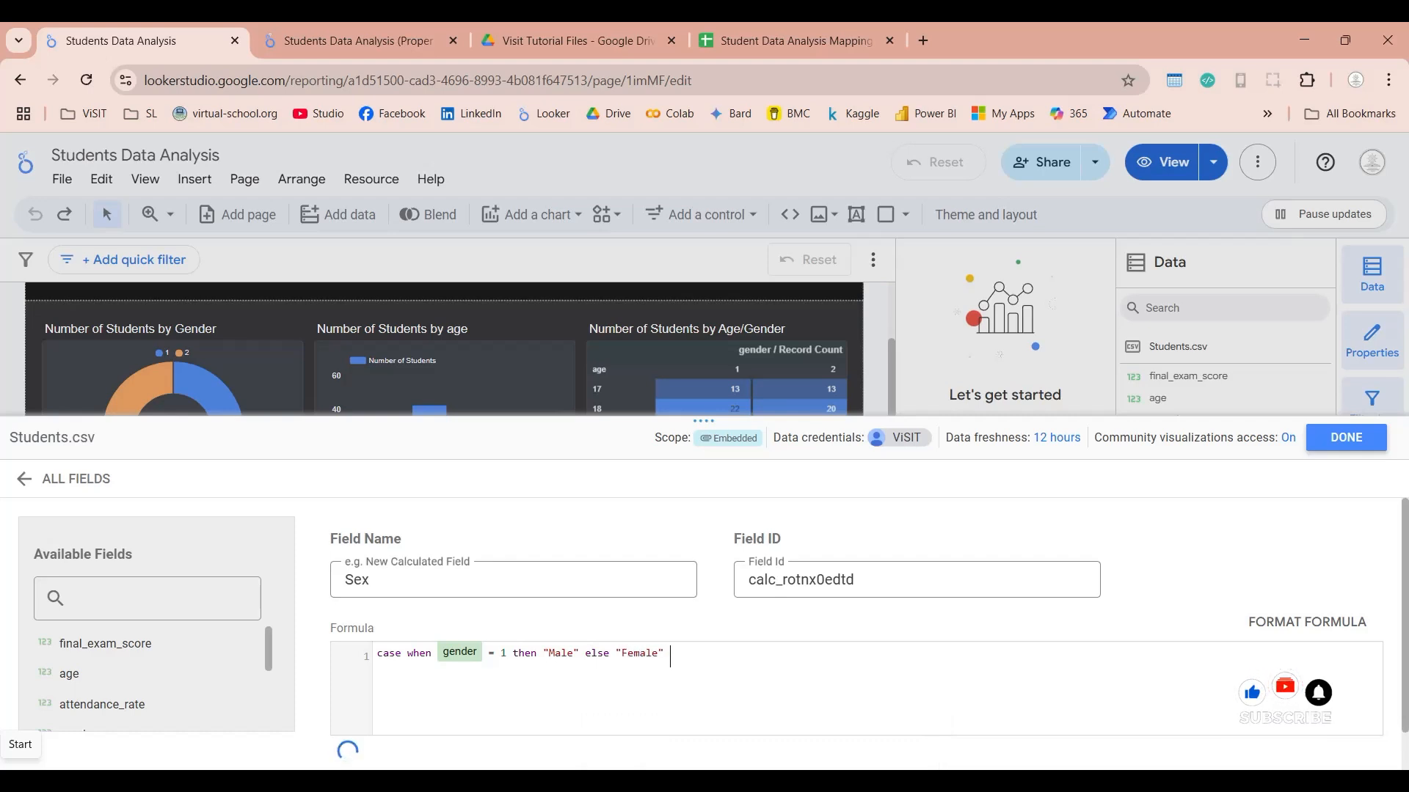
pyautogui.write('end')
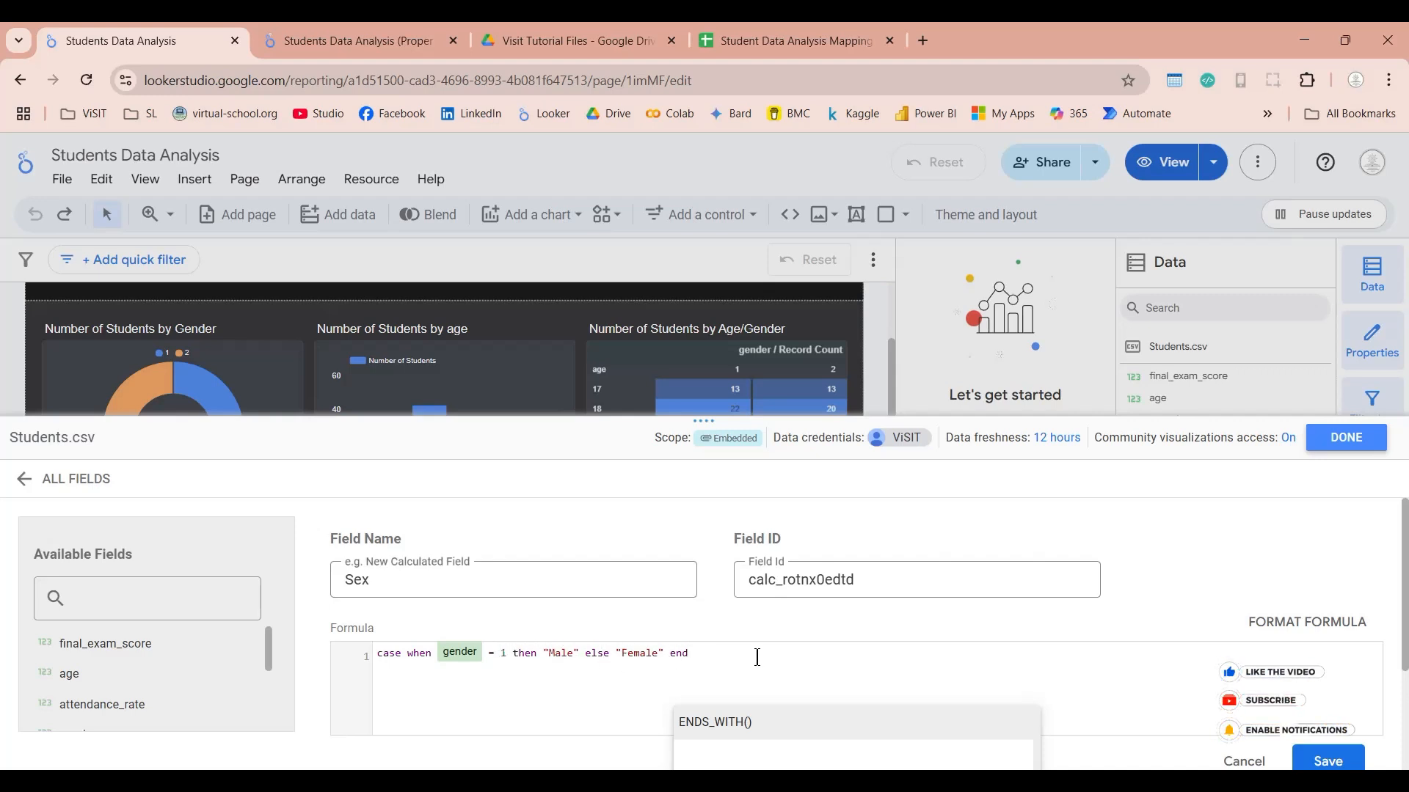
pyautogui.click(1337, 763)
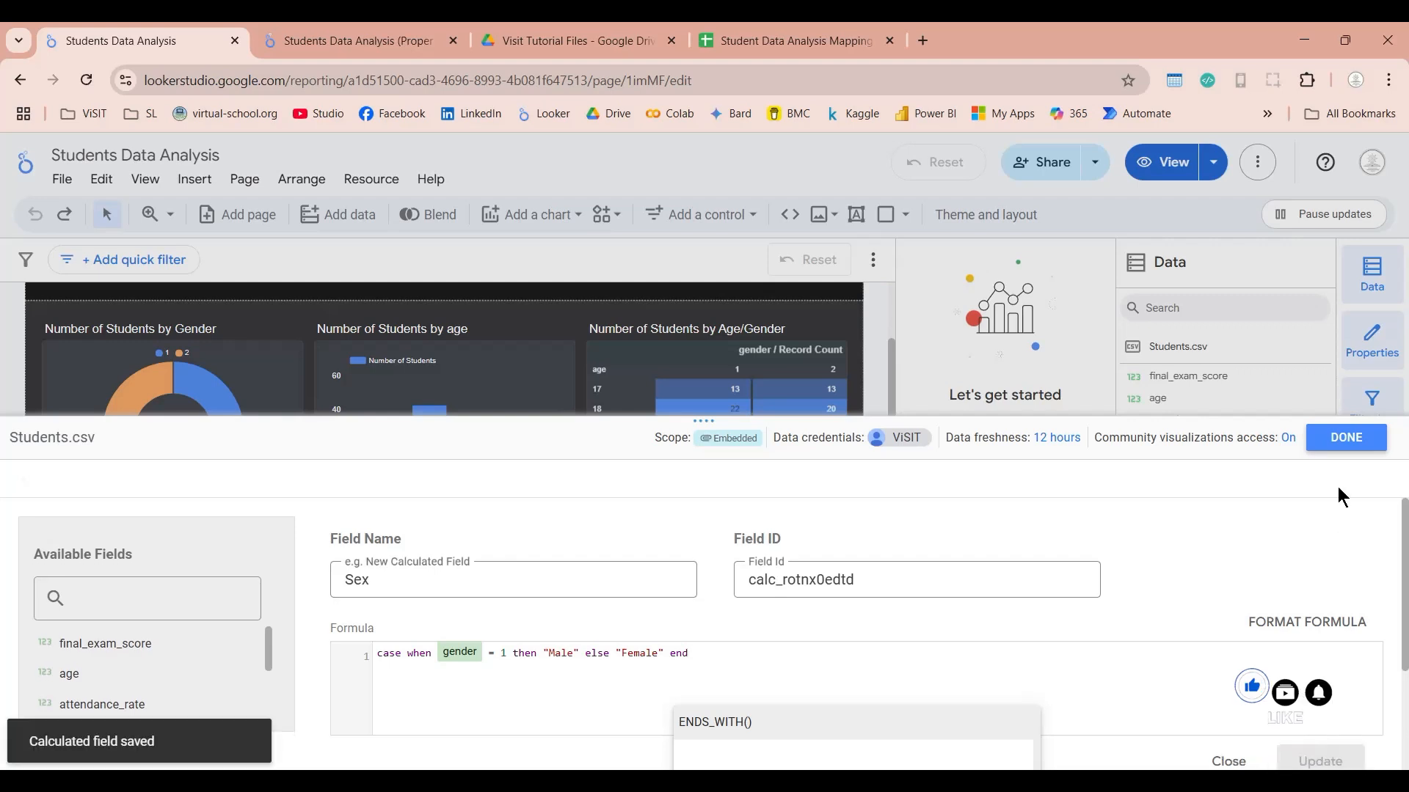
# Step: Close the field editor and replace gender with Sex as the column dimension of the Record Count pivot table, Number of Students by Age/Gender
pyautogui.click(1346, 438)
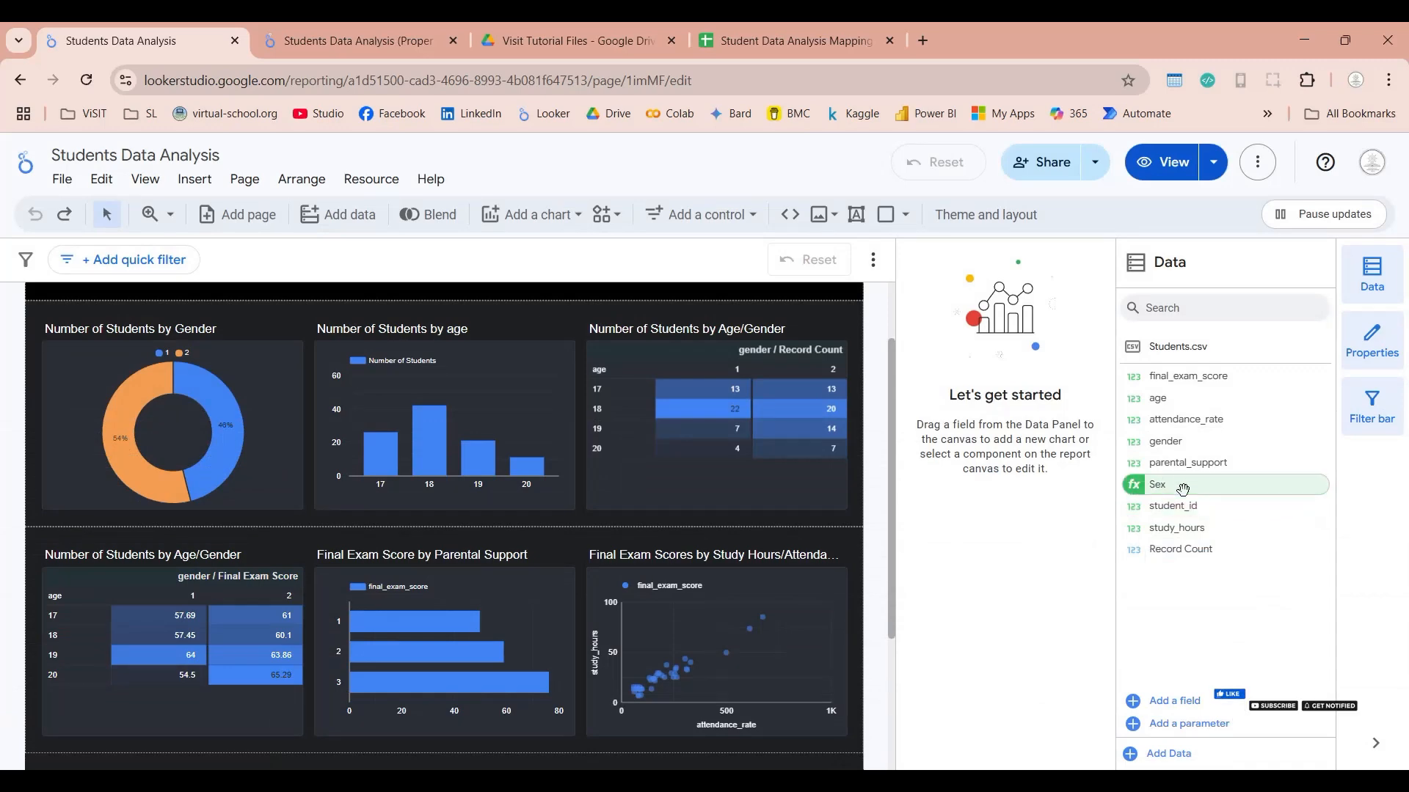
pyautogui.click(630, 336)
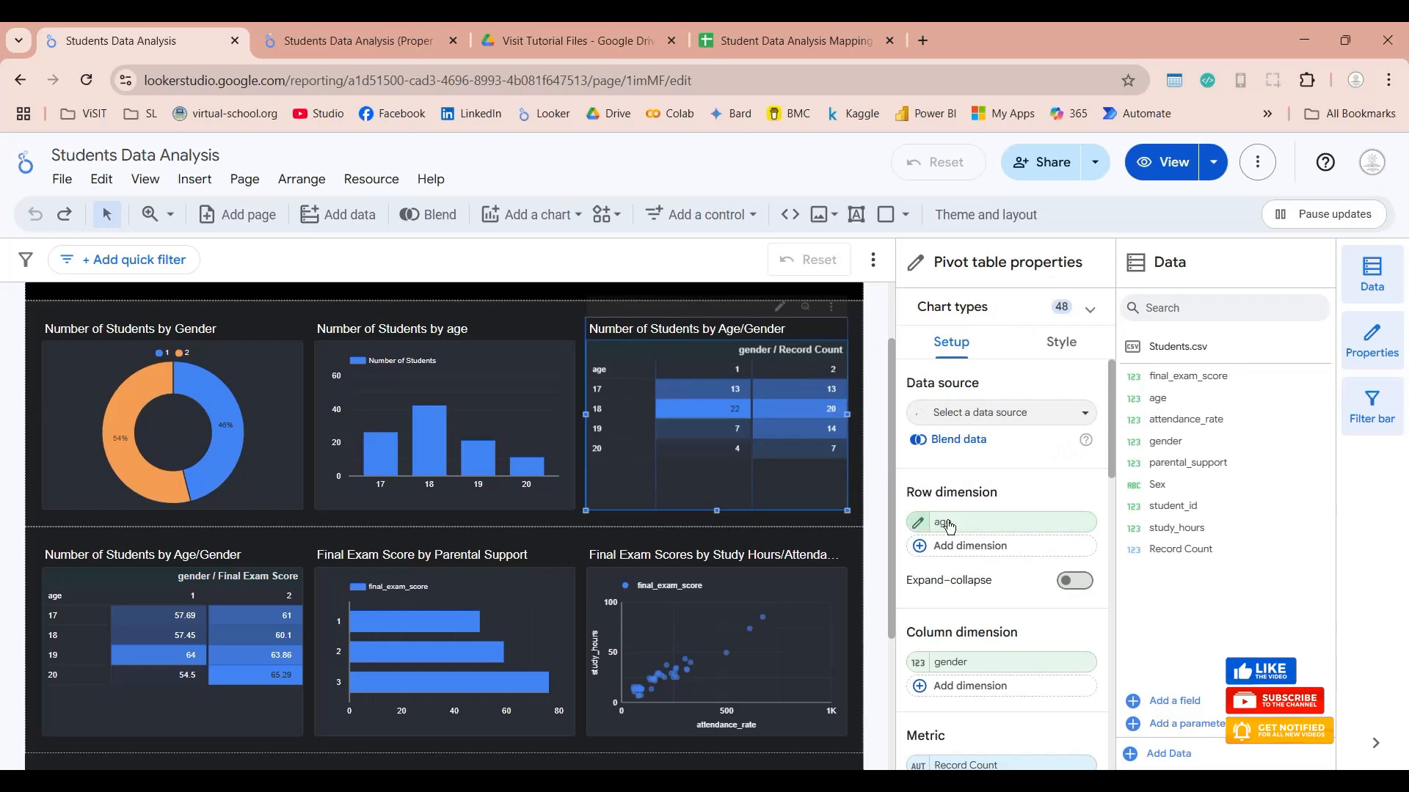
pyautogui.scroll(-1, 954, 675)
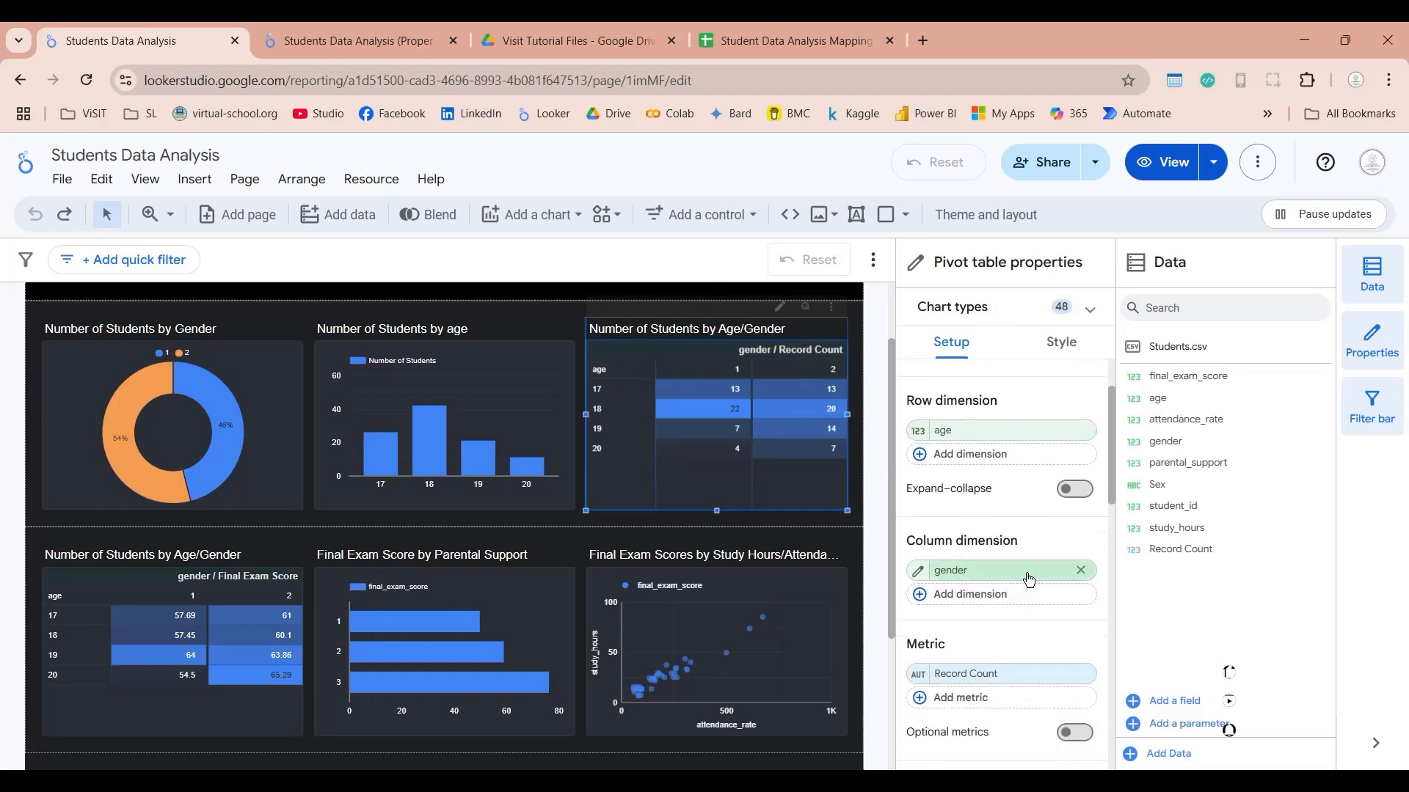
pyautogui.click(961, 594)
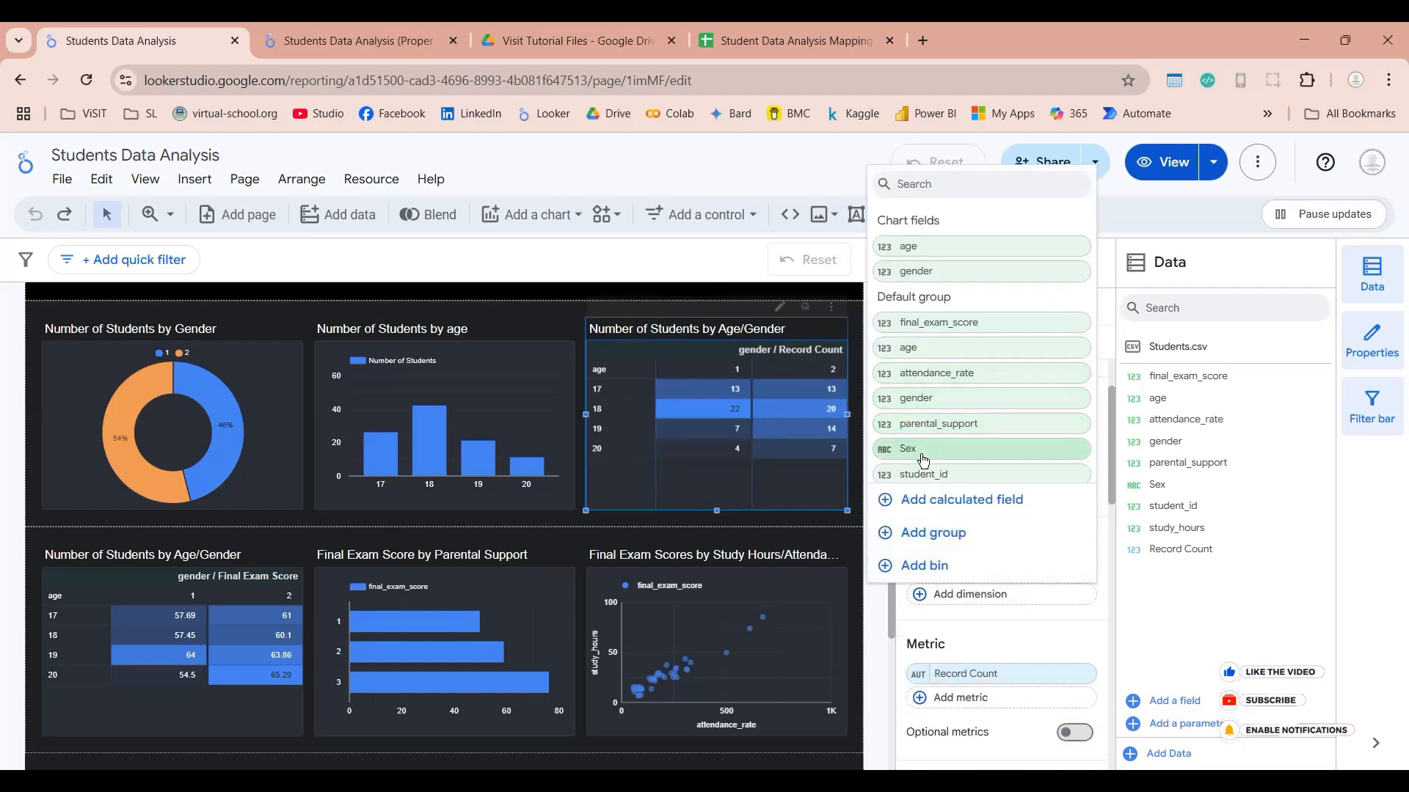
pyautogui.click(954, 449)
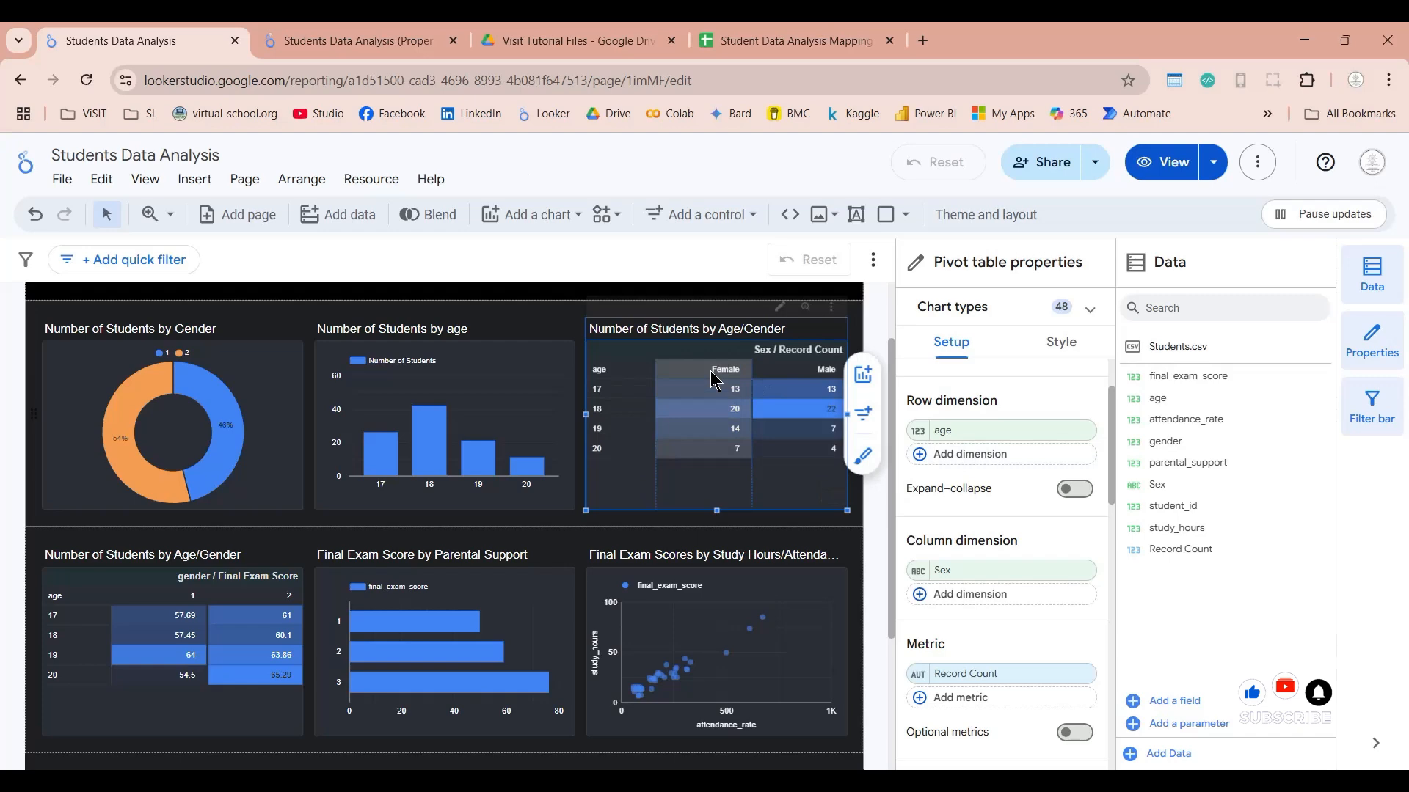
# Step: Replace the dimension of the Number of Students by Gender donut chart with Sex
pyautogui.click(246, 367)
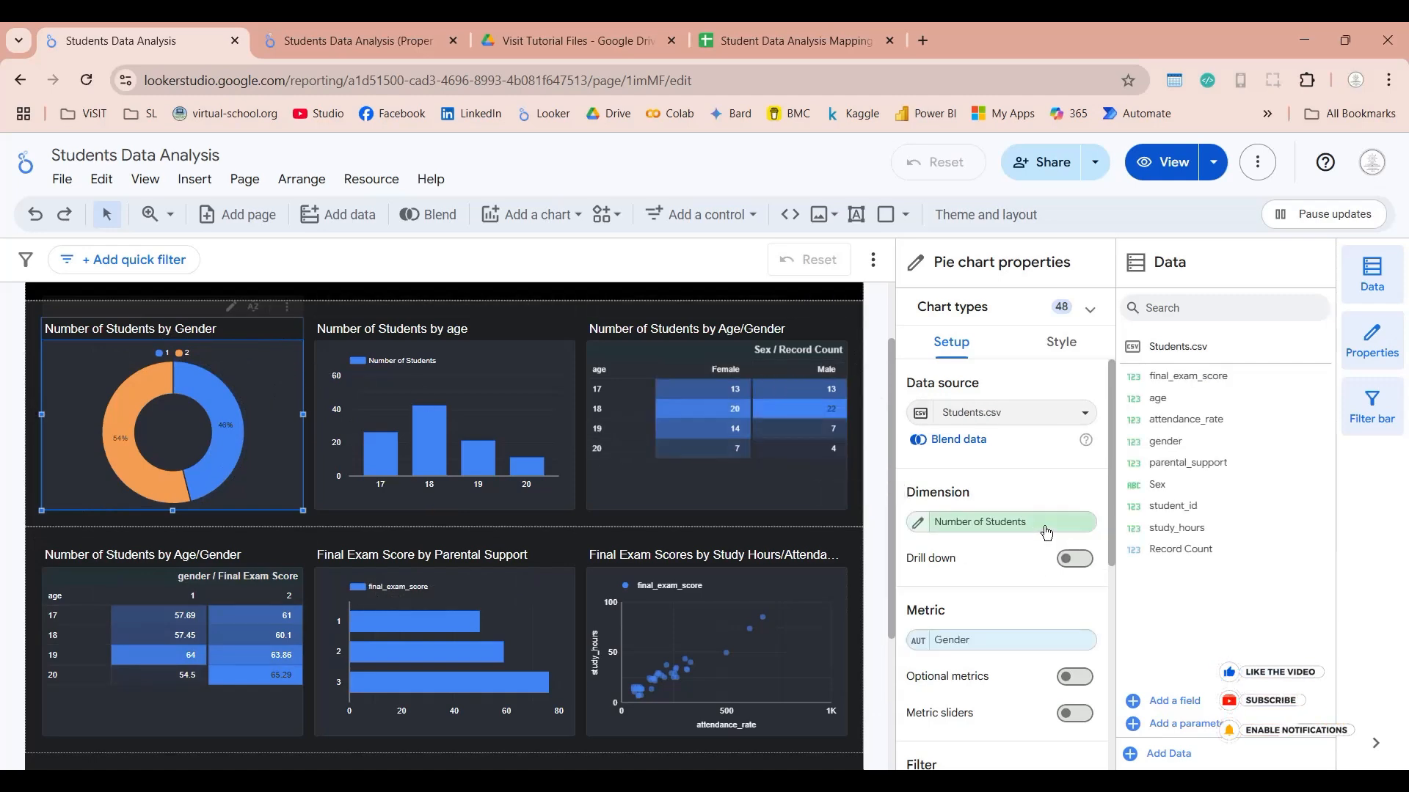
pyautogui.click(1006, 524)
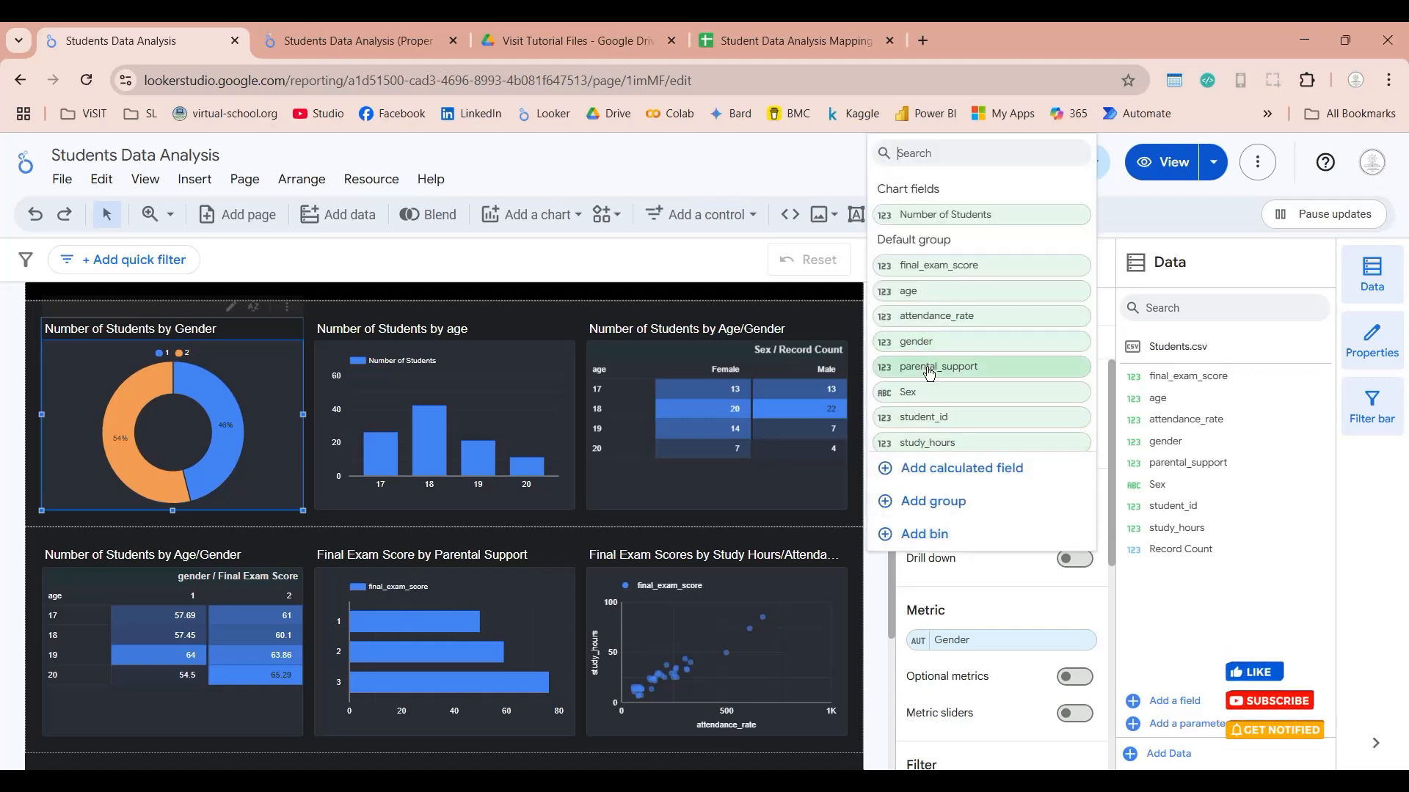
pyautogui.click(920, 396)
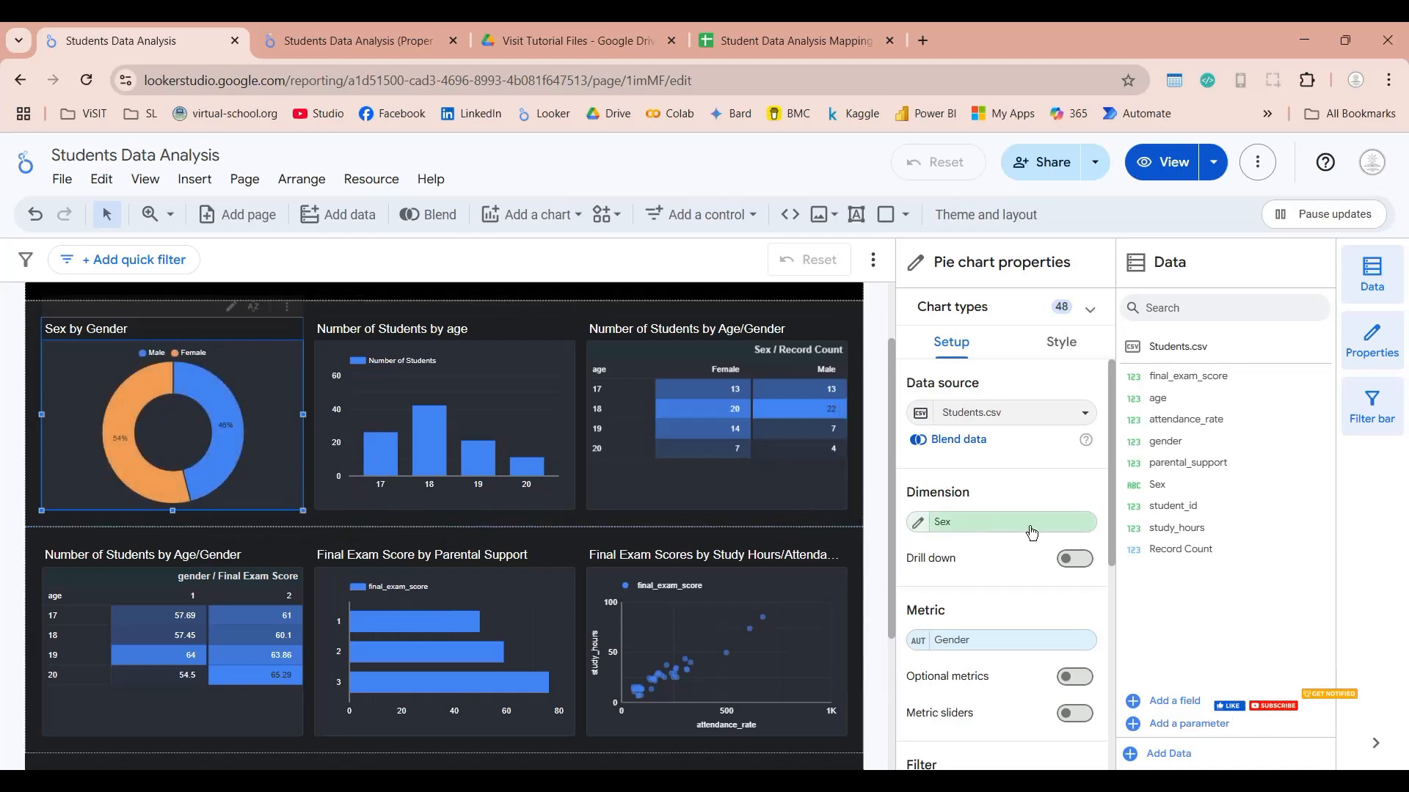
# Step: Set the display name of the donut chart's Sex dimension to Number of Students
pyautogui.click(966, 521)
pyautogui.click(981, 591)
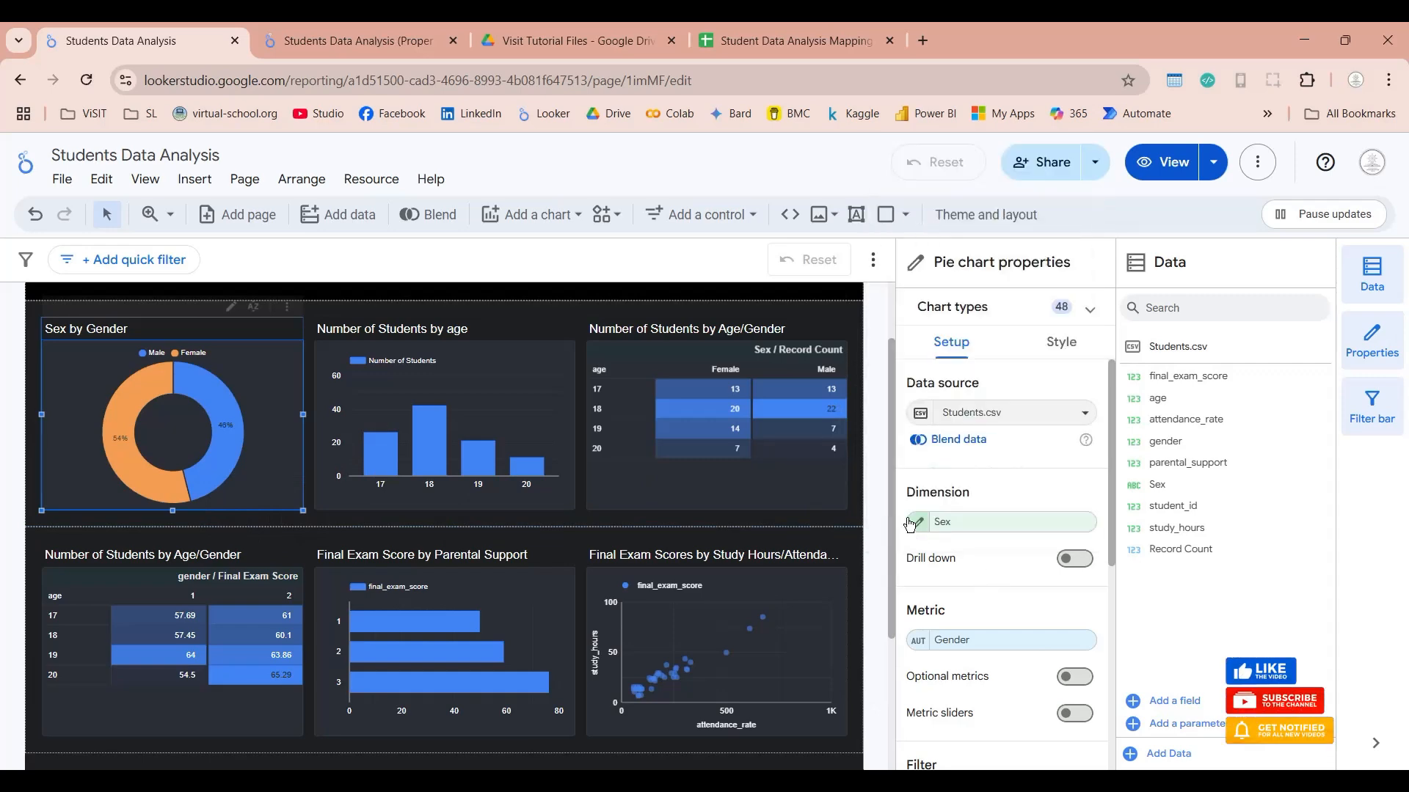
pyautogui.click(917, 523)
pyautogui.click(872, 569)
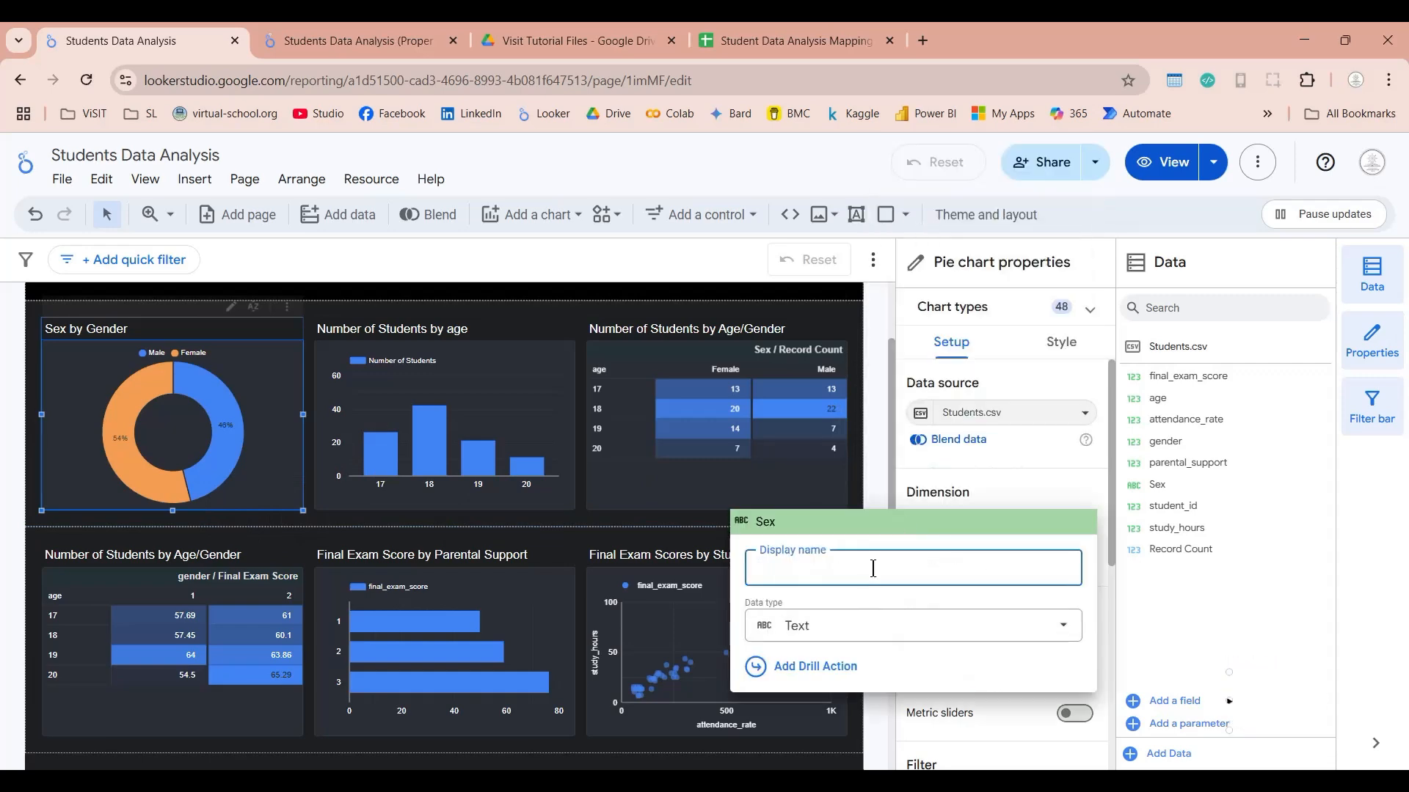
pyautogui.write('Number of ')
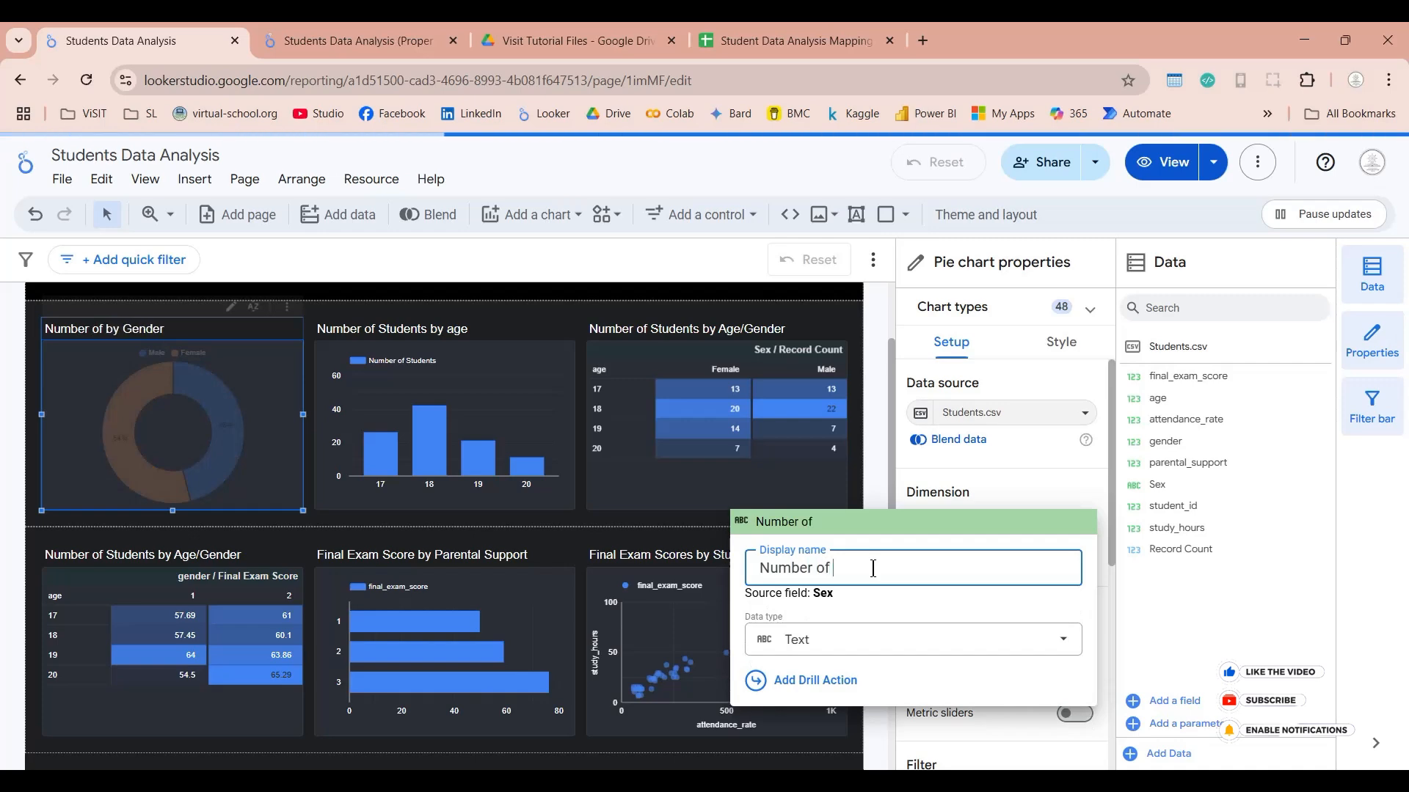
pyautogui.write('Studen')
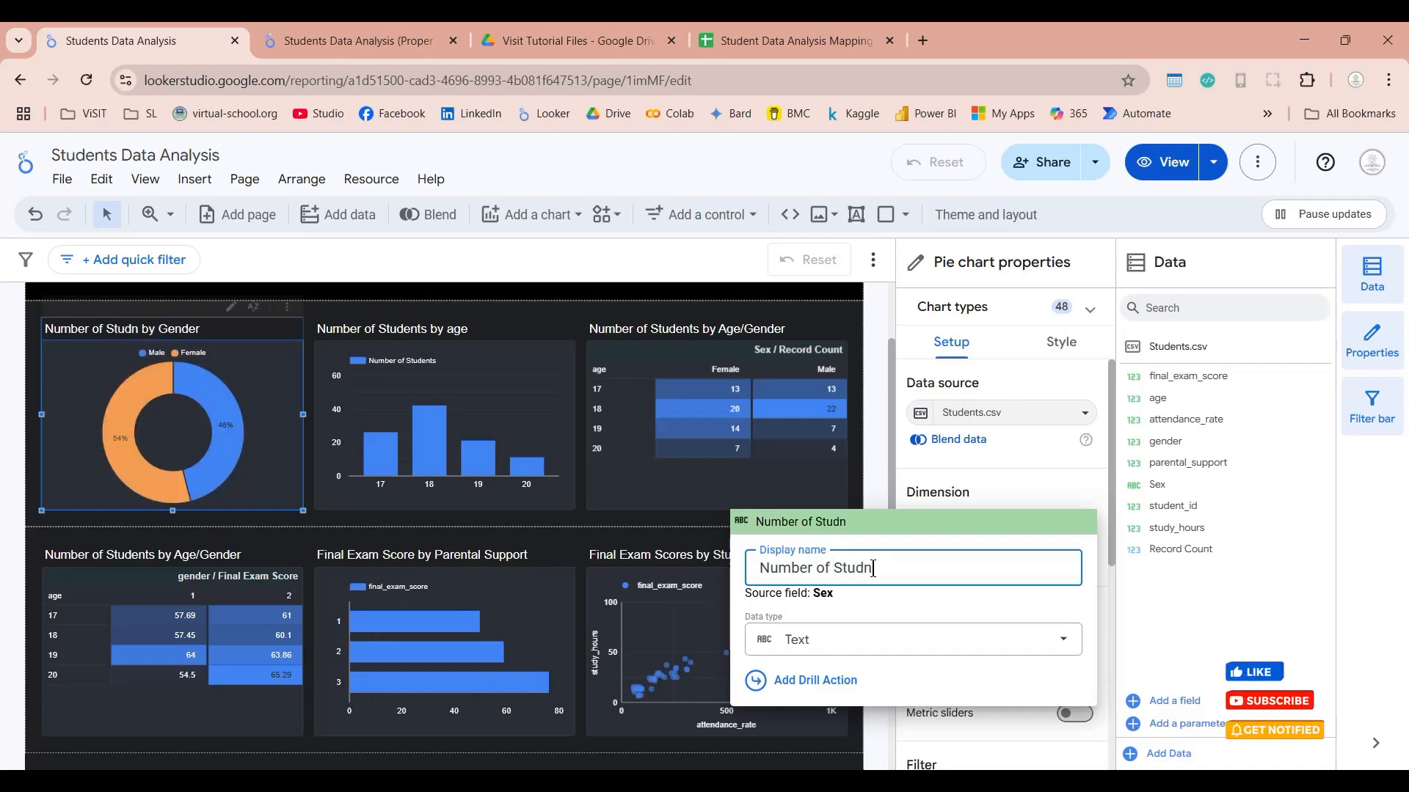
pyautogui.write('ts')
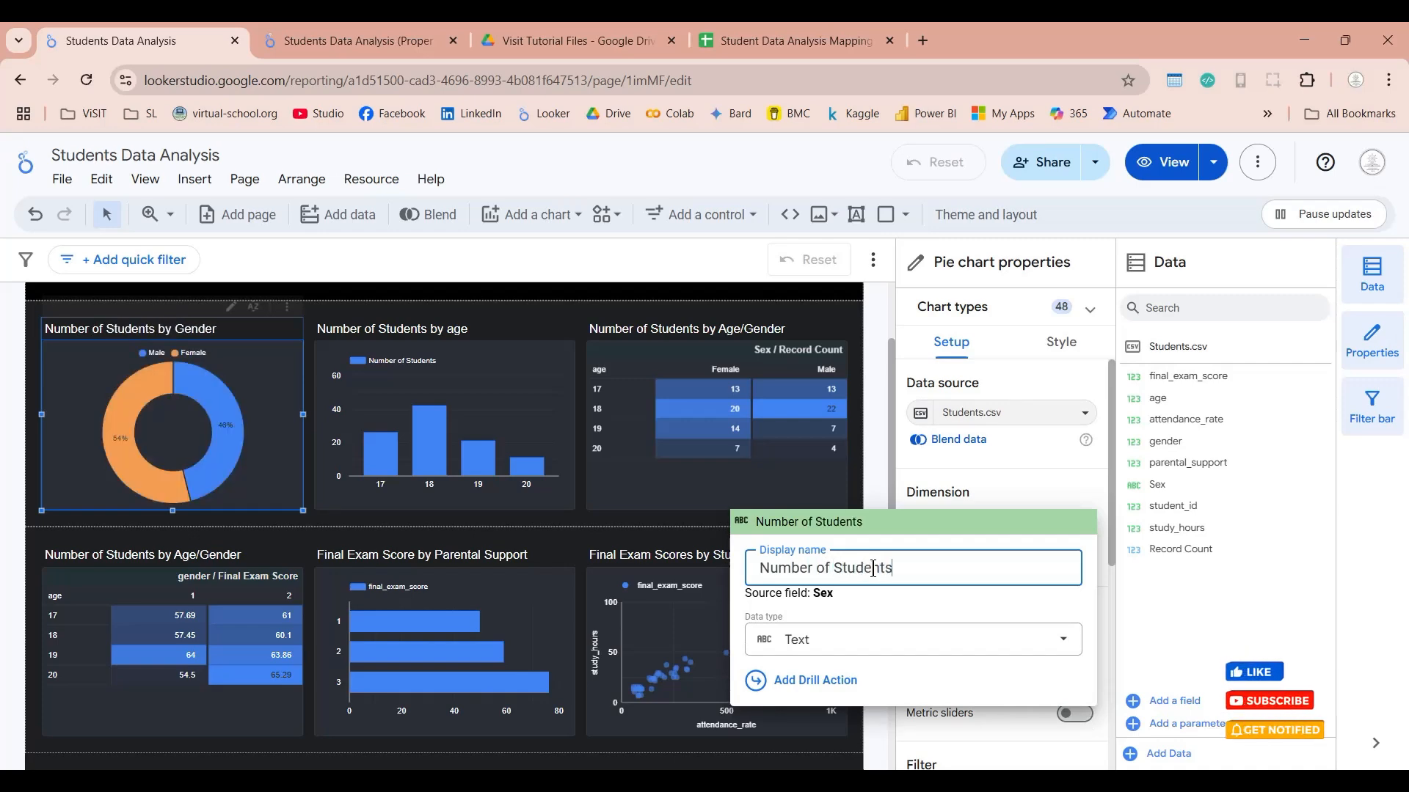
pyautogui.click(1026, 502)
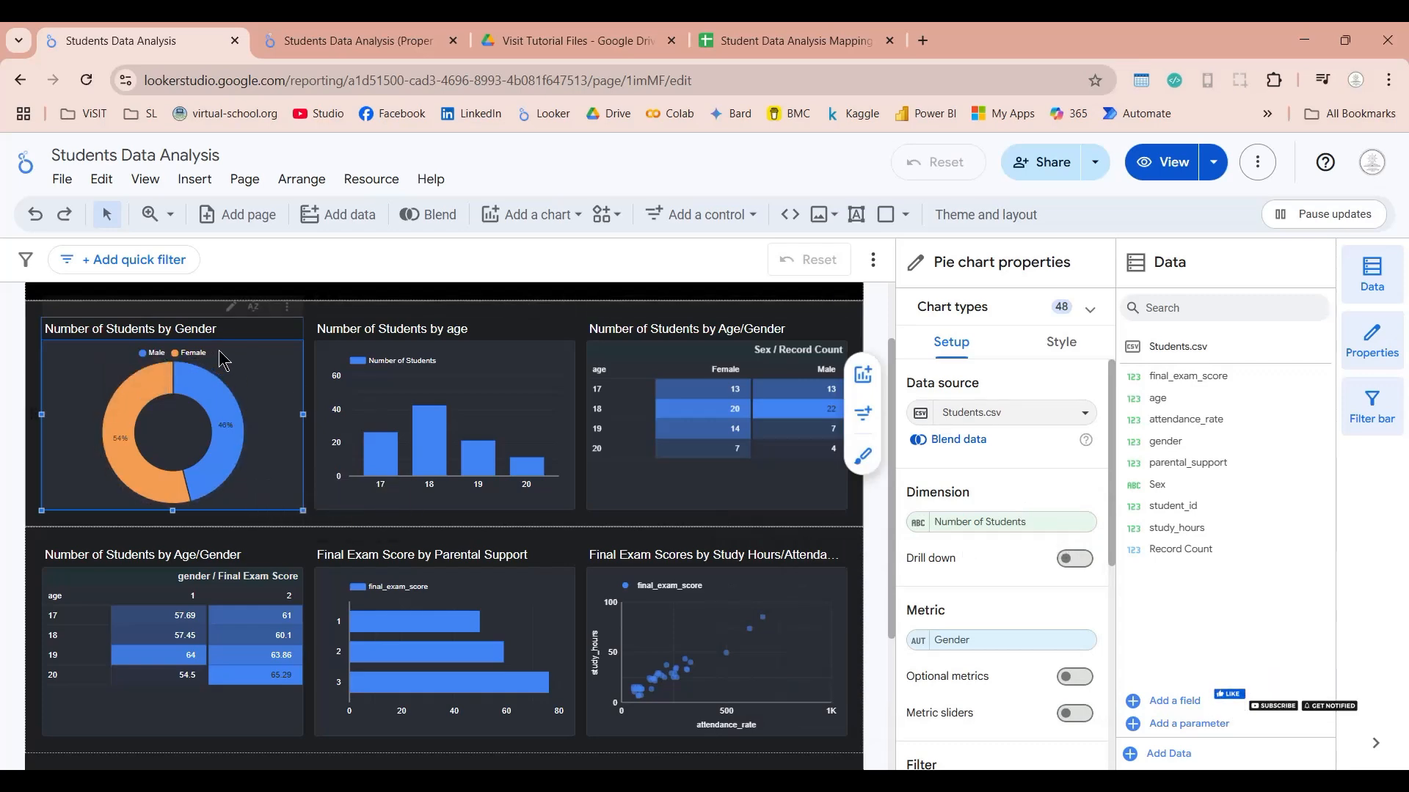
# Step: Replace gender with Sex as the column dimension of the Final Exam Score pivot table
pyautogui.click(155, 576)
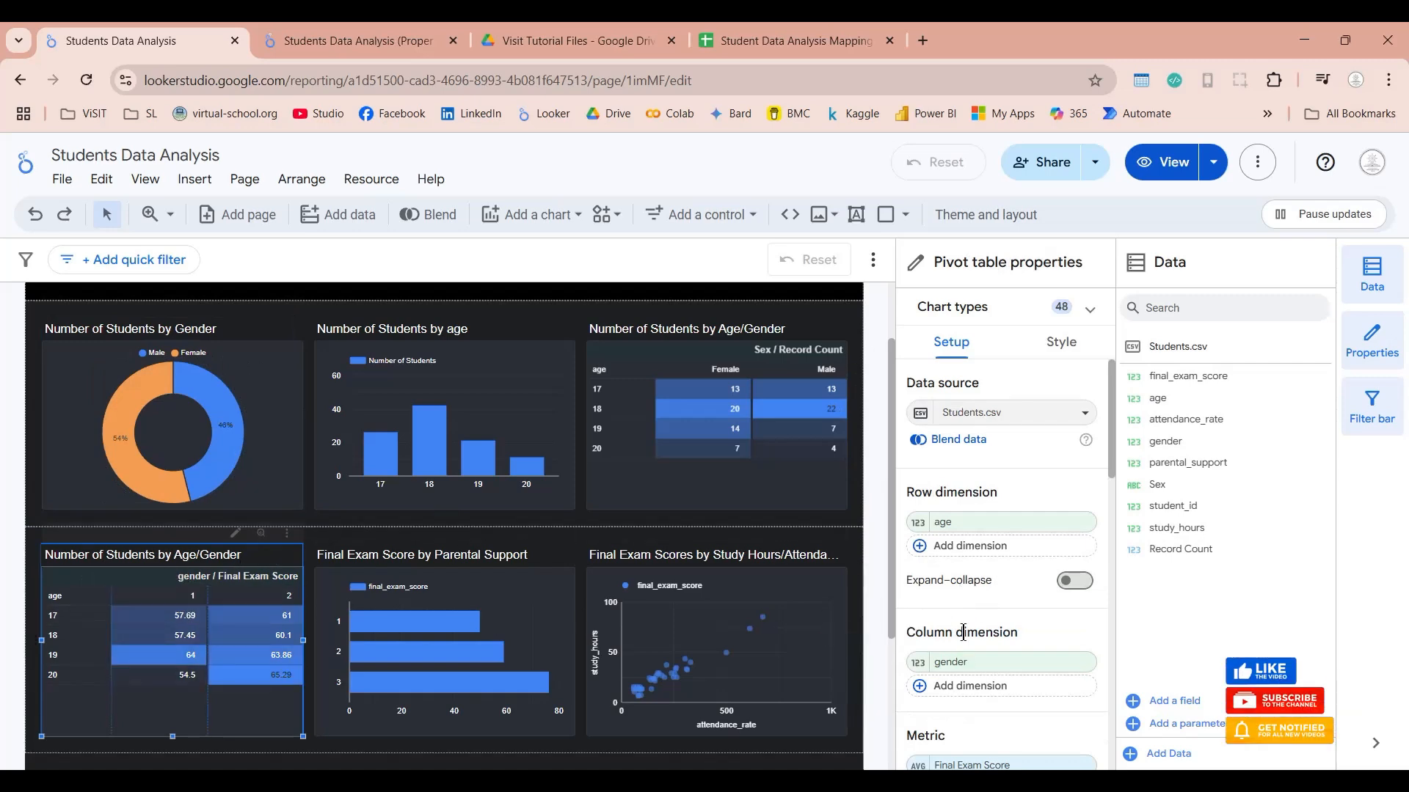
pyautogui.click(958, 662)
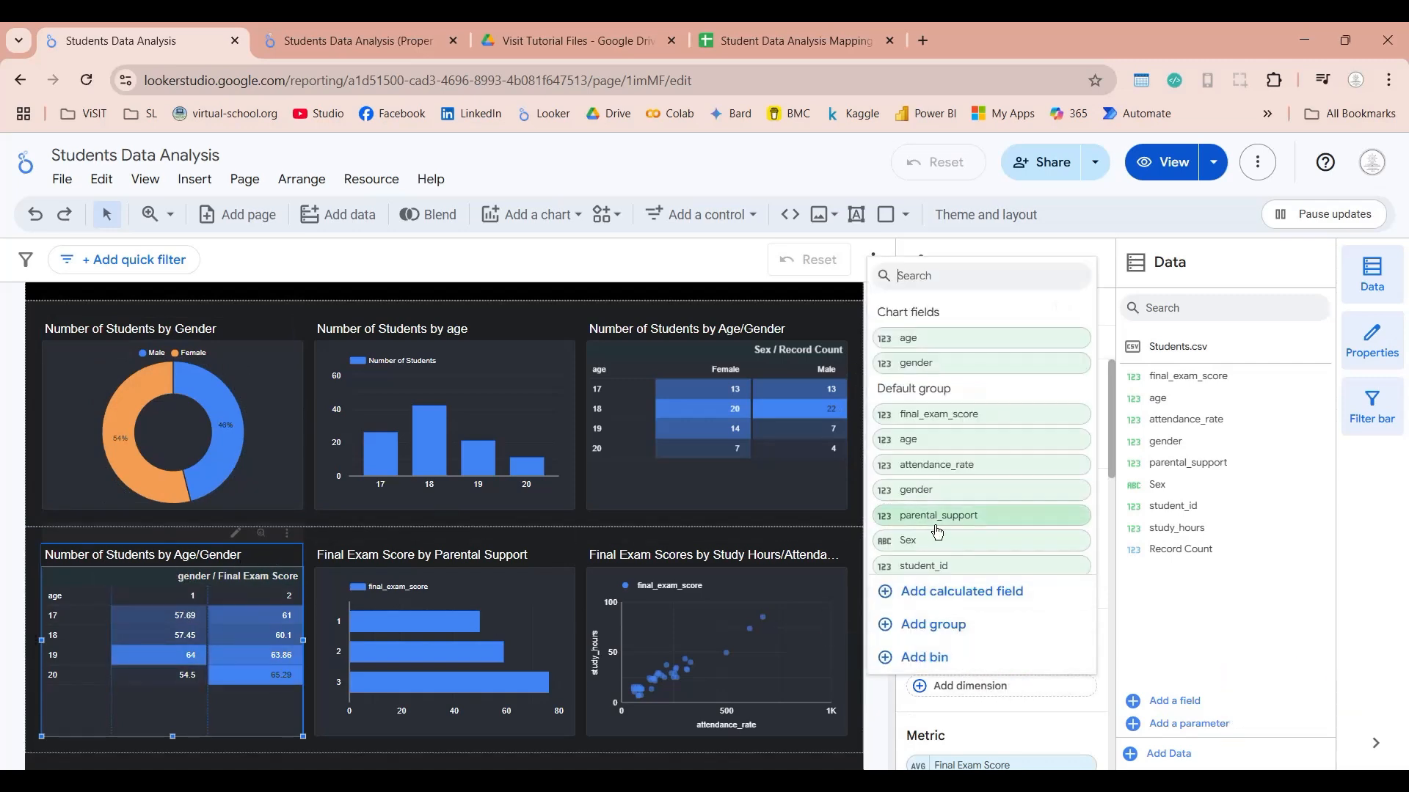
pyautogui.click(925, 546)
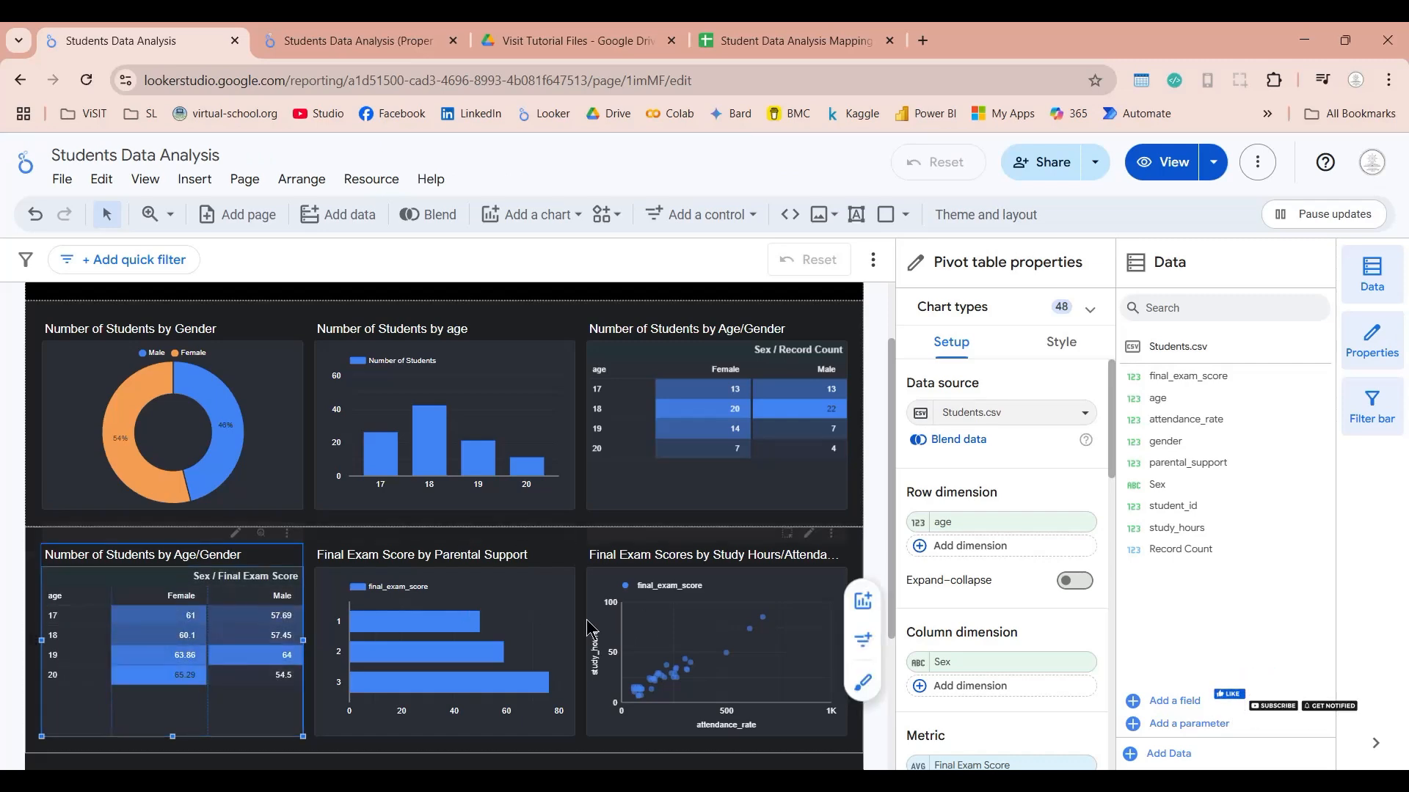
# Step: Select the Final Exam Score by Parental Support bar chart and start a calculated field named Parental Support
pyautogui.click(484, 587)
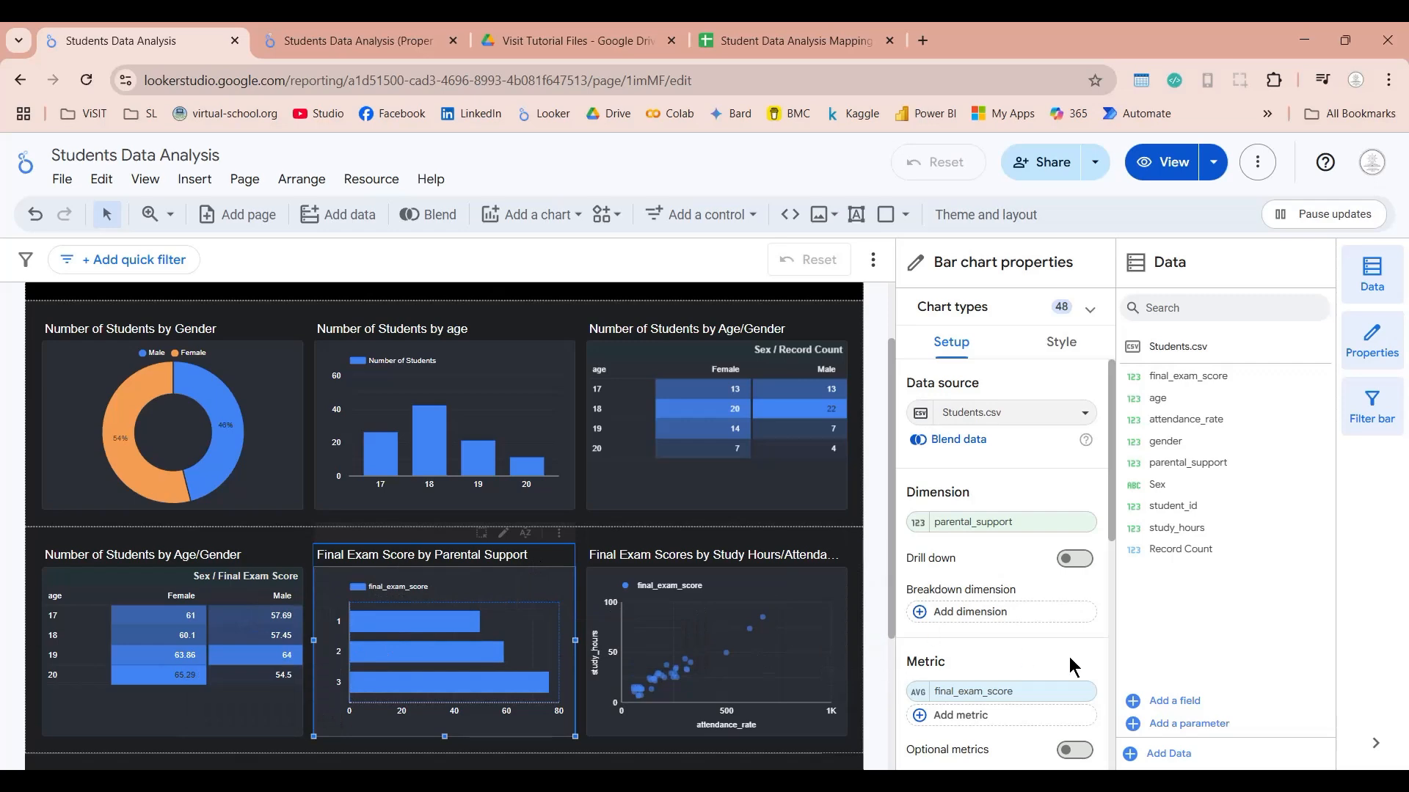
pyautogui.click(1177, 707)
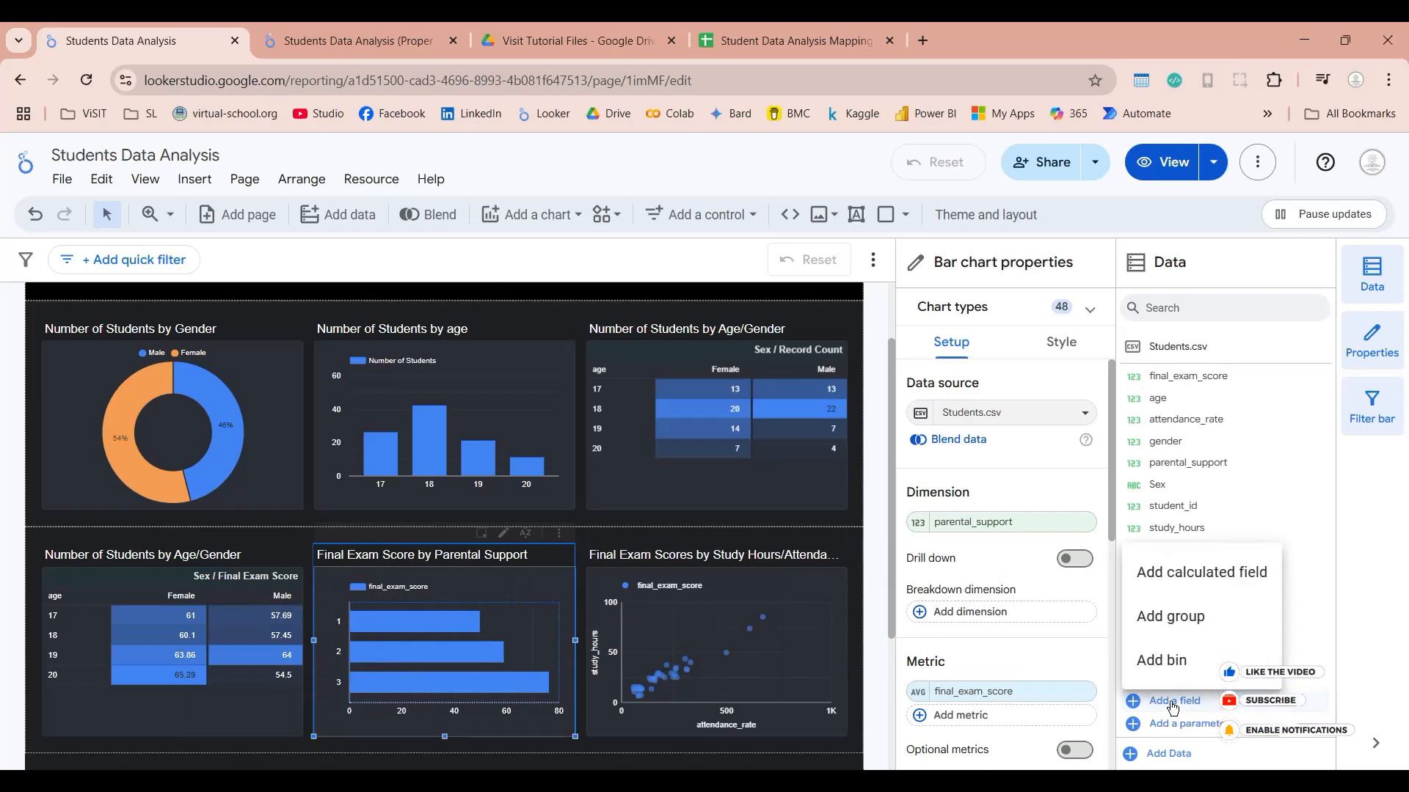
pyautogui.click(1218, 576)
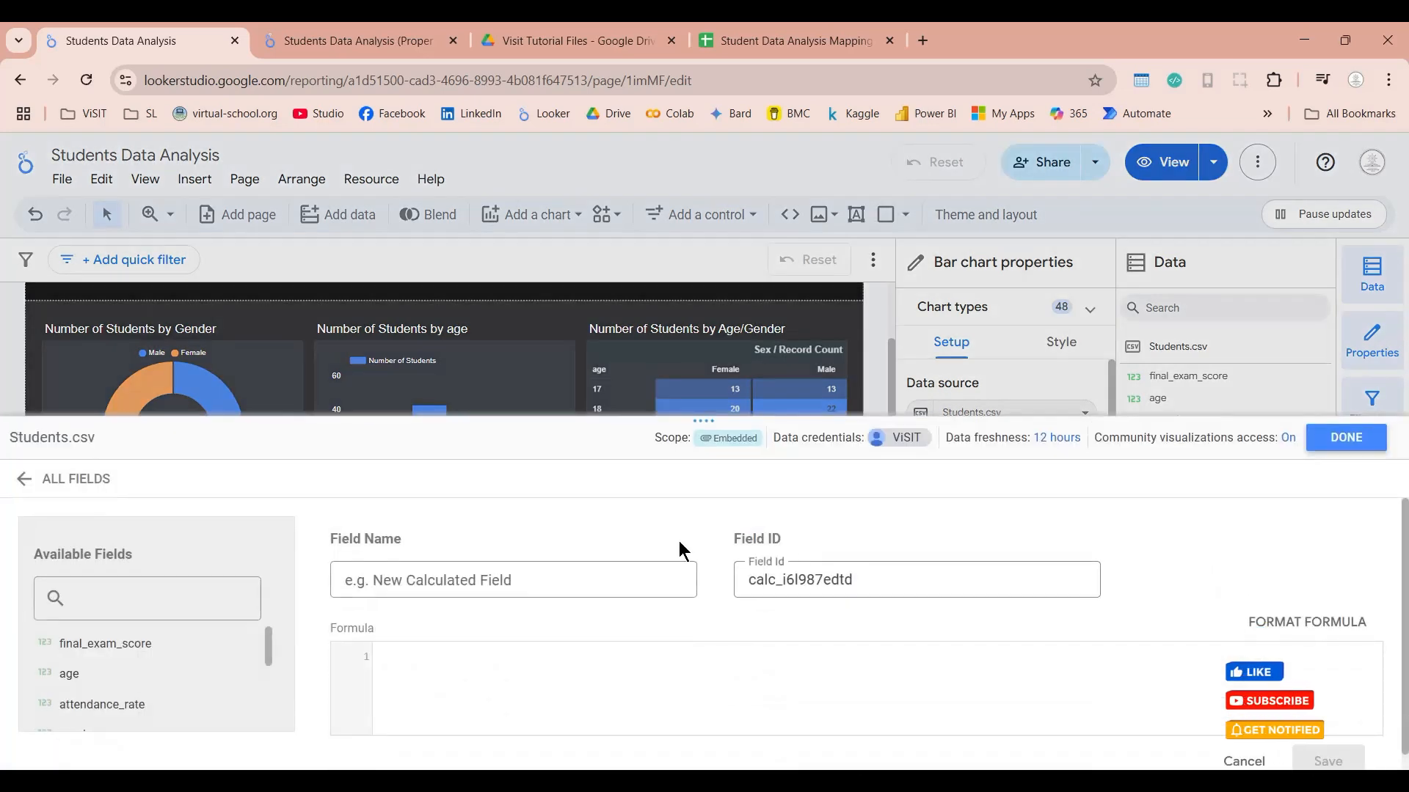
pyautogui.click(586, 574)
pyautogui.write('Par')
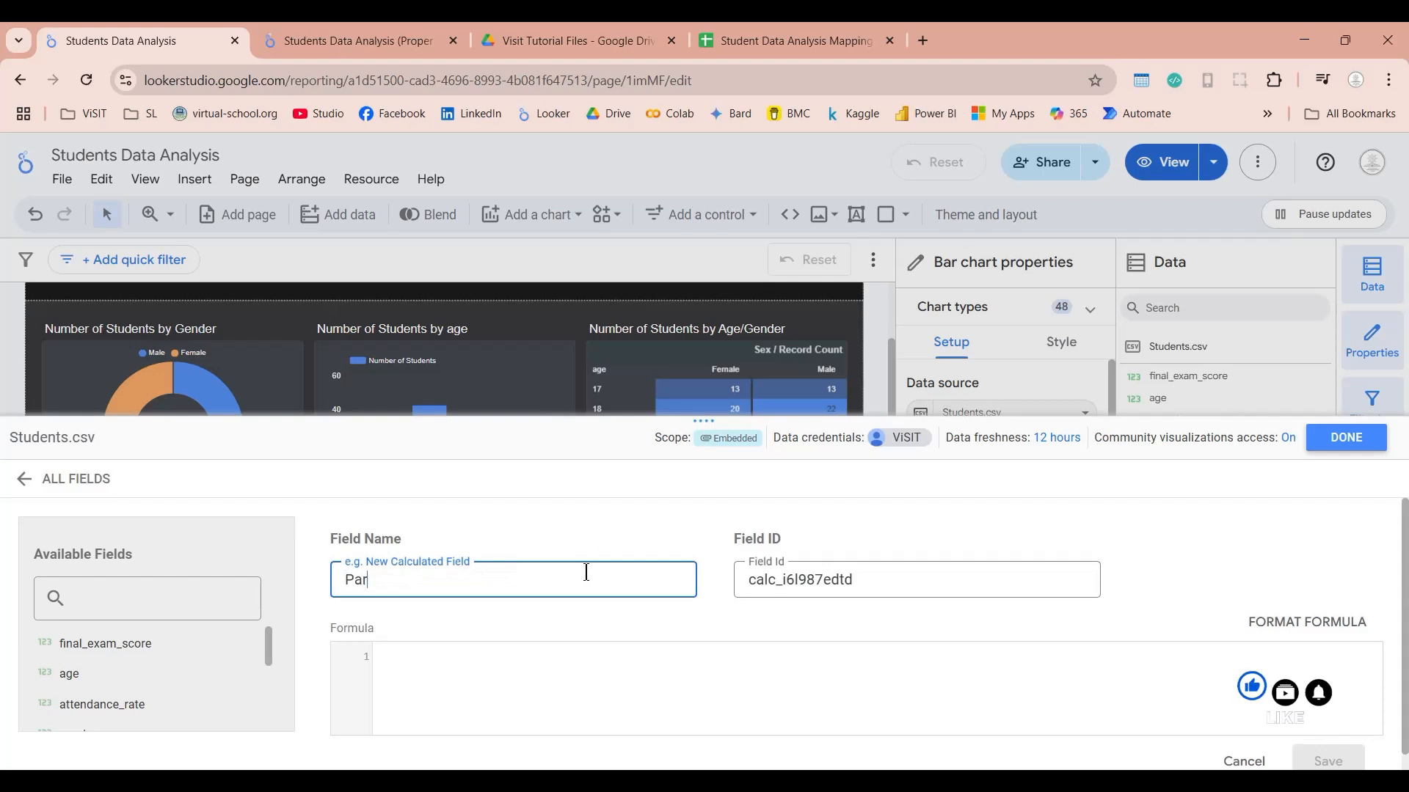
pyautogui.write('ental Support')
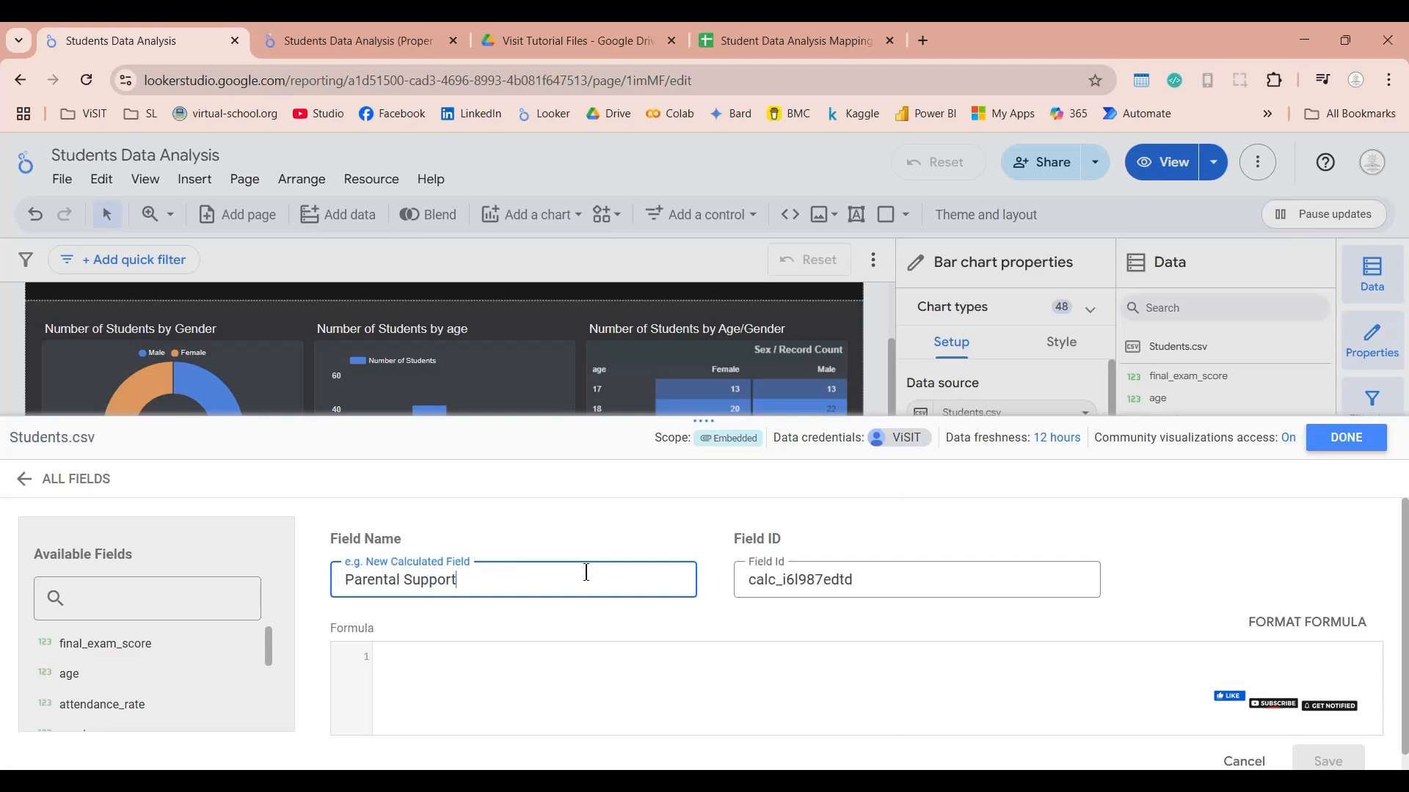
# Step: Begin the Parental Support formula with case where parental_support = 1 then "Low"
pyautogui.click(534, 681)
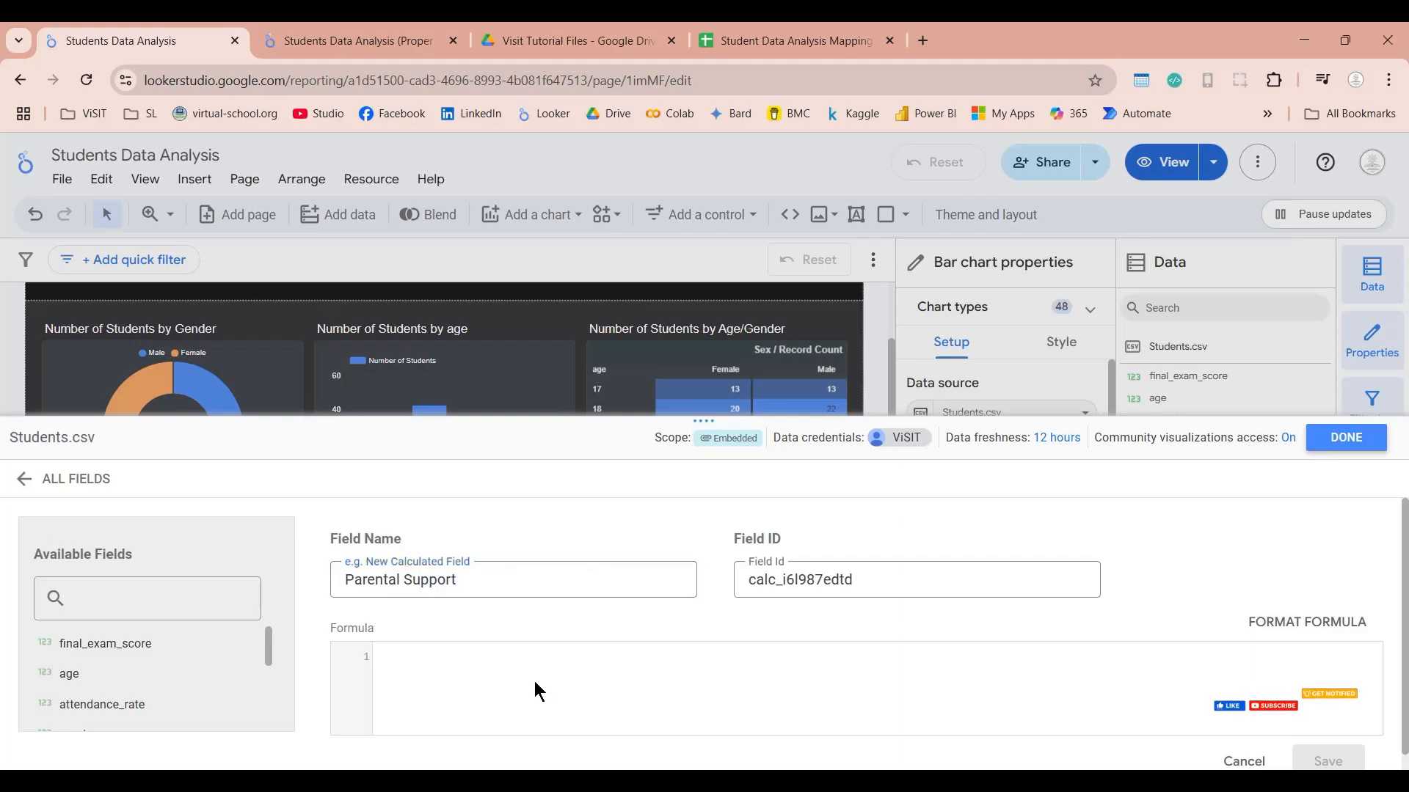
pyautogui.write('case where ')
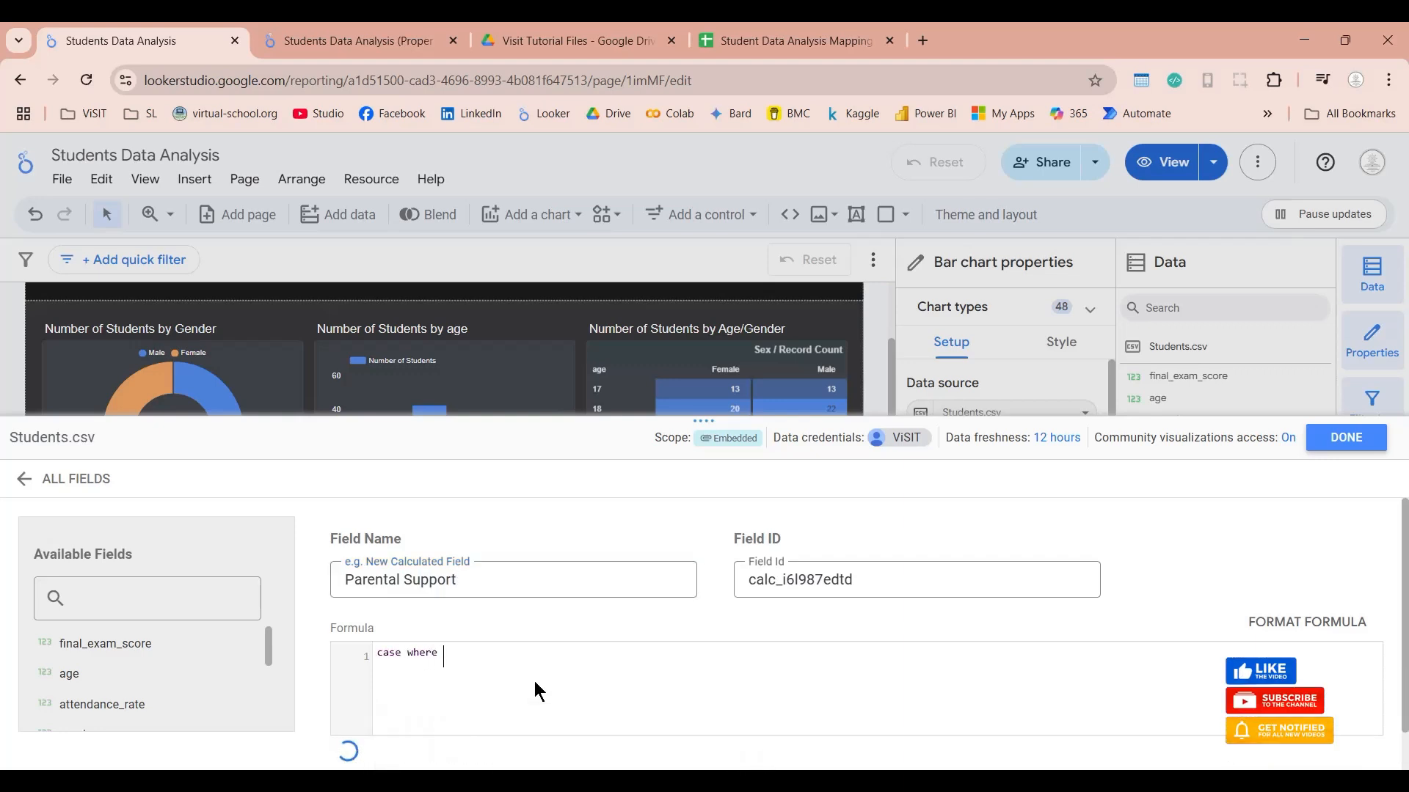
pyautogui.write('paren')
pyautogui.press('Return')
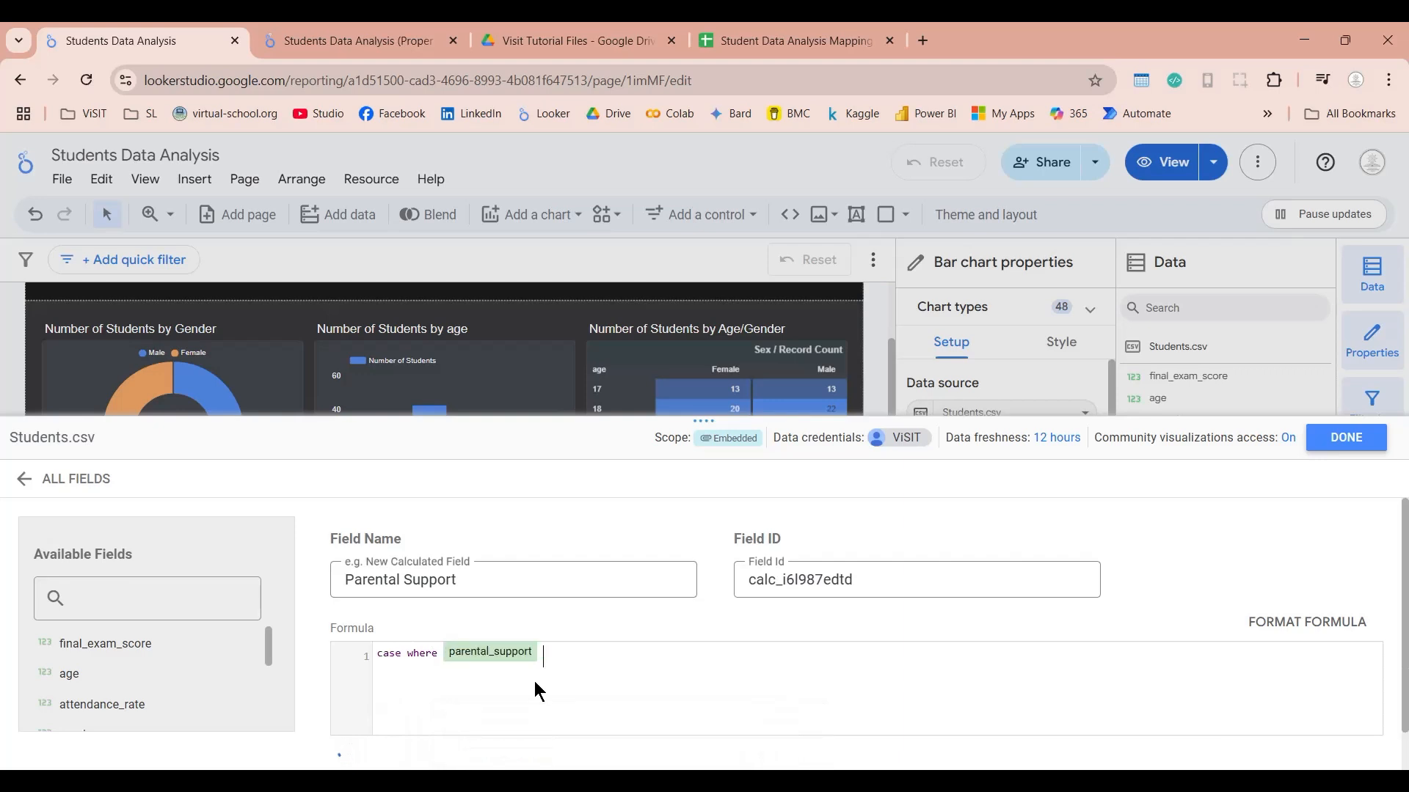
pyautogui.write('= 1 then')
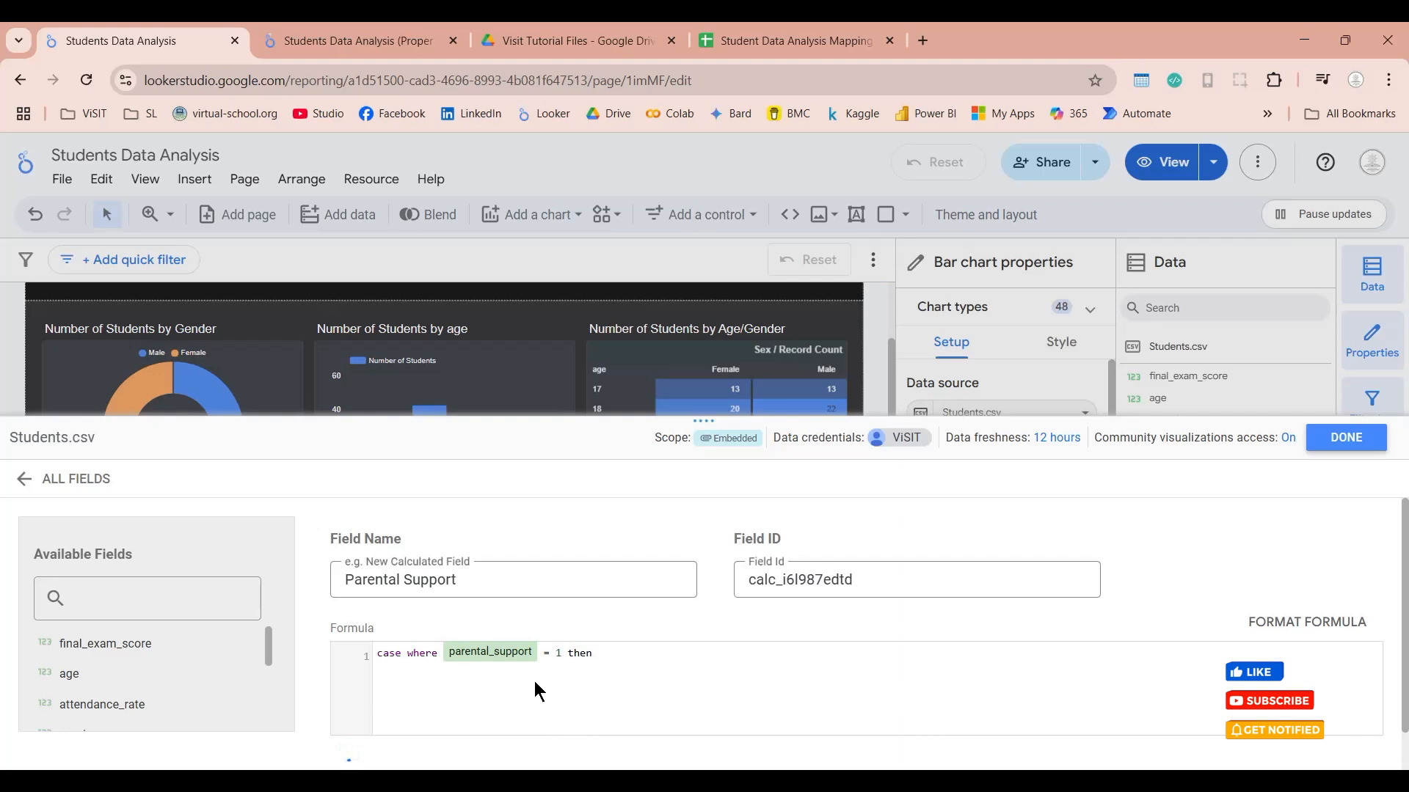
pyautogui.write(' "Low')
pyautogui.click(643, 648)
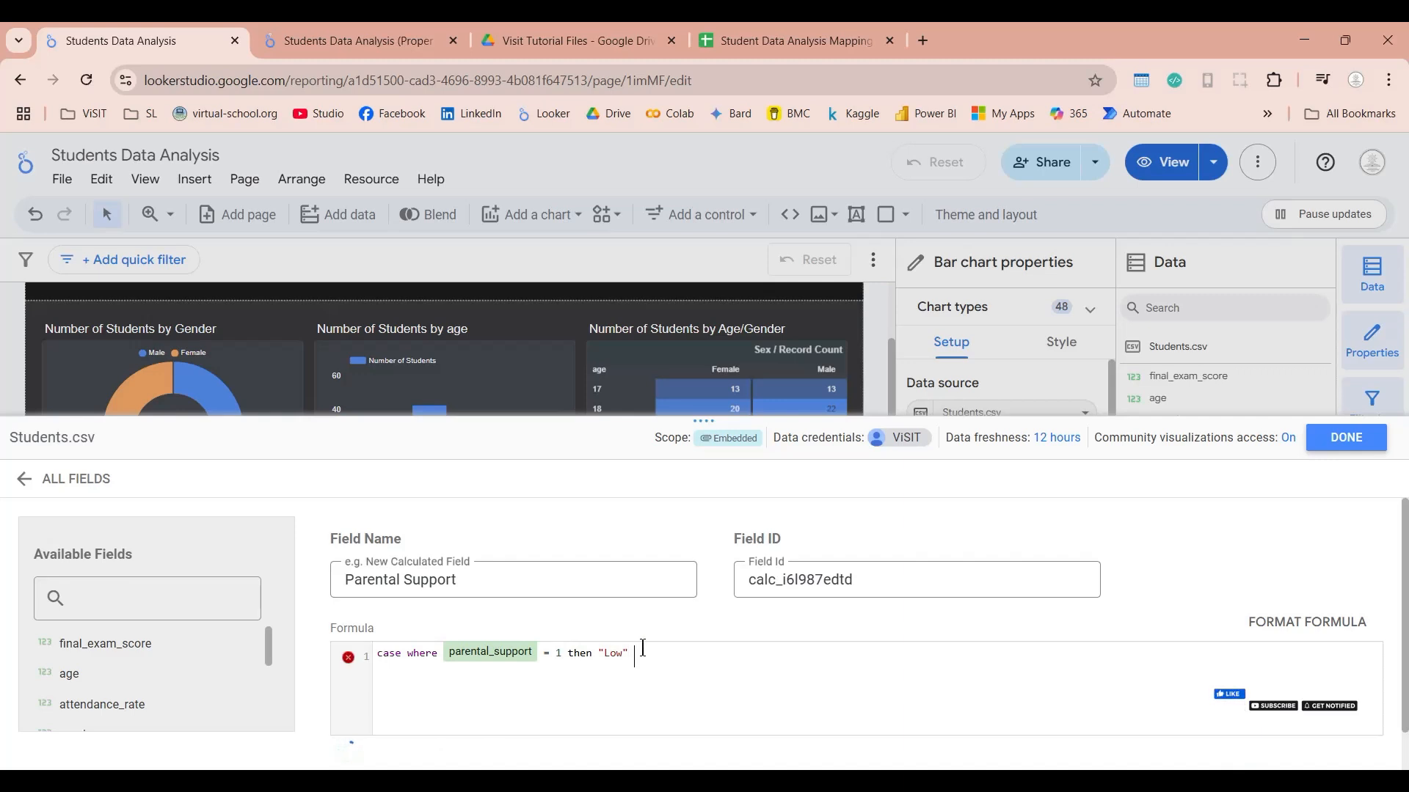
# Step: Extend the Parental Support formula with when parental_support = 2 then "Medium"
pyautogui.write('when ')
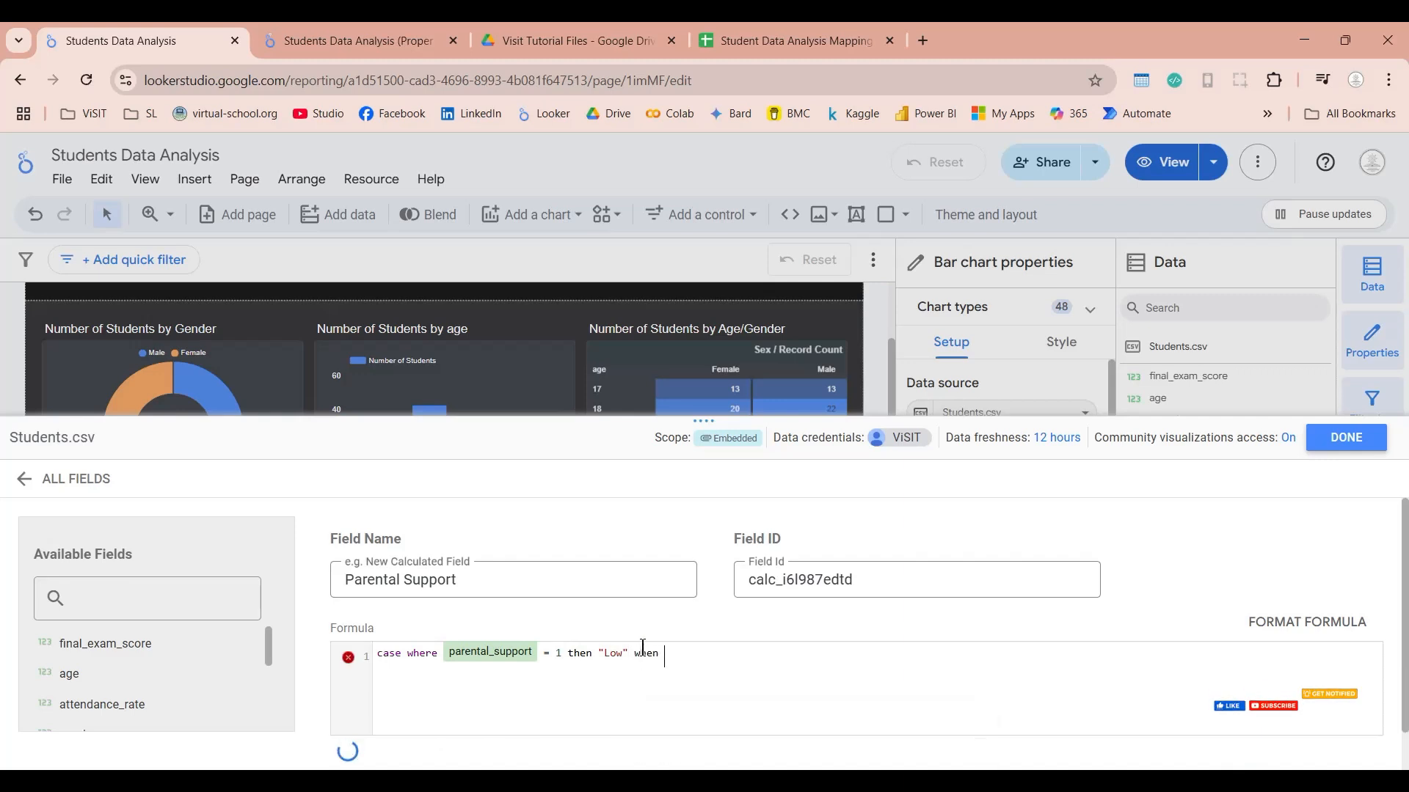
pyautogui.write('parenta')
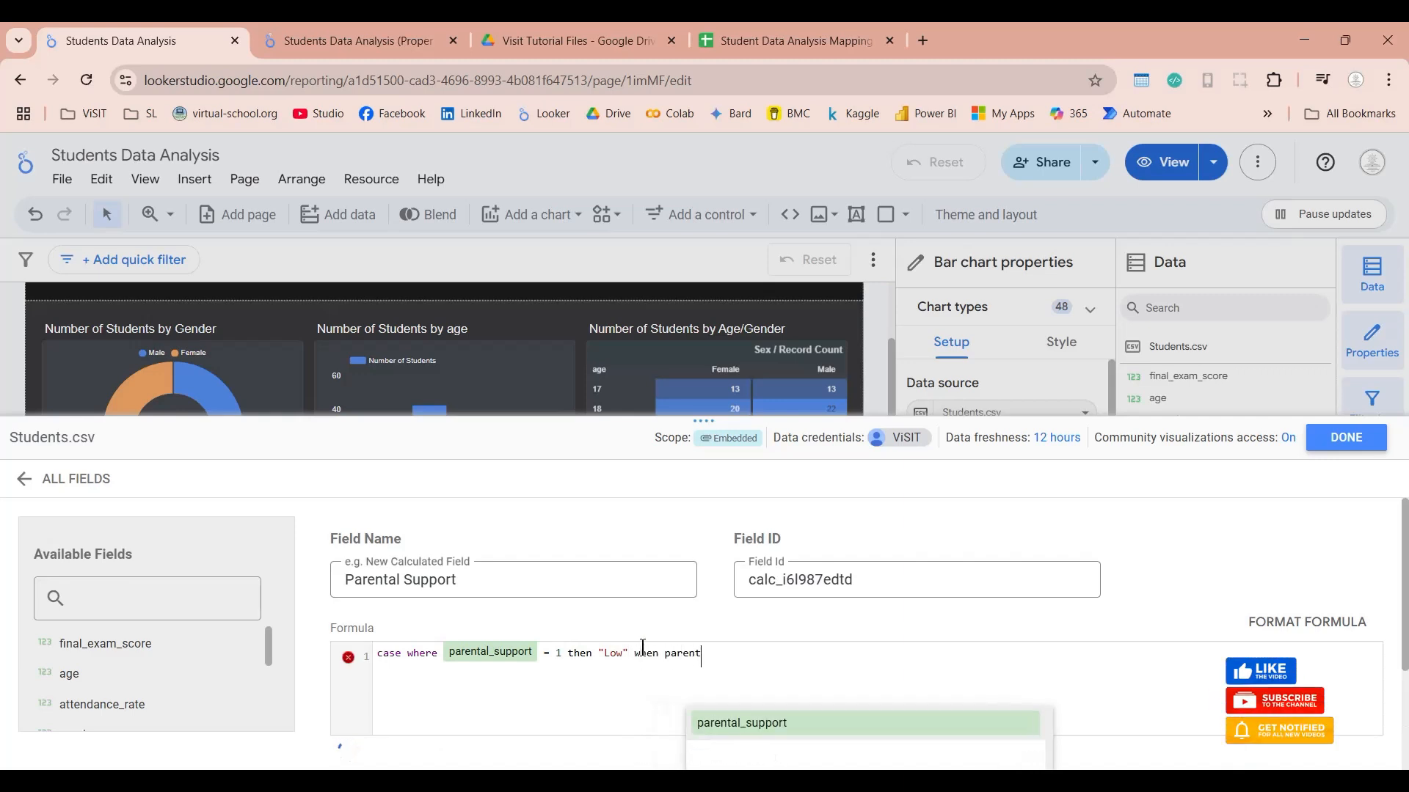
pyautogui.press('Return')
pyautogui.write('= ')
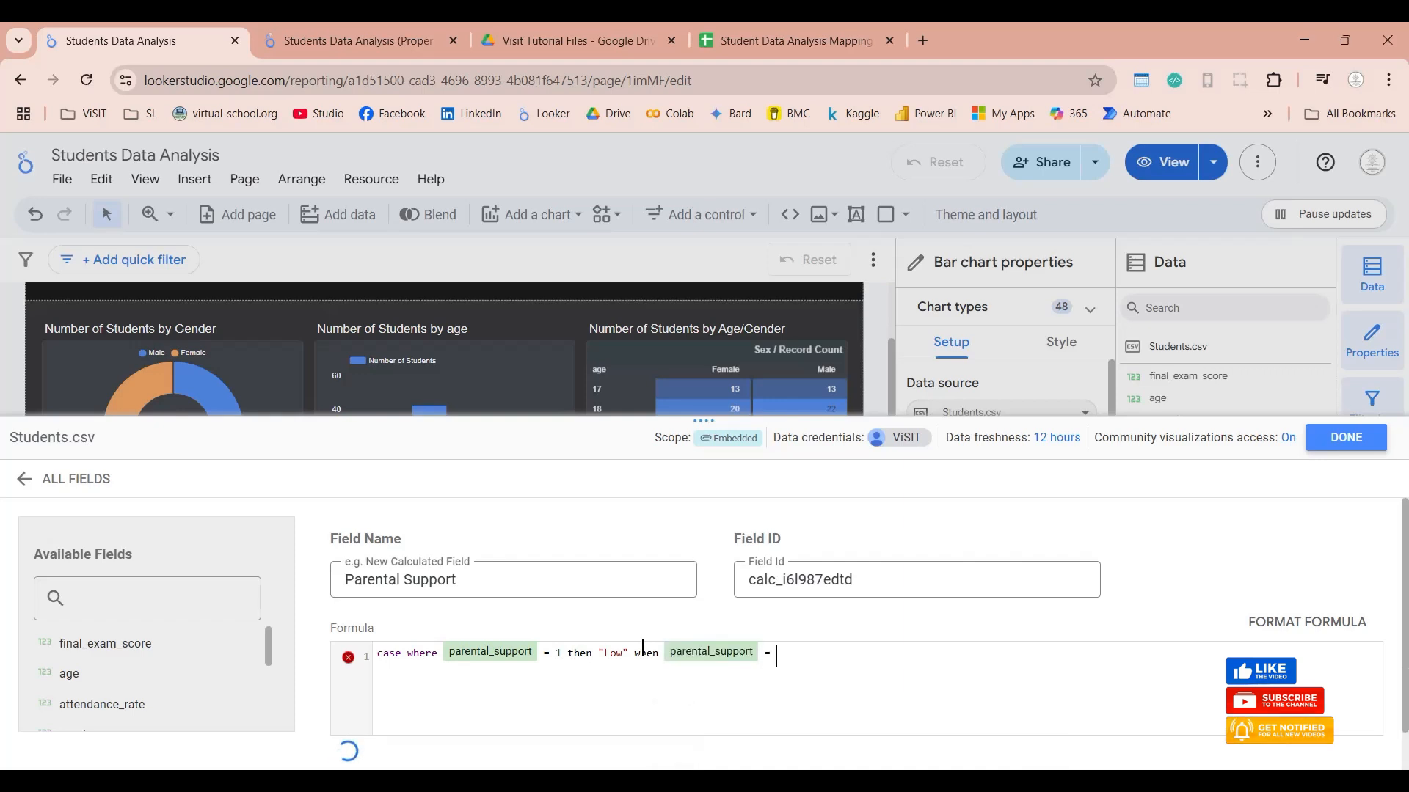
pyautogui.write('2 then ')
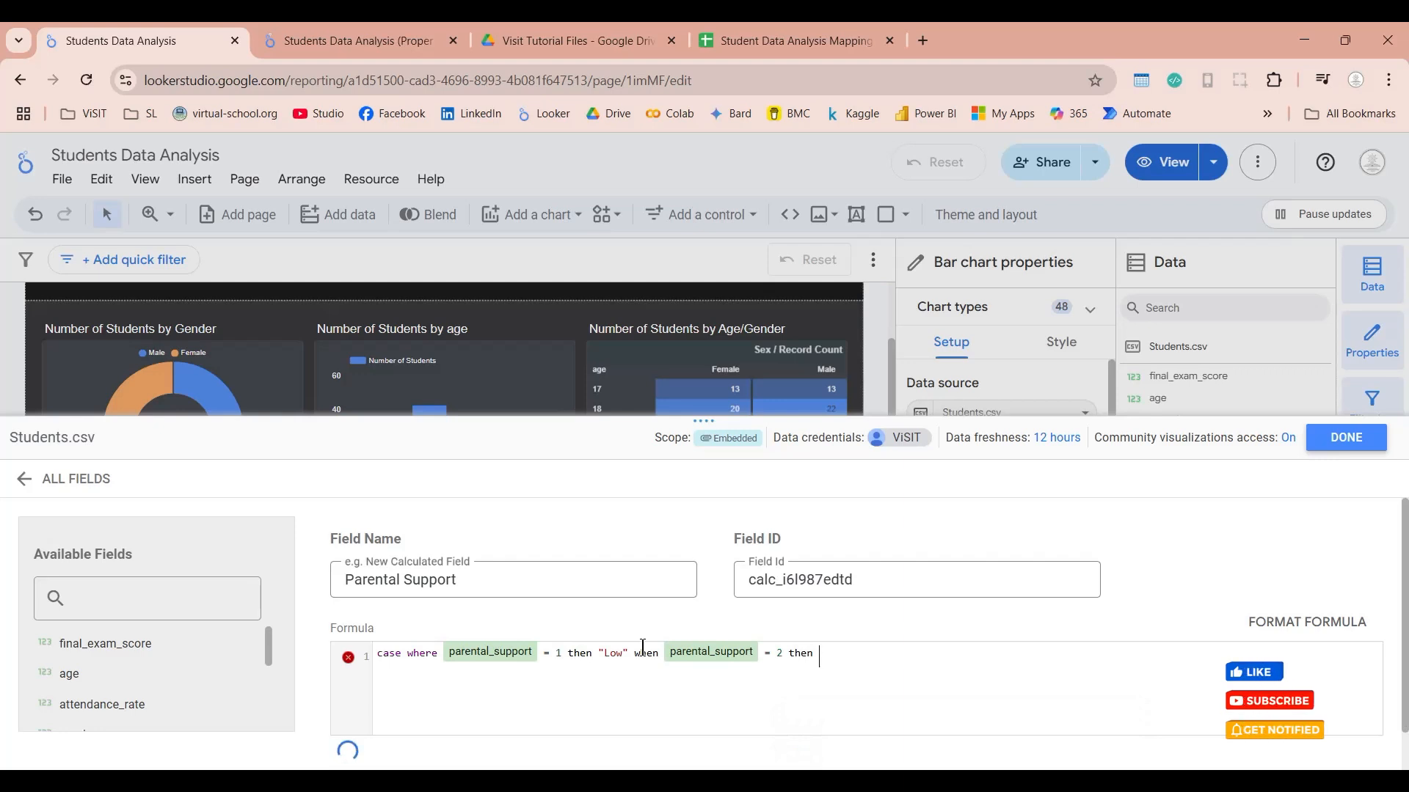
pyautogui.write('"Med')
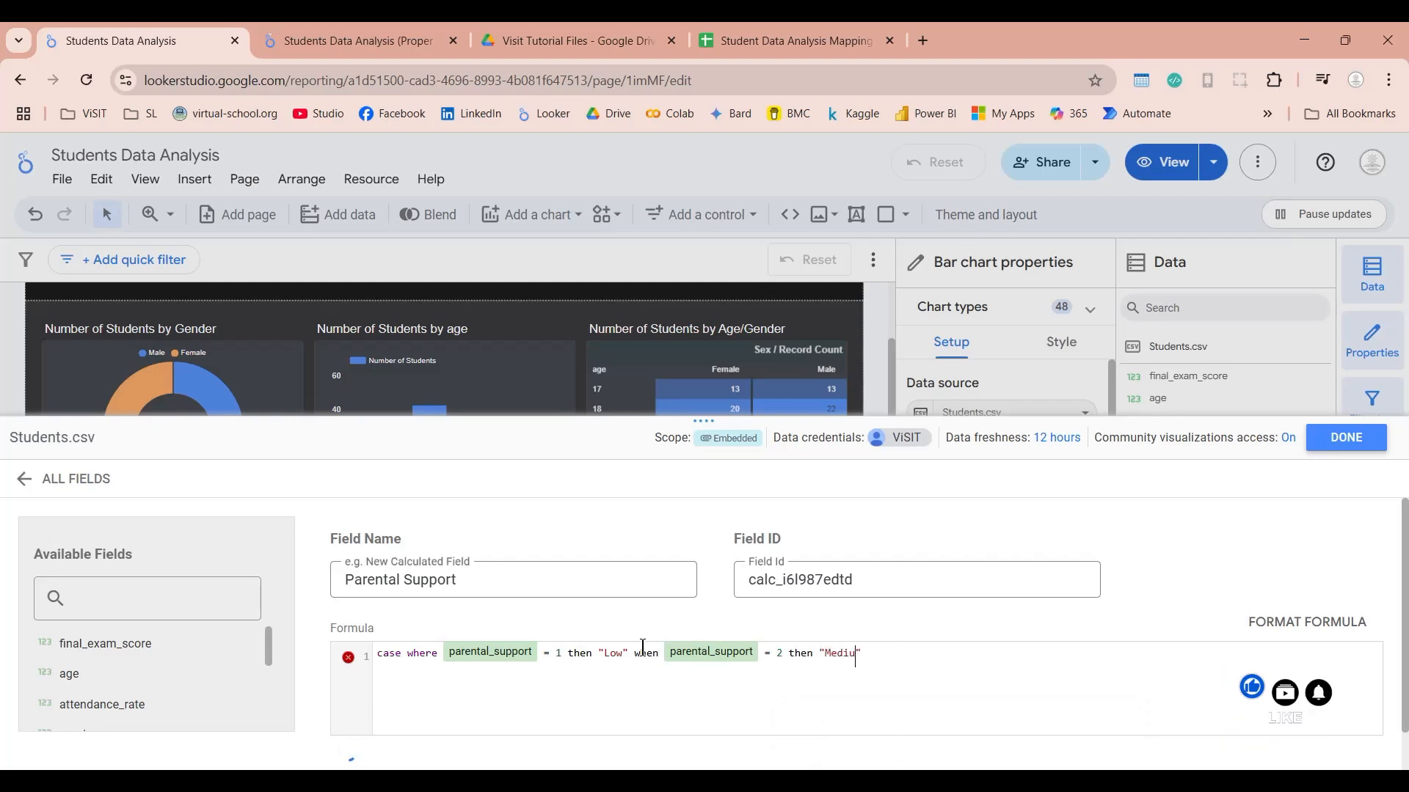
pyautogui.write('ium" ')
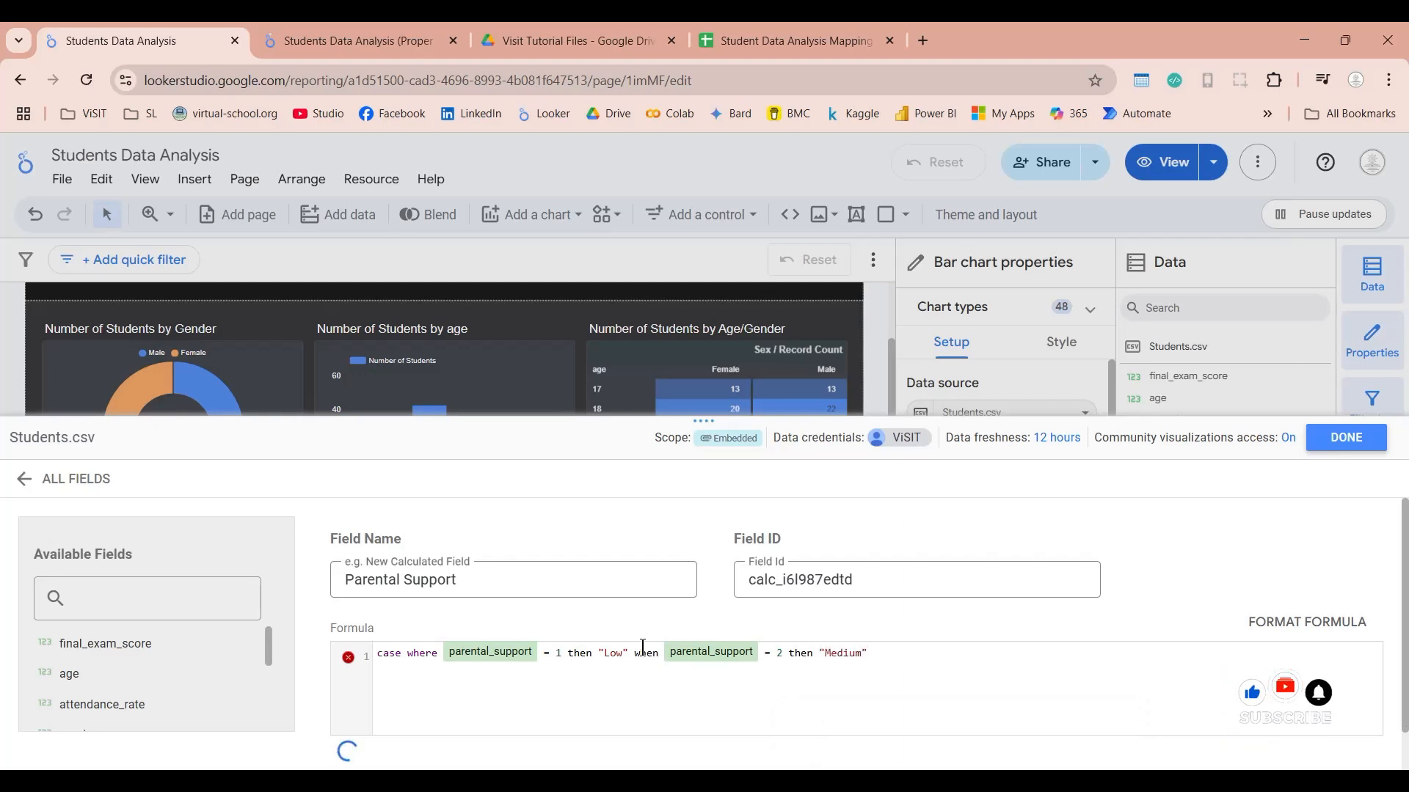
# Step: Finish the case expression with else "High" end
pyautogui.write('else "')
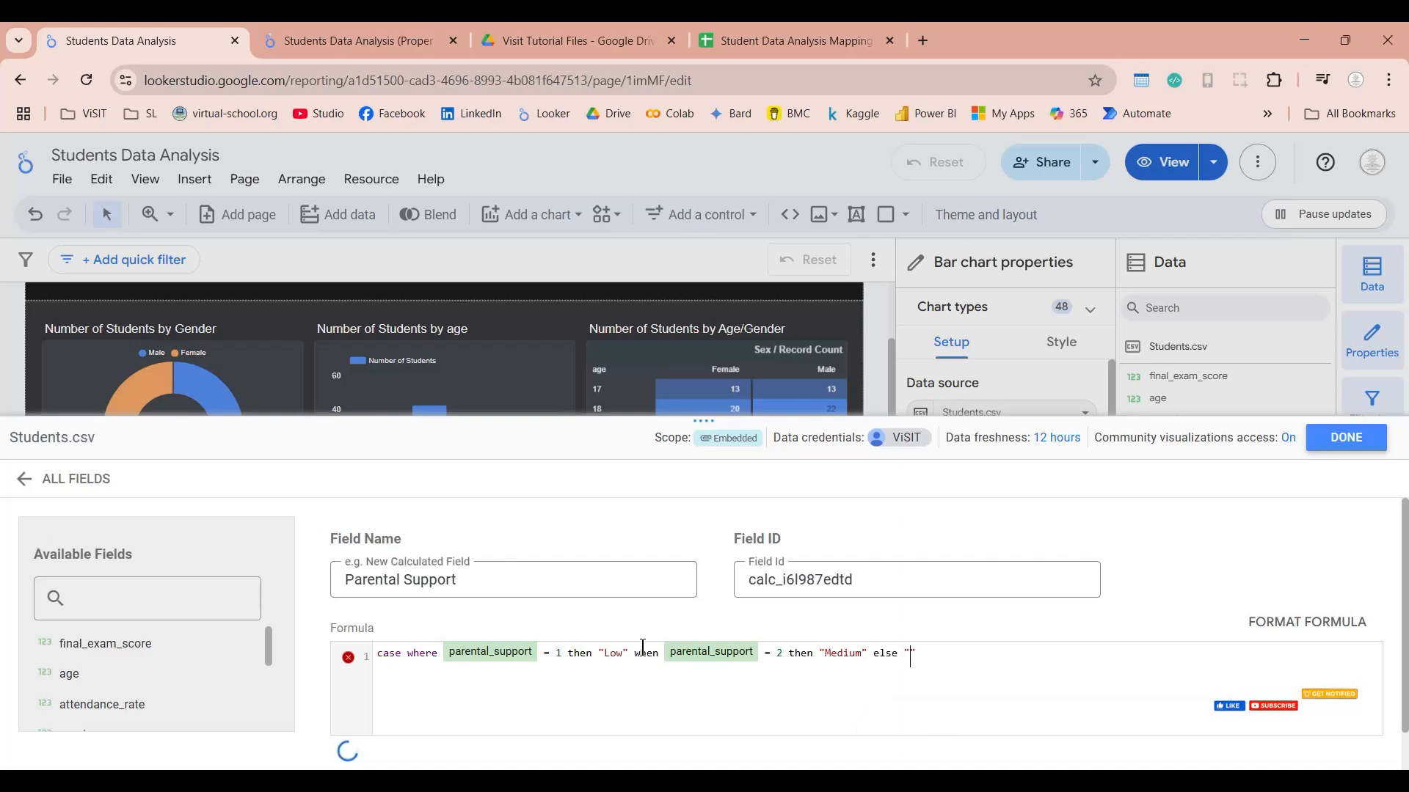
pyautogui.write('High"')
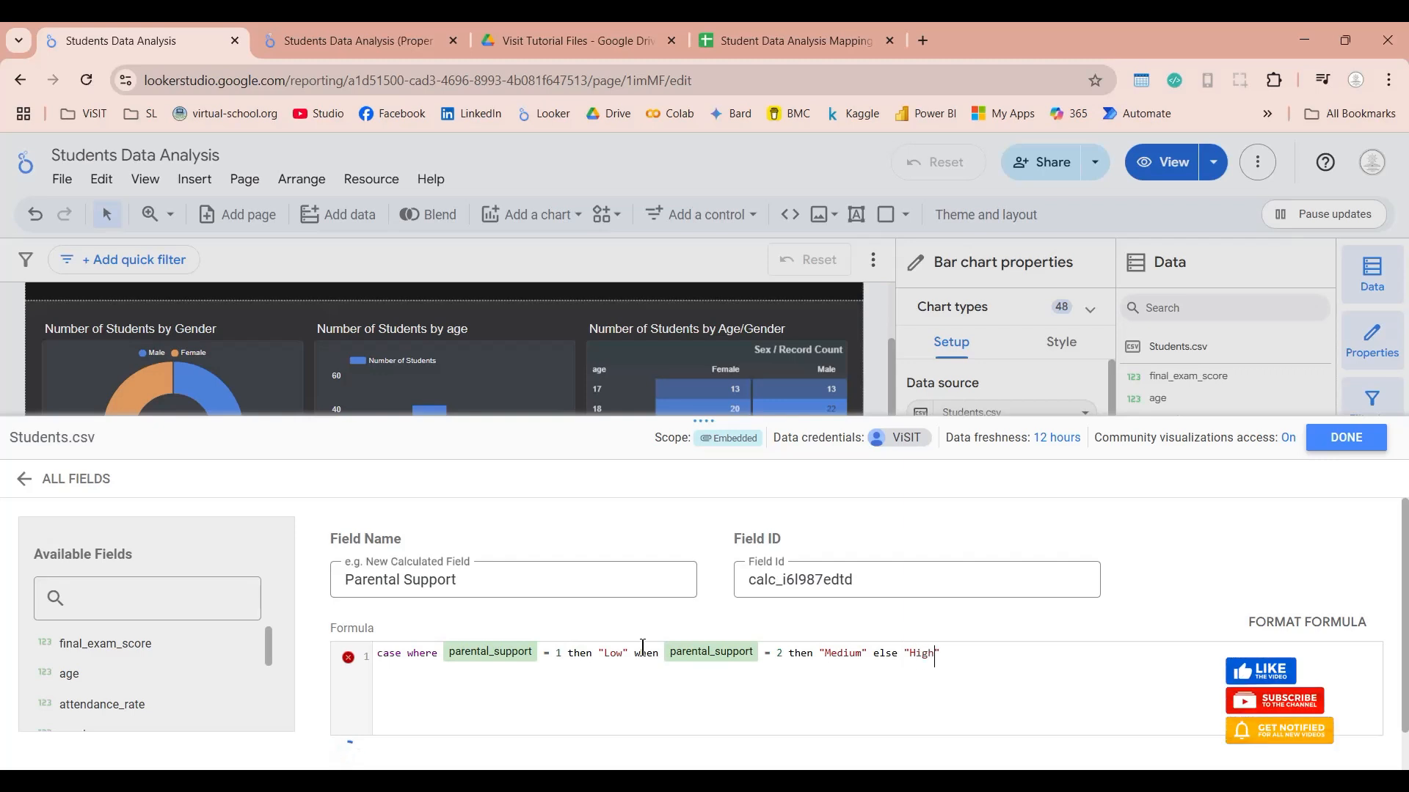
pyautogui.write(' end')
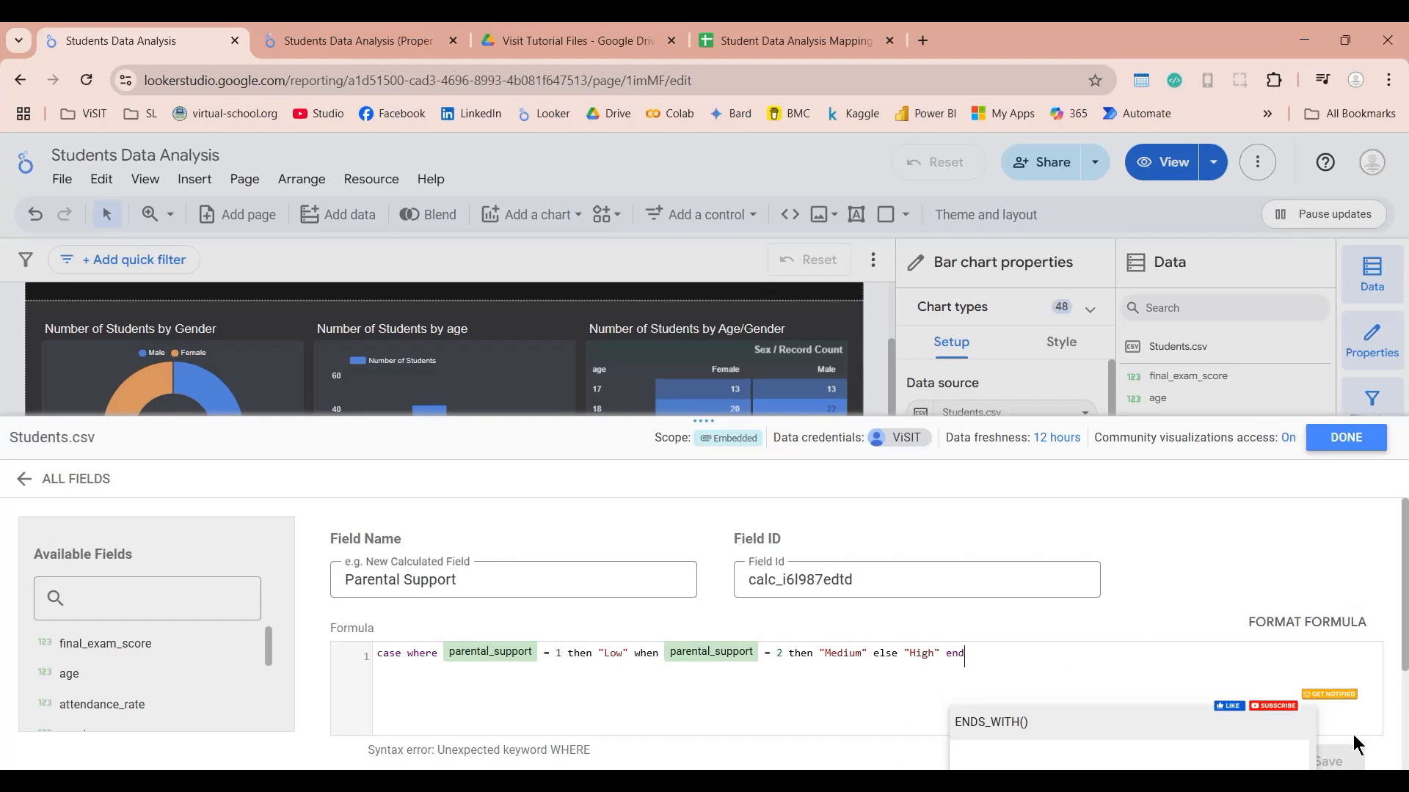
pyautogui.click(1067, 658)
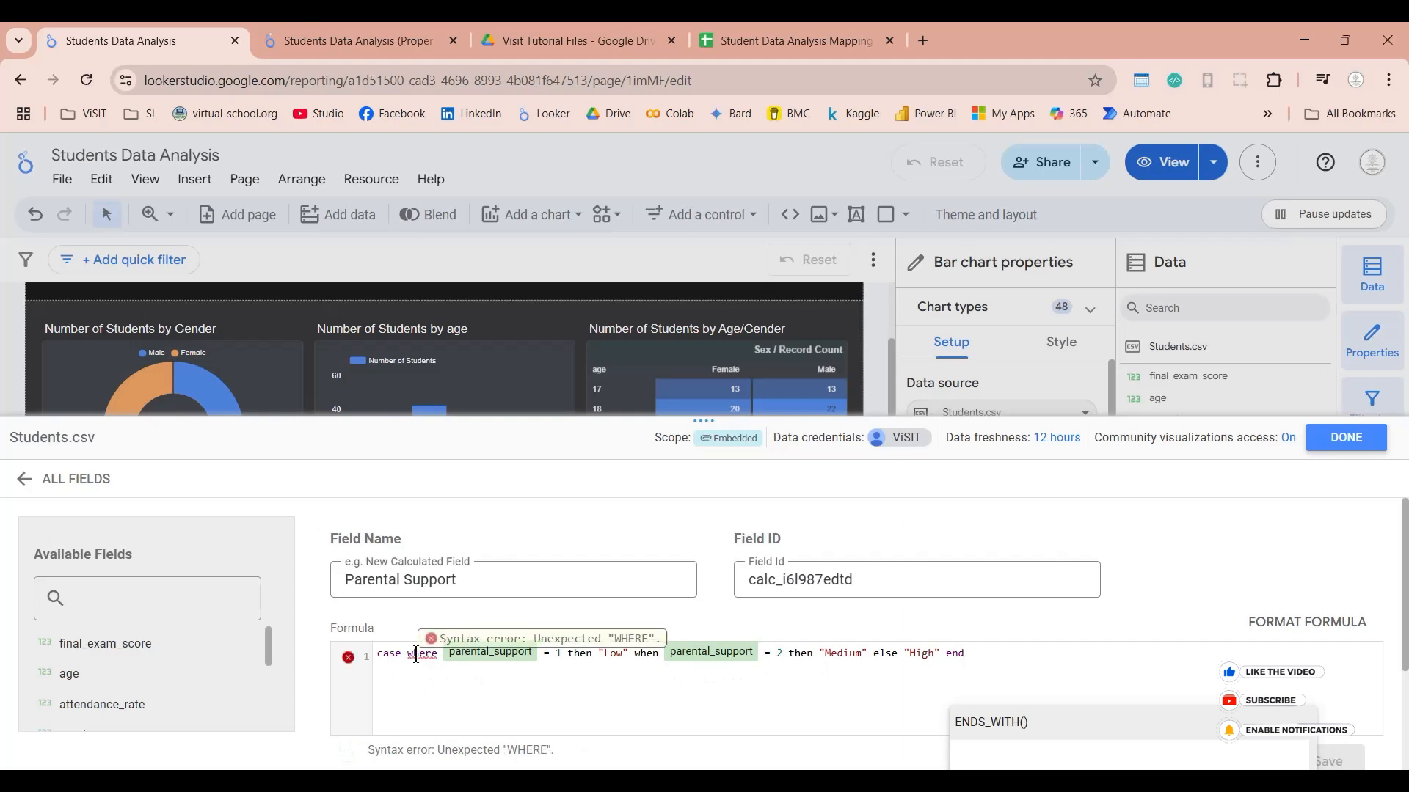
# Step: Correct the keyword where to when in the Parental Support formula, save the calculated field and close the field editor
pyautogui.moveTo(432, 654); pyautogui.dragTo(437, 655)
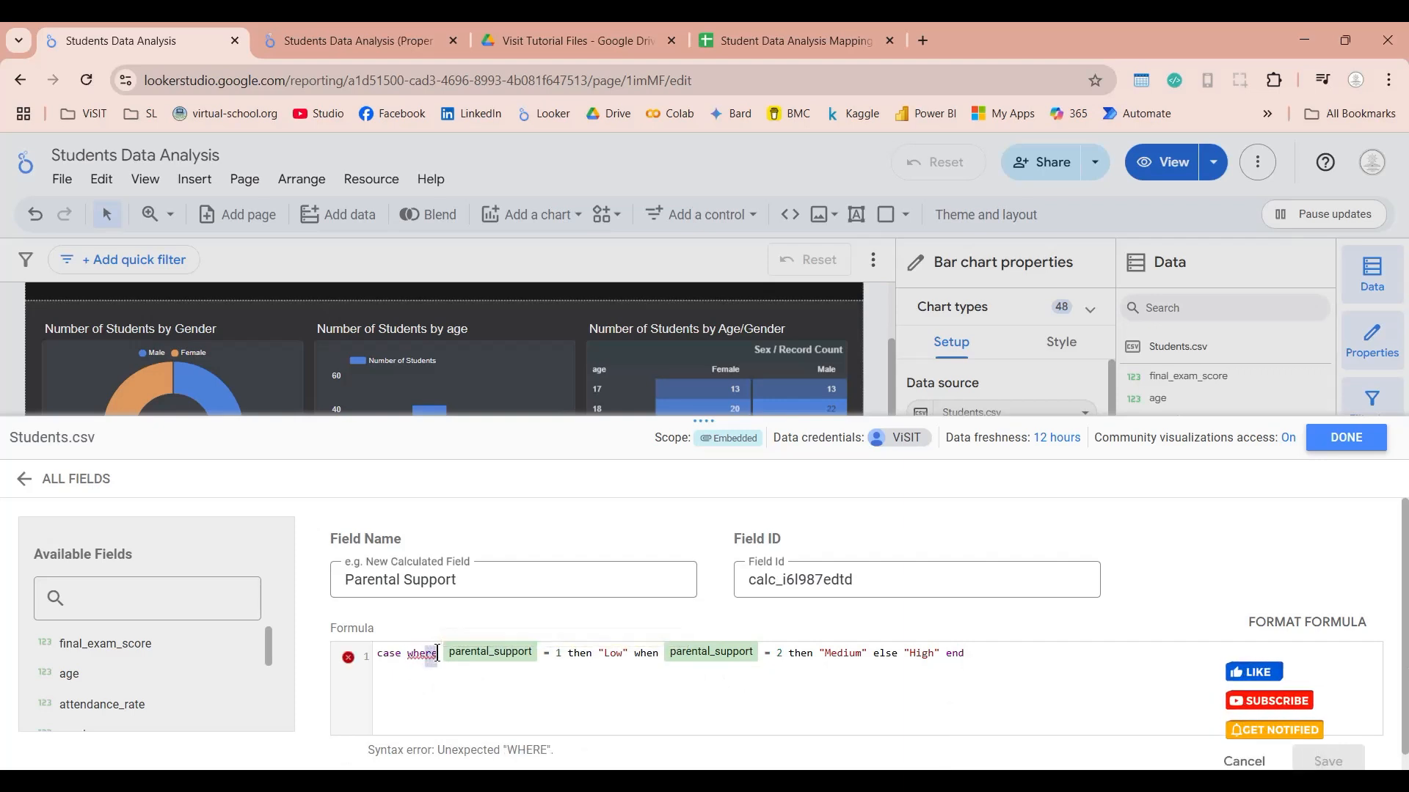
pyautogui.write('hjn')
pyautogui.press('BackSpace')
pyautogui.press('BackSpace')
pyautogui.press('BackSpace')
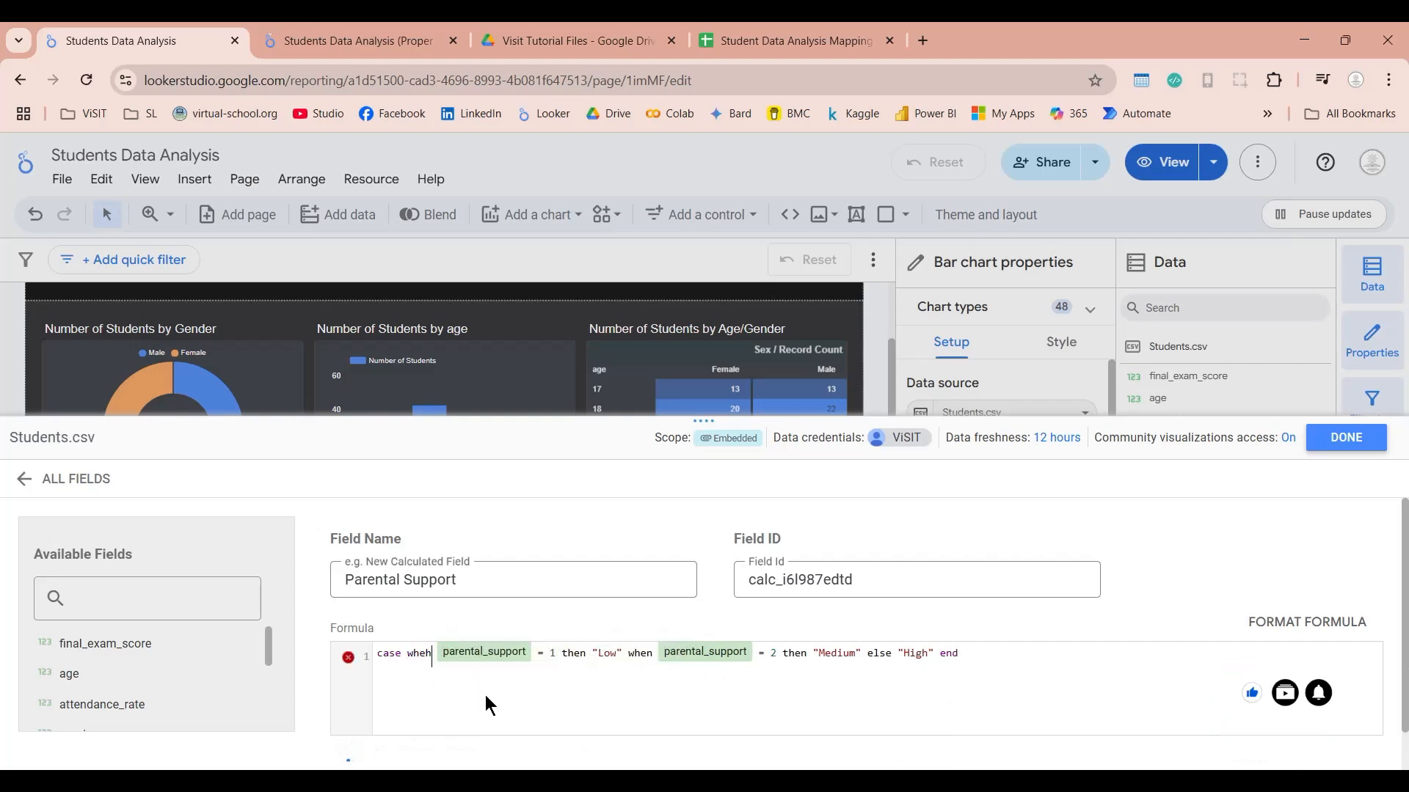
pyautogui.write('n')
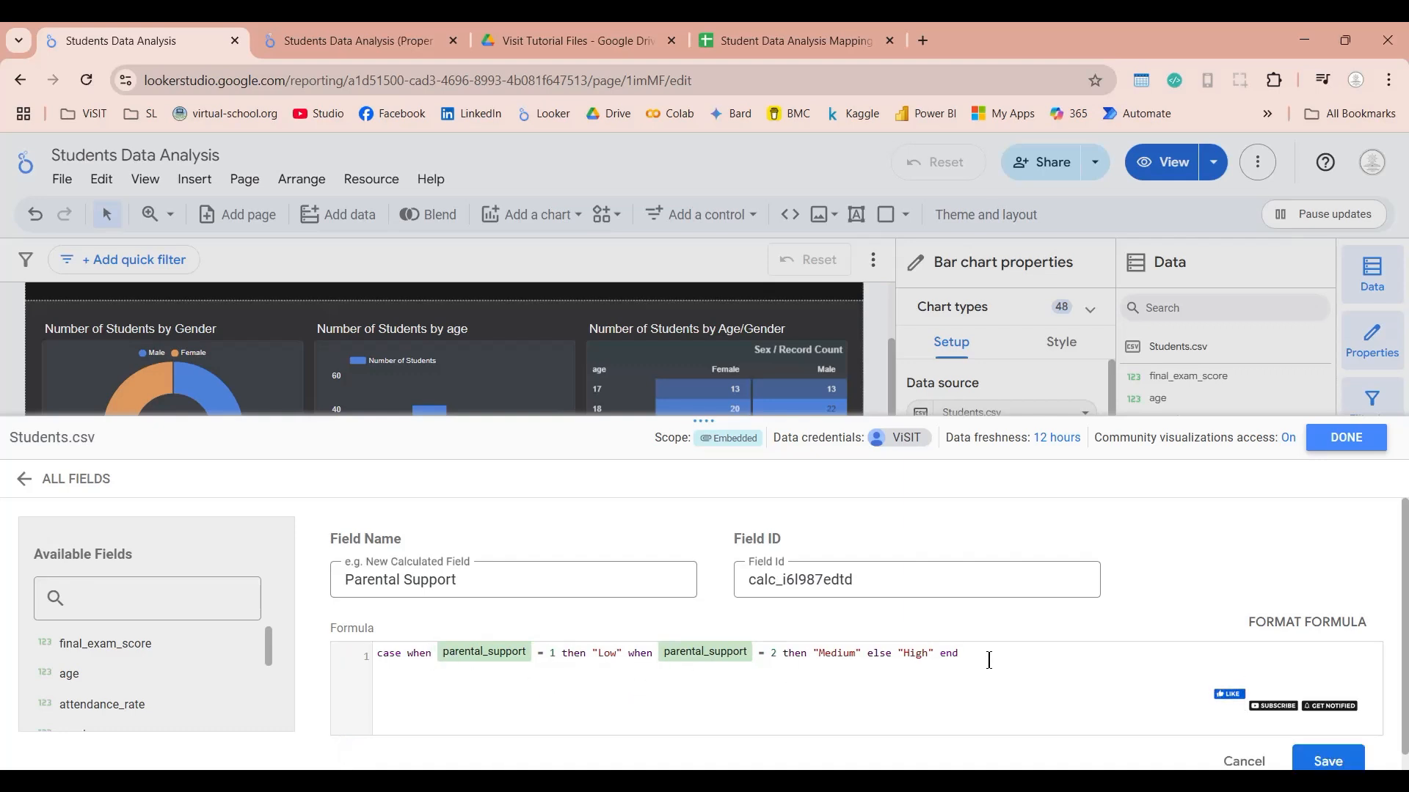
pyautogui.click(1311, 748)
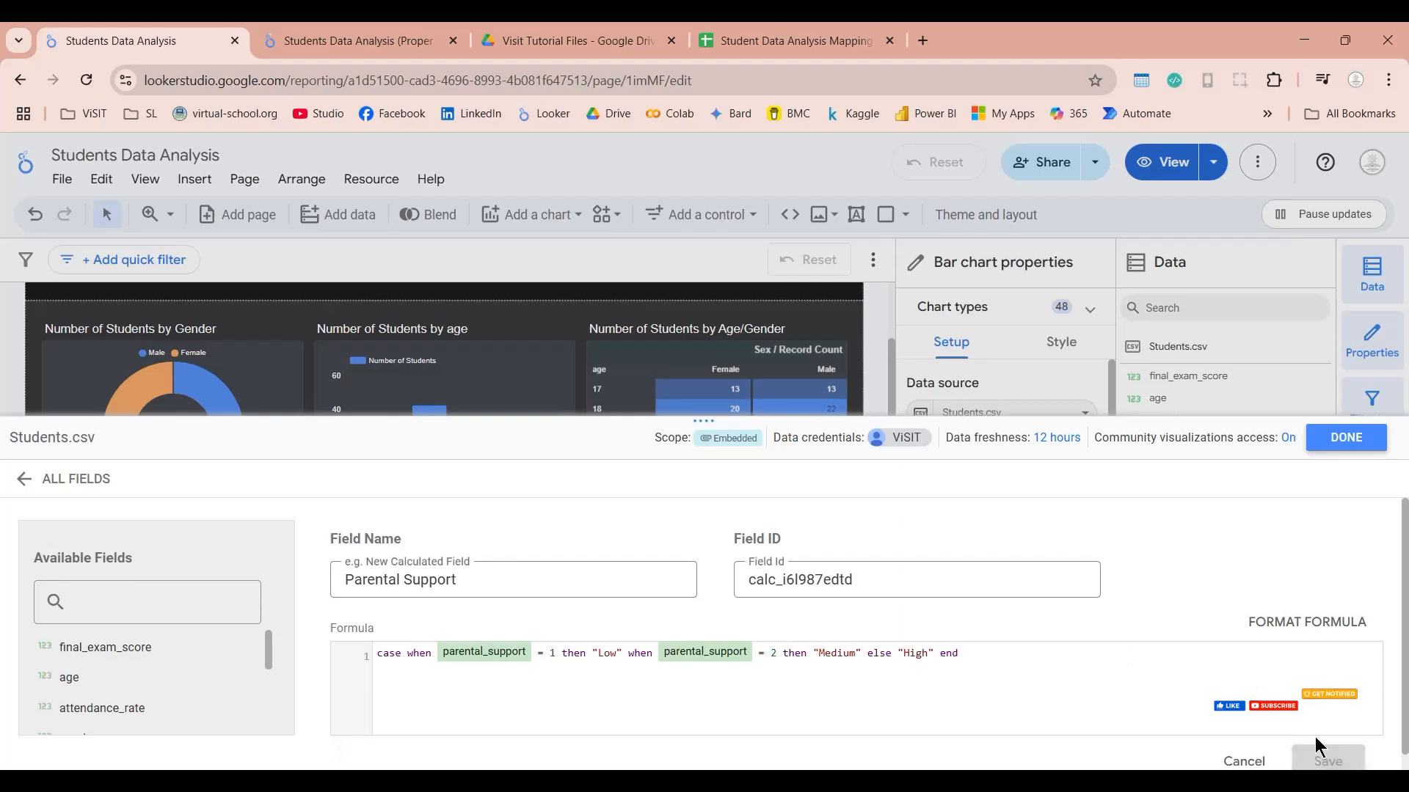
pyautogui.click(1345, 438)
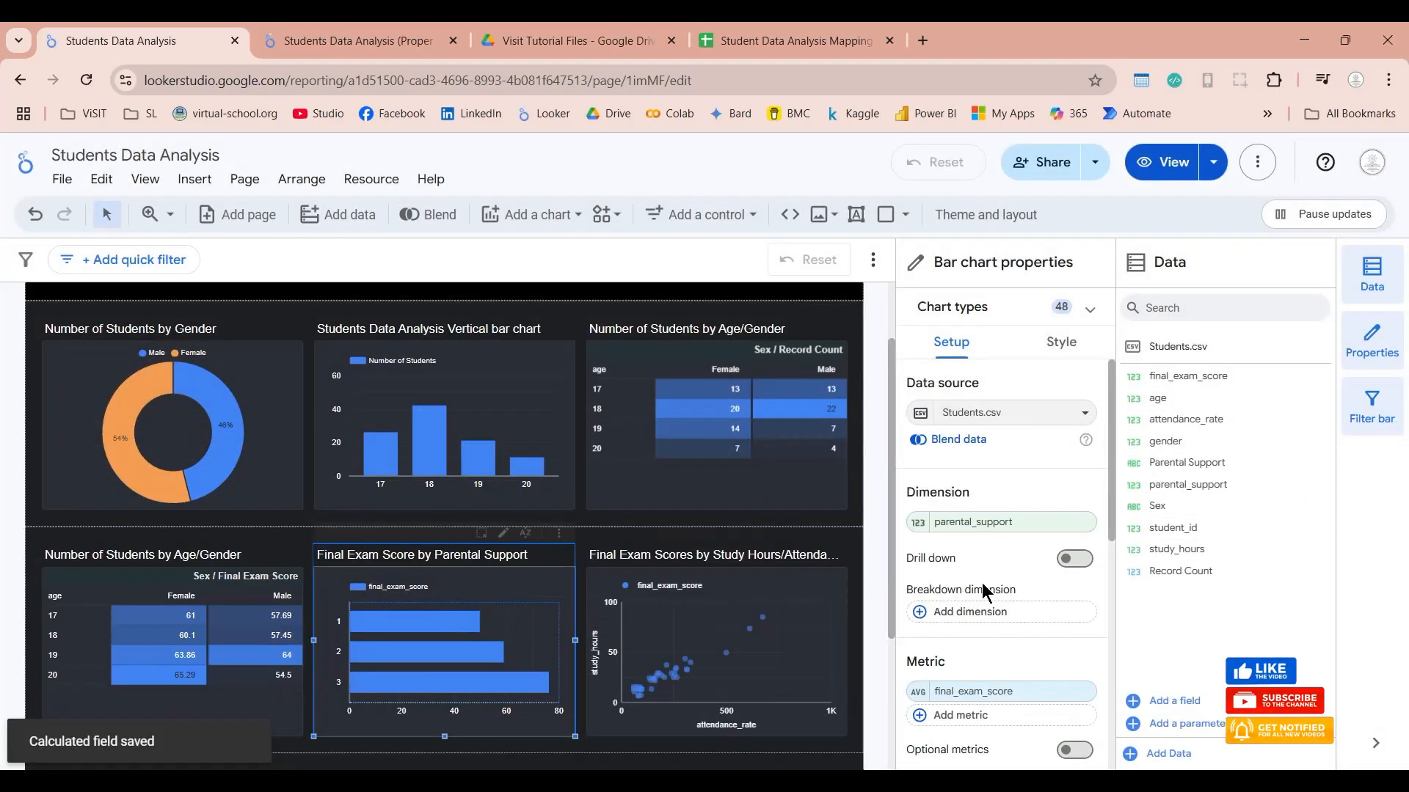
# Step: Replace parental_support with the calculated Parental Support field as the dimension of the Final Exam Score bar chart, and deselect the chart
pyautogui.click(1013, 526)
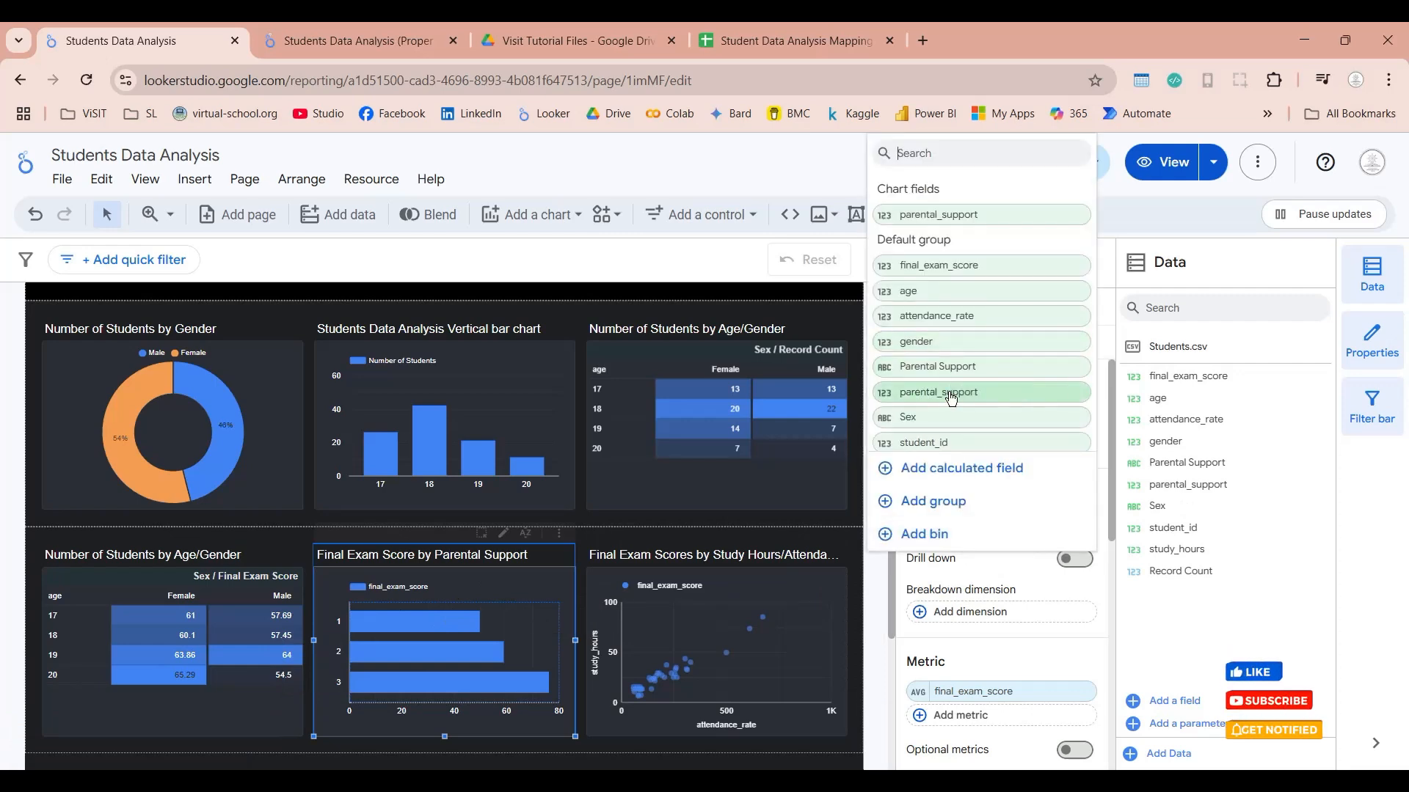
pyautogui.click(947, 369)
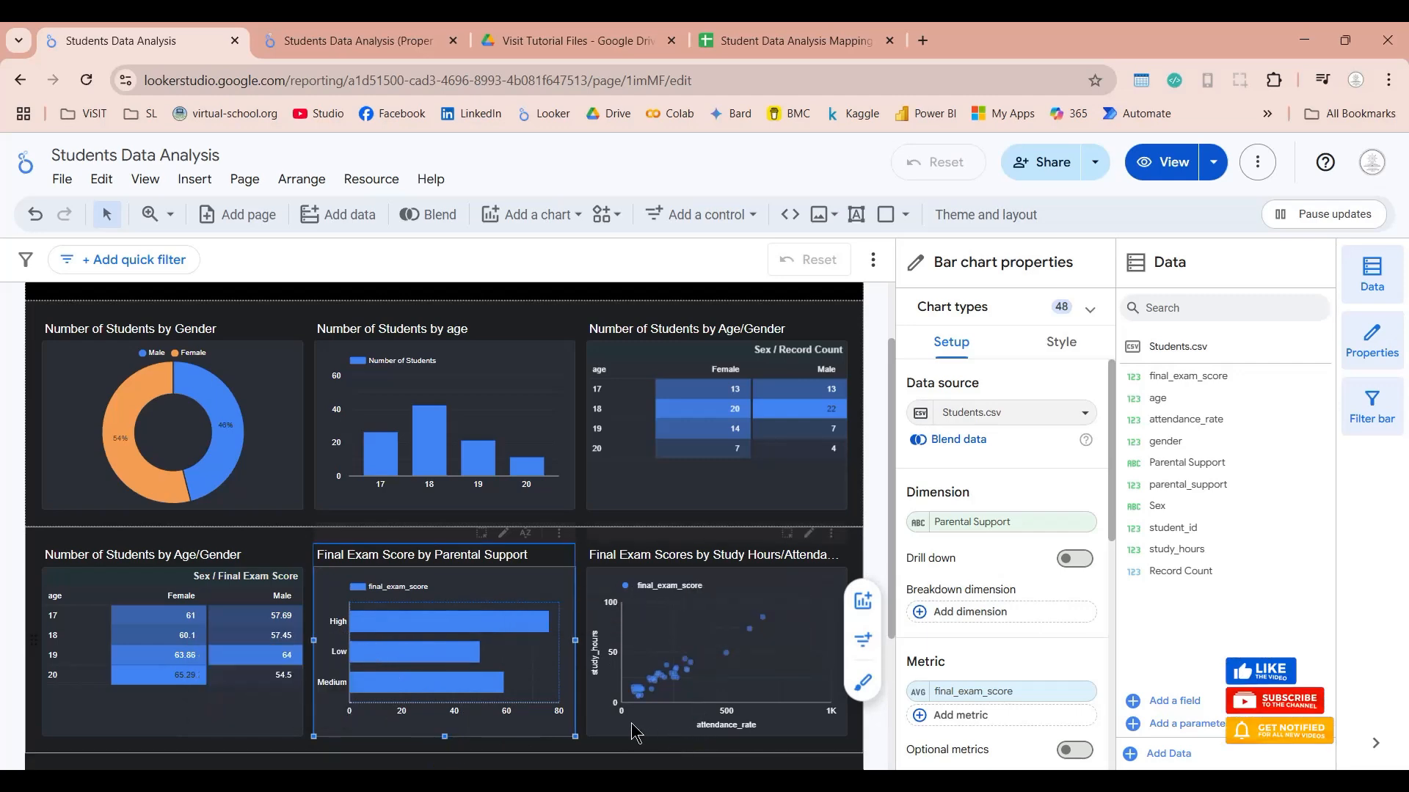
pyautogui.click(728, 762)
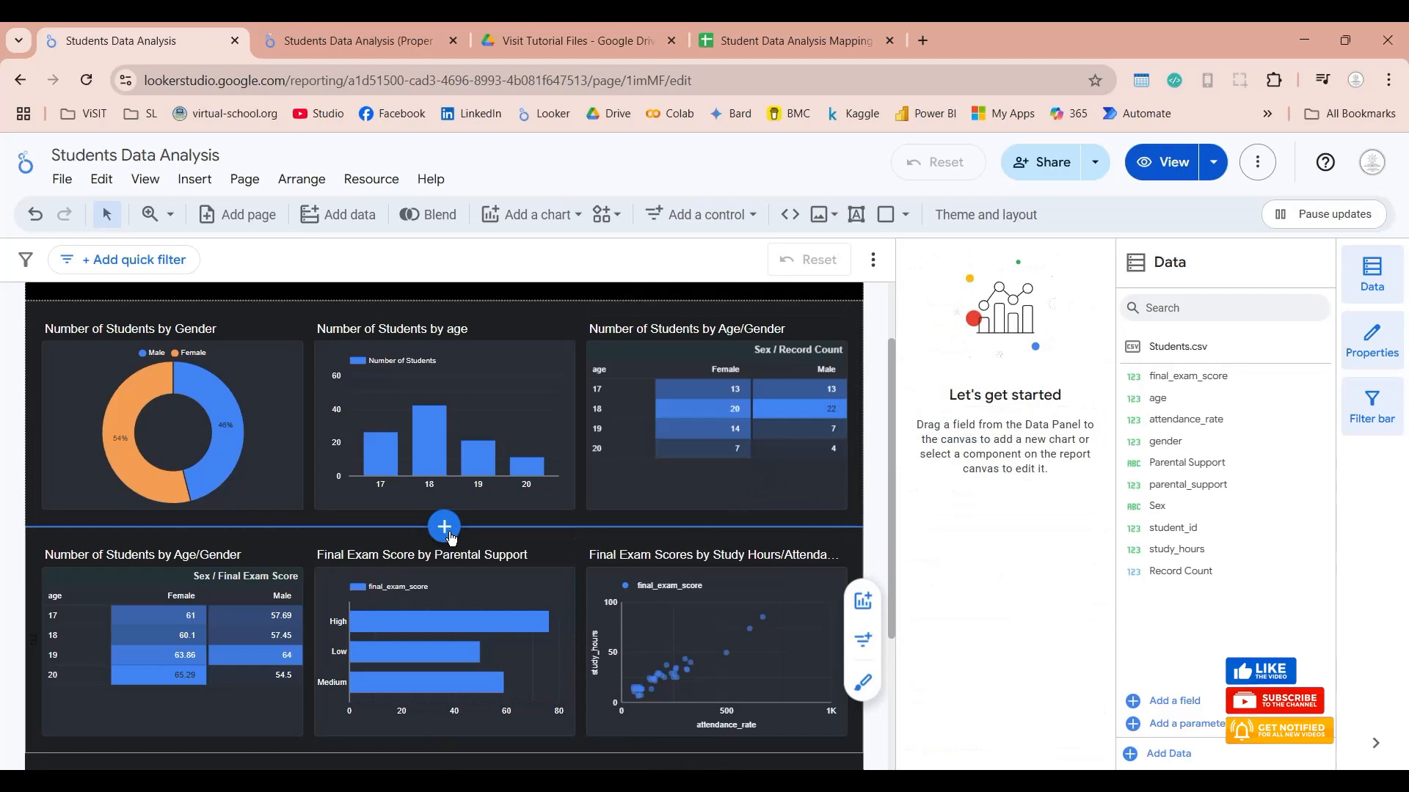